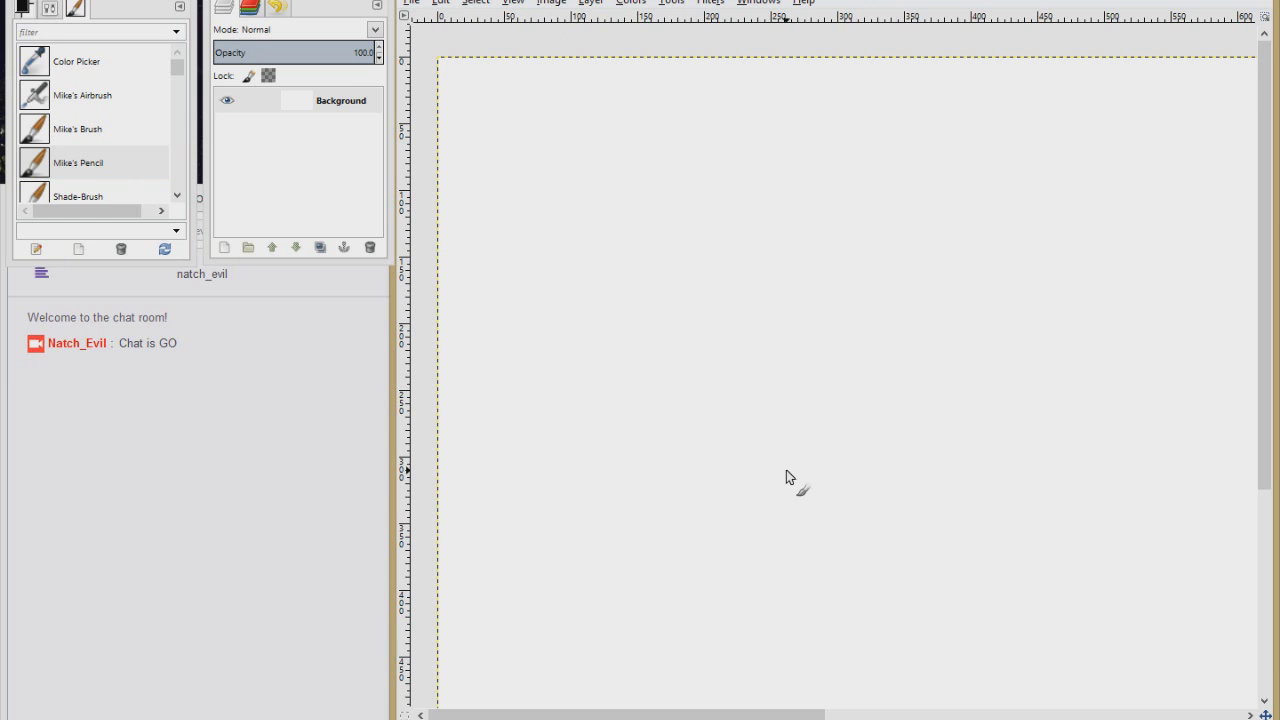
mouse_move(520, 195)
mouse_down()
mouse_move(632, 355)
mouse_move(642, 250)
mouse_up()
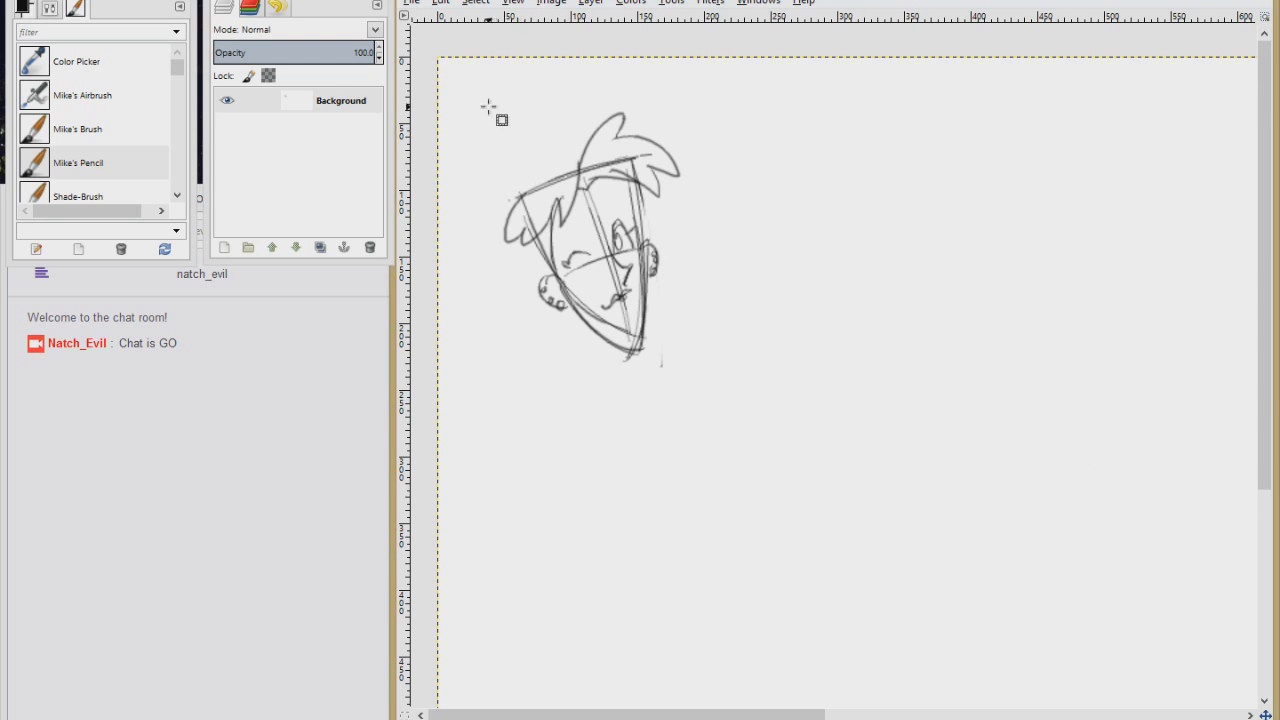
drag(480, 106, 777, 411)
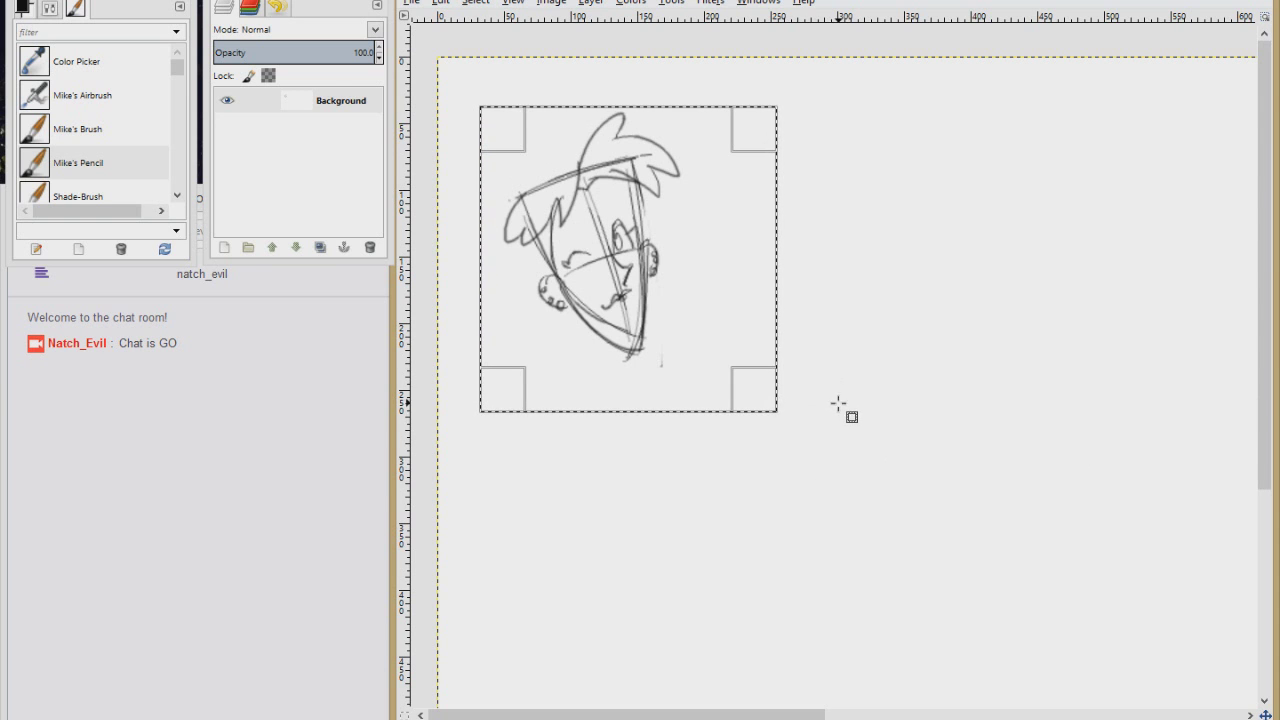
key(Delete)
key(ctrl+shift+a)
Step: Create a new 1280 × 720 px layer named "p" with a transparent fill
key(minus)
key(minus)
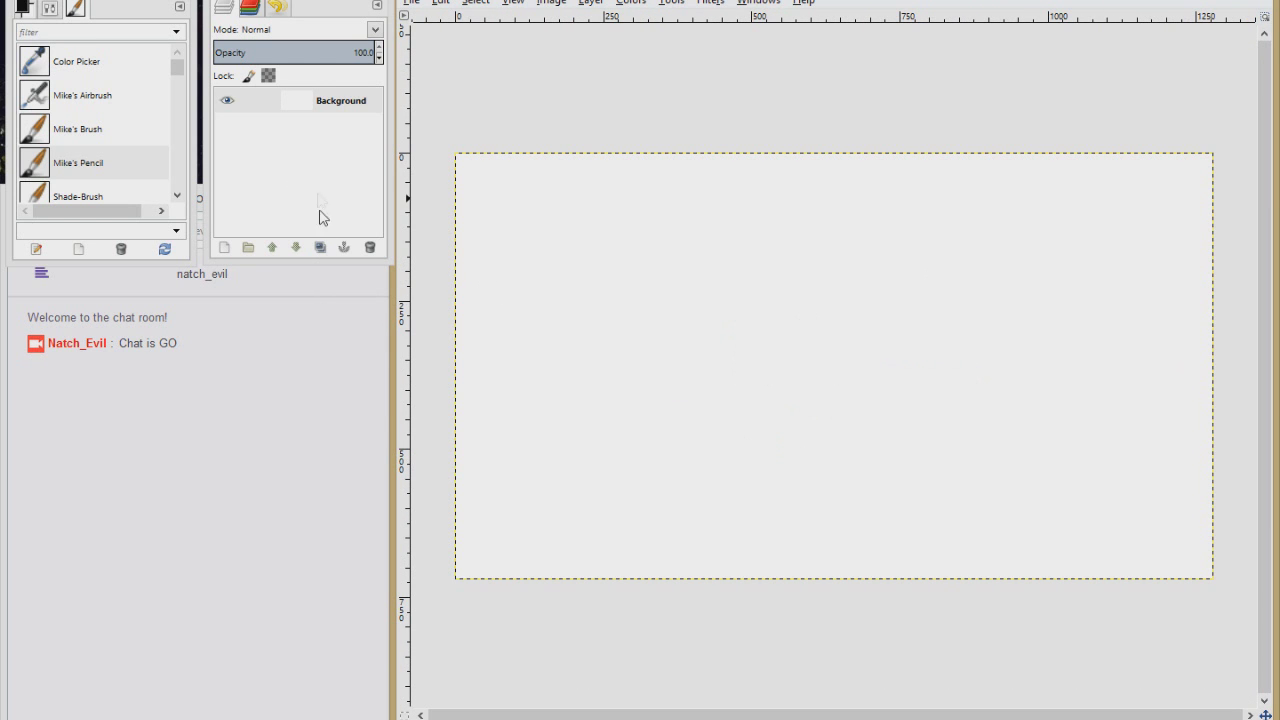
click(223, 248)
text(p)
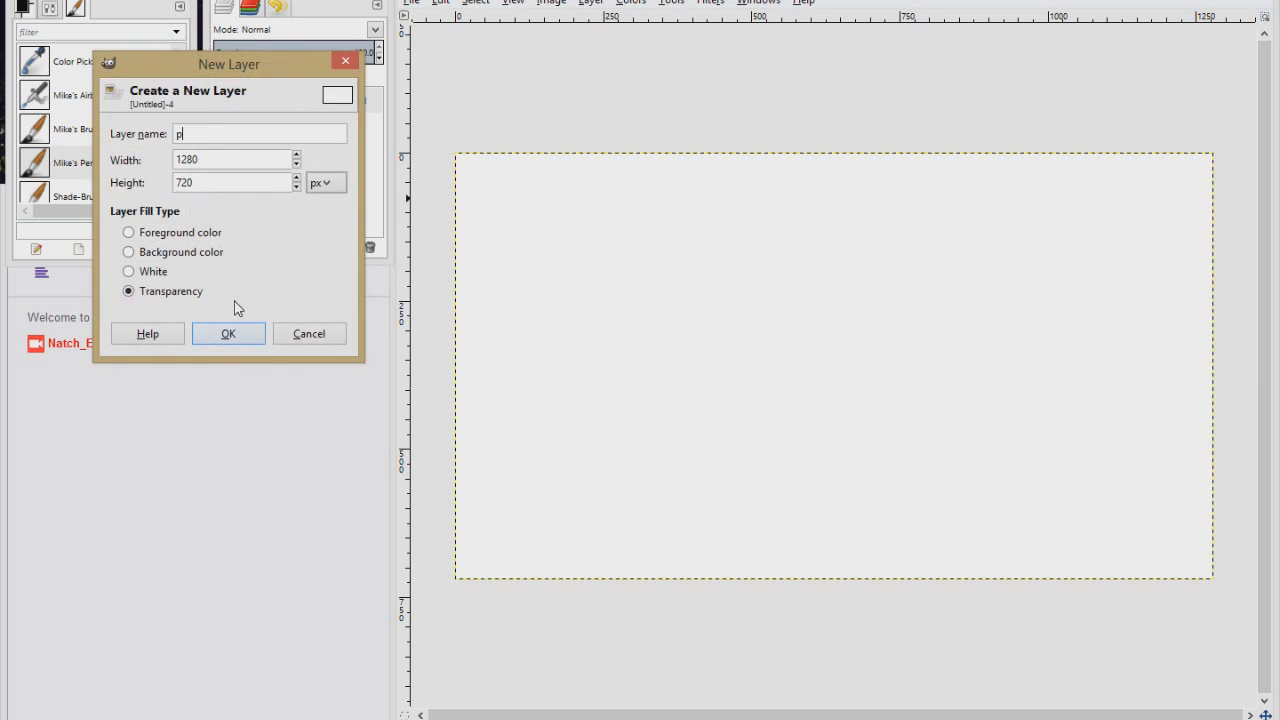
click(234, 331)
drag(866, 198, 999, 188)
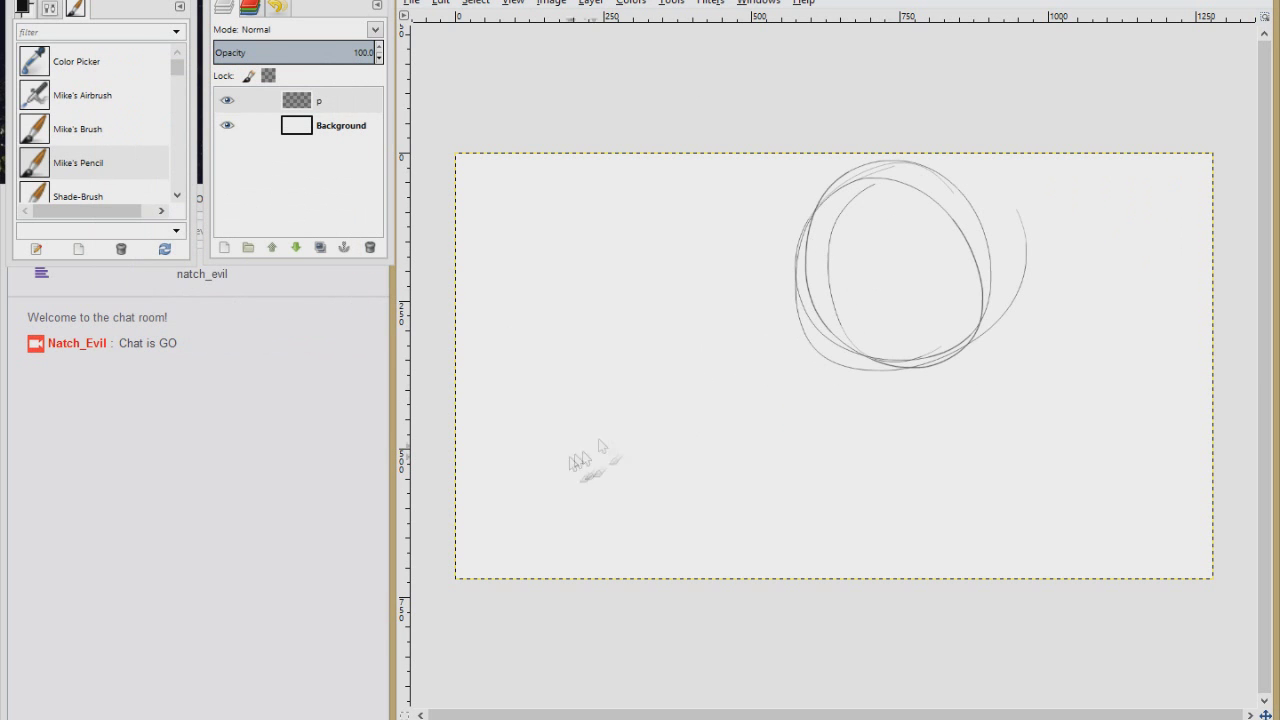
mouse_move(524, 421)
mouse_down()
mouse_move(746, 360)
mouse_move(534, 461)
mouse_up()
mouse_move(722, 396)
mouse_down()
mouse_move(714, 470)
mouse_move(524, 550)
mouse_up()
drag(716, 356, 590, 331)
drag(740, 382, 752, 416)
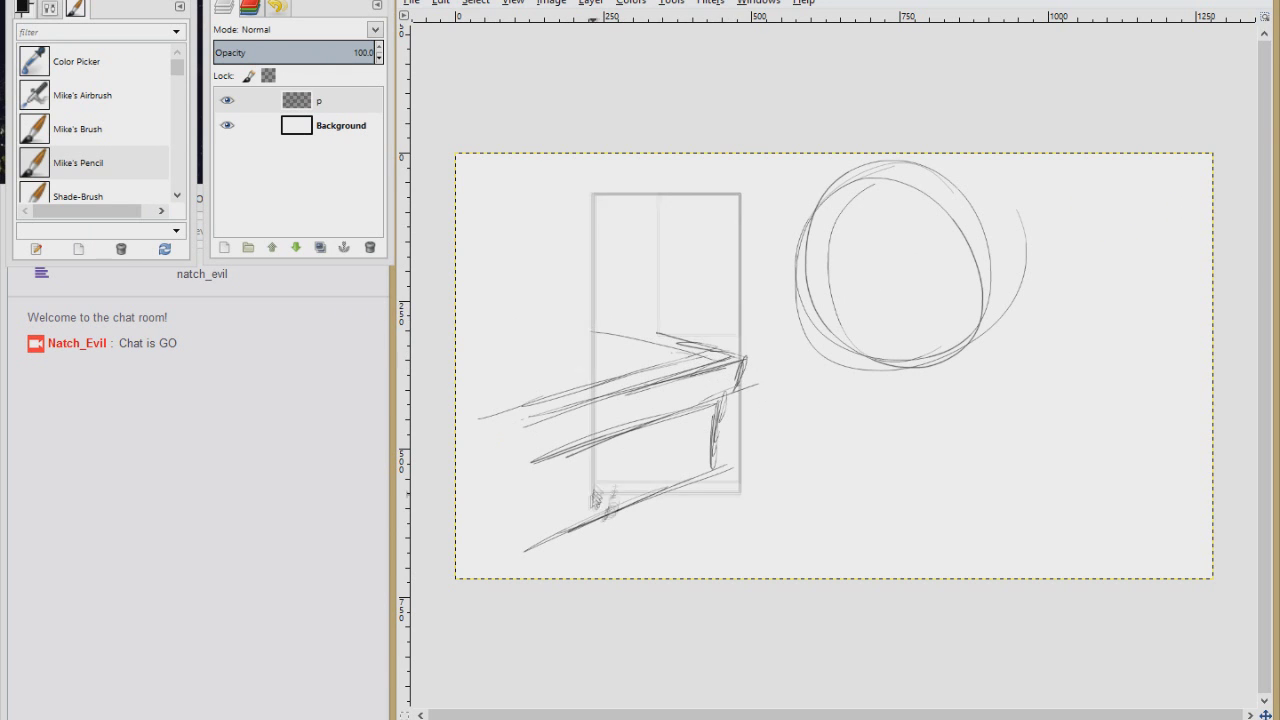
scroll(680, 350, up, 1)
key(ctrl+z)
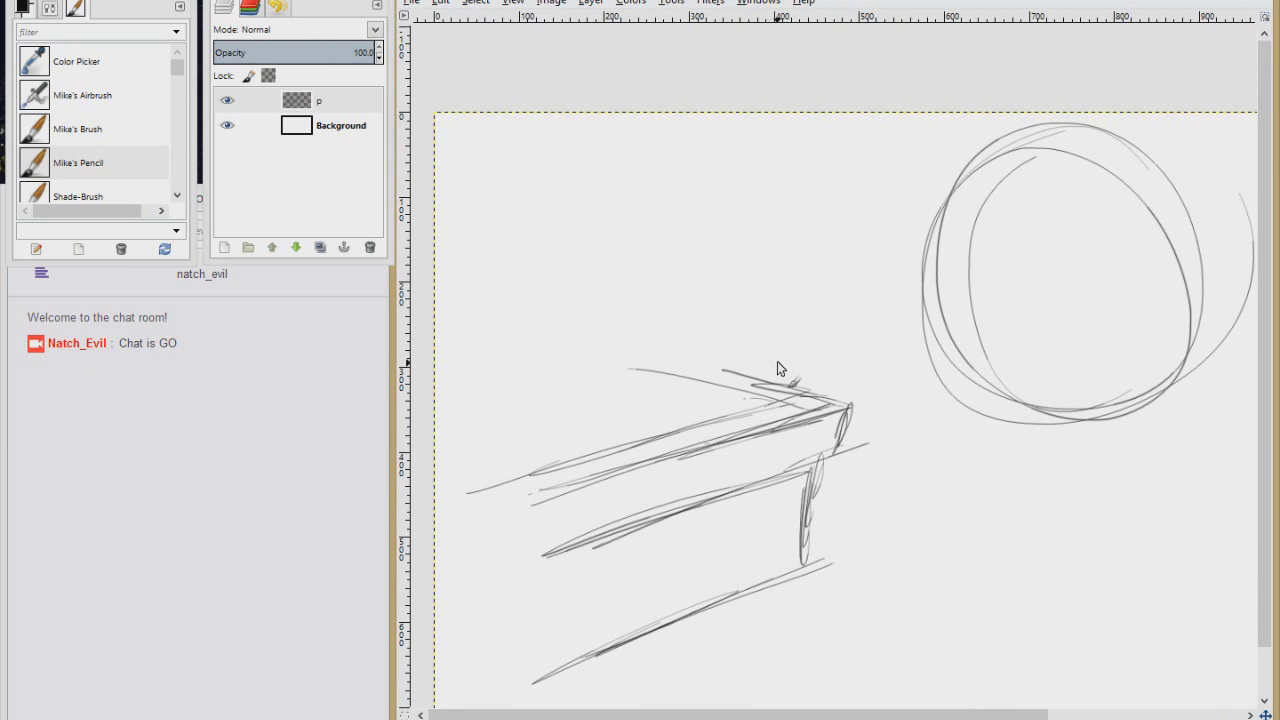
key(Delete)
Step: Sketch the figure's curved spine line with crossing shoulder and hip lines on the left half of the canvas
mouse_move(712, 236)
mouse_down()
mouse_move(706, 470)
mouse_move(710, 455)
mouse_up()
drag(740, 392, 690, 412)
drag(680, 274, 734, 264)
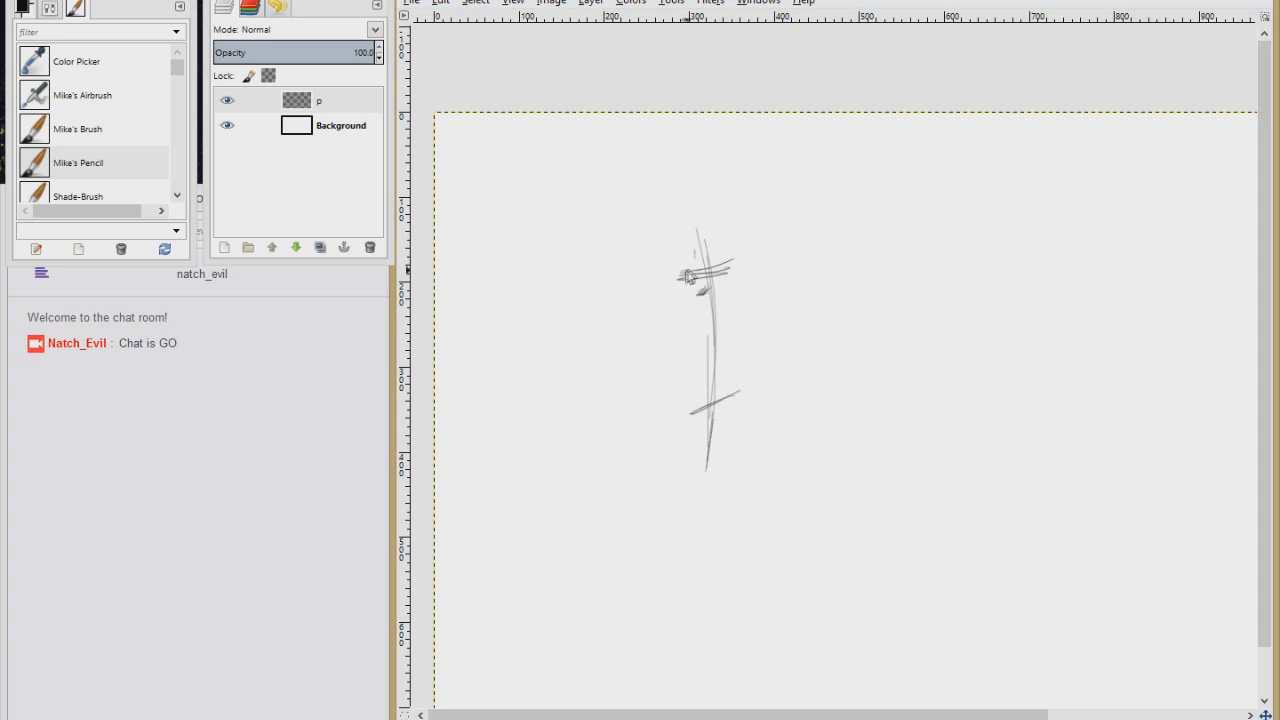
drag(690, 300, 732, 296)
drag(712, 346, 718, 400)
Step: Outline the sides of the torso and hips and block in the tilted, tapering head above the shoulders
drag(686, 290, 690, 410)
drag(734, 266, 746, 392)
drag(746, 392, 690, 412)
mouse_move(673, 210)
mouse_down()
mouse_move(712, 180)
mouse_move(718, 278)
mouse_up()
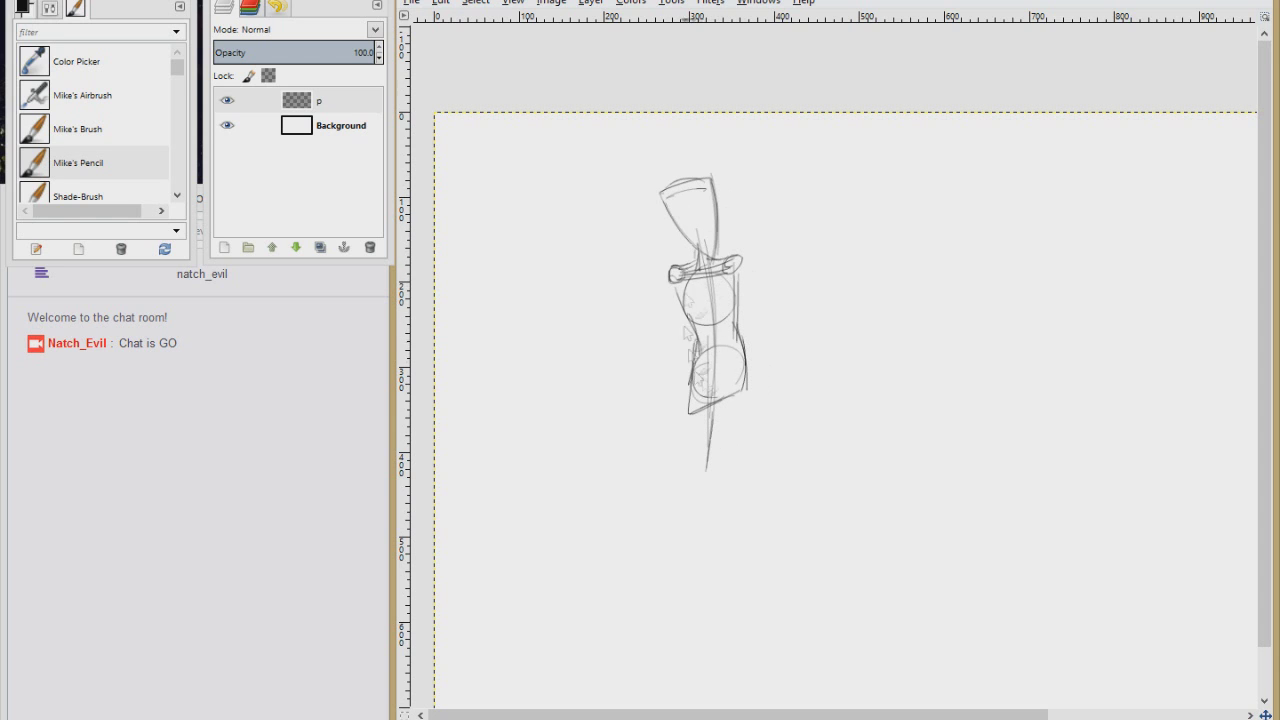
Step: Sketch both arms with hands and the crossed legs with feet to form a seated pose
drag(738, 252, 778, 382)
drag(775, 382, 808, 372)
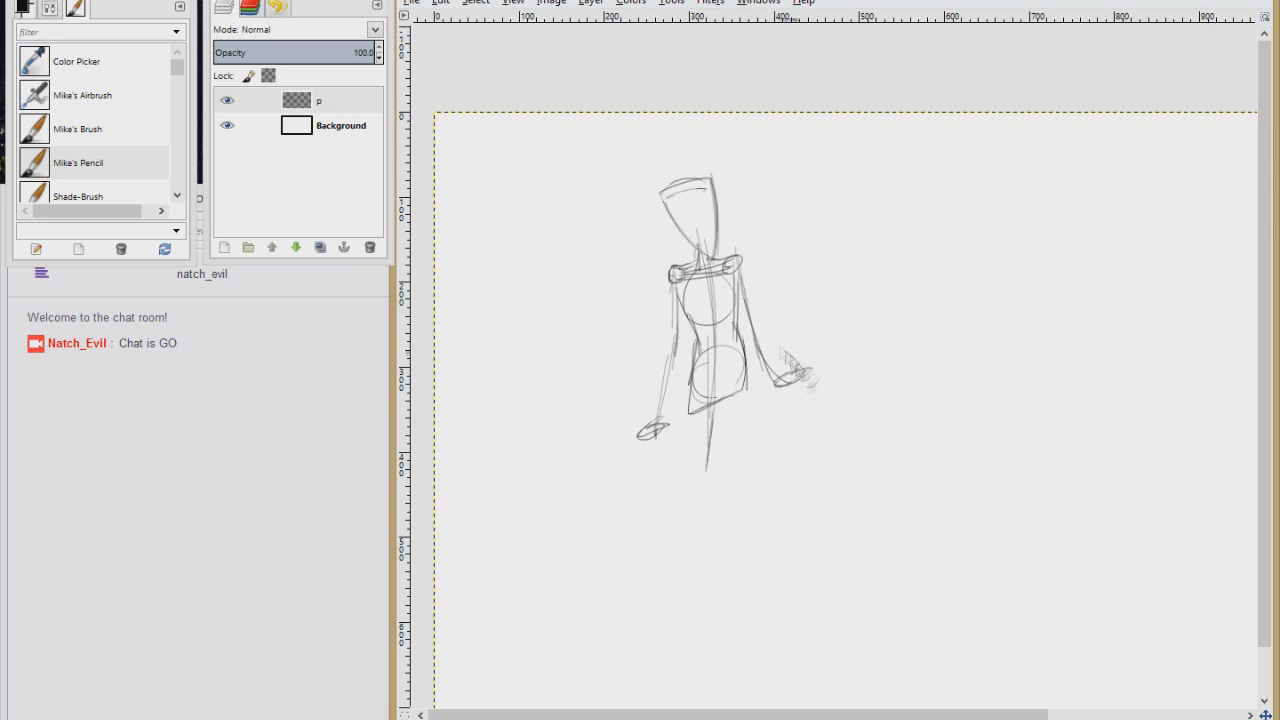
mouse_move(686, 412)
mouse_down()
mouse_move(812, 400)
mouse_move(720, 480)
mouse_up()
mouse_move(816, 434)
mouse_down()
mouse_move(828, 542)
mouse_move(880, 520)
mouse_up()
drag(716, 478, 722, 490)
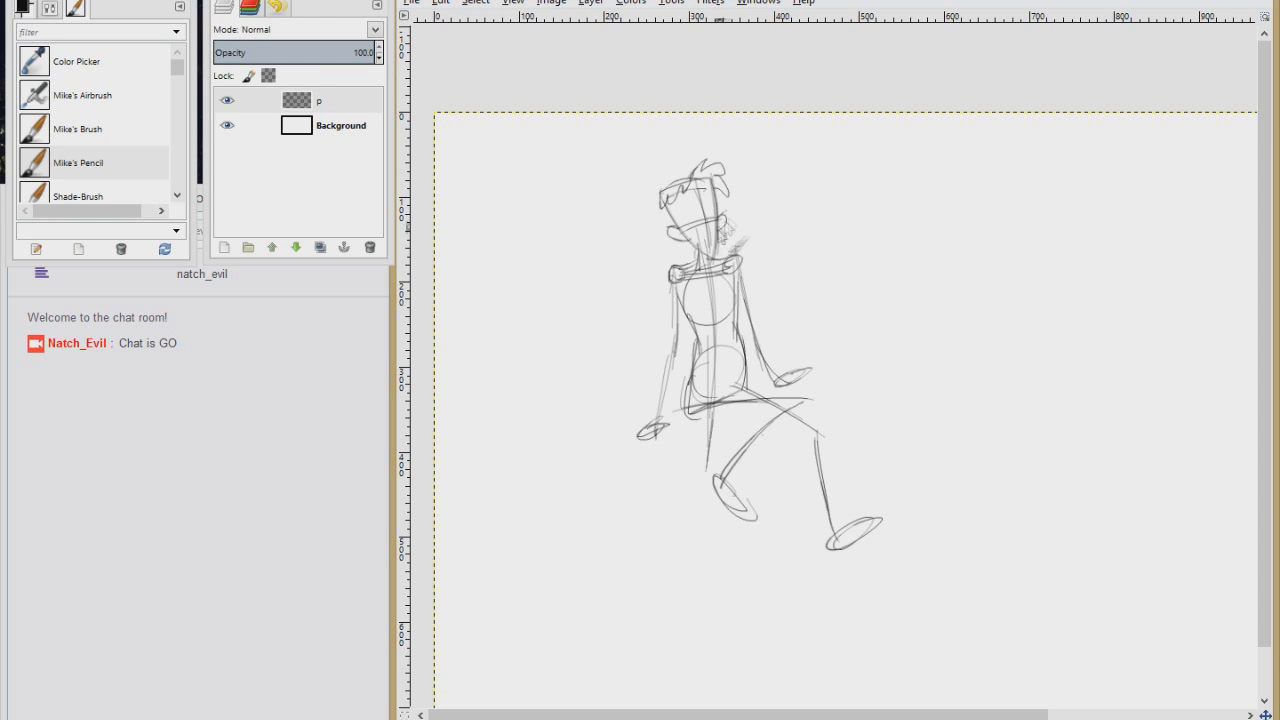
Step: Build up the thickness of both legs and shape the flared trouser bottoms above the feet
mouse_move(704, 416)
mouse_down()
mouse_move(785, 427)
mouse_move(806, 398)
mouse_up()
mouse_move(796, 412)
mouse_down()
mouse_move(752, 474)
mouse_move(722, 482)
mouse_up()
drag(750, 490, 759, 495)
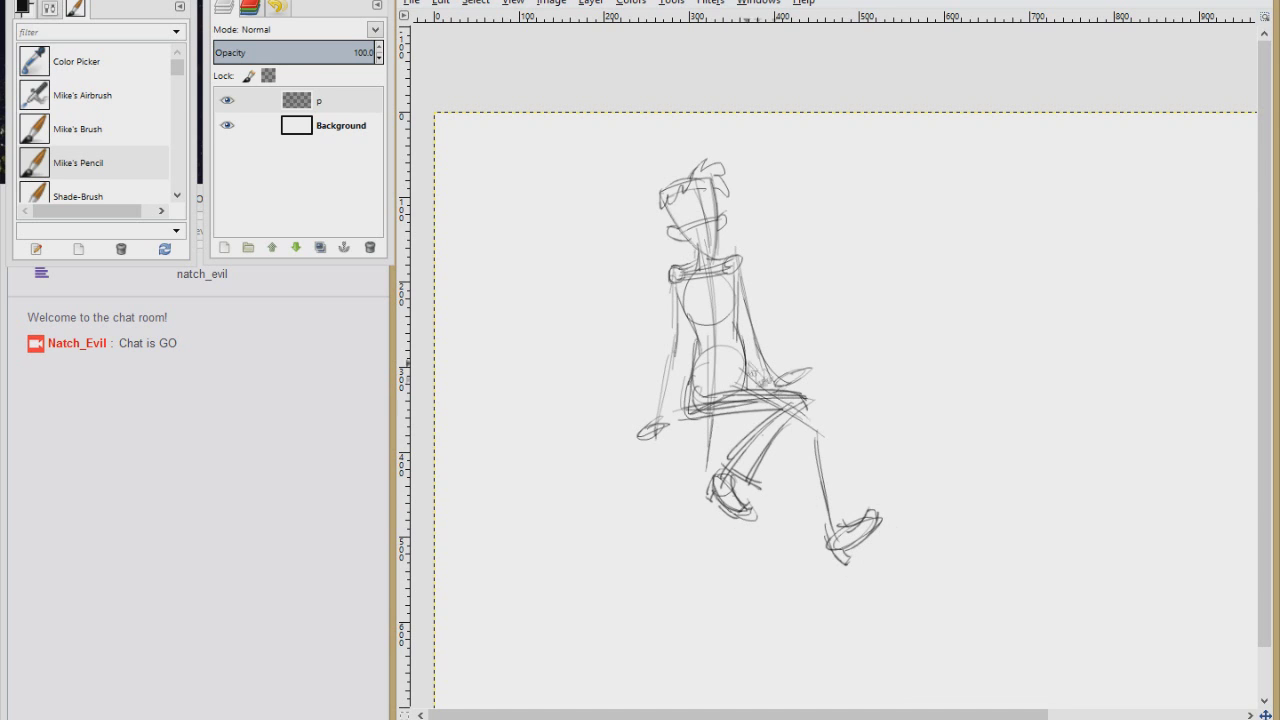
drag(820, 442, 808, 532)
drag(826, 450, 840, 528)
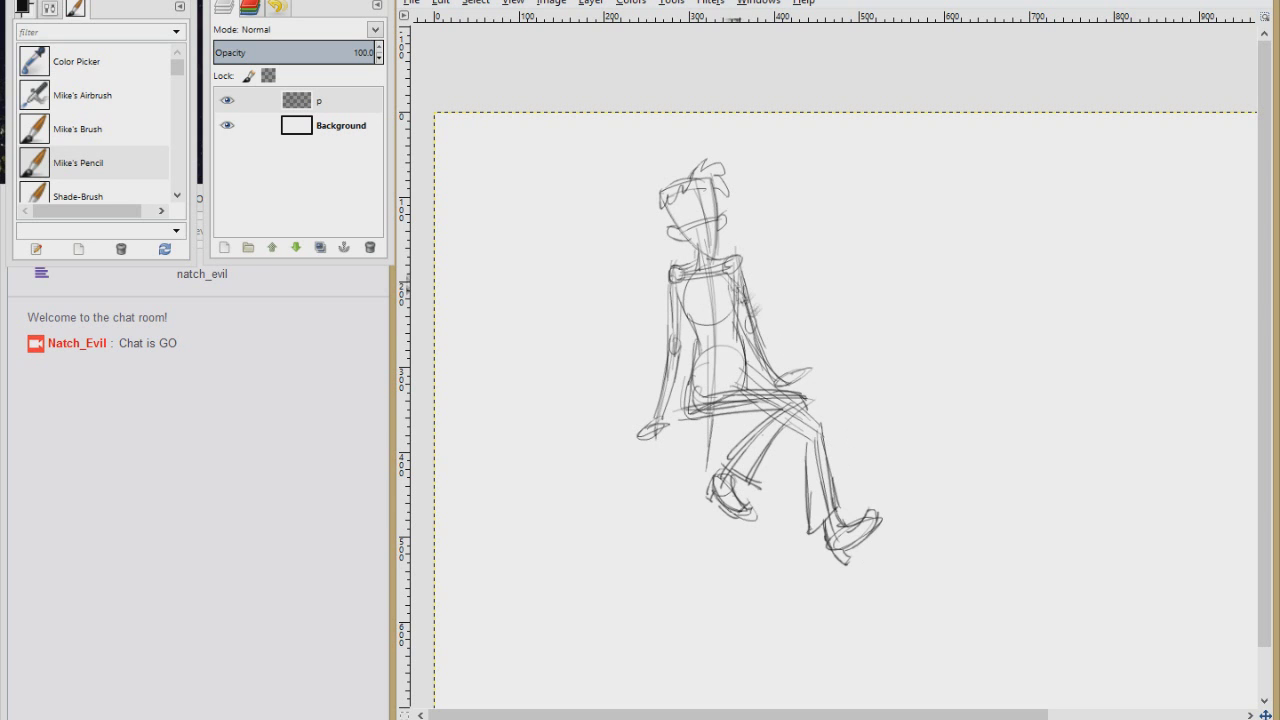
Step: Scale the seated figure's selection up to 475 × 696 px and anchor it to the layer
key(minus)
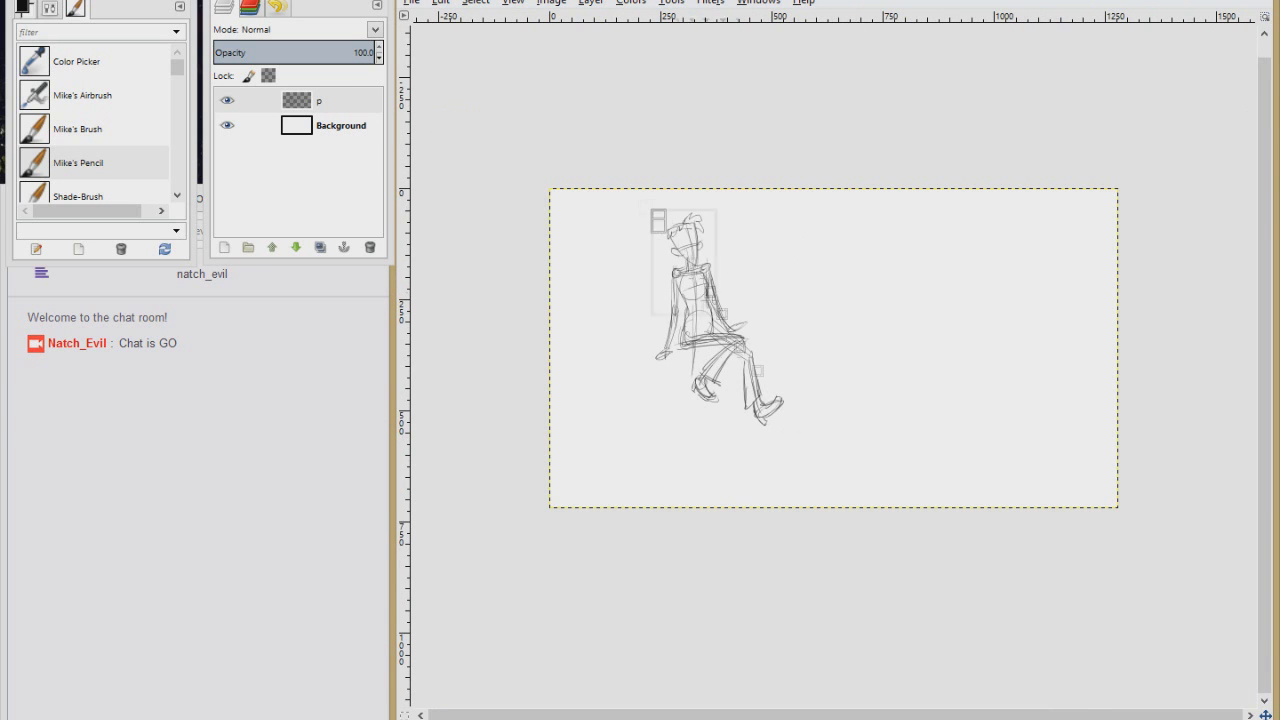
key(ctrl+v)
click(809, 443)
drag(848, 455, 855, 516)
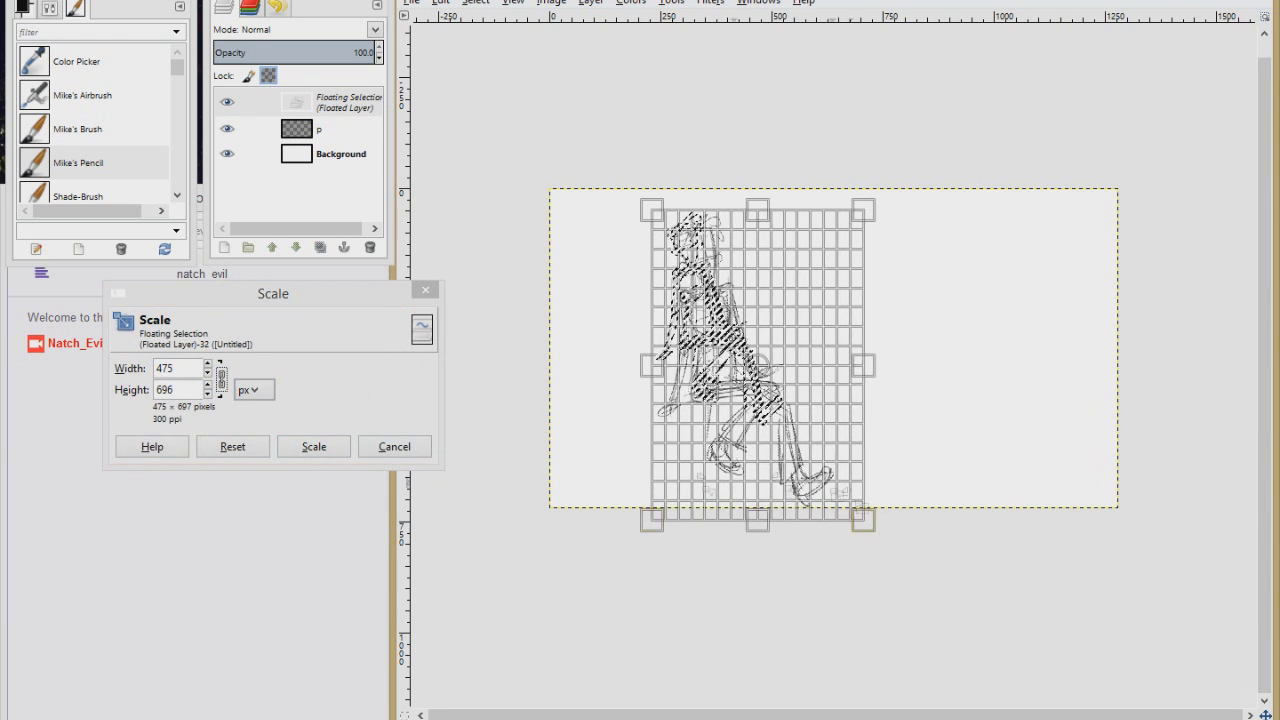
key(Return)
click(838, 338)
Step: Draw the eyes, nose, smiling mouth and eyebrows along the head's construction lines
scroll(690, 252, up, 5)
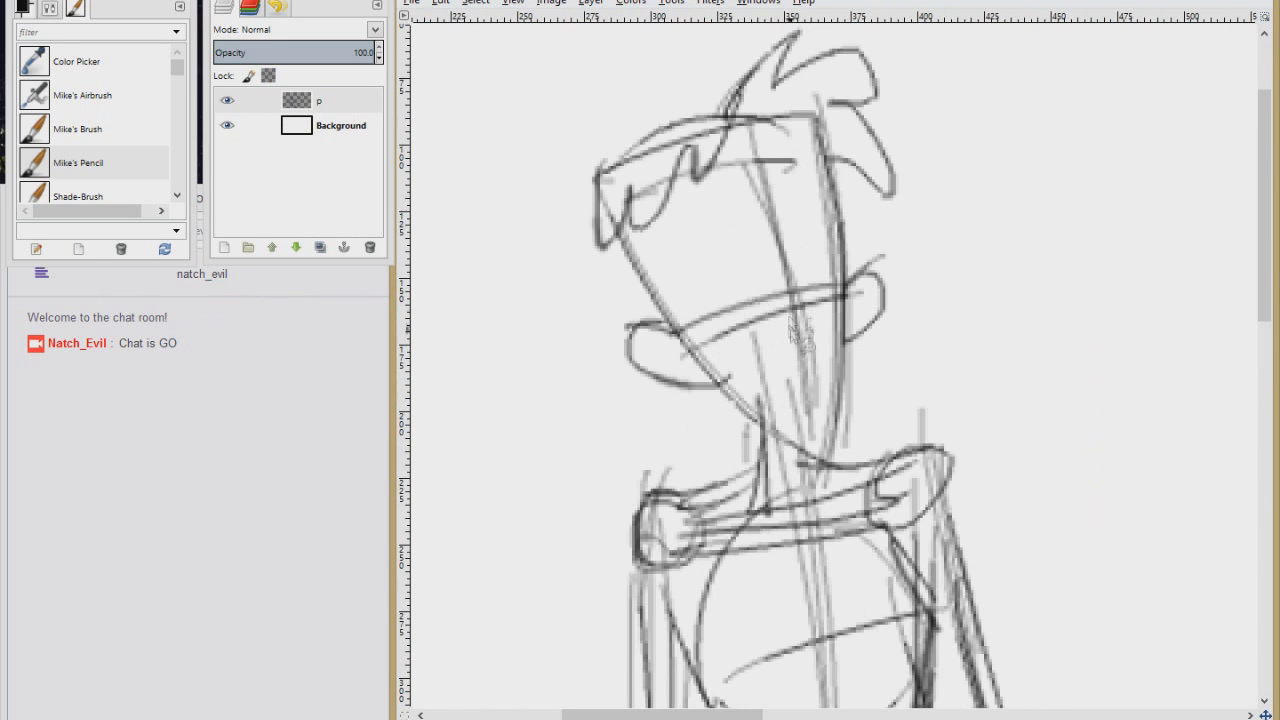
mouse_move(735, 258)
mouse_down()
mouse_move(815, 240)
mouse_move(835, 280)
mouse_move(810, 353)
mouse_move(750, 382)
mouse_up()
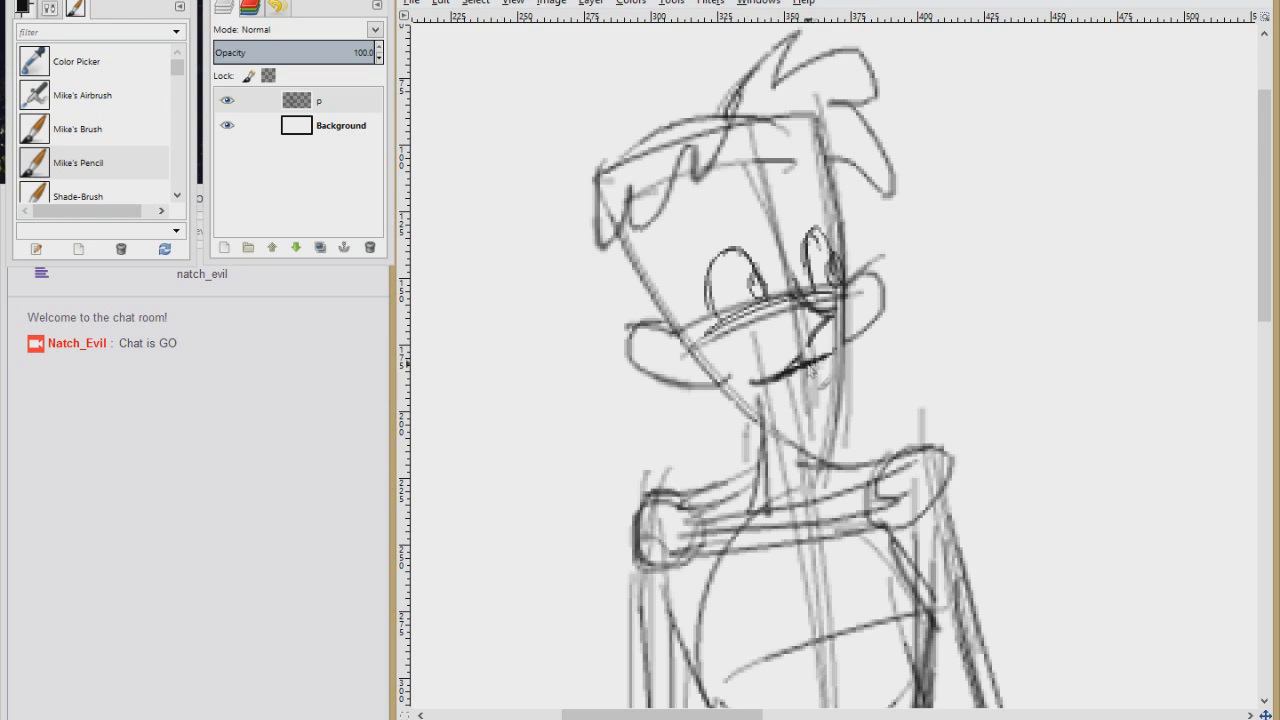
drag(686, 240, 735, 198)
drag(778, 190, 818, 190)
mouse_move(765, 252)
mouse_down()
mouse_move(722, 262)
mouse_move(683, 289)
mouse_up()
Step: Draw the short hair with a swept tuft on top and strands framing the forehead and temple
drag(688, 165, 680, 326)
drag(735, 120, 640, 298)
drag(660, 155, 600, 310)
drag(728, 125, 800, 34)
mouse_move(775, 95)
mouse_down()
mouse_move(882, 90)
mouse_move(893, 198)
mouse_up()
mouse_move(732, 122)
mouse_down()
mouse_move(840, 252)
mouse_move(815, 165)
mouse_move(668, 355)
mouse_up()
drag(668, 205, 700, 355)
Step: Refine both ears and add the row of earrings along their edges
drag(690, 335, 735, 372)
drag(645, 355, 718, 408)
drag(888, 312, 850, 350)
Step: Define the neck, choker and shoulder contour, and detail the two hands
scroll(800, 300, down, 5)
scroll(790, 180, down, 2)
scroll(790, 180, up, 1)
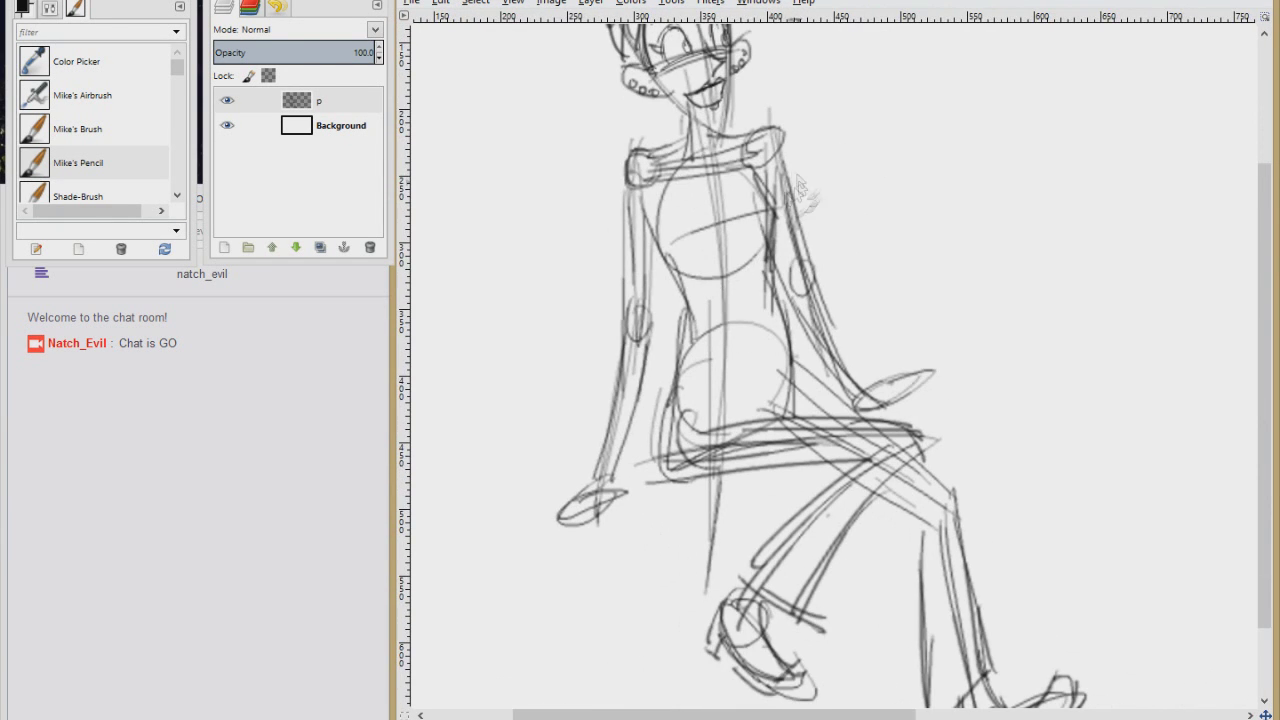
drag(651, 155, 622, 275)
drag(740, 112, 679, 140)
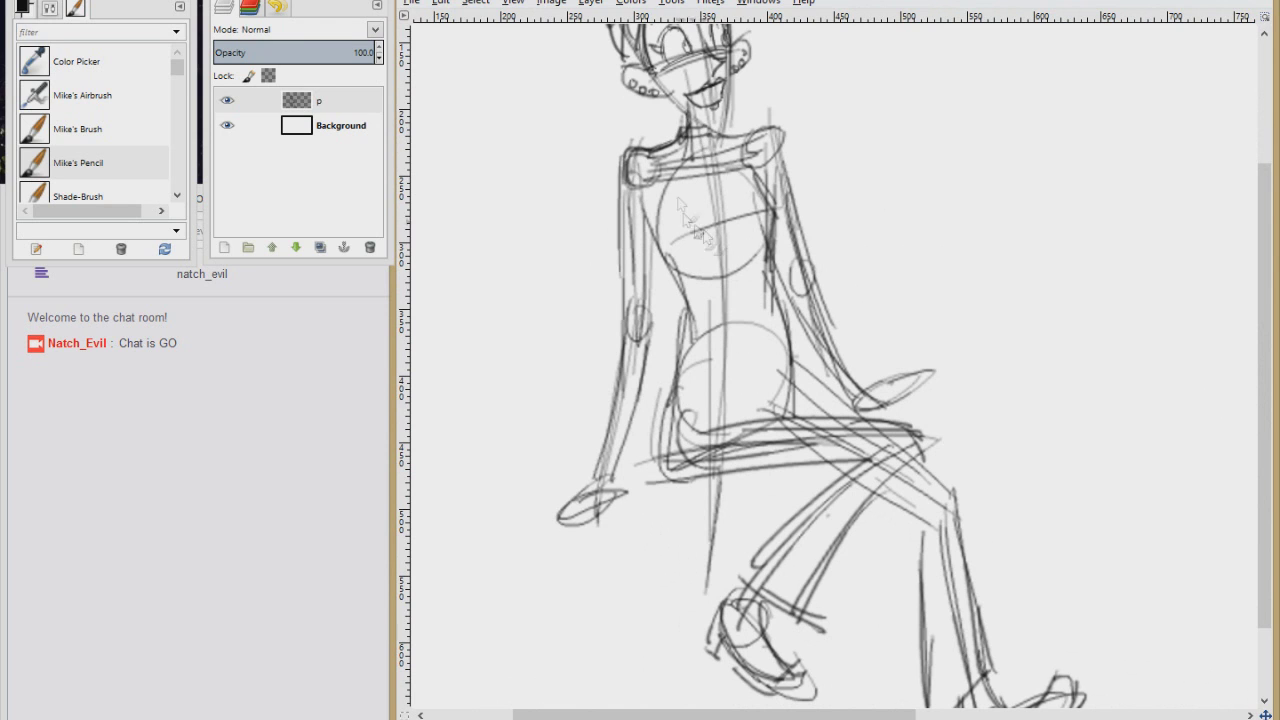
mouse_move(597, 503)
mouse_down()
mouse_move(625, 490)
mouse_move(552, 510)
mouse_up()
drag(922, 378, 878, 392)
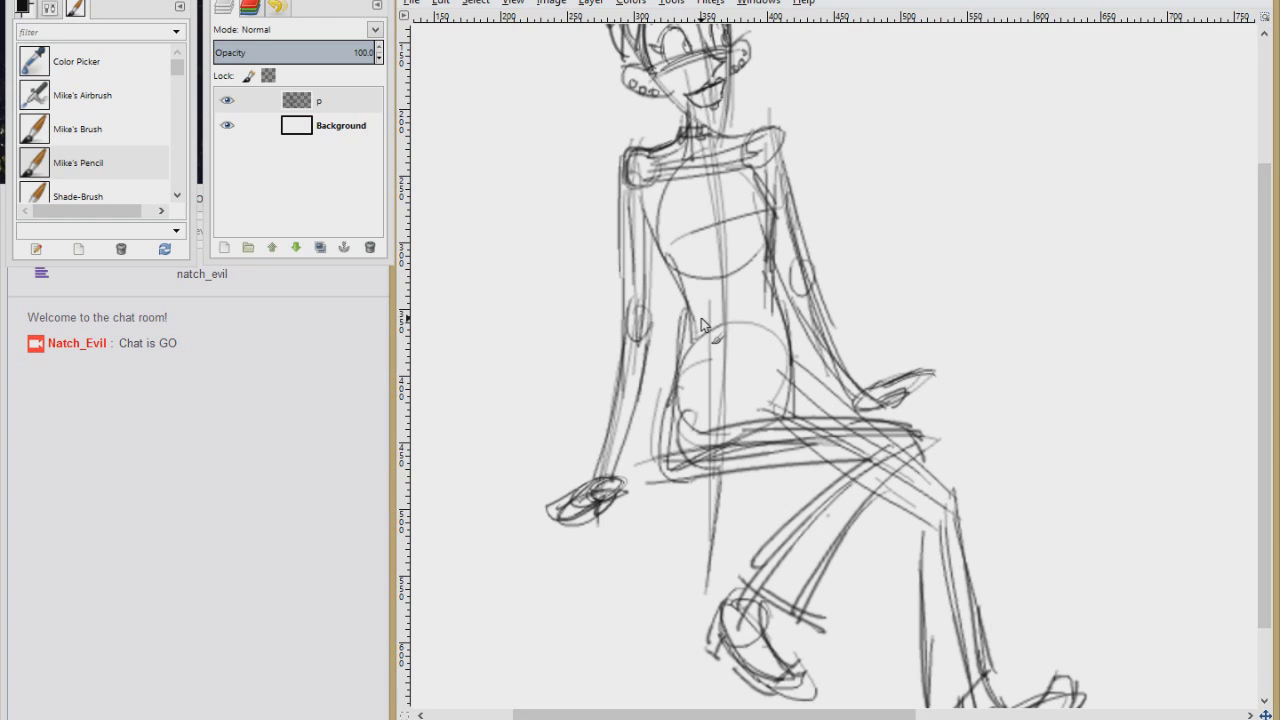
Step: Draw the strapped top with its neckline, fitted sides and hem, and continue the contour over the hip
drag(672, 205, 772, 190)
drag(680, 155, 694, 190)
drag(735, 140, 752, 178)
drag(770, 225, 795, 330)
drag(658, 240, 688, 345)
drag(794, 320, 670, 352)
drag(692, 270, 670, 362)
drag(692, 350, 687, 452)
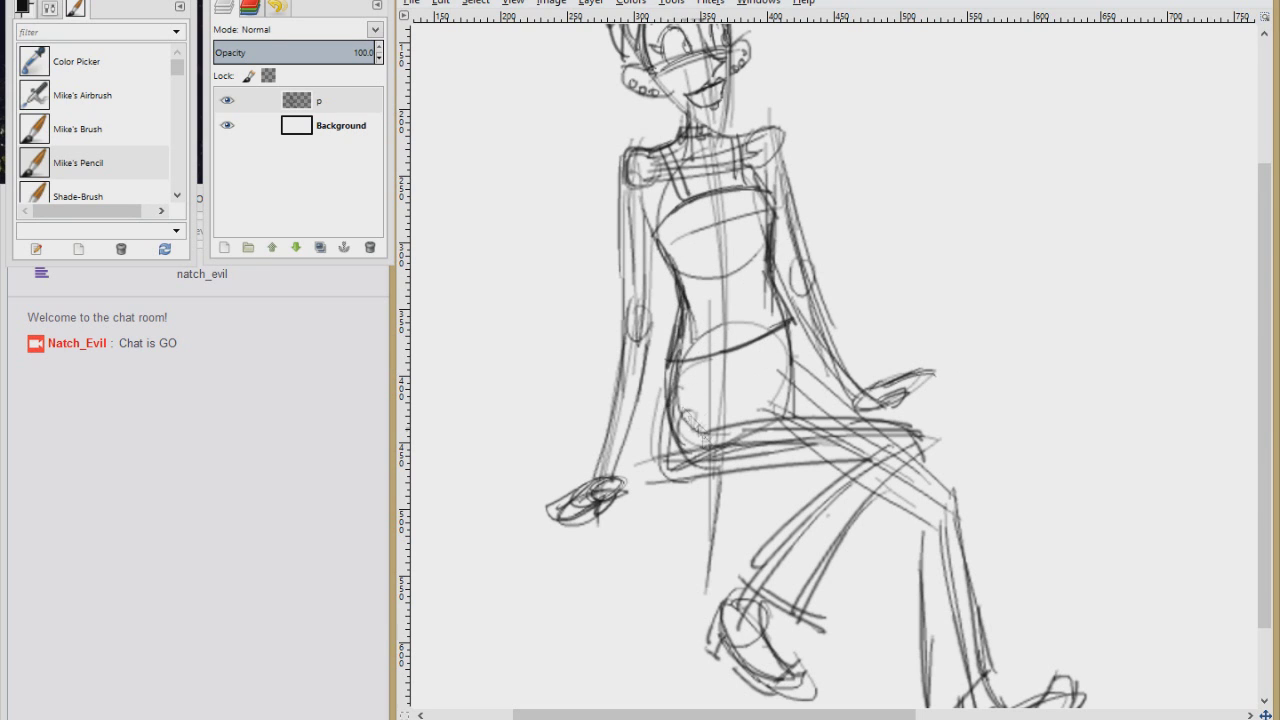
Step: Draw the waistband below the top's hem and firm up the outlines of the crossed thigh
drag(684, 395, 795, 346)
drag(700, 410, 900, 432)
drag(660, 484, 792, 432)
Step: Firm up the lower legs, flared trouser cuffs and heeled shoes of both legs
scroll(800, 450, down, 4)
scroll(800, 450, right, 3)
drag(694, 330, 590, 464)
drag(690, 470, 796, 290)
mouse_move(664, 470)
mouse_down()
mouse_move(759, 328)
mouse_move(792, 562)
mouse_up()
drag(812, 328, 862, 518)
mouse_move(868, 615)
mouse_down()
mouse_move(935, 520)
mouse_move(848, 540)
mouse_up()
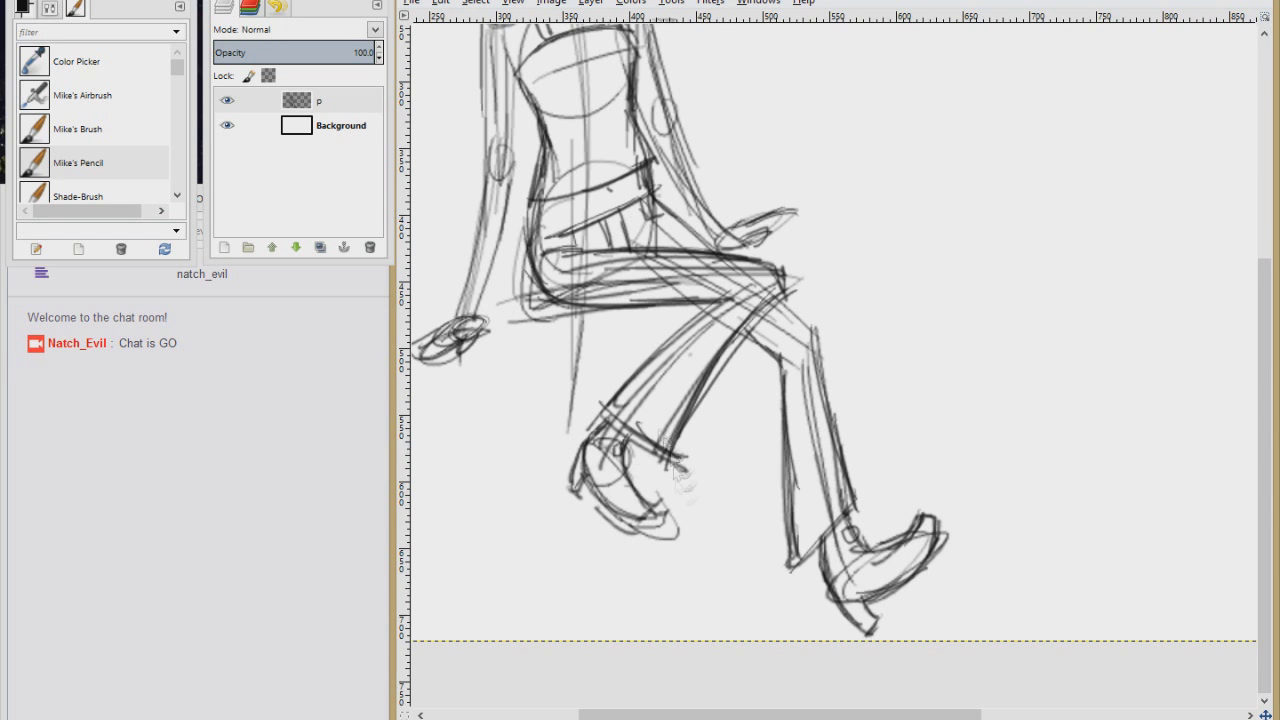
key(minus)
mouse_move(722, 598)
mouse_down()
mouse_move(852, 450)
mouse_move(900, 538)
mouse_up()
key(1)
drag(812, 382, 855, 566)
Step: Draw horizontal bands down the straight supporting arm and strengthen the other arm's outline down to the wrist
scroll(752, 492, up, 5)
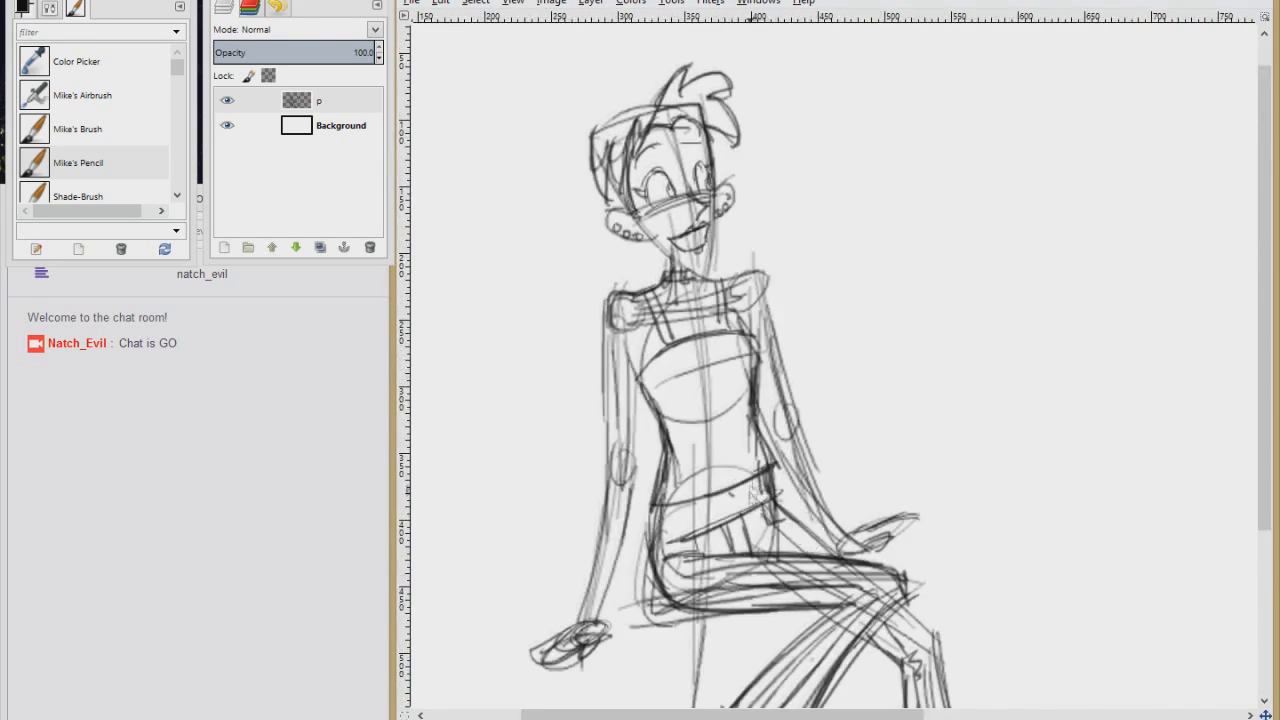
scroll(753, 489, down, 3)
scroll(753, 489, left, 2)
drag(690, 244, 682, 400)
drag(730, 266, 706, 384)
drag(702, 336, 654, 500)
drag(682, 270, 718, 266)
drag(676, 370, 712, 362)
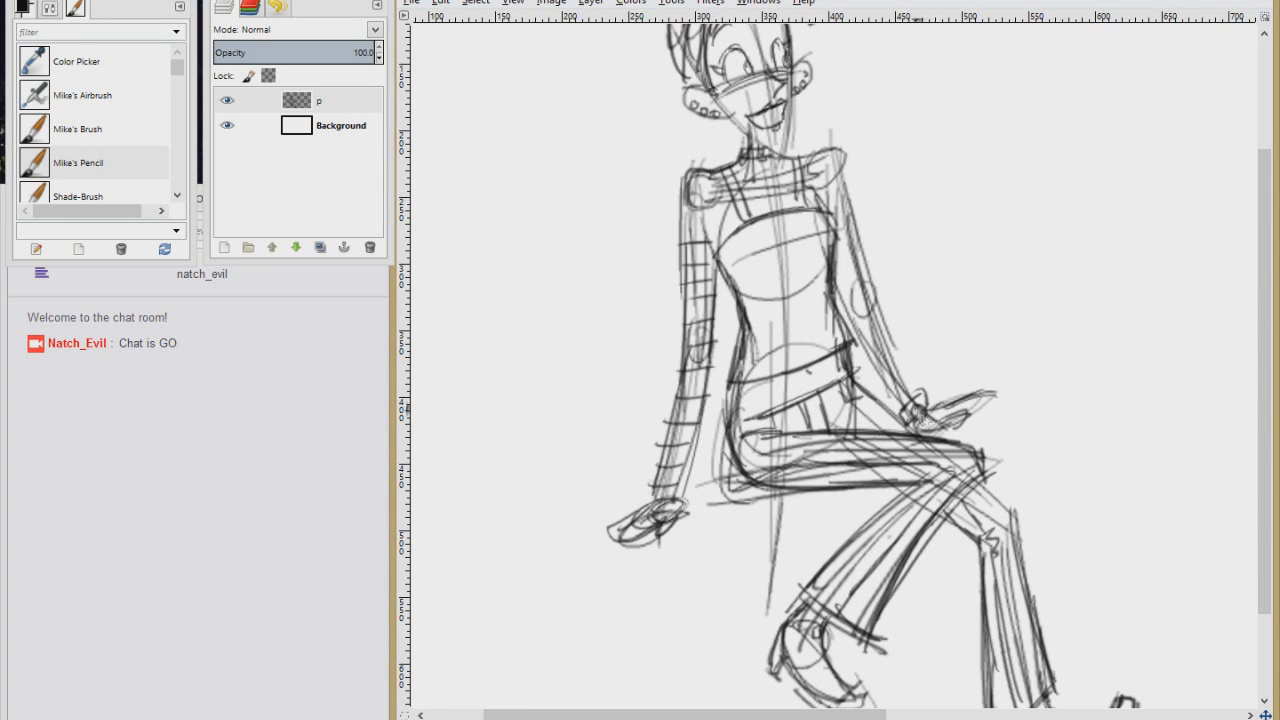
drag(814, 172, 884, 310)
drag(860, 250, 900, 410)
Step: Draw the upper and lower edges of the tree branch the figure sits on, extending past both hands
scroll(700, 440, down, 2)
scroll(700, 440, left, 1)
drag(555, 470, 735, 402)
scroll(741, 394, right, 8)
scroll(741, 394, up, 2)
mouse_move(558, 376)
mouse_down()
mouse_move(880, 257)
mouse_move(984, 186)
mouse_up()
drag(790, 328, 978, 190)
scroll(978, 190, left, 8)
scroll(978, 190, down, 4)
mouse_move(612, 452)
mouse_down()
mouse_move(670, 380)
mouse_move(880, 260)
mouse_up()
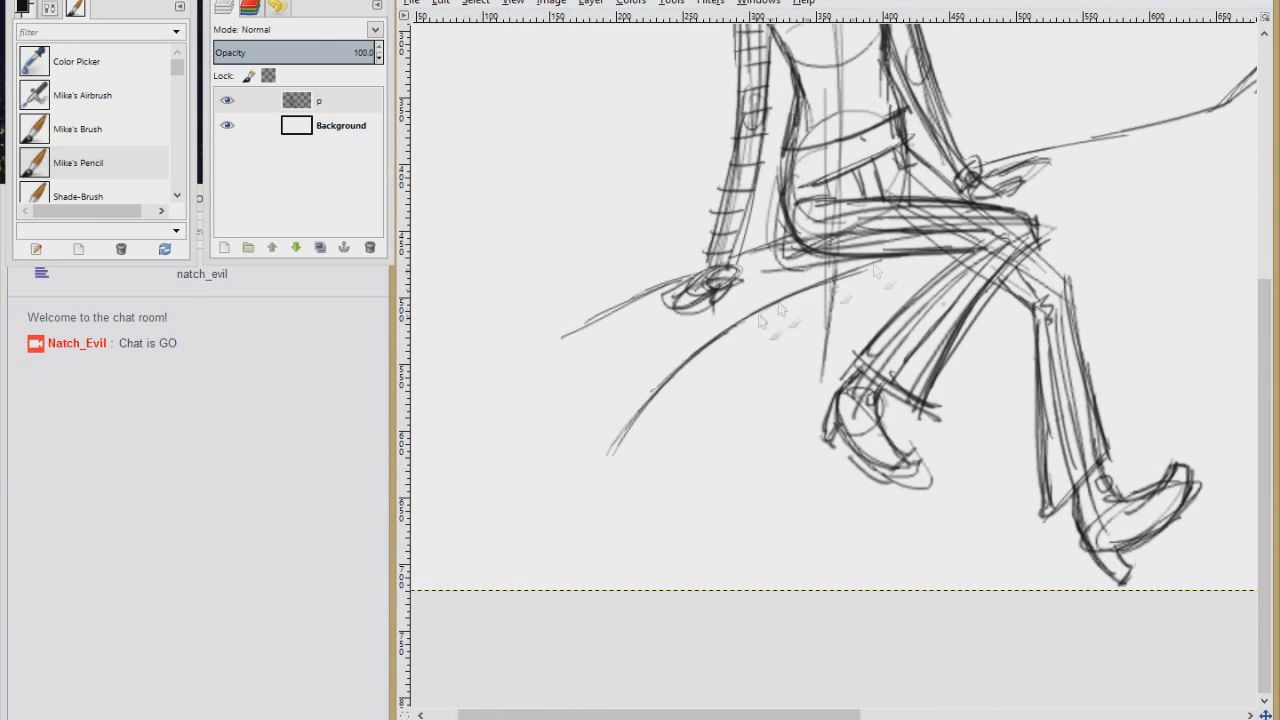
Step: Complete the branch with a forked end, a short twig near the knee and small leaves at the tip
scroll(790, 318, right, 4)
scroll(790, 318, up, 2)
drag(790, 318, 1006, 238)
mouse_move(985, 262)
mouse_down()
mouse_move(1050, 165)
mouse_move(1116, 108)
mouse_up()
mouse_move(982, 258)
mouse_down()
mouse_move(1036, 200)
mouse_move(1178, 243)
mouse_up()
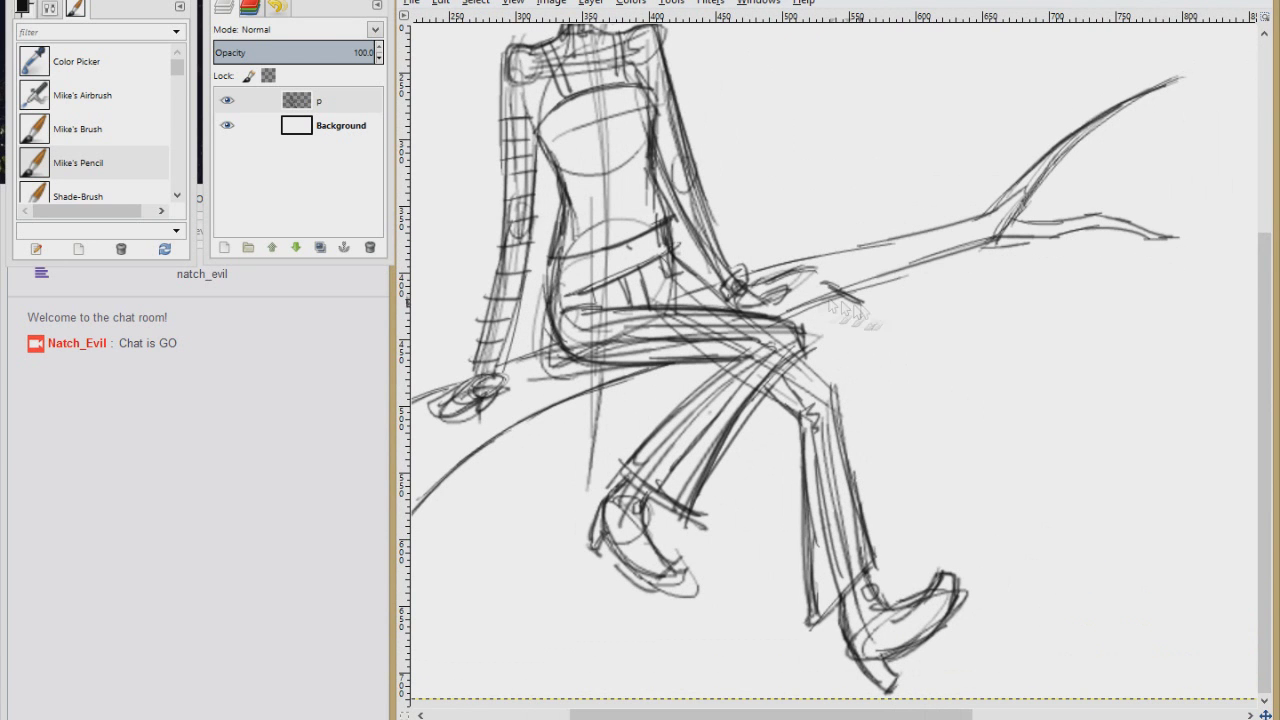
scroll(869, 324, right, 4)
scroll(869, 324, up, 5)
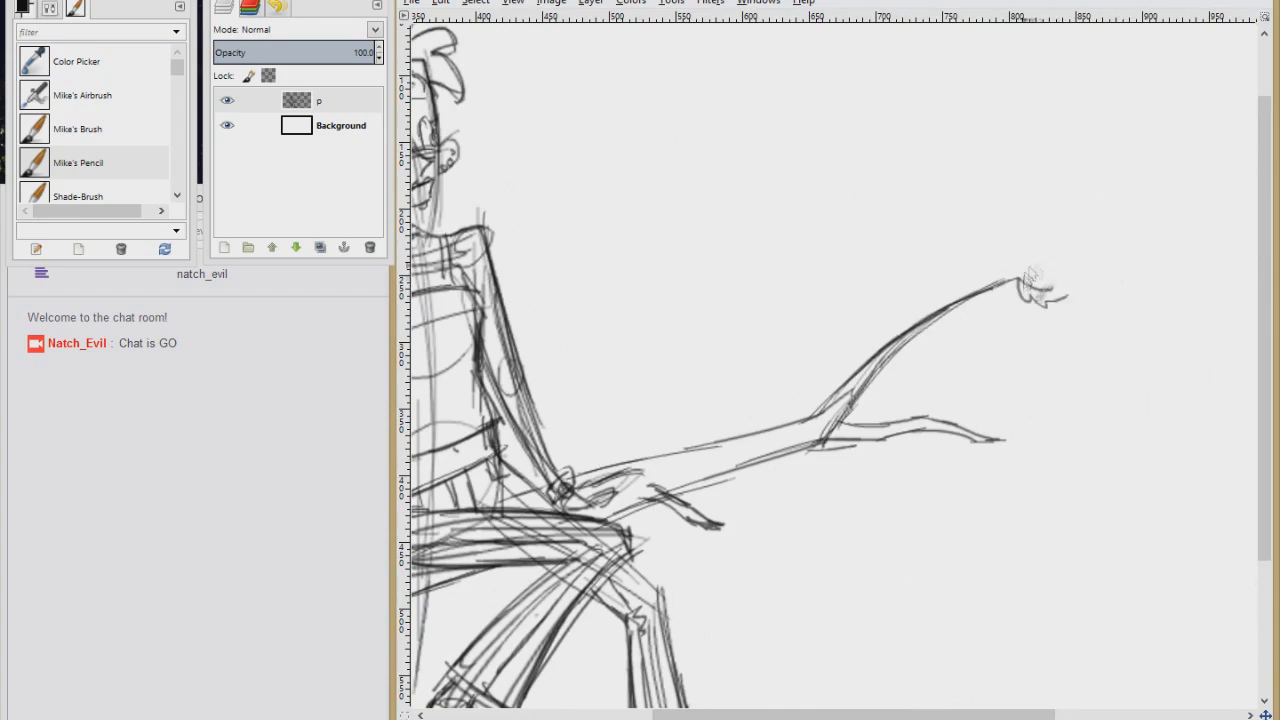
Step: Draw the tree trunk's edges from the canvas bottom below the branch up past the figure's head
scroll(850, 400, left, 9)
scroll(700, 460, down, 8)
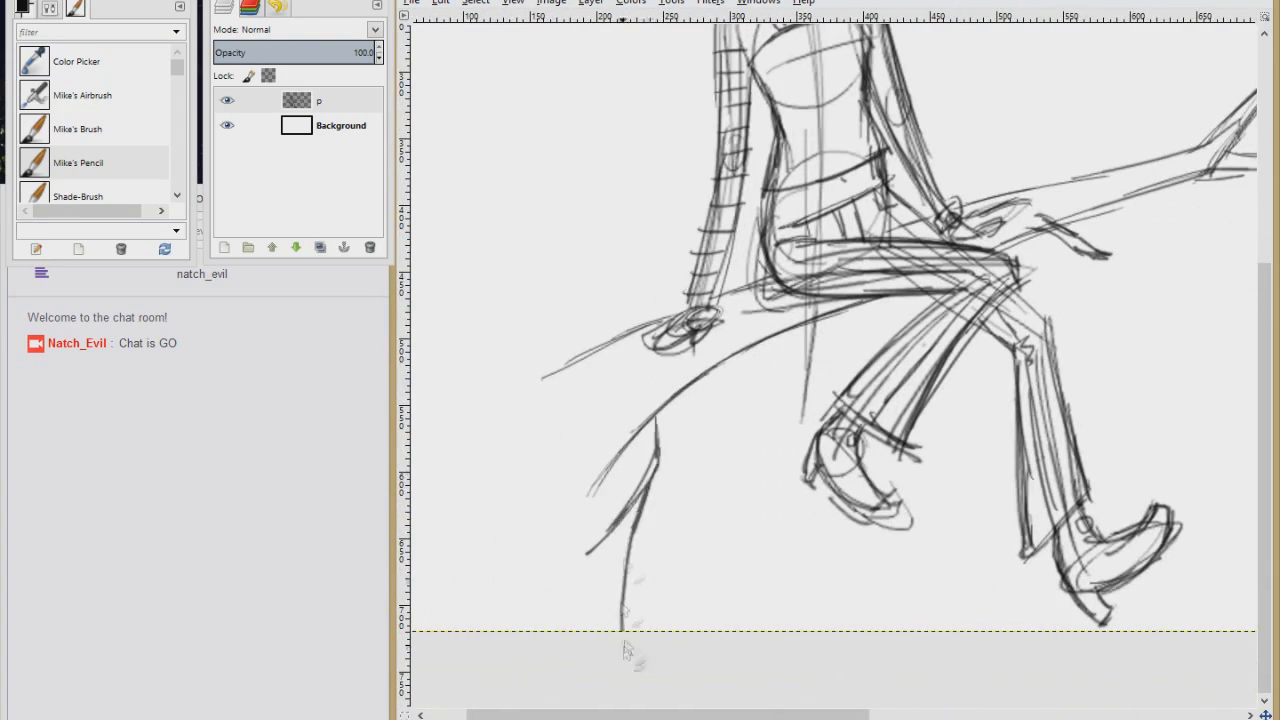
scroll(630, 497, up, 5)
scroll(830, 370, up, 3)
drag(606, 444, 650, 120)
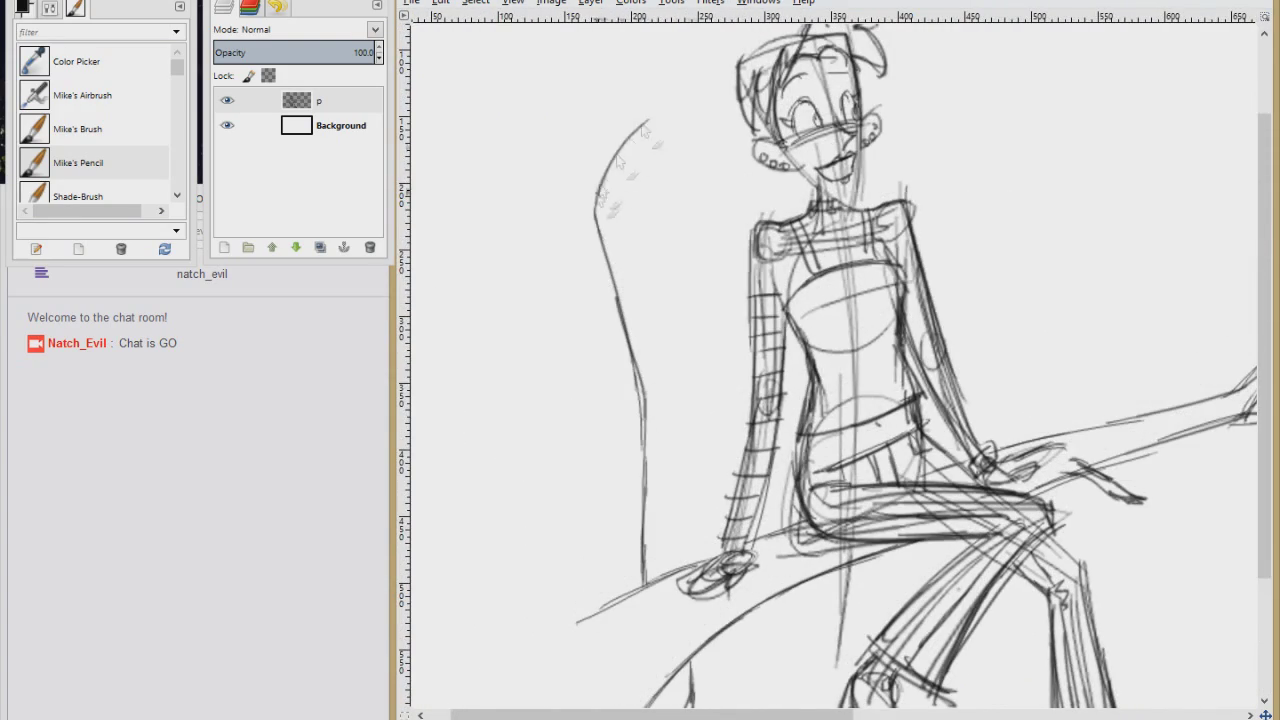
scroll(830, 370, up, 3)
drag(625, 236, 745, 78)
scroll(830, 370, down, 2)
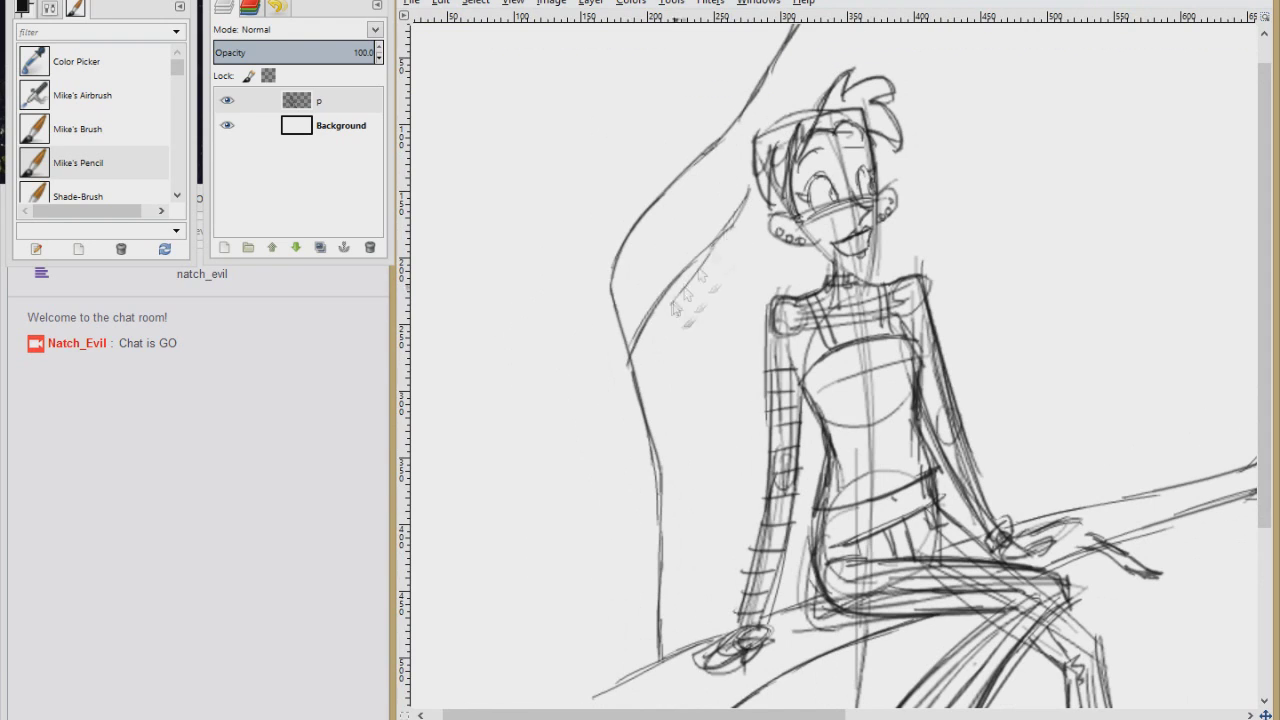
Step: Finish the trunk's upper limbs toward the canvas top and curve the branch base into the trunk
scroll(600, 400, up, 5)
mouse_move(531, 548)
mouse_down()
mouse_move(527, 453)
mouse_move(672, 268)
mouse_up()
mouse_move(680, 200)
mouse_down()
mouse_move(700, 350)
mouse_move(760, 280)
mouse_up()
scroll(760, 300, down, 8)
scroll(760, 300, right, 3)
drag(478, 365, 476, 395)
scroll(830, 370, left, 3)
mouse_move(700, 360)
mouse_down()
mouse_move(594, 432)
mouse_move(600, 512)
mouse_up()
Step: Sketch a large round moon with an inner spiral behind the branch tip in the upper sky
scroll(890, 228, down, 2)
mouse_move(890, 160)
mouse_down()
mouse_move(935, 235)
mouse_move(930, 345)
mouse_up()
drag(826, 226, 900, 215)
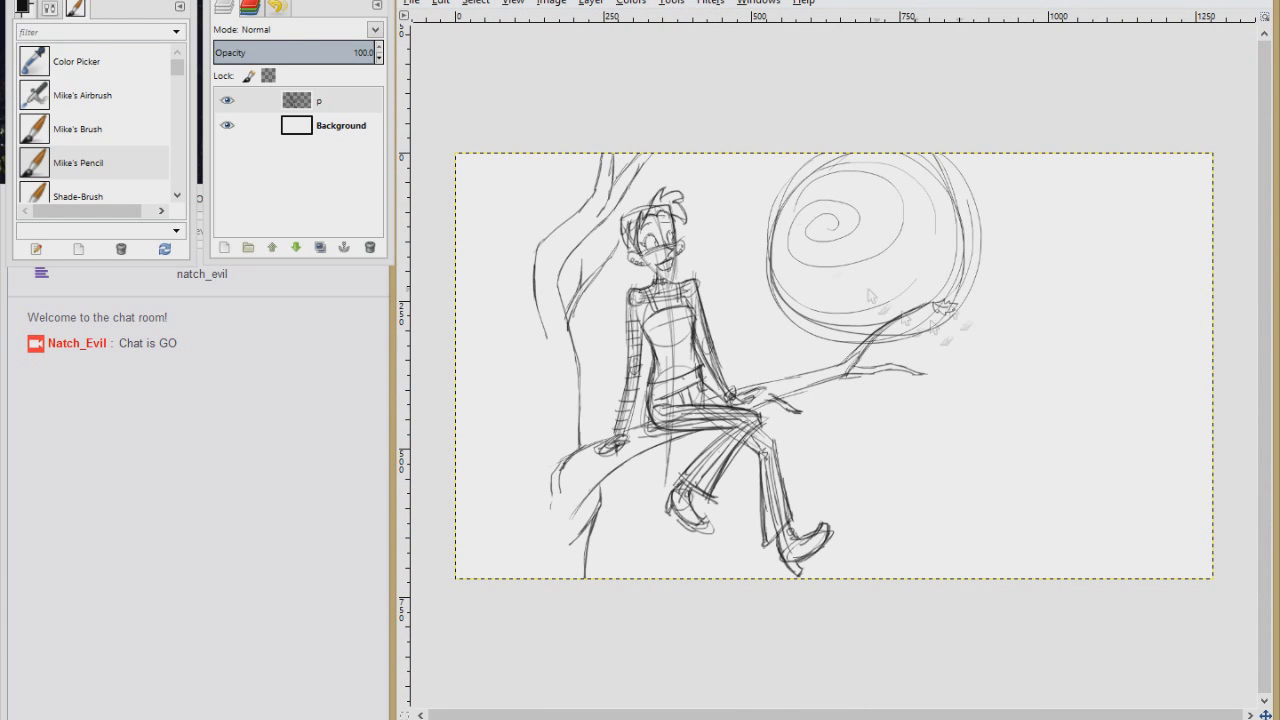
Step: Sketch long wispy clouds on both sides of the moon and behind the figure
drag(1025, 255, 1186, 254)
drag(1173, 264, 960, 276)
drag(770, 212, 700, 212)
drag(790, 245, 560, 250)
drag(770, 320, 580, 335)
Step: Sketch low clouds beneath the branch and a jagged treeline across the bottom of the scene
drag(815, 410, 1156, 405)
mouse_move(1024, 428)
mouse_down()
mouse_move(1214, 420)
mouse_move(1072, 448)
mouse_up()
mouse_move(738, 548)
mouse_down()
mouse_move(936, 518)
mouse_move(1020, 535)
mouse_move(1186, 530)
mouse_up()
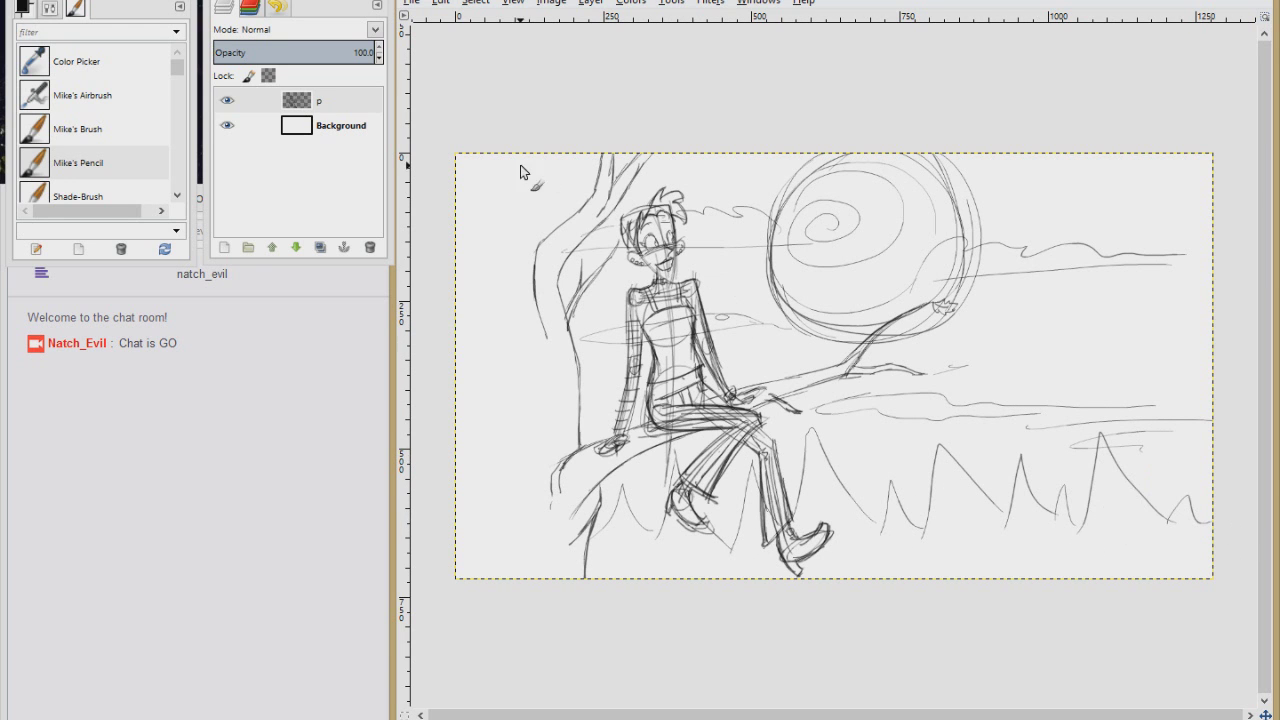
Step: Add a row of small oval spots down the bent arm, from shoulder to forearm
scroll(729, 330, up, 5)
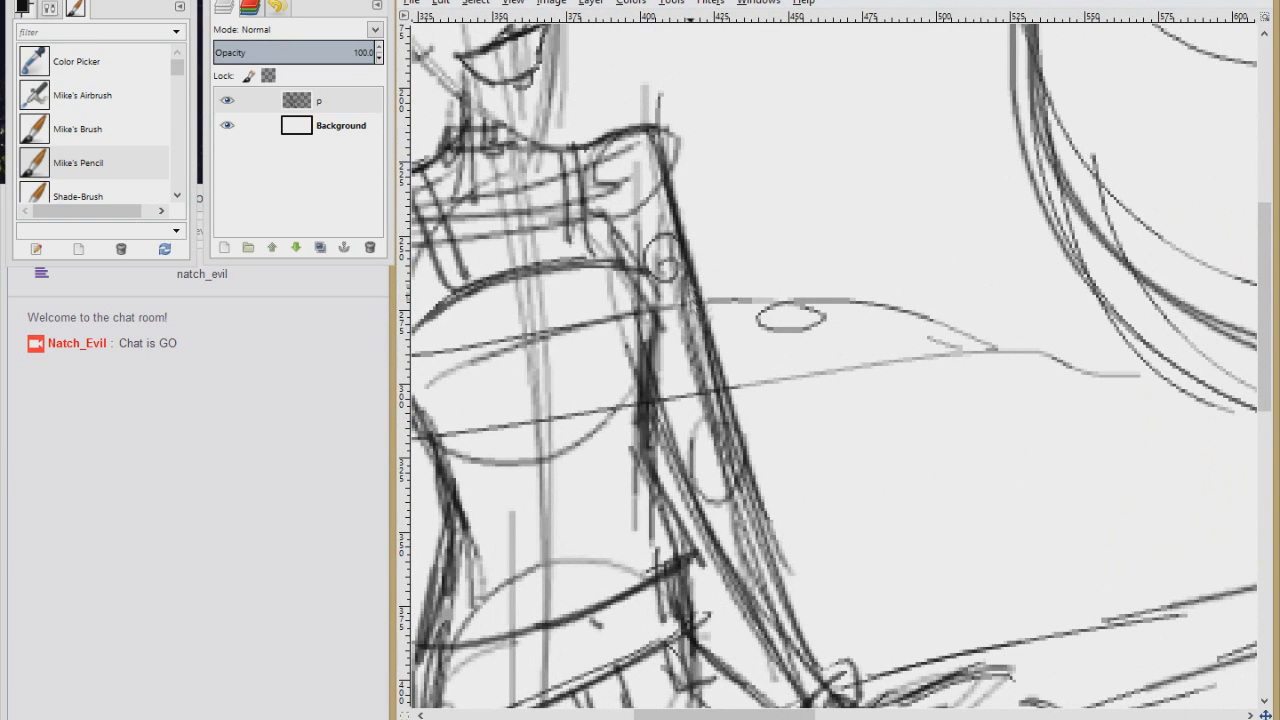
mouse_move(690, 390)
mouse_down()
mouse_move(722, 445)
mouse_move(745, 545)
mouse_up()
mouse_move(670, 300)
mouse_down()
mouse_move(725, 560)
mouse_move(790, 635)
mouse_up()
scroll(976, 560, down, 3)
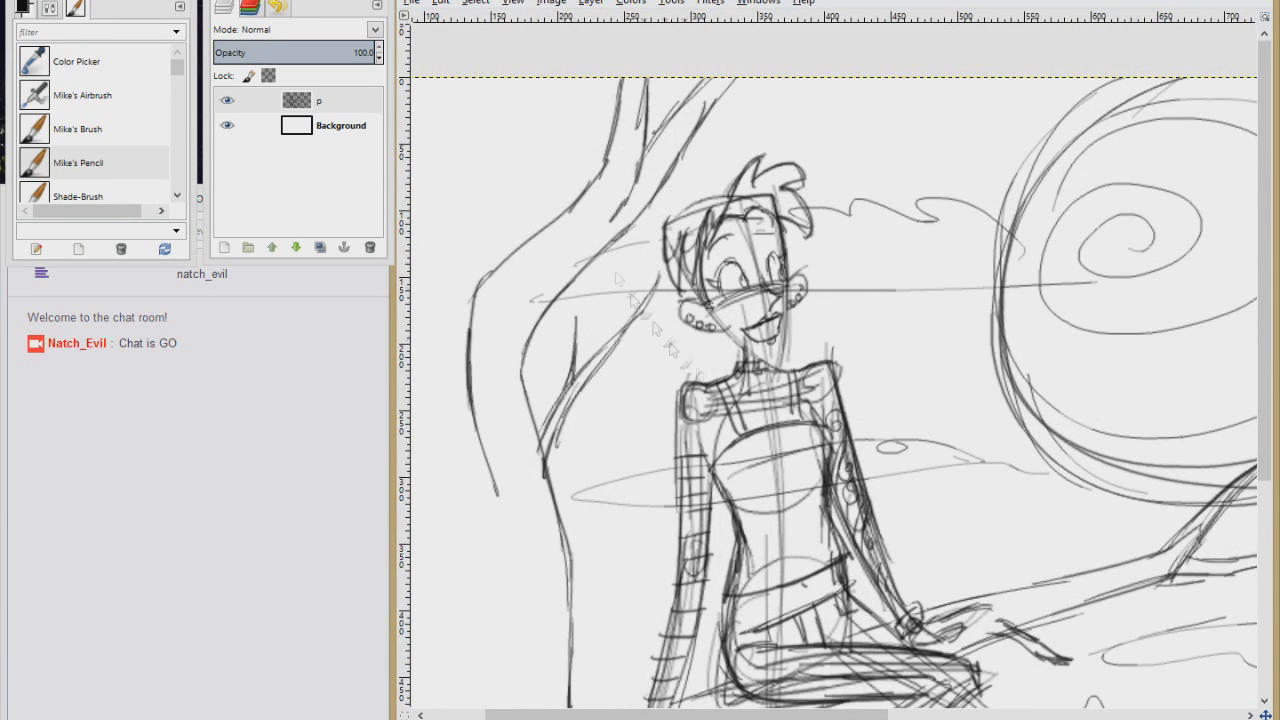
Step: Create a new layer named "i" above the sketch and set the "p" layer's opacity to 33
key(ctrl+shift+n)
text(i)
key(Return)
click(340, 125)
drag(370, 52, 268, 52)
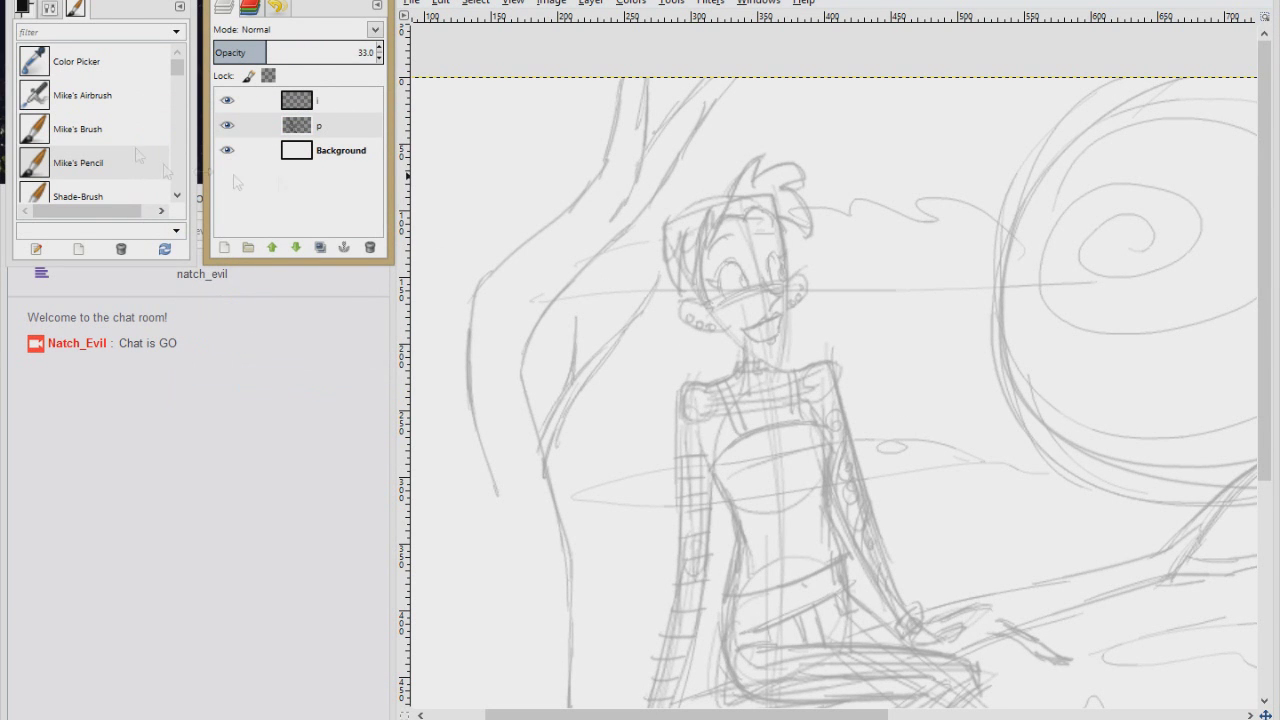
Step: Ink the mouth, nose and eye outlines over the face sketch on layer "i" with Mike's Brush
click(80, 132)
click(330, 100)
scroll(790, 265, up, 3)
mouse_move(718, 310)
mouse_down()
mouse_move(795, 358)
mouse_move(740, 420)
mouse_move(645, 485)
mouse_move(715, 530)
mouse_up()
mouse_move(790, 432)
mouse_down()
mouse_move(790, 500)
mouse_move(715, 530)
mouse_up()
mouse_move(672, 325)
mouse_down()
mouse_move(600, 250)
mouse_move(575, 330)
mouse_up()
key(ctrl+z)
drag(595, 238, 686, 345)
drag(575, 325, 525, 332)
drag(765, 275, 750, 322)
mouse_move(745, 255)
mouse_down()
mouse_move(815, 265)
mouse_move(790, 300)
mouse_up()
Step: Finish inking the eye details and add thick black eyebrows above both eyes
scroll(806, 290, down, 3)
scroll(806, 290, up, 2)
drag(812, 195, 790, 232)
mouse_move(696, 212)
mouse_down()
mouse_move(684, 226)
mouse_move(732, 266)
mouse_up()
drag(668, 140, 710, 182)
Step: Ink the hair's upswept quiff and pointed side locks, and fill the band along the forehead hairline solid black
mouse_move(645, 220)
mouse_down()
mouse_move(710, 170)
mouse_move(828, 155)
mouse_move(883, 251)
mouse_up()
drag(795, 142, 738, 298)
drag(745, 205, 690, 385)
drag(618, 212, 640, 385)
drag(665, 235, 685, 395)
mouse_move(510, 268)
mouse_down()
mouse_move(686, 214)
mouse_move(798, 200)
mouse_up()
mouse_move(680, 232)
mouse_down()
mouse_move(710, 150)
mouse_move(862, 175)
mouse_move(802, 228)
mouse_move(832, 405)
mouse_up()
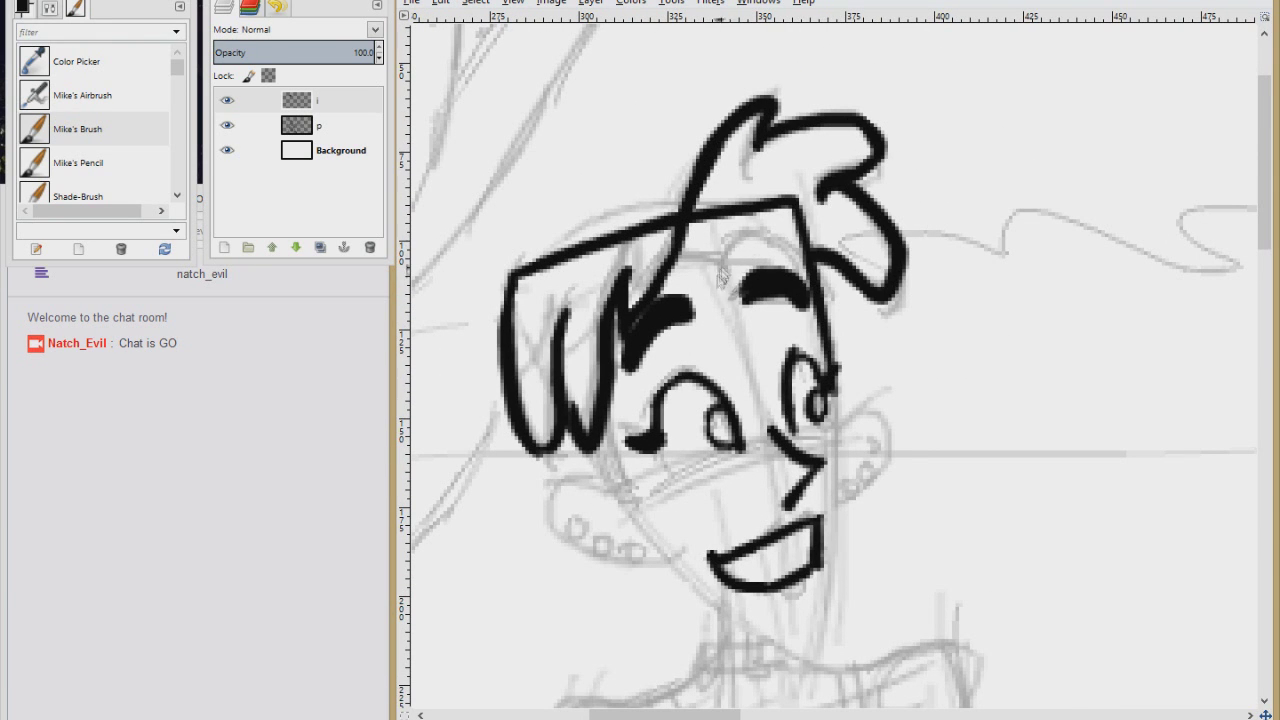
drag(705, 228, 805, 215)
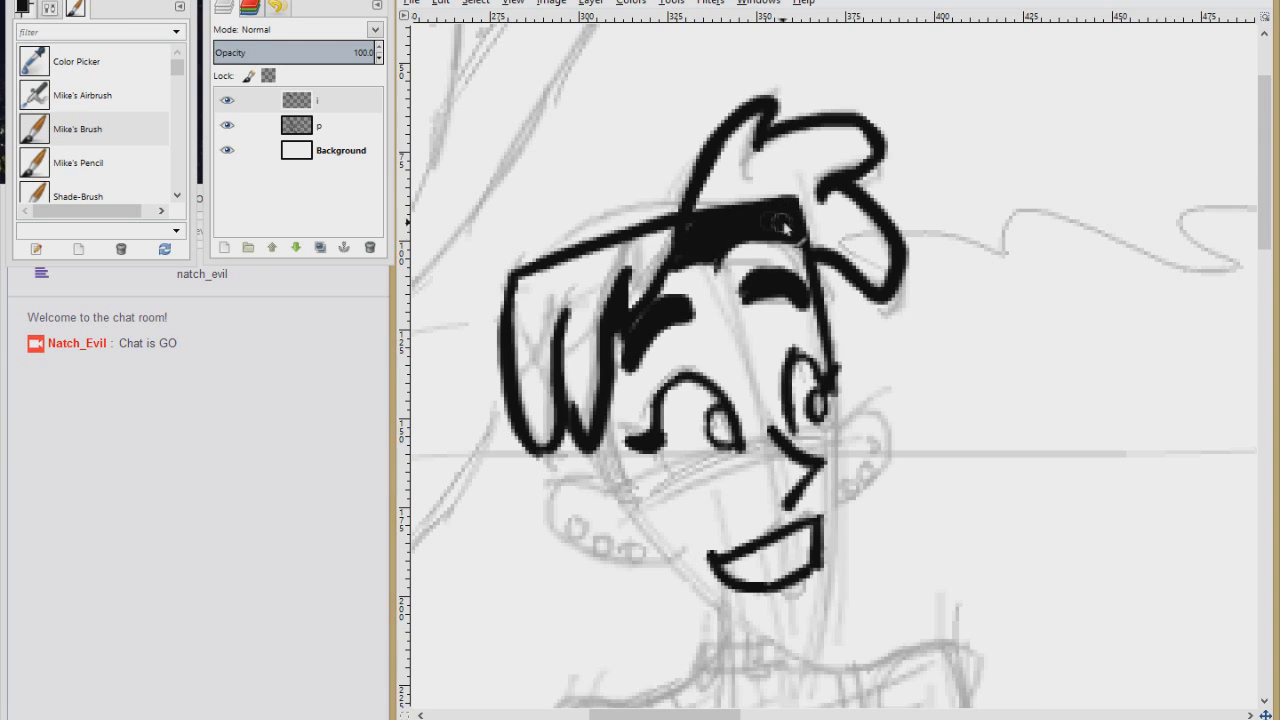
drag(700, 262, 785, 230)
Step: Ink the pointed jawline and both ears with their inner folds and rows of round earrings
scroll(635, 235, down, 4)
drag(640, 275, 698, 398)
scroll(700, 350, down, 3)
scroll(700, 350, right, 3)
drag(540, 288, 735, 235)
mouse_move(712, 340)
mouse_down()
mouse_move(705, 100)
mouse_move(735, 210)
mouse_up()
drag(505, 280, 450, 266)
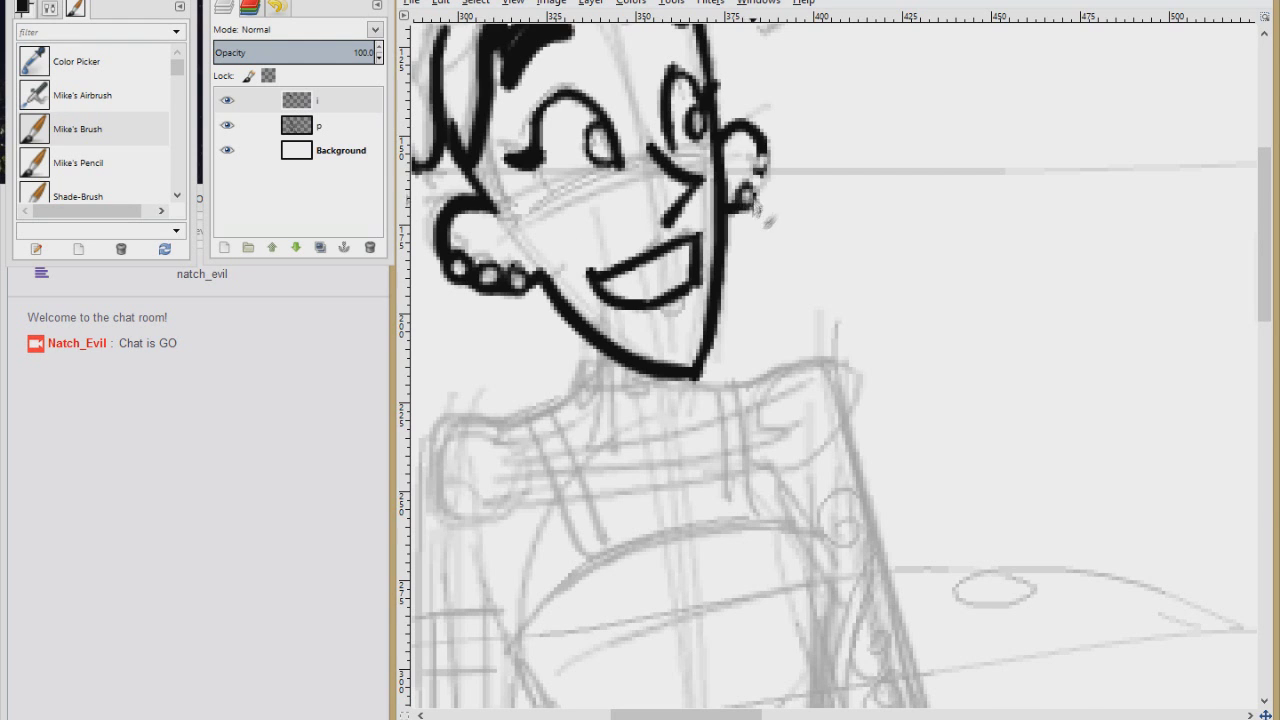
scroll(830, 365, up, 2)
scroll(830, 365, left, 2)
drag(575, 192, 596, 272)
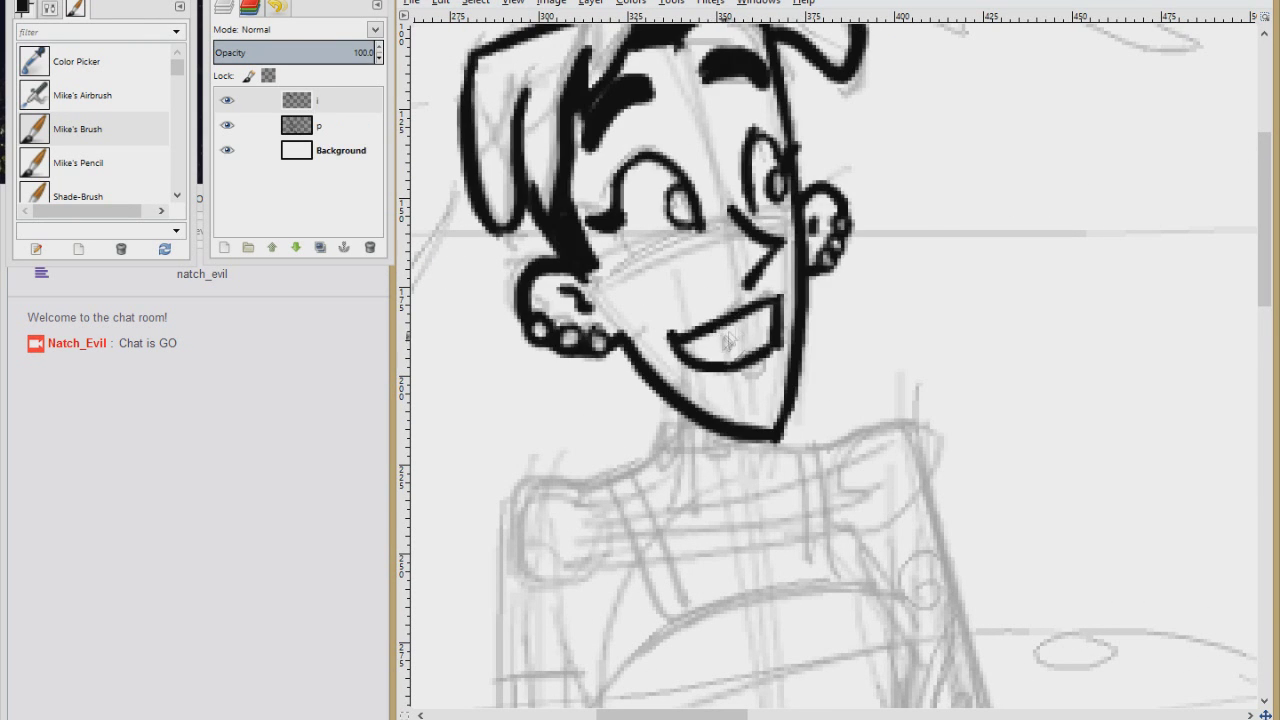
Step: Save the image as "Spoon" in the Just Stuff folder
key(ctrl+s)
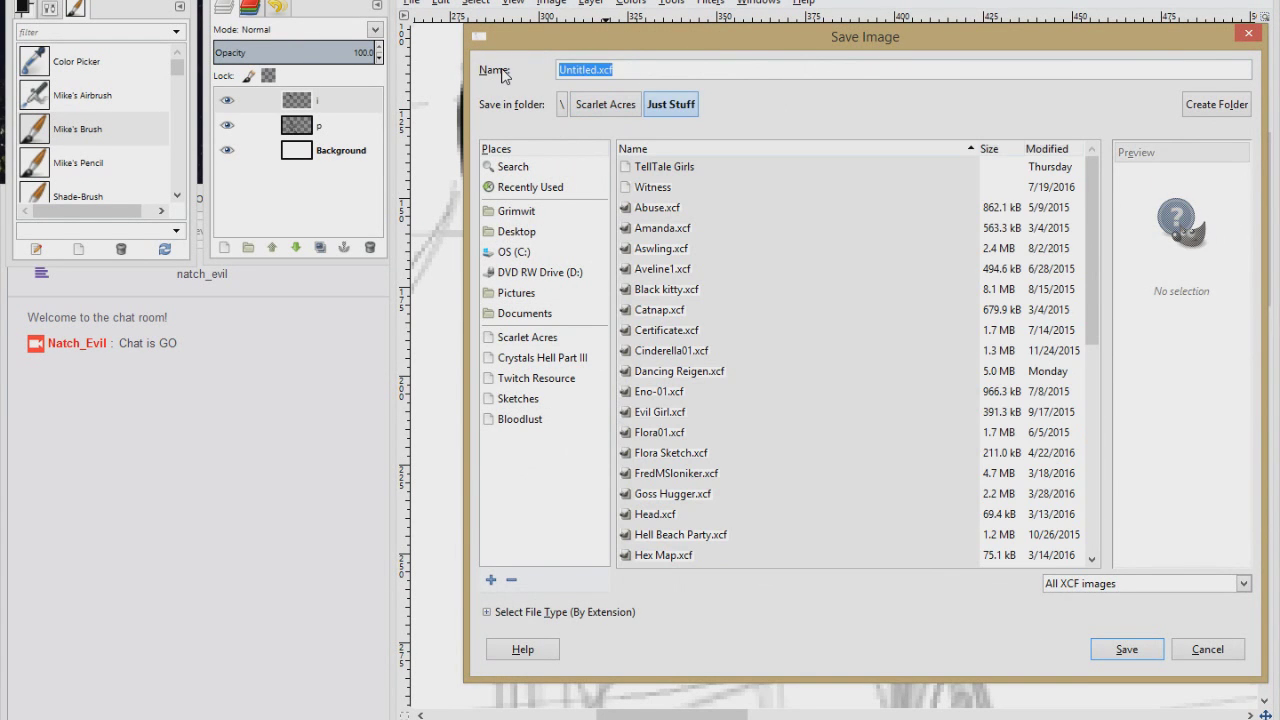
text(Spoon)
key(Return)
Step: Ink the choker on the neck, both shoulder straps of the top and the adjoining shoulder line
scroll(882, 322, down, 5)
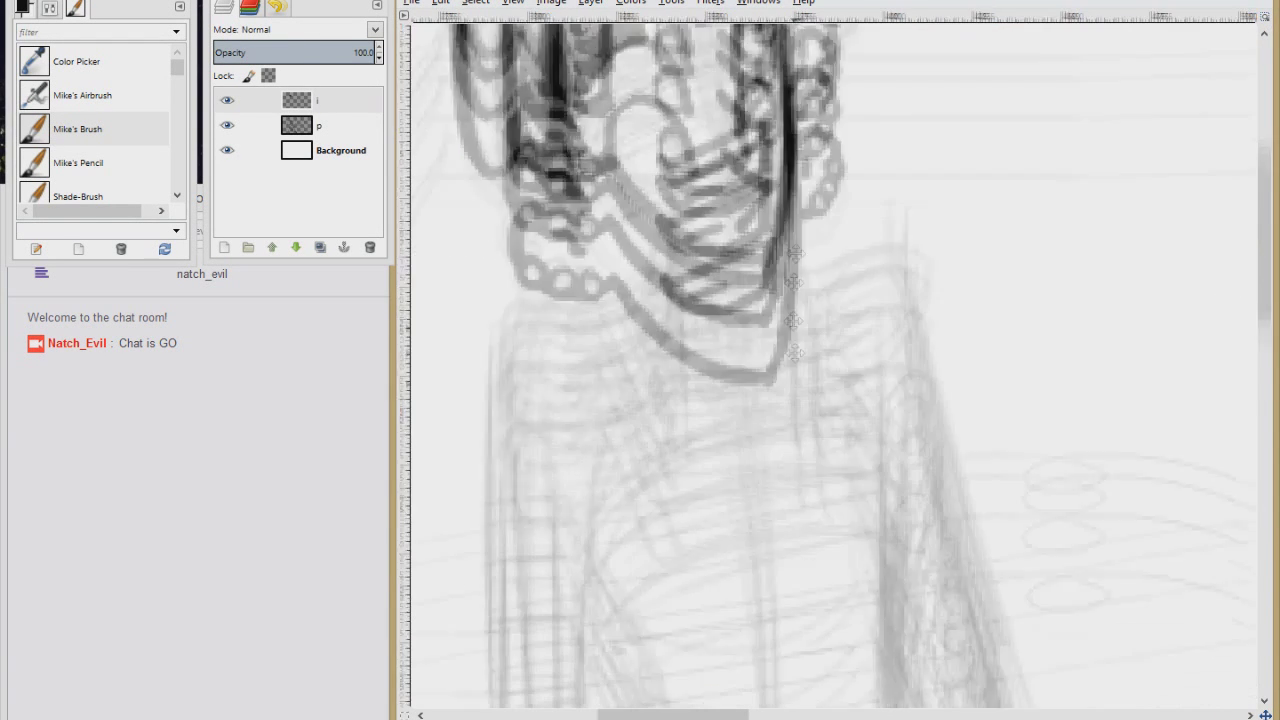
mouse_move(705, 152)
mouse_down()
mouse_move(648, 195)
mouse_move(714, 192)
mouse_up()
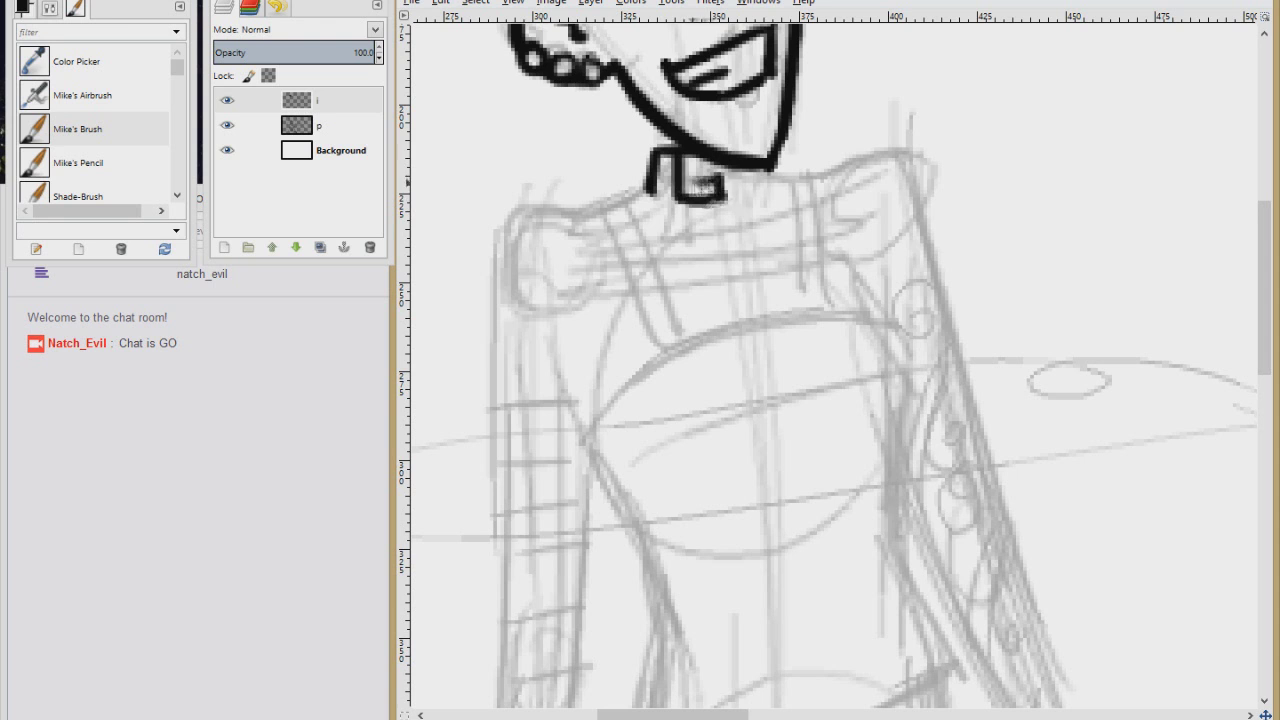
drag(603, 195, 653, 350)
mouse_move(622, 193)
mouse_down()
mouse_move(685, 333)
mouse_move(625, 186)
mouse_up()
mouse_move(795, 172)
mouse_down()
mouse_move(805, 322)
mouse_move(830, 305)
mouse_up()
drag(760, 180, 810, 168)
drag(652, 190, 635, 205)
mouse_move(604, 205)
mouse_down()
mouse_move(510, 212)
mouse_move(508, 345)
mouse_move(540, 287)
mouse_up()
Step: Ink the top's neckline, a short bust crease, its curved sides and the hem at the waist
scroll(508, 345, down, 3)
scroll(508, 345, right, 1)
mouse_move(630, 196)
mouse_down()
mouse_move(755, 178)
mouse_move(855, 290)
mouse_move(848, 316)
mouse_up()
drag(765, 320, 688, 347)
drag(540, 290, 594, 457)
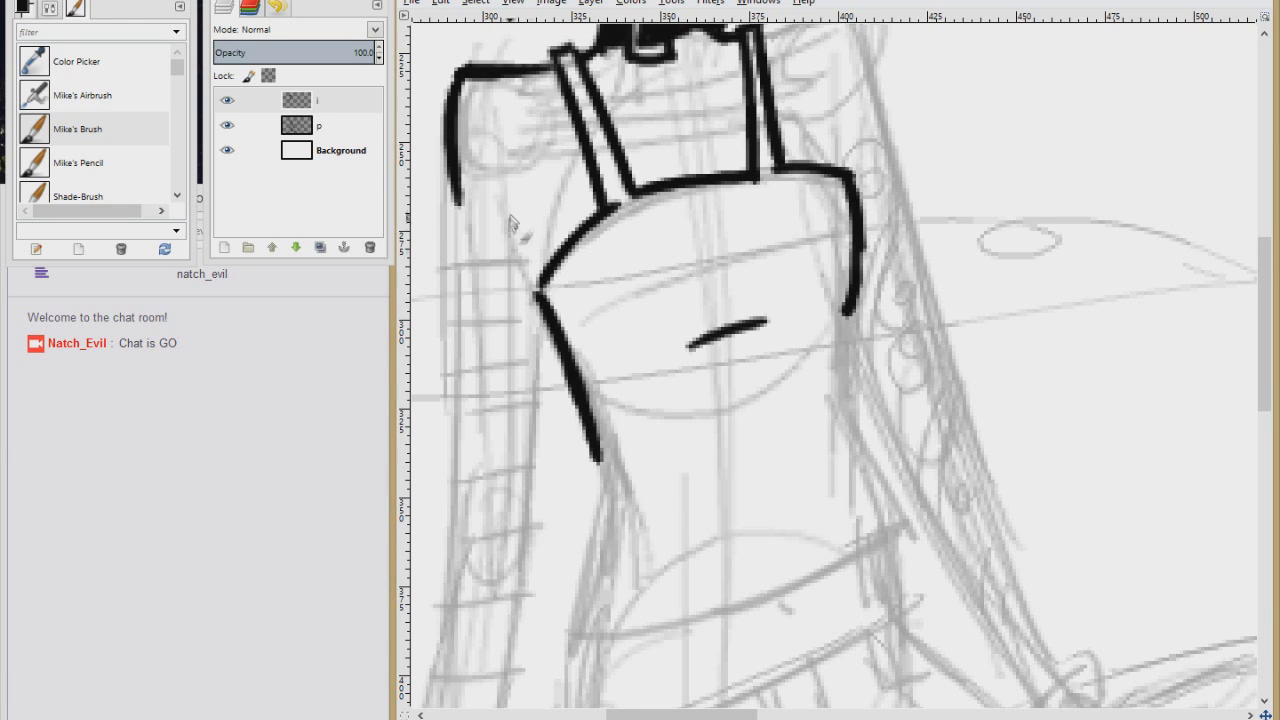
scroll(594, 457, down, 3)
scroll(594, 457, right, 1)
mouse_move(545, 245)
mouse_down()
mouse_move(528, 371)
mouse_move(600, 445)
mouse_move(848, 318)
mouse_up()
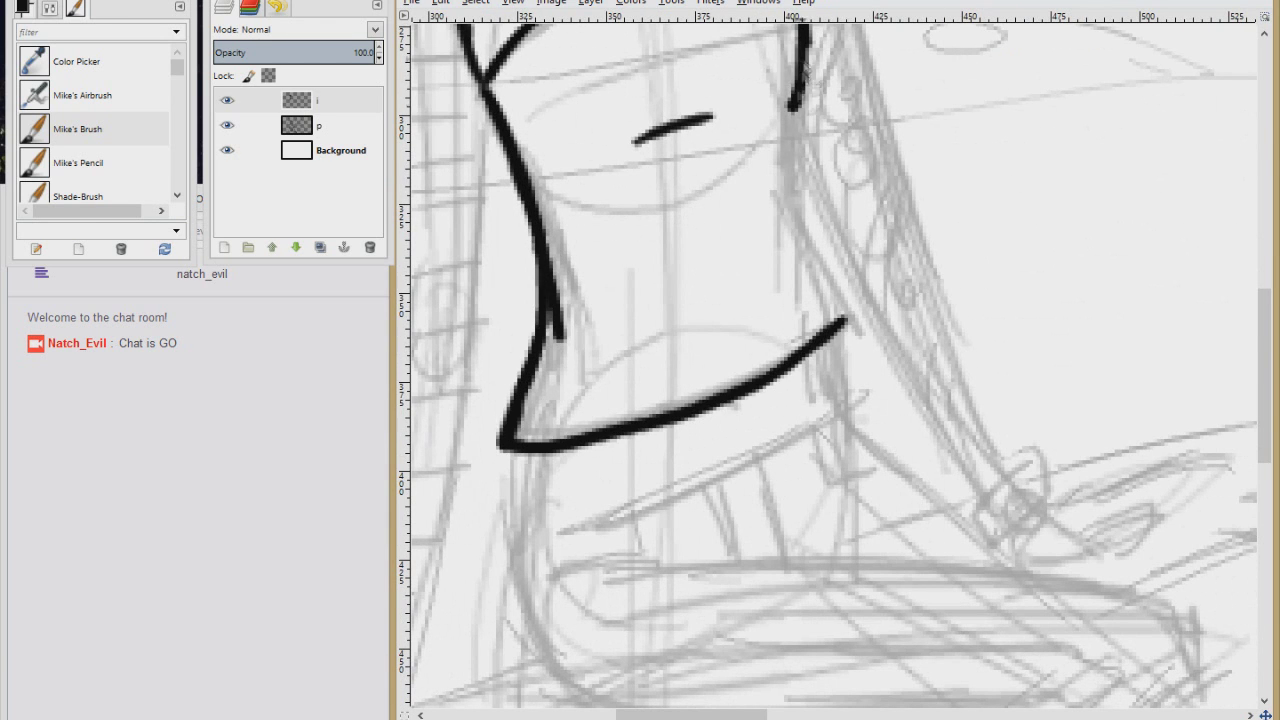
drag(800, 70, 848, 320)
Step: Ink both edges of the straight arm and its sleeve from the shoulder down towards the wrist
scroll(615, 420, up, 4)
scroll(615, 420, left, 1)
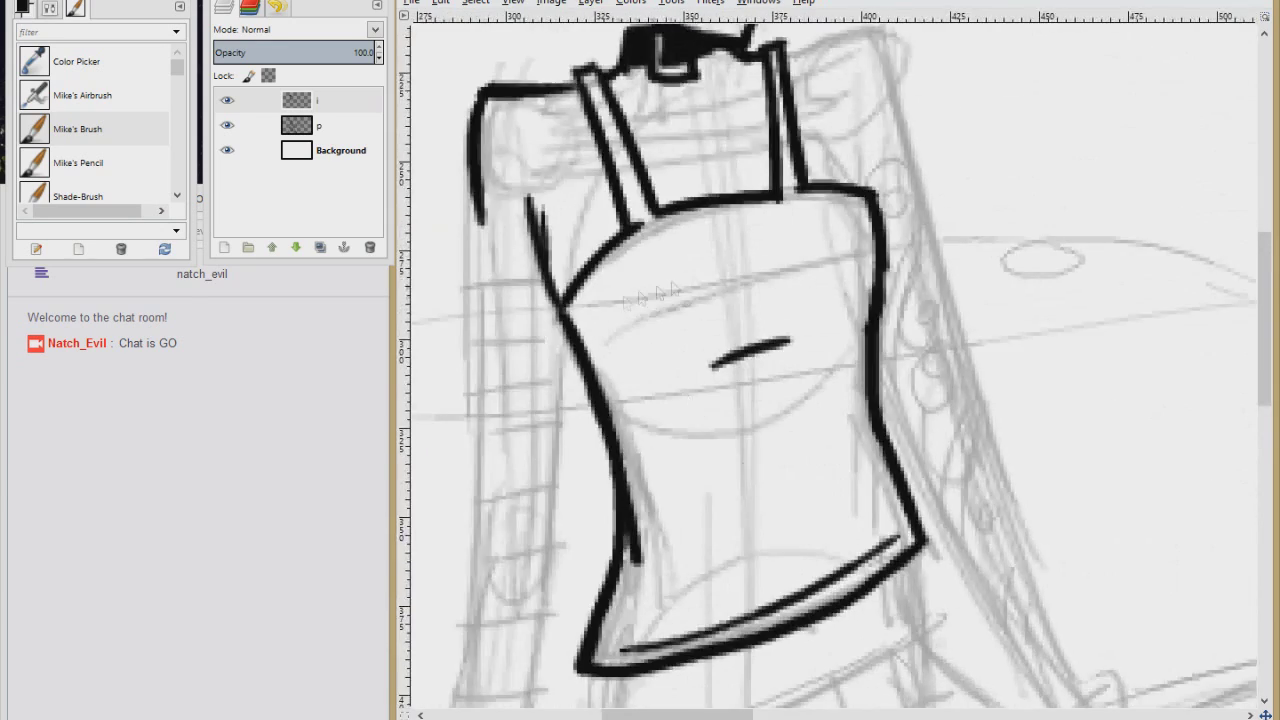
scroll(615, 420, down, 1)
scroll(615, 420, left, 1)
drag(600, 120, 588, 388)
drag(680, 268, 665, 590)
drag(590, 280, 597, 582)
drag(665, 242, 575, 242)
scroll(640, 260, down, 4)
scroll(640, 260, left, 1)
drag(718, 245, 635, 575)
drag(648, 232, 560, 545)
Step: Ink the cuff at the straight arm's wrist and the hand resting on the branch
scroll(652, 235, down, 4)
scroll(652, 235, left, 1)
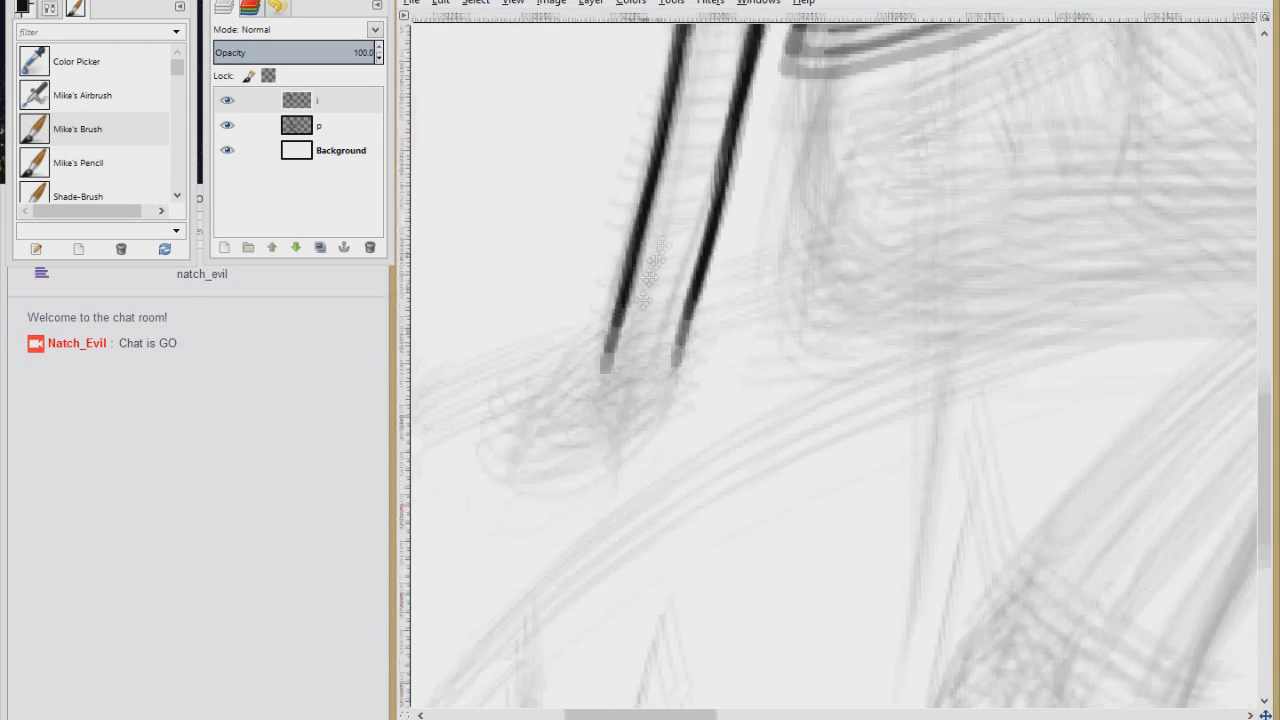
drag(630, 290, 718, 288)
drag(645, 258, 720, 262)
mouse_move(657, 343)
mouse_down()
mouse_move(612, 352)
mouse_move(636, 388)
mouse_up()
key(ctrl+z)
drag(712, 296, 638, 380)
mouse_move(660, 334)
mouse_down()
mouse_move(595, 344)
mouse_move(546, 322)
mouse_move(515, 352)
mouse_up()
drag(630, 290, 545, 310)
Step: Ink the edge of the branch curving down and away from the resting hand
scroll(830, 370, down, 2)
scroll(830, 370, left, 2)
scroll(830, 370, down, 1)
scroll(830, 370, left, 1)
mouse_move(540, 422)
mouse_down()
mouse_move(548, 458)
mouse_move(722, 268)
mouse_move(520, 408)
mouse_up()
drag(612, 318, 505, 432)
Step: Ink the curve of the hip and the underside of the thigh, ending in small folds behind the knee
scroll(592, 248, up, 5)
scroll(592, 248, right, 6)
mouse_move(588, 242)
mouse_down()
mouse_move(677, 491)
mouse_move(700, 505)
mouse_up()
scroll(700, 505, down, 2)
scroll(700, 505, right, 2)
drag(600, 386, 1012, 372)
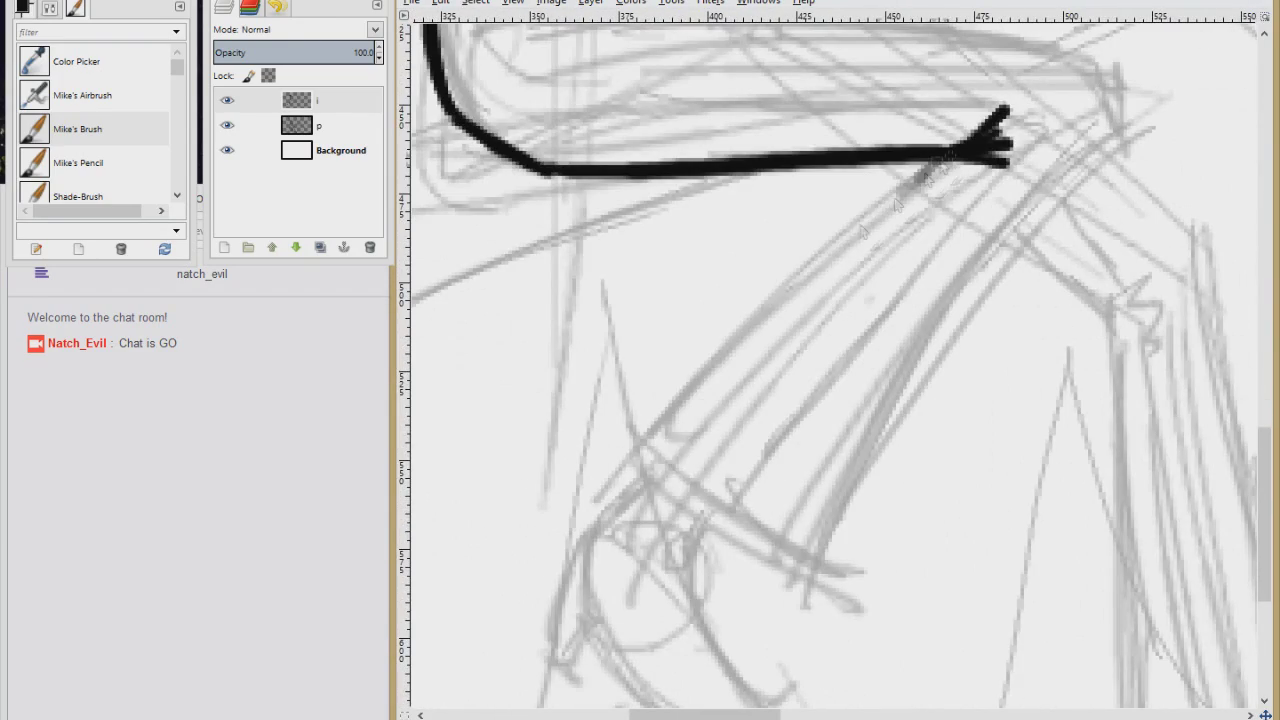
Step: Ink the top of the thigh, the ripped knee and the crossed leg's flared trouser leg with its hem
drag(945, 160, 843, 563)
scroll(800, 400, up, 3)
mouse_move(670, 250)
mouse_down()
mouse_move(722, 273)
mouse_move(1120, 322)
mouse_up()
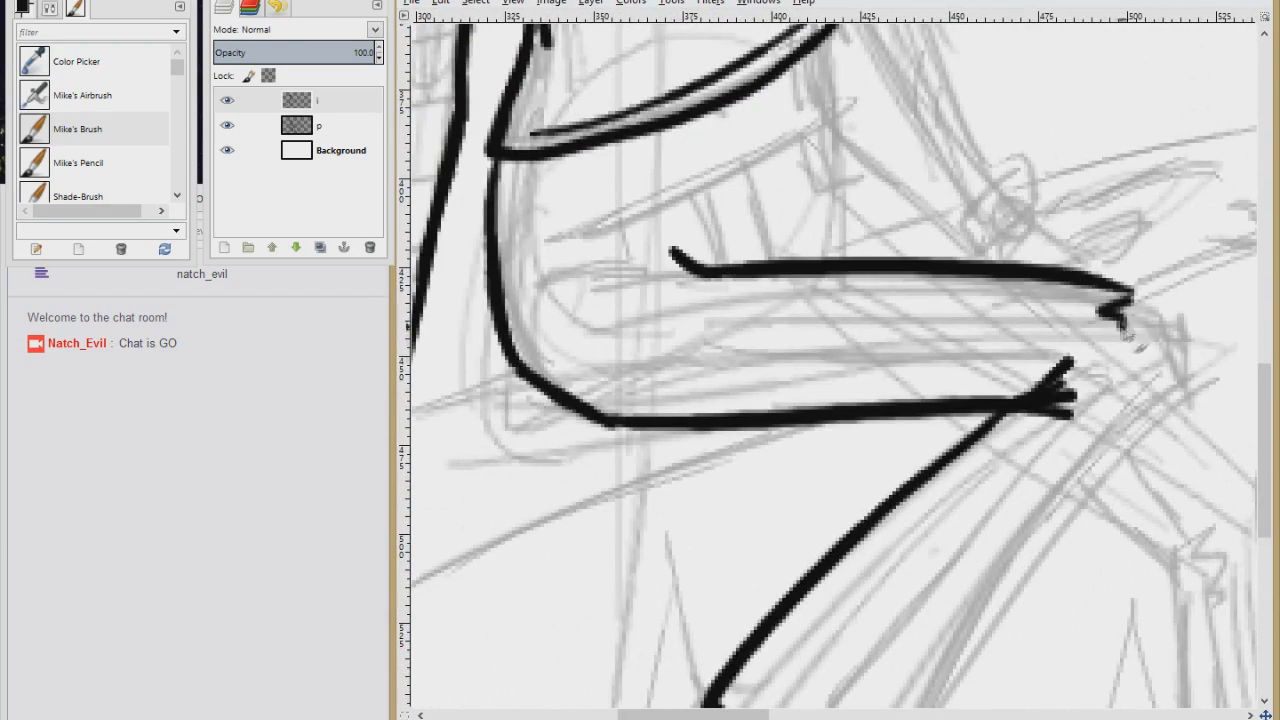
scroll(1165, 372, down, 3)
drag(957, 145, 757, 557)
Step: Ink the trousers' waistband with its belt loops, button and fly, plus a small diamond pendant at the belly
scroll(915, 310, up, 3)
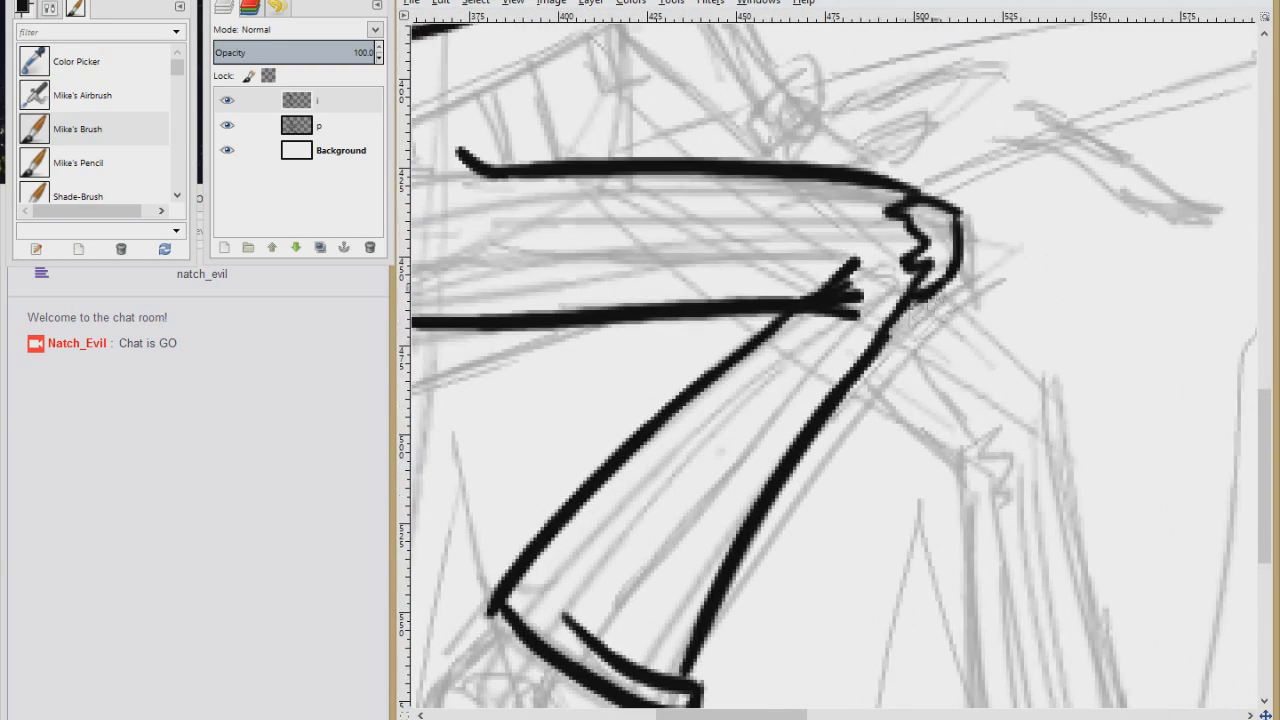
scroll(800, 400, left, 3)
scroll(800, 400, up, 3)
drag(770, 366, 778, 372)
drag(540, 410, 873, 288)
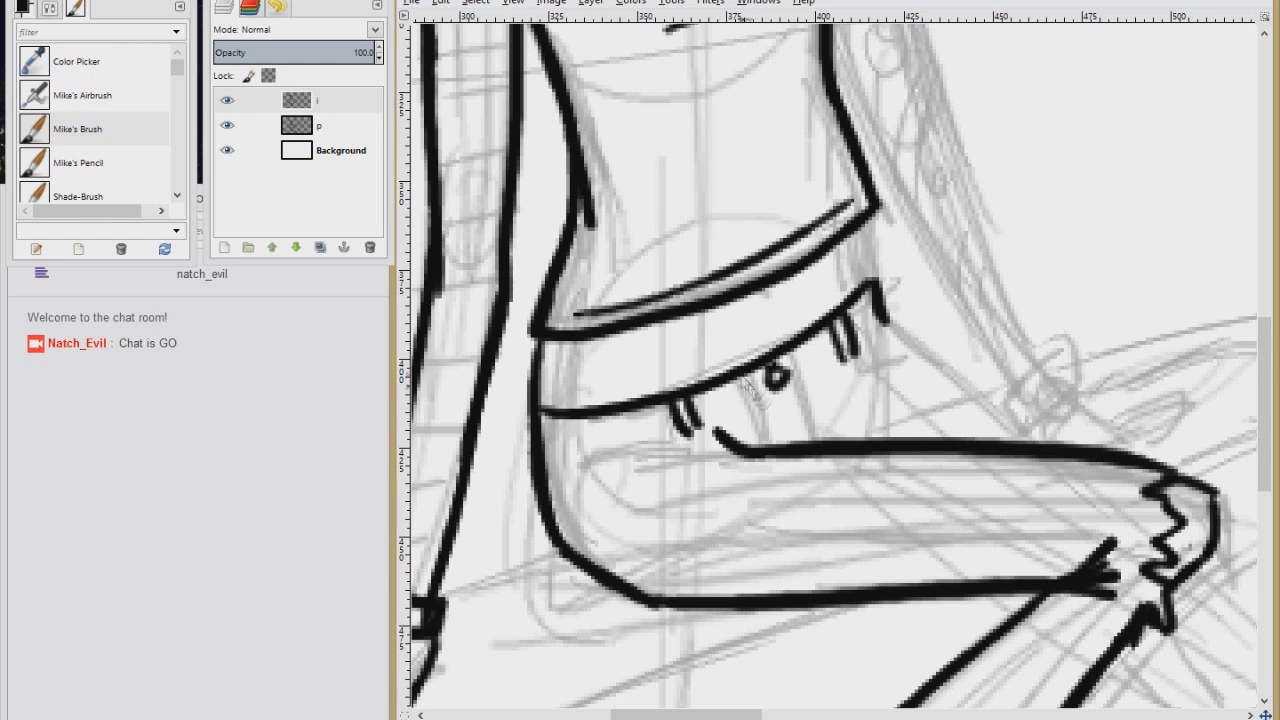
drag(745, 375, 765, 442)
drag(818, 430, 800, 358)
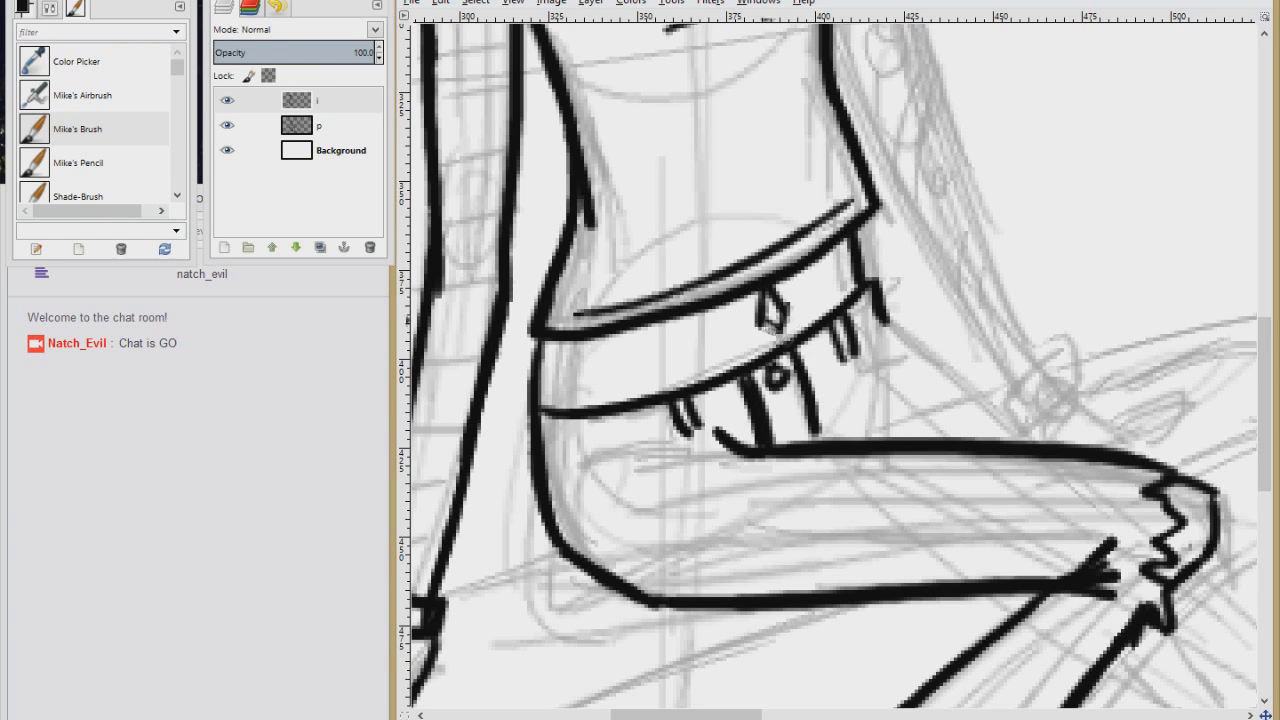
Step: Ink the other shoulder and both edges of the arm running down to the wrist beside the knee
scroll(775, 315, up, 5)
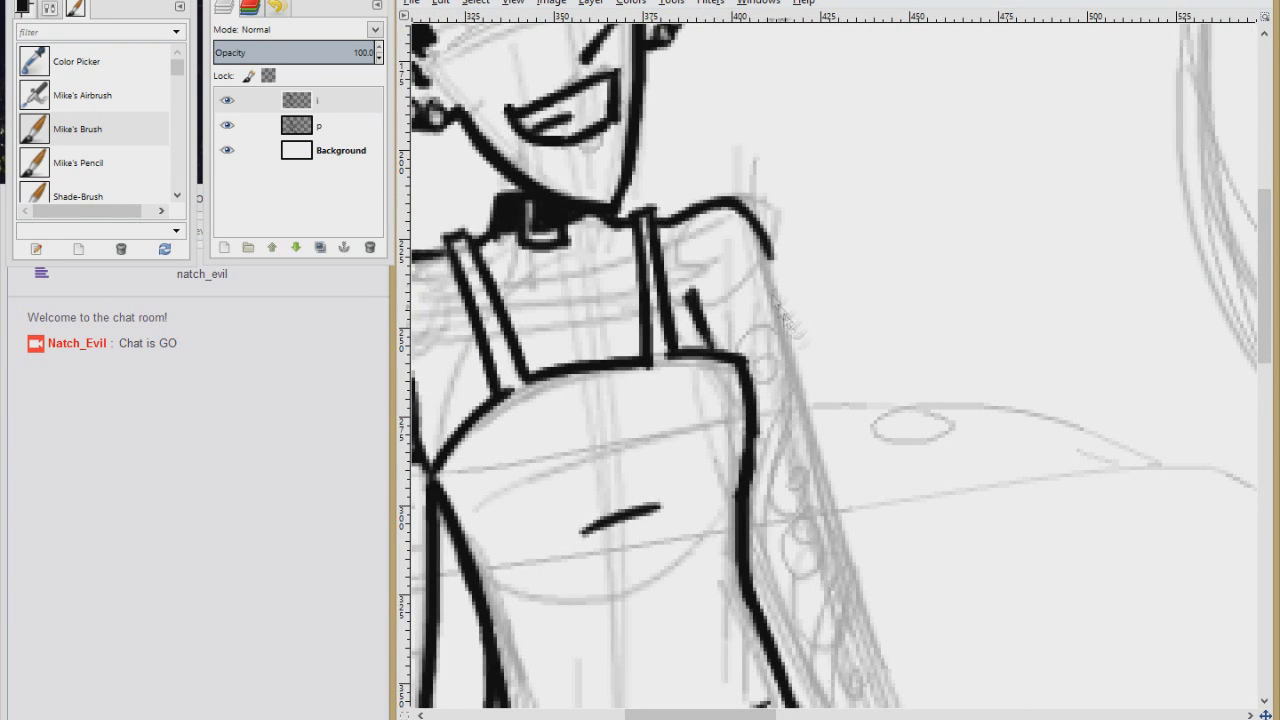
scroll(787, 319, down, 3)
scroll(787, 319, right, 3)
mouse_move(655, 140)
mouse_down()
mouse_move(768, 532)
mouse_move(752, 522)
mouse_up()
key(ctrl+z)
scroll(752, 522, down, 3)
scroll(752, 522, right, 3)
drag(526, 188, 700, 505)
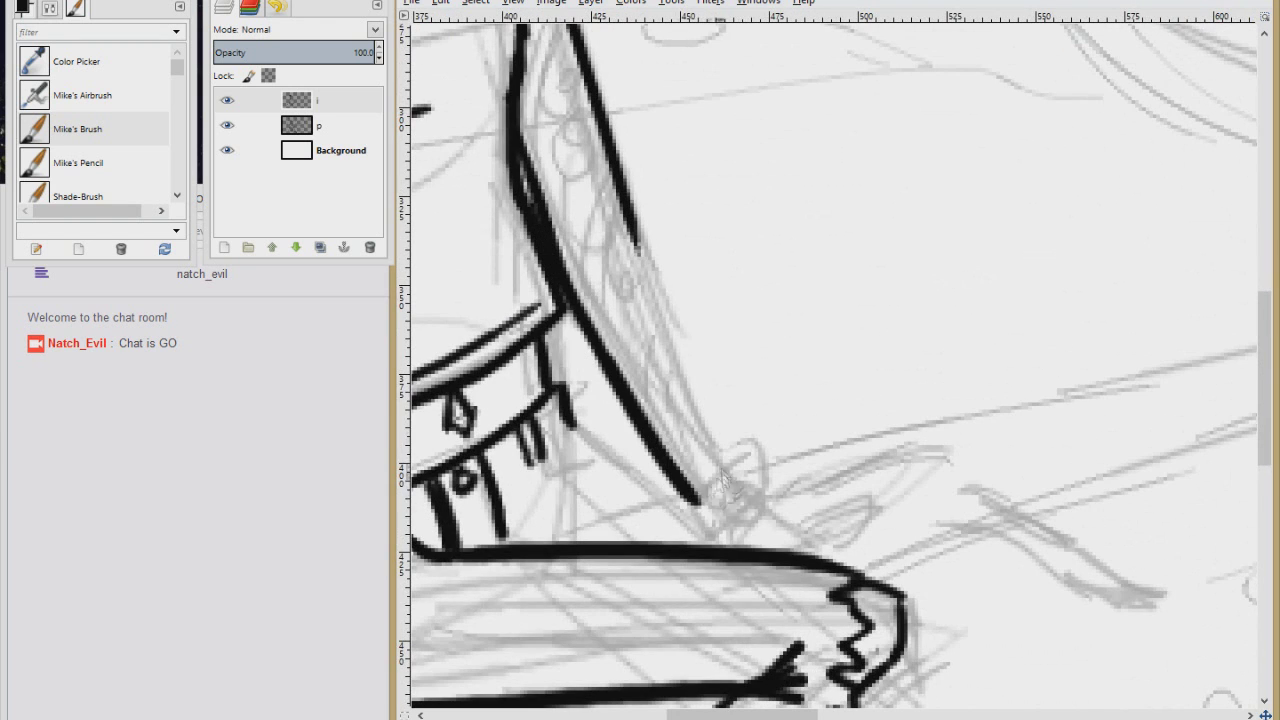
drag(636, 250, 738, 460)
Step: Ink the wrist cuff with its round ornament and the fingers of the hand above the knee
scroll(738, 460, down, 3)
scroll(738, 460, right, 1)
drag(740, 354, 774, 348)
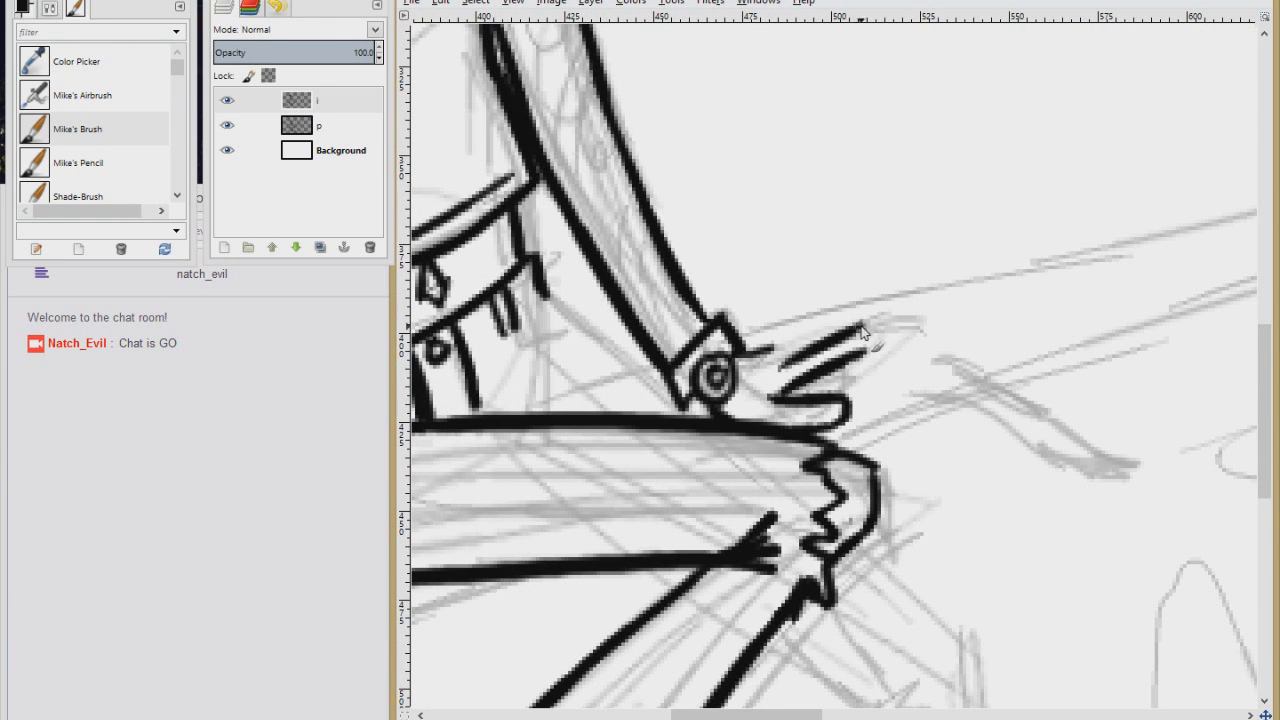
scroll(681, 348, down, 2)
scroll(681, 348, right, 3)
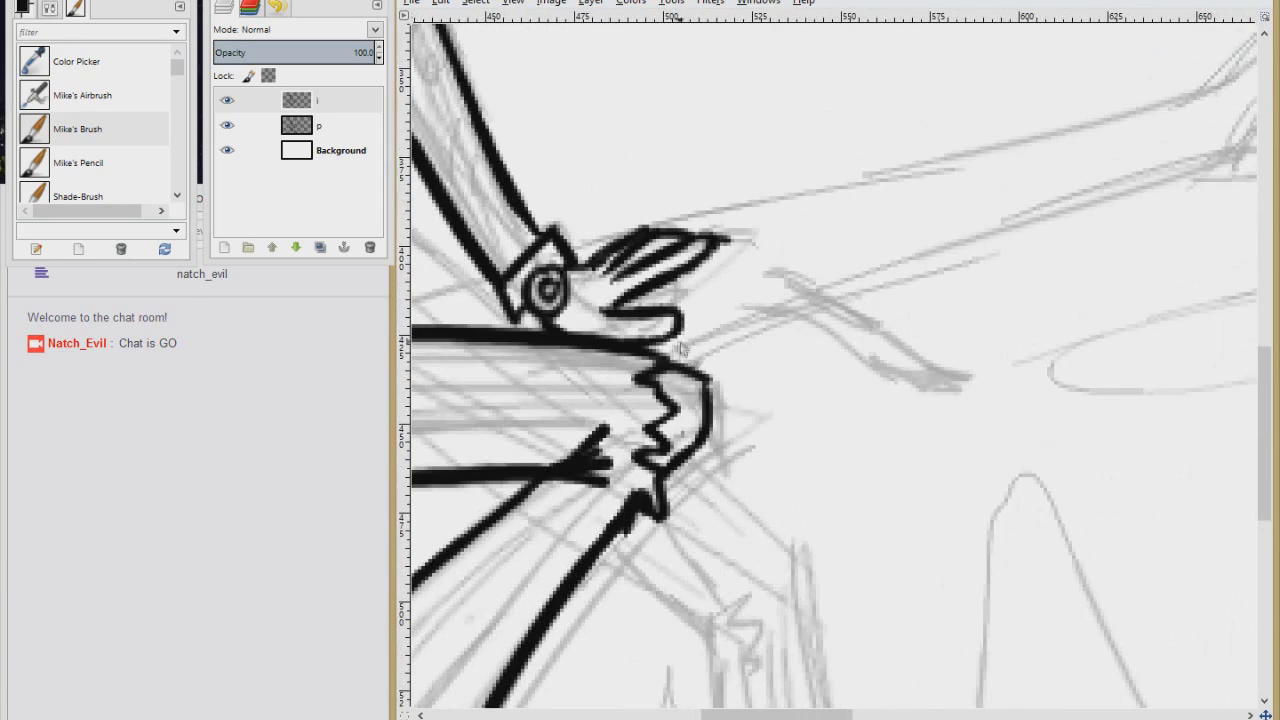
Step: Ink the thin bent offshoot of the branch just beyond the hand and knee
drag(776, 278, 944, 340)
drag(812, 322, 928, 368)
drag(870, 335, 1005, 342)
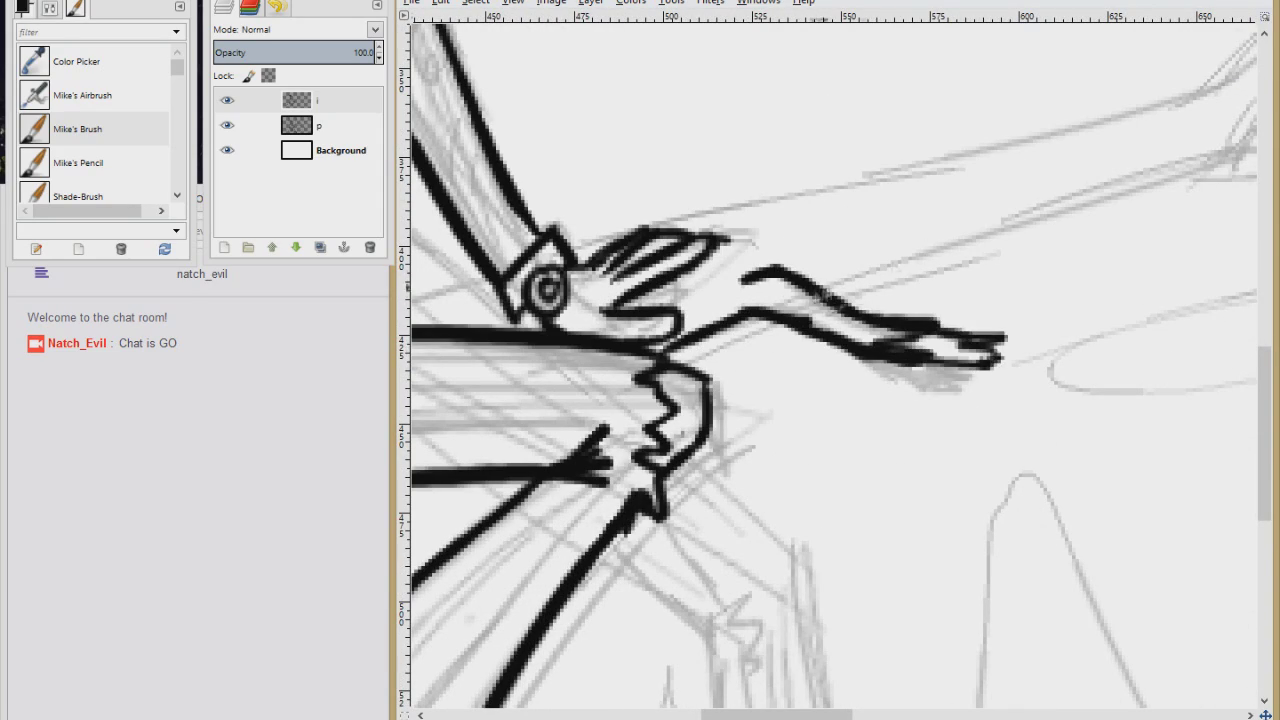
Step: Ink the hanging leg's trousers with the torn knee, long straight edges and slanted hem
scroll(800, 300, left, 5)
scroll(800, 300, down, 3)
scroll(800, 300, right, 4)
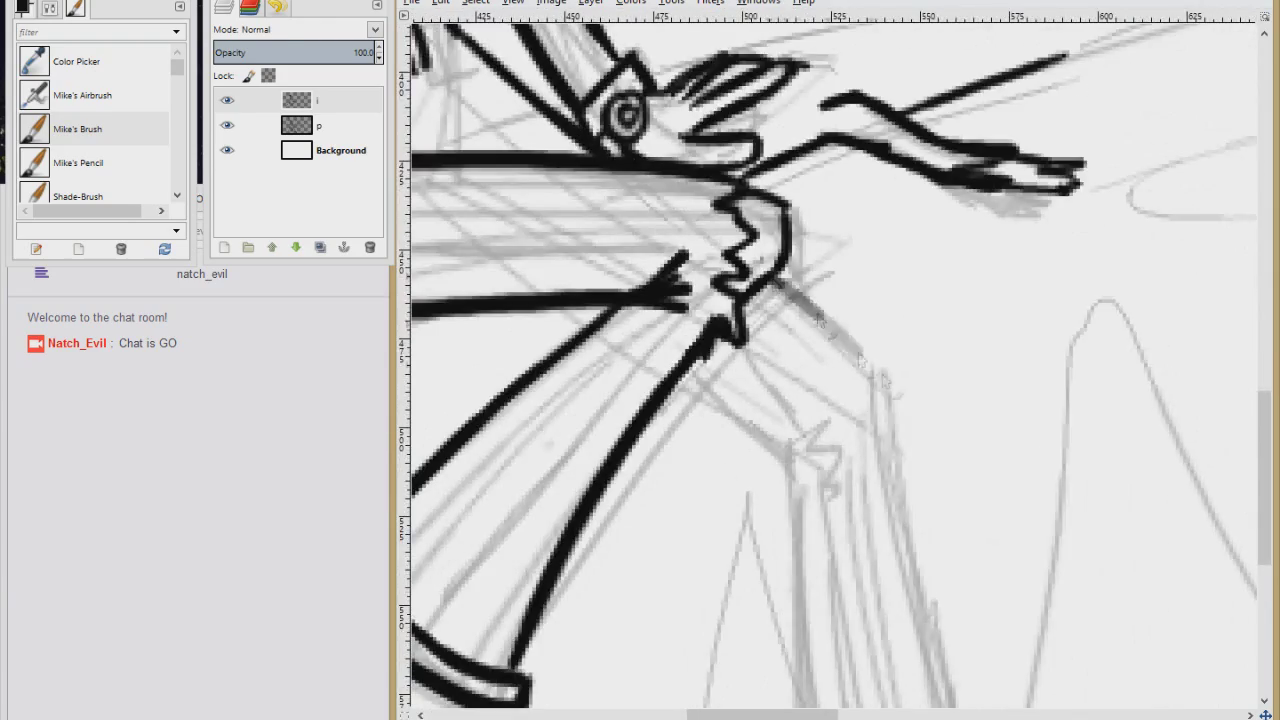
scroll(883, 378, down, 4)
scroll(883, 378, right, 2)
drag(690, 162, 718, 275)
scroll(883, 378, down, 2)
mouse_move(672, 45)
mouse_down()
mouse_move(712, 600)
mouse_move(862, 488)
mouse_up()
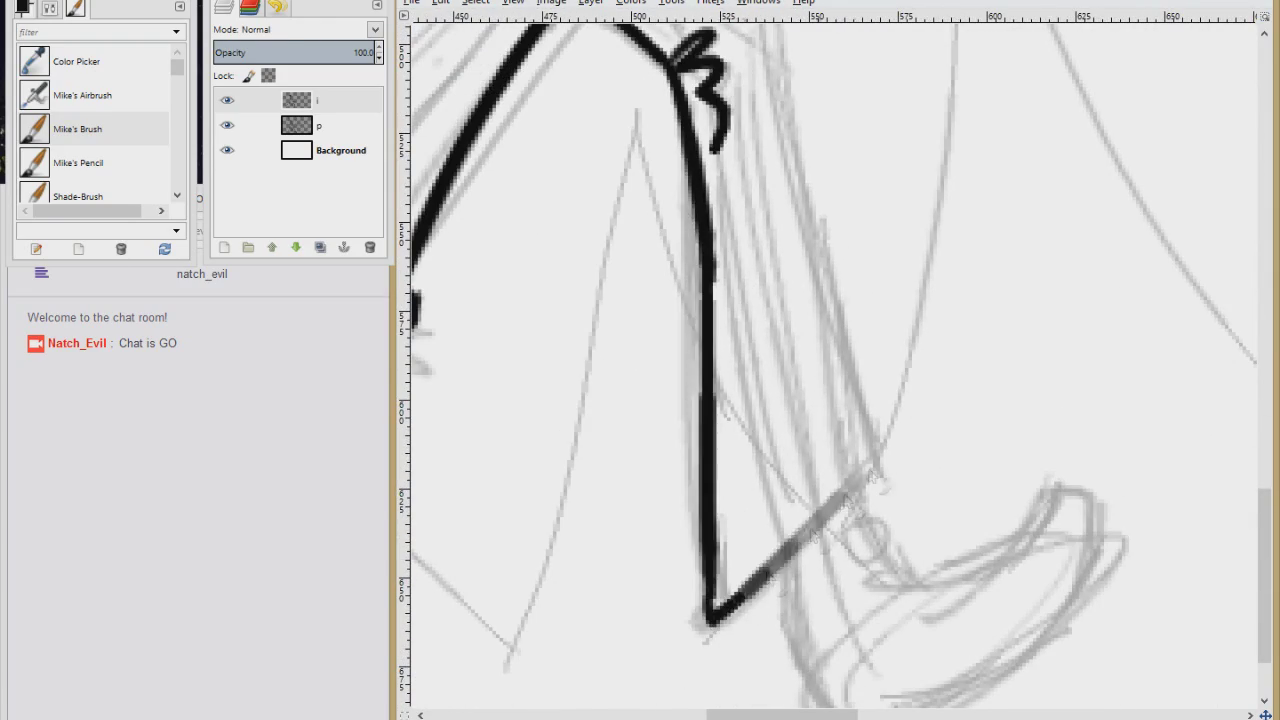
Step: Ink the crossed leg's shoe below the hem, with its ankle bead, heel and squared toe
scroll(830, 400, up, 6)
scroll(830, 400, left, 6)
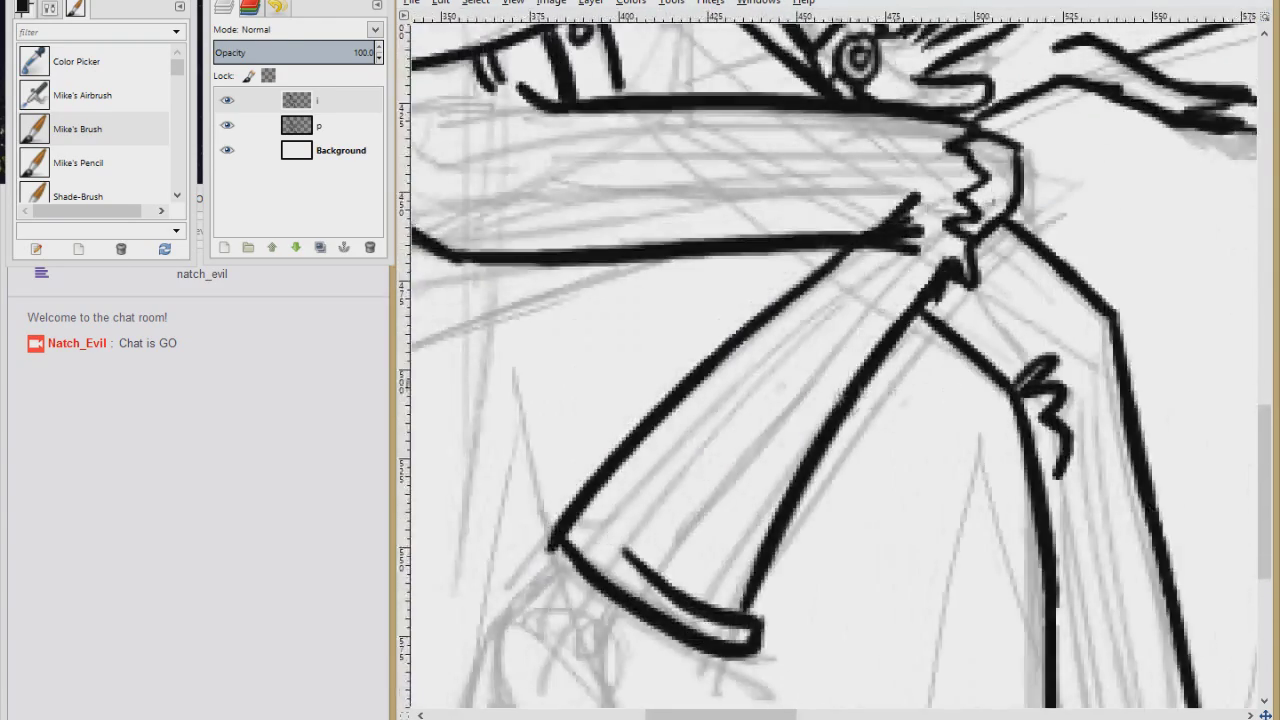
scroll(830, 400, down, 6)
scroll(830, 400, left, 3)
drag(670, 320, 845, 452)
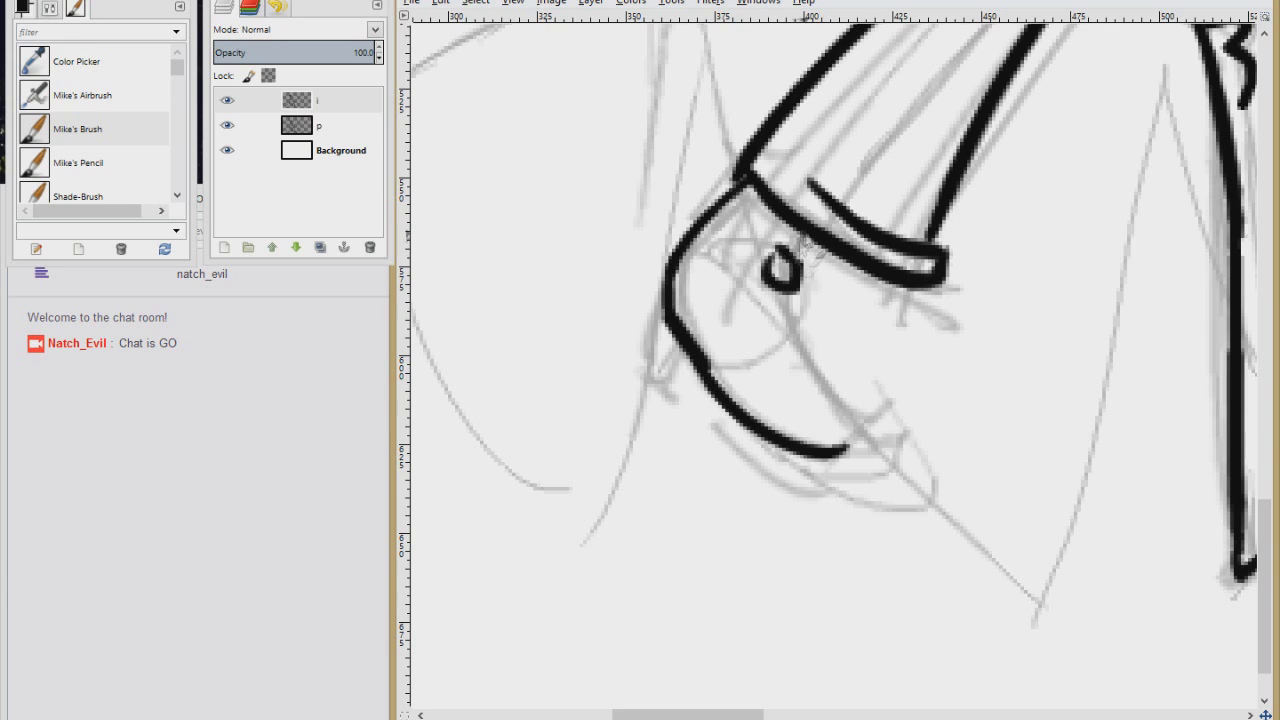
mouse_move(806, 245)
mouse_down()
mouse_move(801, 323)
mouse_move(871, 423)
mouse_up()
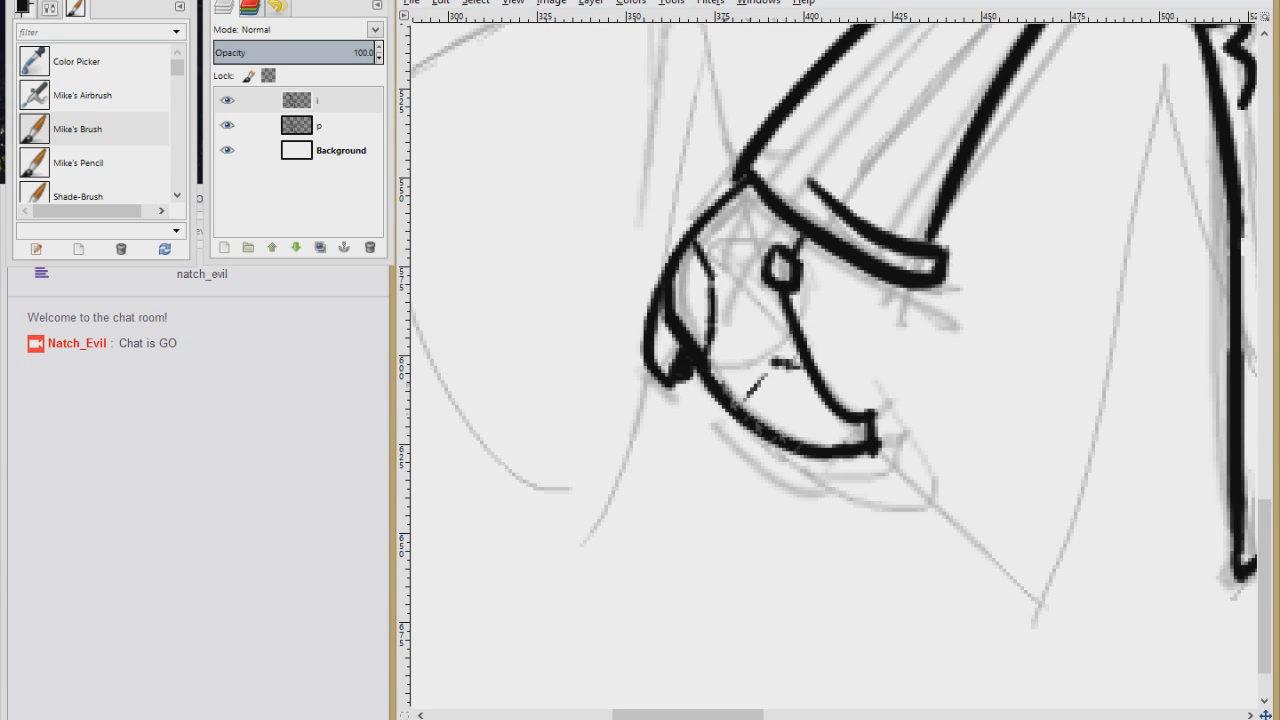
Step: Ink the hanging leg's shoe with its ankle bead, curved sole and upturned toe
scroll(1075, 397, down, 4)
scroll(1075, 397, right, 5)
drag(700, 286, 822, 508)
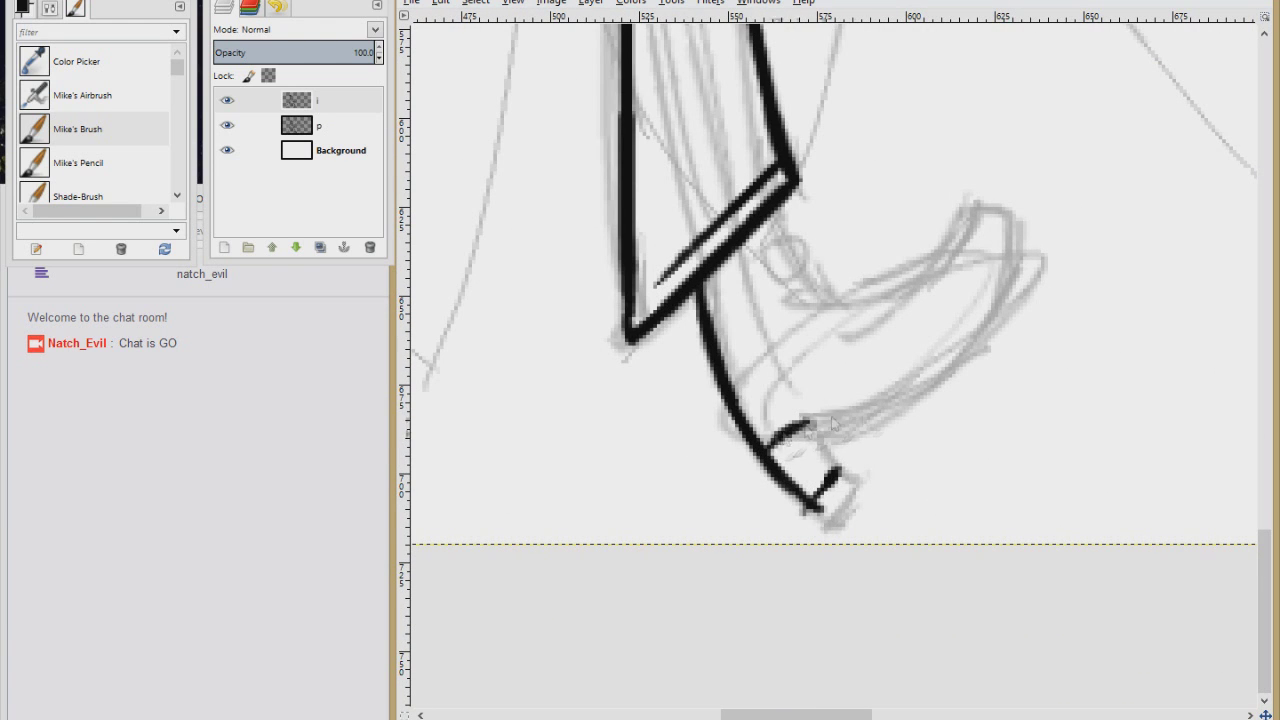
mouse_move(806, 424)
mouse_down()
mouse_move(953, 365)
mouse_move(1003, 288)
mouse_up()
drag(770, 218, 900, 305)
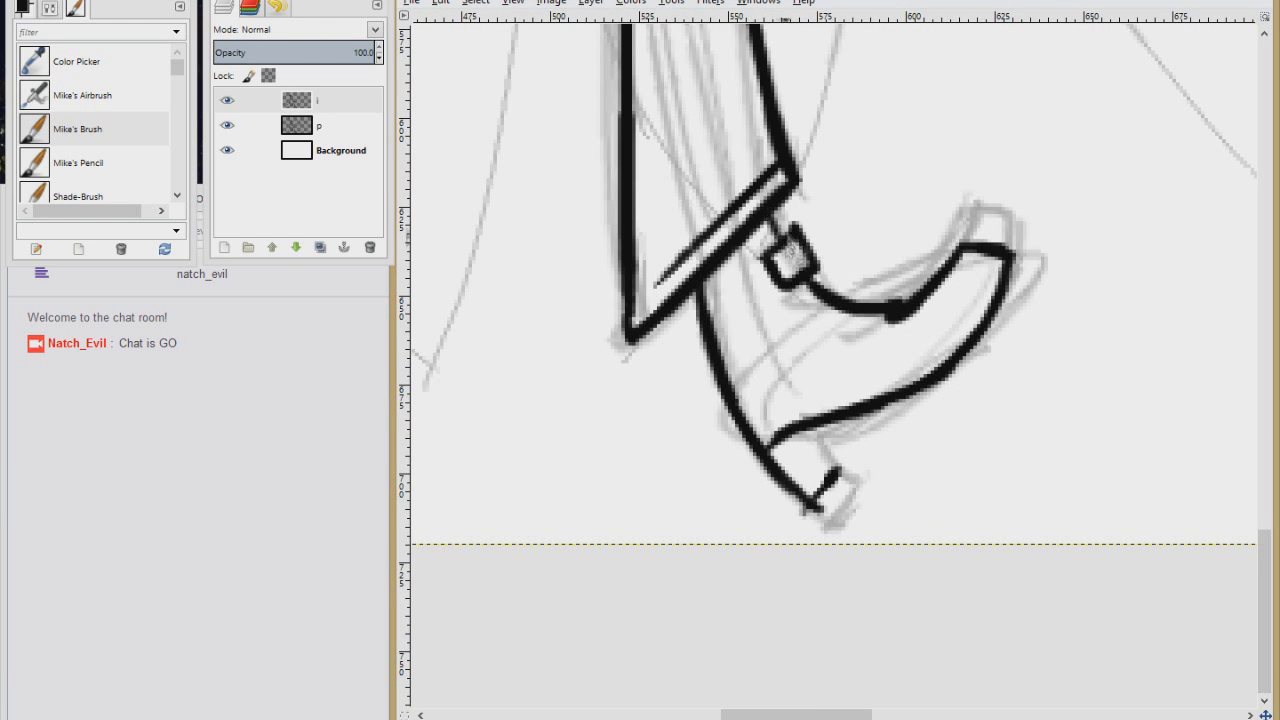
Step: Outline the hanging leg's inked shoe with a freehand selection, delete its ink and clear the selection
scroll(771, 238, down, 5)
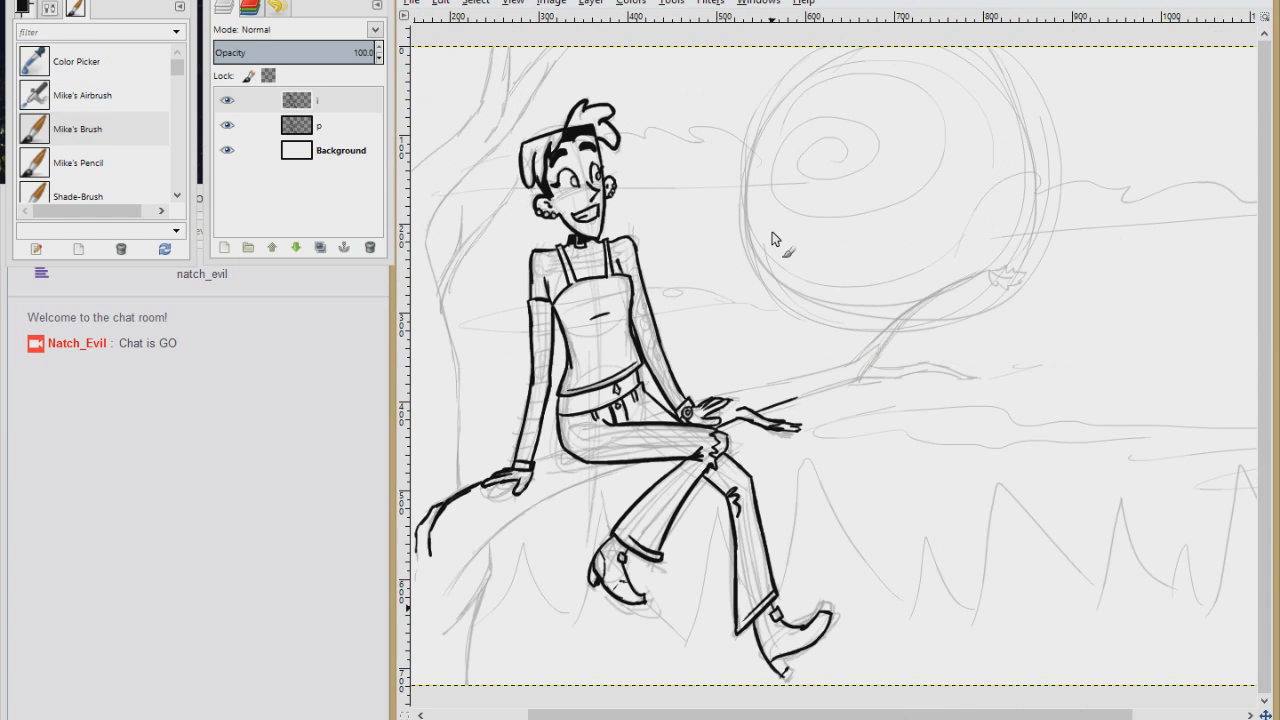
click(803, 657)
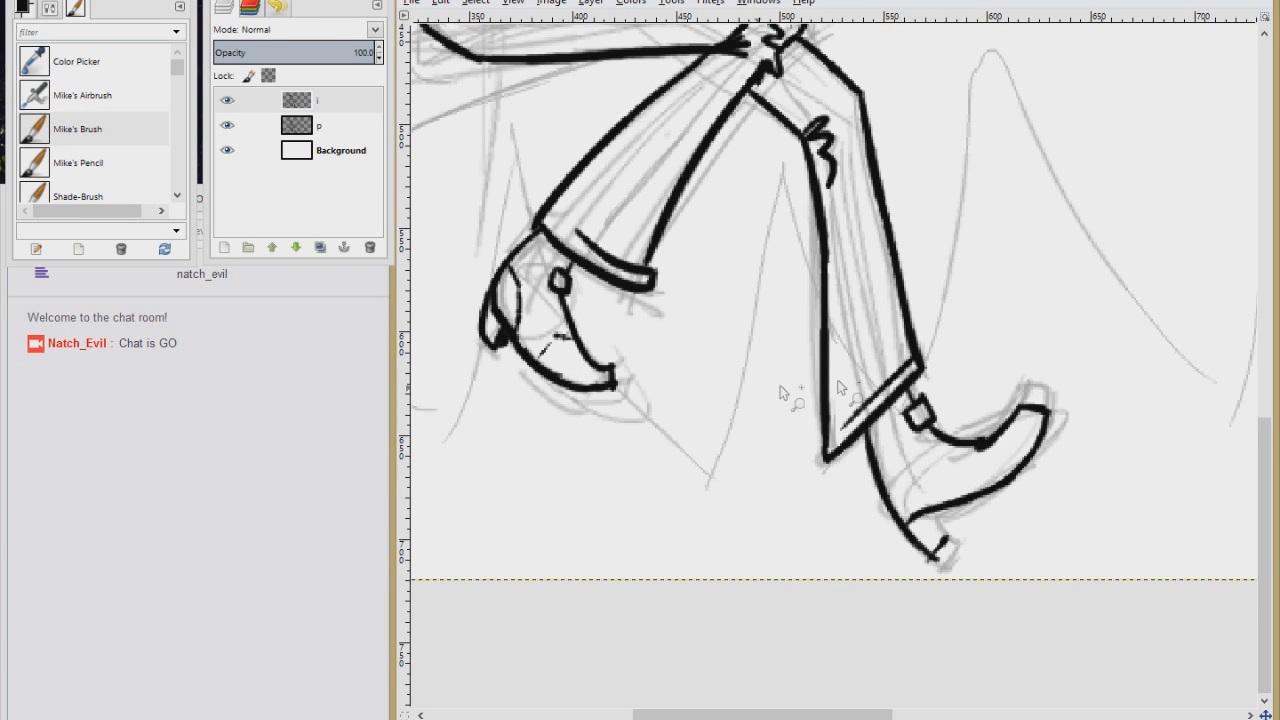
drag(850, 474, 846, 529)
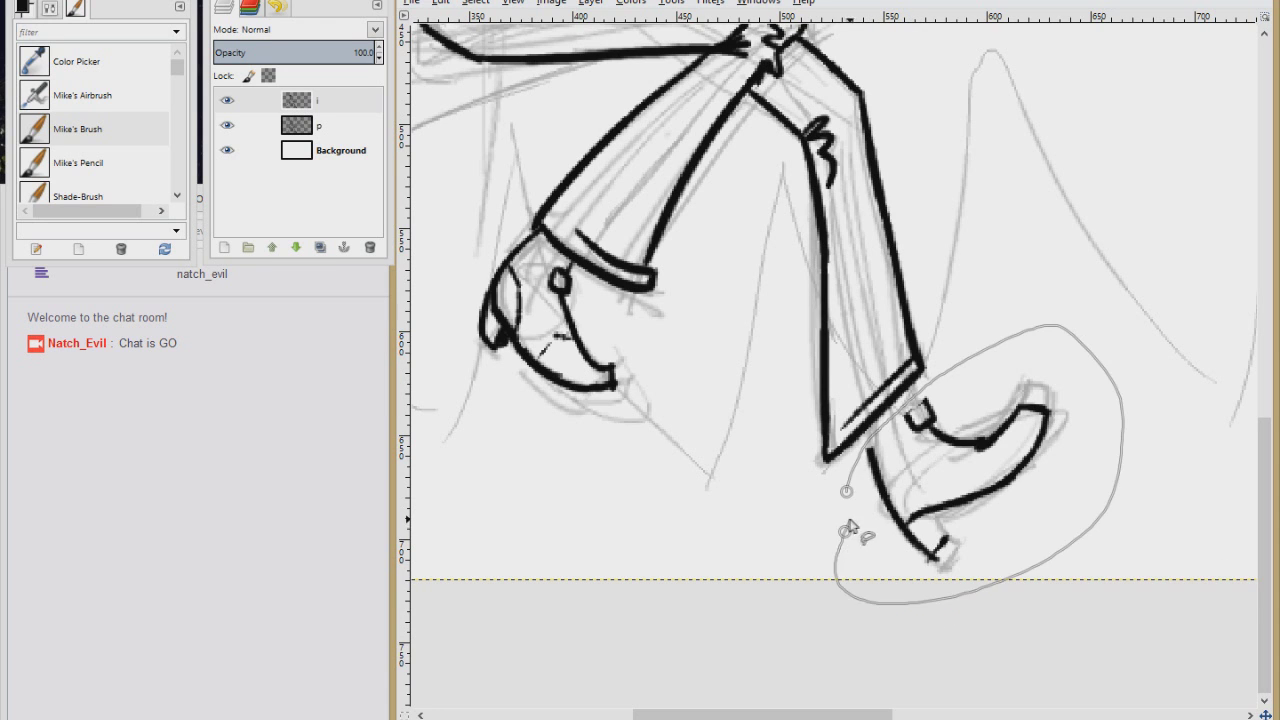
key(Delete)
key(ctrl+shift+a)
Step: Resketch the hanging leg's shoe in a smaller shape on layer "p" with Mike's Pencil
click(297, 125)
click(78, 162)
mouse_move(953, 386)
mouse_down()
mouse_move(940, 520)
mouse_move(870, 348)
mouse_up()
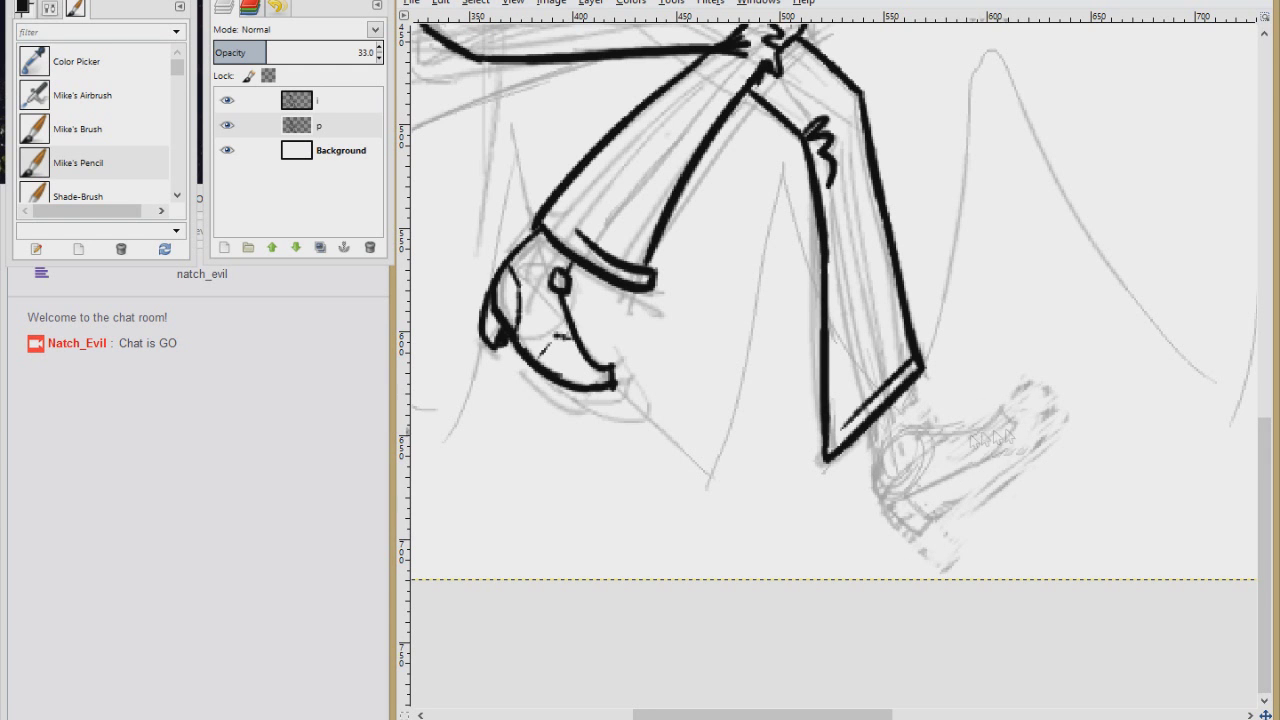
Step: Ink the resketched shoe on layer "i" with Mike's Brush, including its ankle bead, dark heel and toe seam
click(297, 100)
click(78, 129)
key(plus)
mouse_move(795, 272)
mouse_down()
mouse_move(797, 347)
mouse_move(890, 381)
mouse_move(1057, 300)
mouse_up()
key(ctrl+z)
key(ctrl+z)
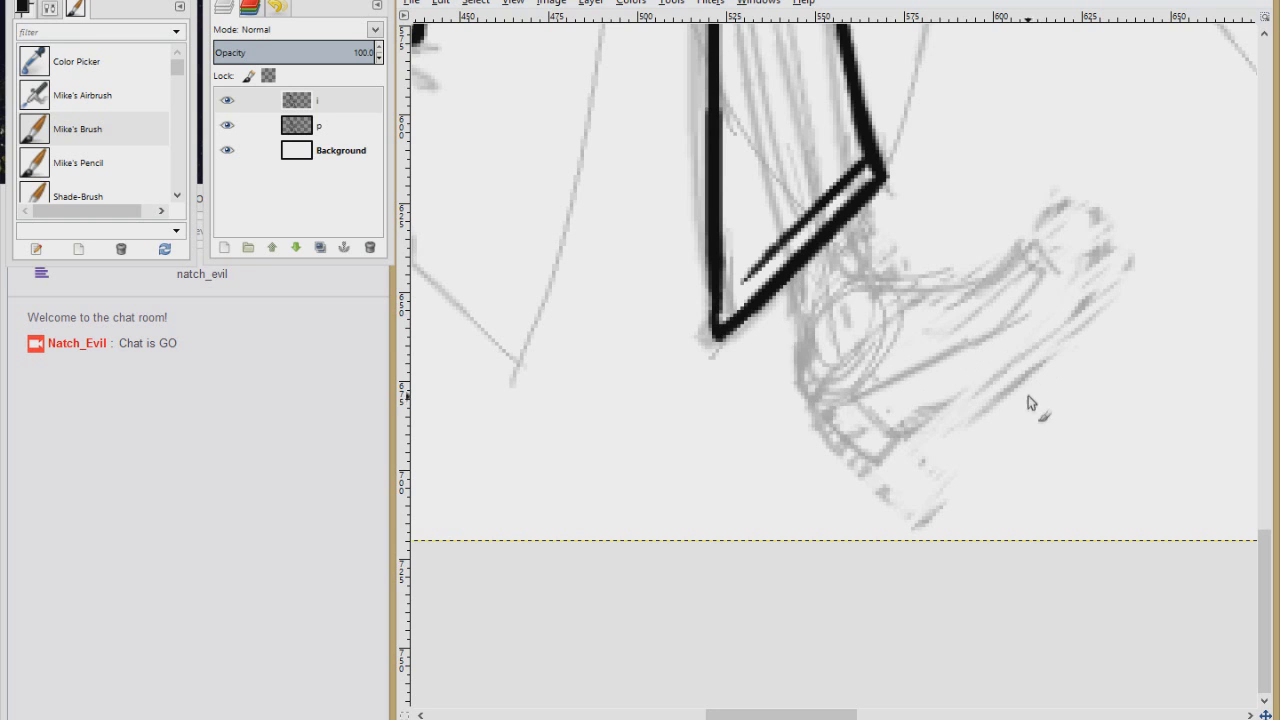
drag(922, 389, 1021, 247)
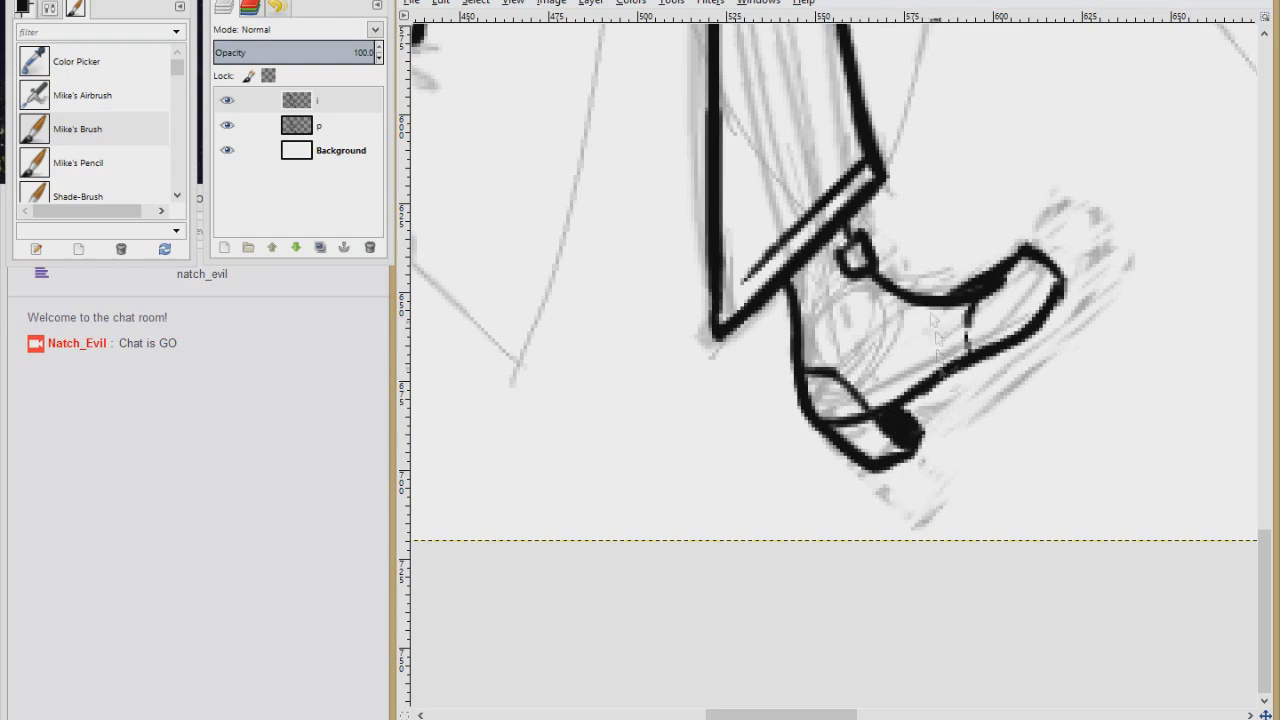
scroll(937, 391, left, 5)
scroll(937, 391, up, 3)
scroll(980, 443, right, 7)
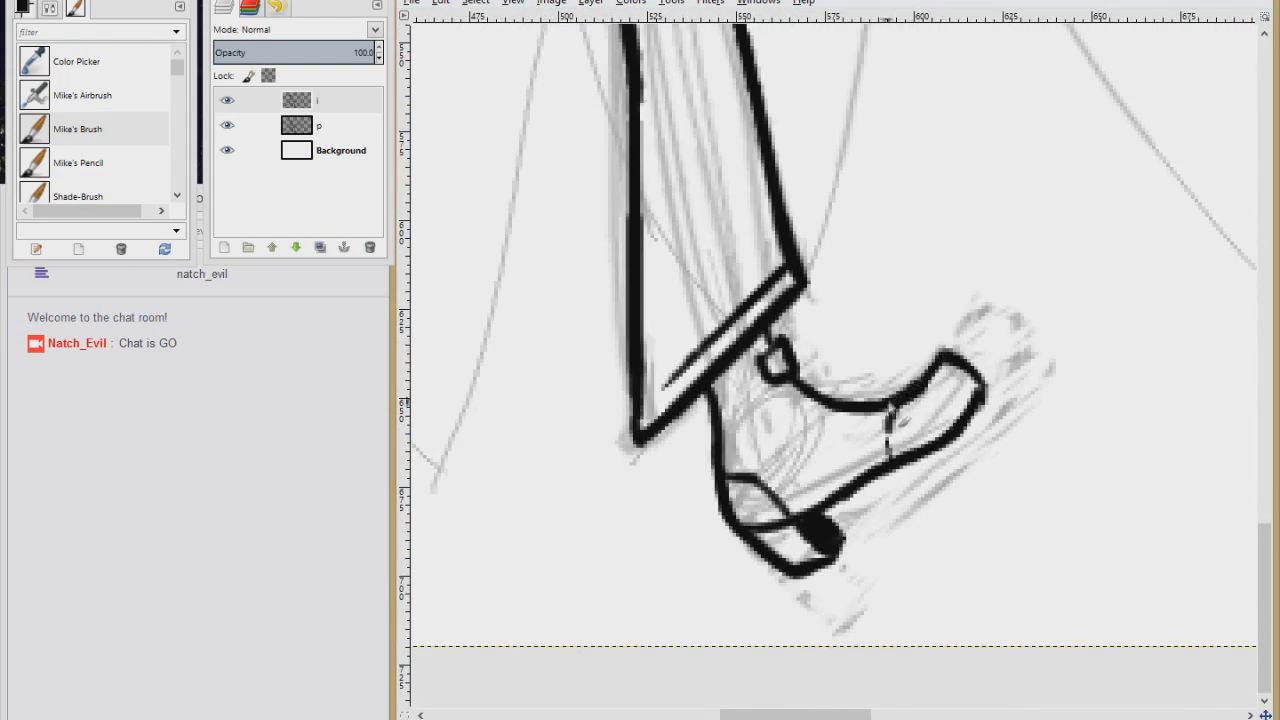
Step: Ink the branch's far half with its fork, leaf and thin twig, plus the branch's underside and the lower trunk
scroll(846, 283, down, 3)
scroll(846, 283, up, 2)
drag(760, 320, 860, 265)
scroll(846, 283, down, 1)
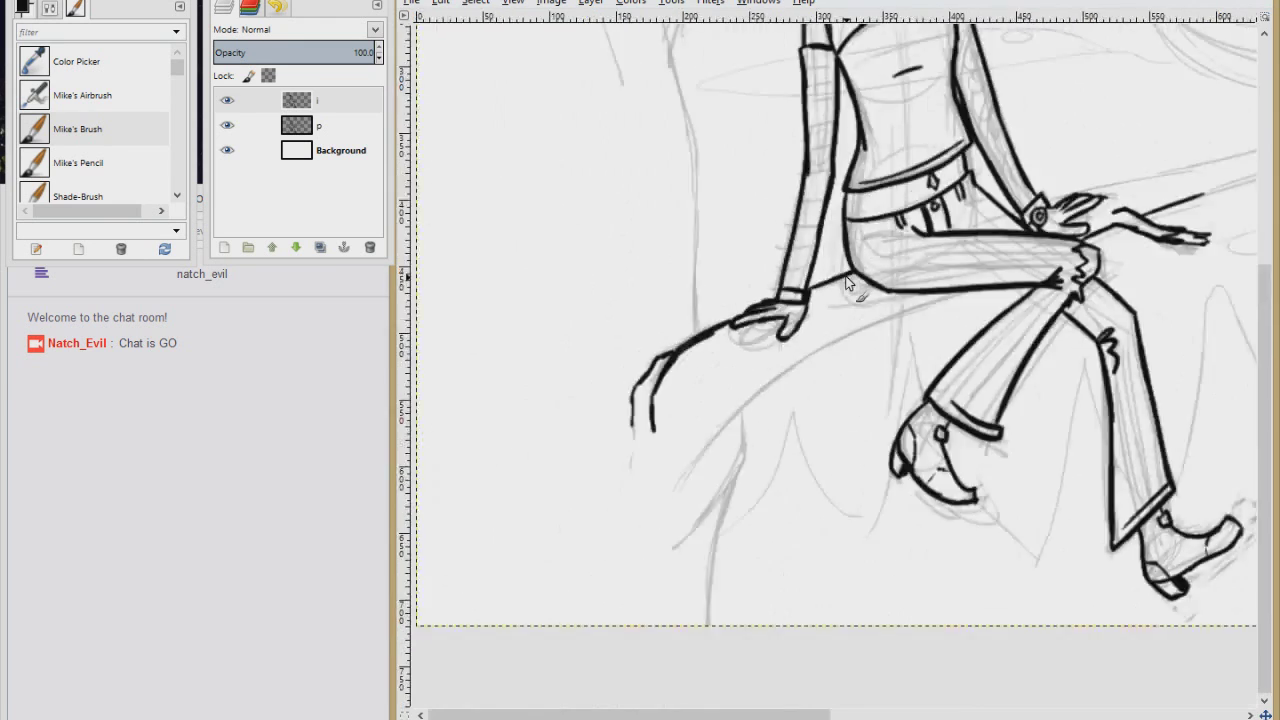
scroll(846, 283, down, 3)
scroll(790, 420, up, 3)
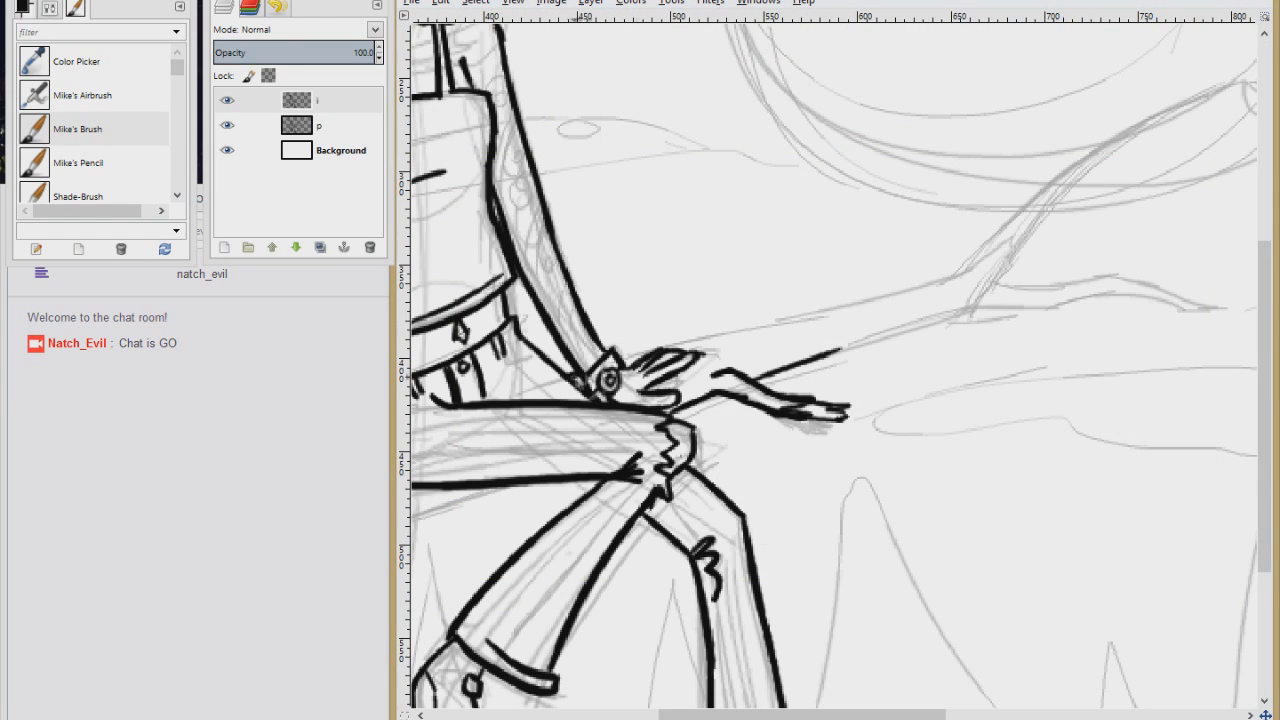
drag(987, 300, 1012, 257)
mouse_move(1012, 257)
mouse_down()
mouse_move(687, 322)
mouse_move(720, 288)
mouse_move(860, 215)
mouse_move(637, 352)
mouse_move(908, 183)
mouse_up()
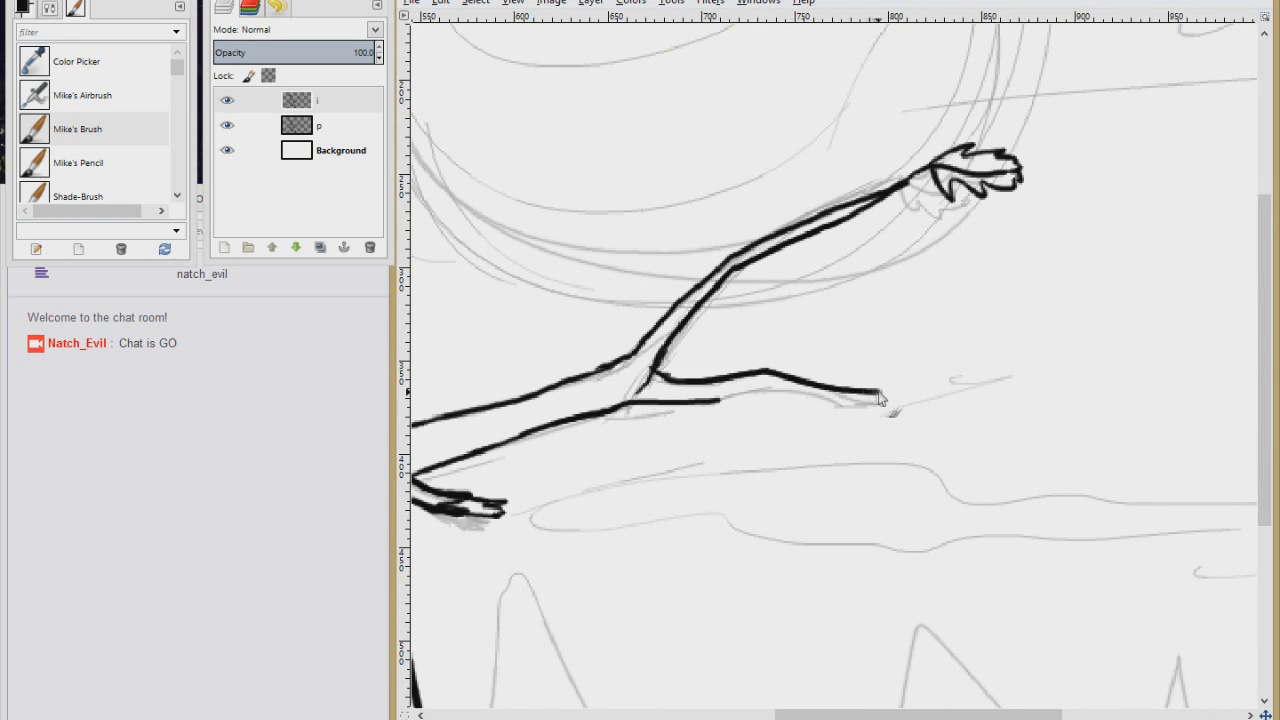
scroll(718, 408, left, 10)
scroll(718, 408, down, 5)
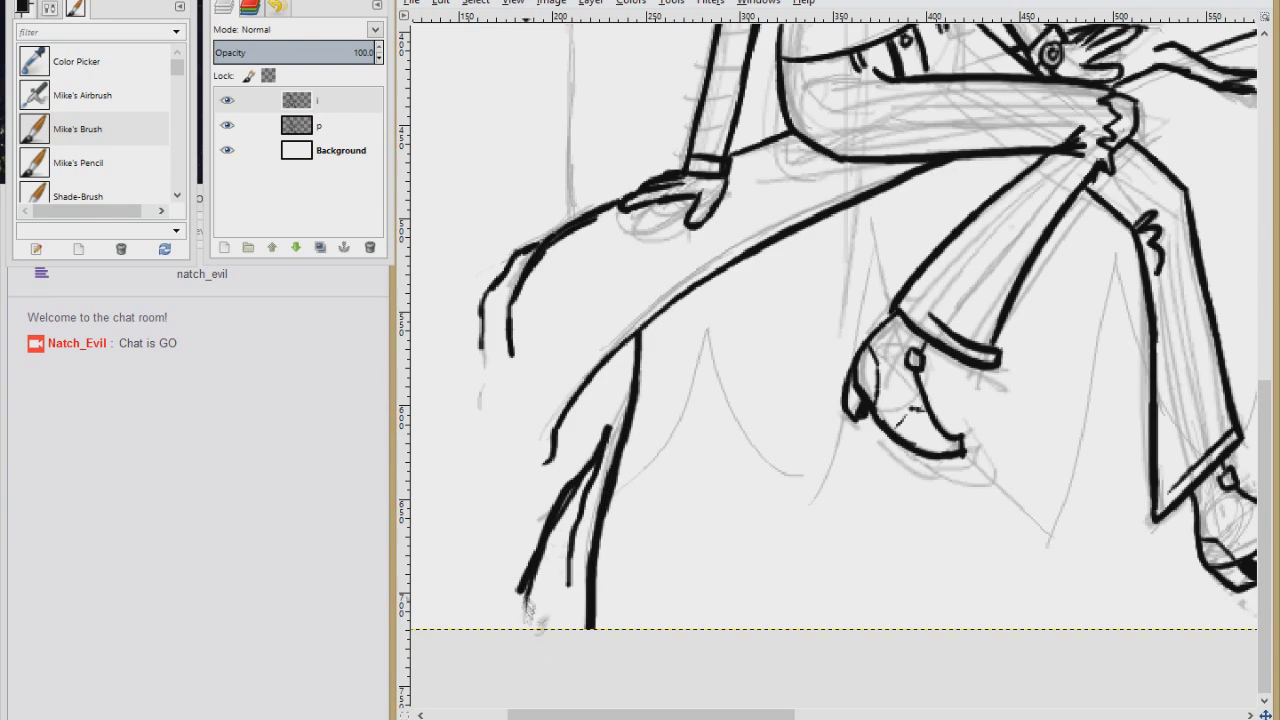
Step: Ink both edges of the upper trunk and the thin forked limbs rising behind the character's head
scroll(527, 607, up, 10)
scroll(592, 486, left, 2)
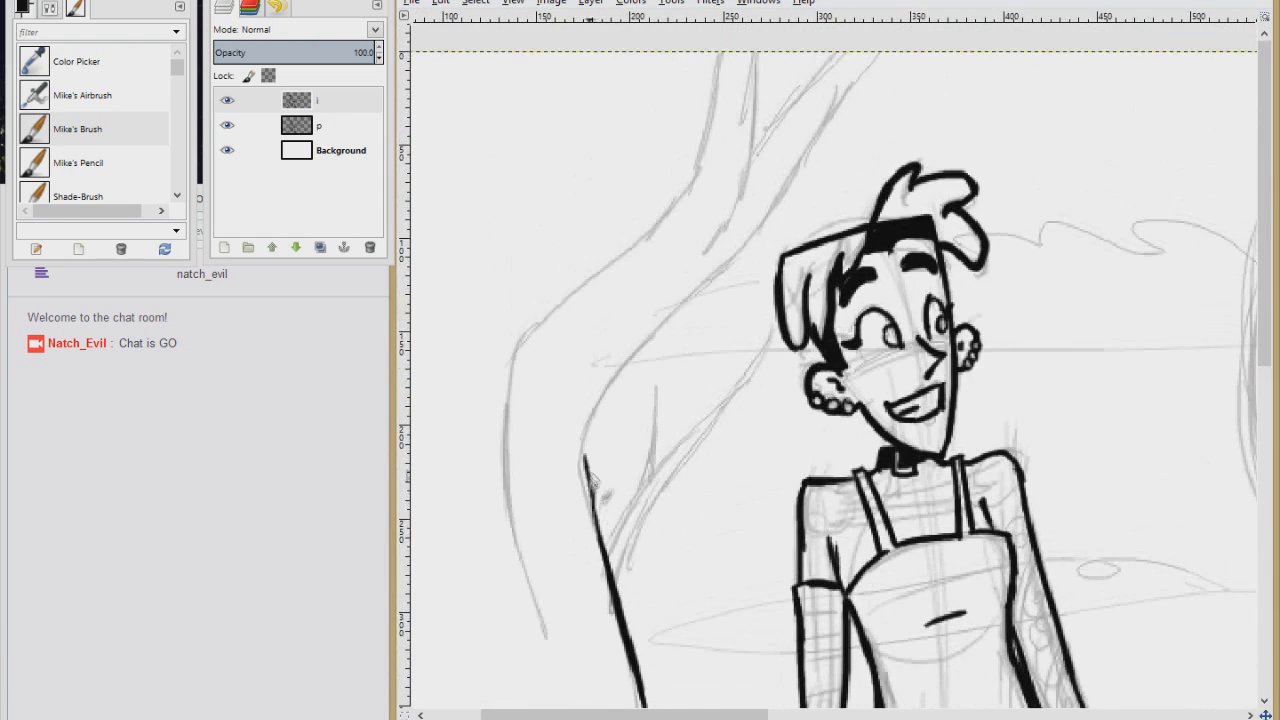
mouse_move(590, 482)
mouse_down()
mouse_move(616, 385)
mouse_move(804, 170)
mouse_up()
mouse_move(728, 74)
mouse_down()
mouse_move(674, 212)
mouse_move(524, 348)
mouse_move(542, 632)
mouse_up()
scroll(542, 632, down, 5)
scroll(542, 632, up, 3)
drag(724, 240, 570, 440)
drag(742, 176, 700, 285)
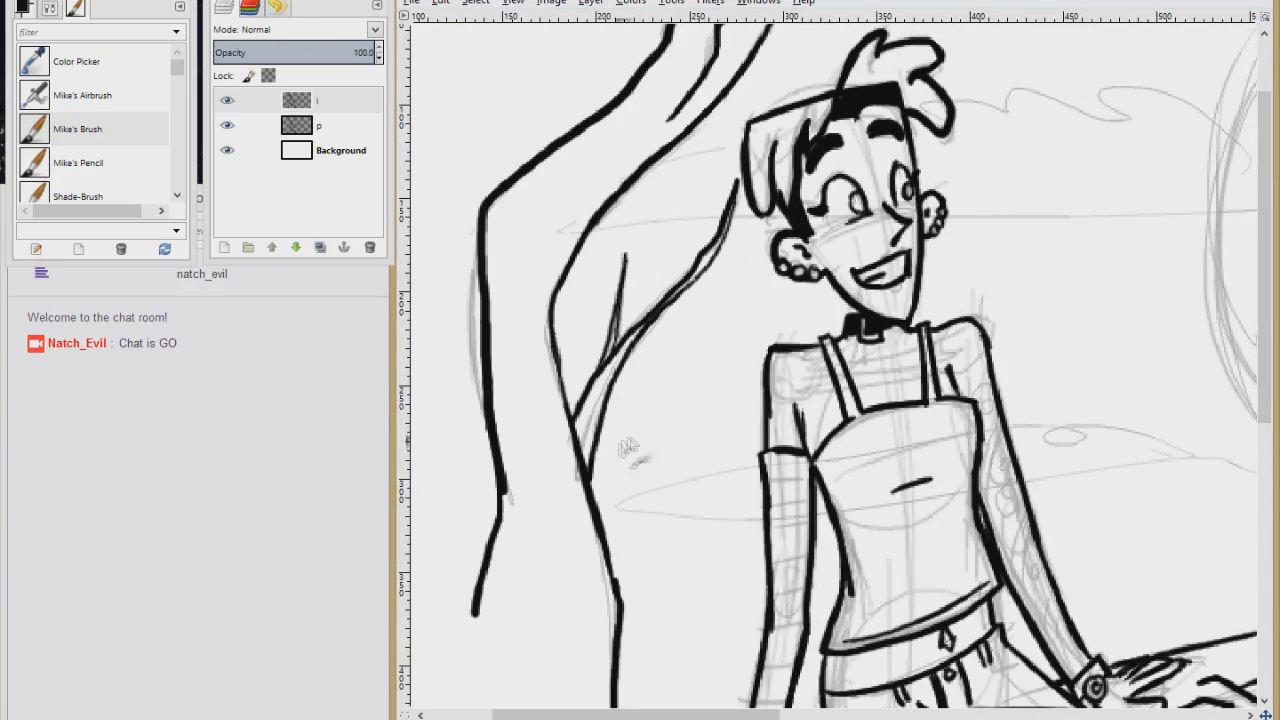
Step: Ink the first pine beneath the branch with a pointed tip and jagged sides
scroll(628, 447, down, 5)
scroll(666, 377, up, 5)
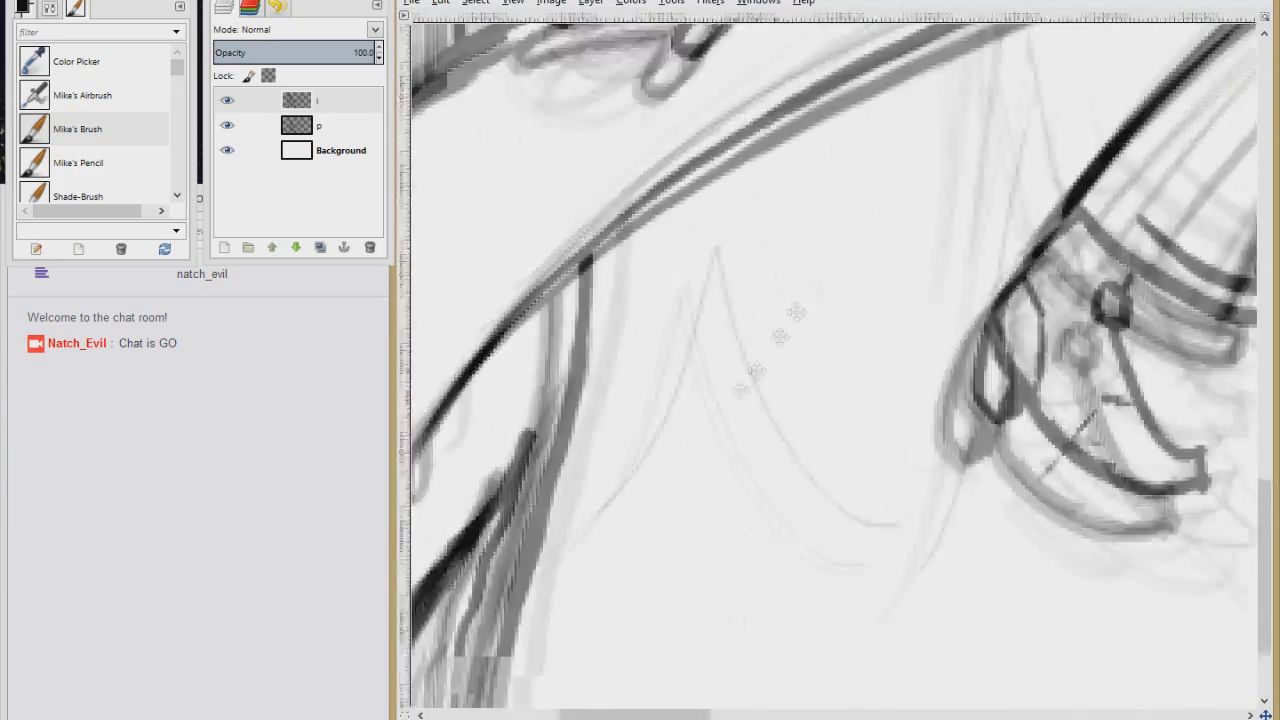
mouse_move(800, 142)
mouse_down()
mouse_move(738, 240)
mouse_move(712, 372)
mouse_move(612, 470)
mouse_up()
mouse_move(800, 140)
mouse_down()
mouse_move(855, 245)
mouse_move(1020, 483)
mouse_up()
scroll(1020, 483, up, 3)
scroll(1020, 483, right, 5)
Step: Ink the second pine's jagged outline behind the crossed leg's shoe, continuing its slope beyond the toe
mouse_move(850, 128)
mouse_down()
mouse_move(814, 284)
mouse_move(772, 636)
mouse_up()
drag(855, 136, 914, 294)
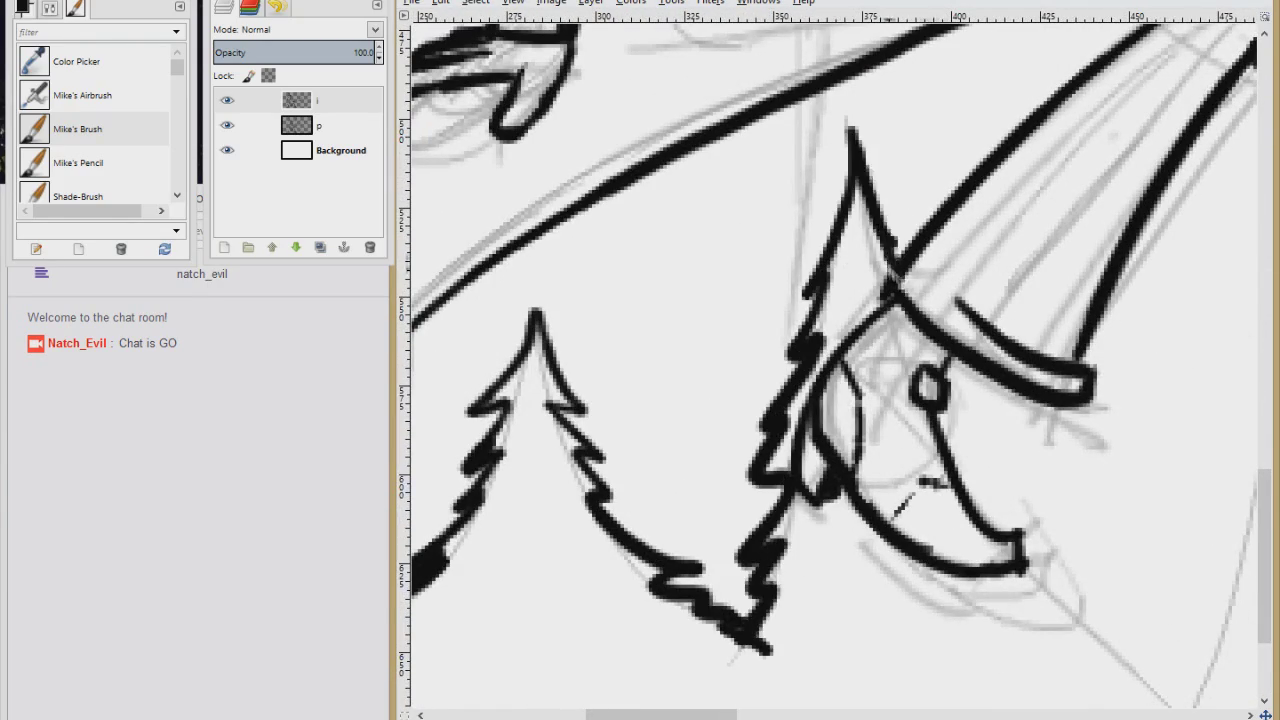
scroll(914, 294, down, 3)
scroll(914, 294, right, 3)
drag(788, 240, 826, 287)
drag(848, 348, 1014, 512)
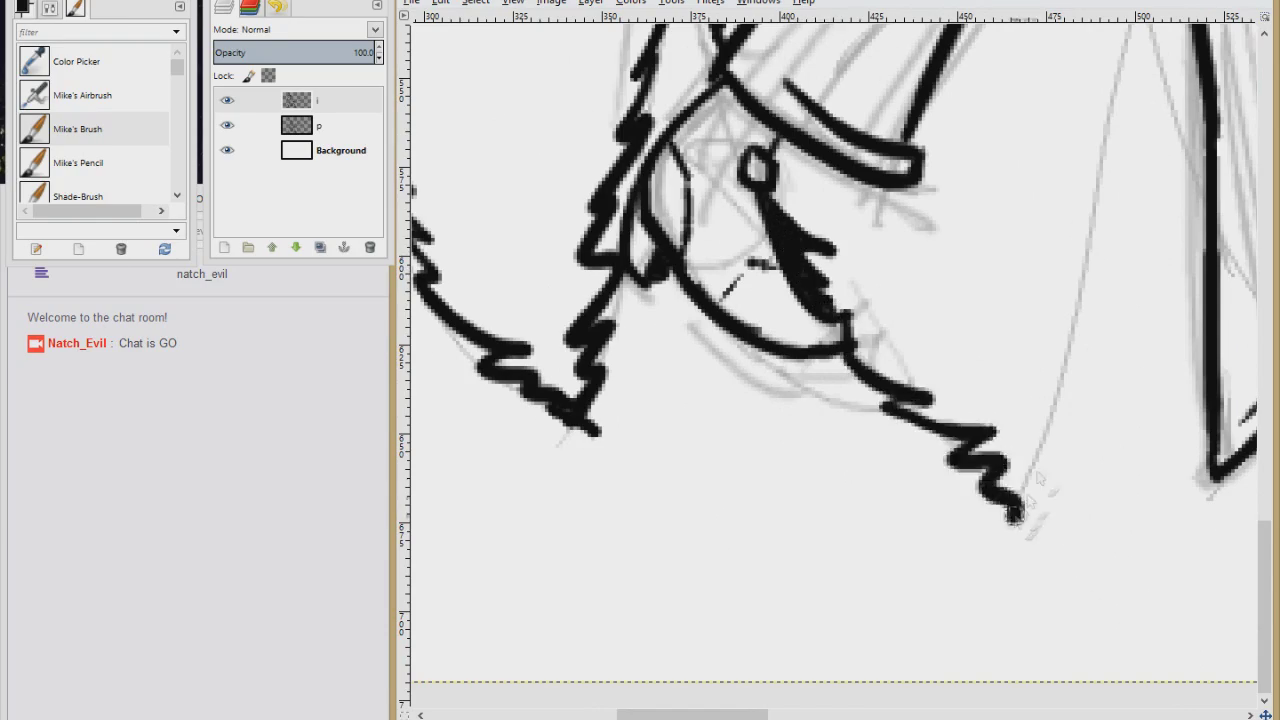
Step: Ink the narrow pine between the two lower legs, running its jagged side up to the hanging leg
scroll(1014, 512, up, 3)
scroll(1014, 512, right, 3)
drag(856, 194, 934, 388)
drag(800, 340, 830, 656)
Step: Ink the tall pine behind the hanging leg, ending one jagged side at the shoe and extending the other down its slope
scroll(830, 656, down, 4)
scroll(830, 656, up, 3)
scroll(830, 656, right, 2)
scroll(771, 269, up, 2)
scroll(771, 269, right, 3)
drag(900, 70, 815, 390)
mouse_move(905, 75)
mouse_down()
mouse_move(925, 205)
mouse_move(1040, 400)
mouse_up()
scroll(1040, 400, down, 4)
drag(818, 82, 738, 348)
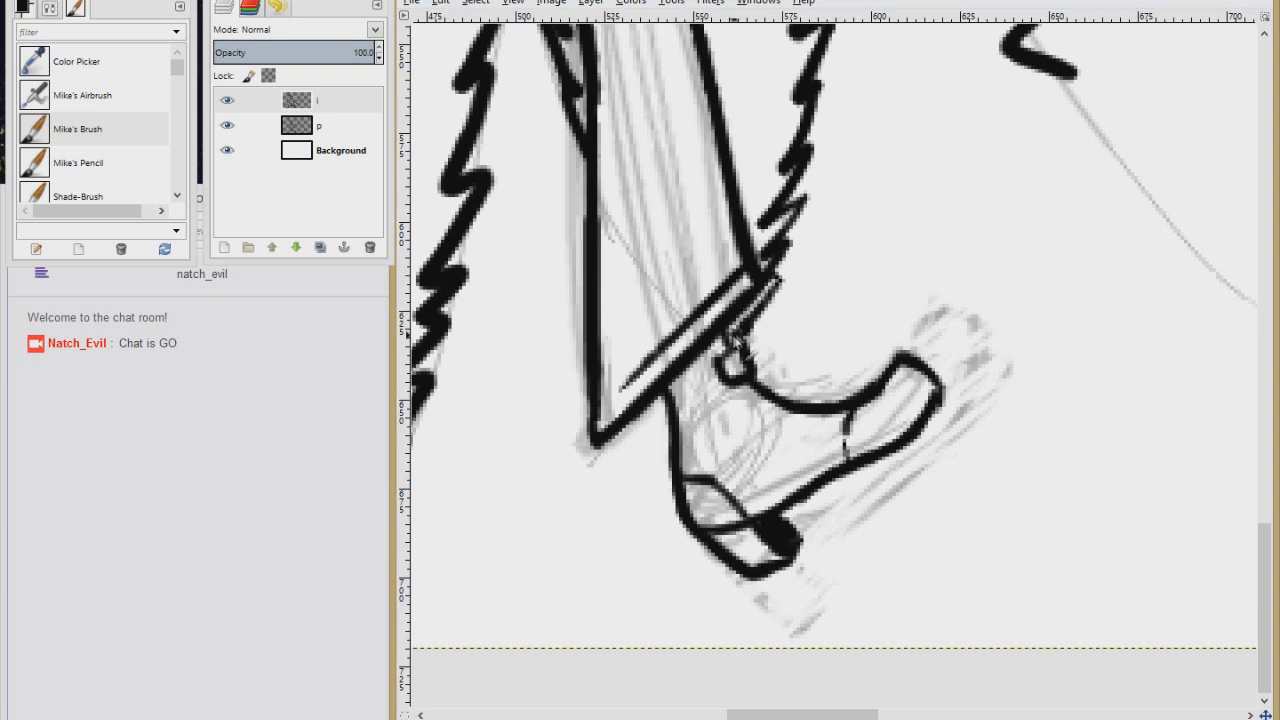
scroll(738, 348, up, 2)
scroll(738, 348, right, 3)
drag(752, 248, 955, 492)
Step: Ink both jagged sides of the small pine beyond the tall one
scroll(955, 492, right, 3)
drag(784, 143, 714, 471)
mouse_move(784, 145)
mouse_down()
mouse_move(756, 380)
mouse_move(816, 207)
mouse_move(876, 354)
mouse_move(995, 448)
mouse_up()
scroll(995, 448, up, 2)
scroll(995, 448, right, 3)
Step: Ink the jagged outlines of the remaining pines along the sketched treeline, up to the last tall one
mouse_move(808, 86)
mouse_down()
mouse_move(819, 425)
mouse_move(704, 604)
mouse_up()
scroll(704, 604, up, 1)
scroll(704, 604, right, 2)
mouse_move(671, 128)
mouse_down()
mouse_move(925, 470)
mouse_move(1060, 608)
mouse_up()
scroll(1060, 608, down, 2)
scroll(1060, 608, right, 5)
mouse_move(728, 40)
mouse_down()
mouse_move(650, 465)
mouse_move(860, 380)
mouse_move(1020, 370)
mouse_move(1090, 478)
mouse_up()
scroll(1090, 478, down, 4)
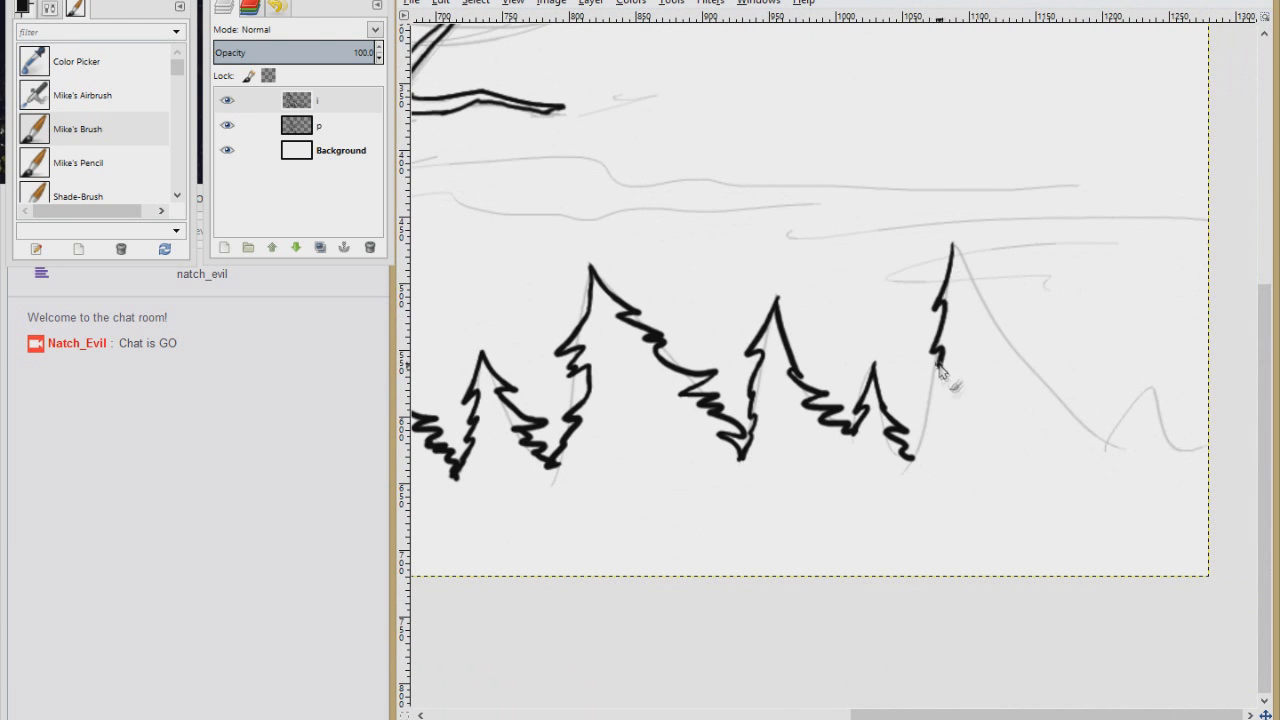
Step: Close off the treeline at the last tall pine, select the enclosed area, grow the selection and fill it with black
drag(985, 300, 1015, 585)
key(u)
click(686, 537)
click(475, 2)
click(510, 262)
key(Return)
key(ctrl+comma)
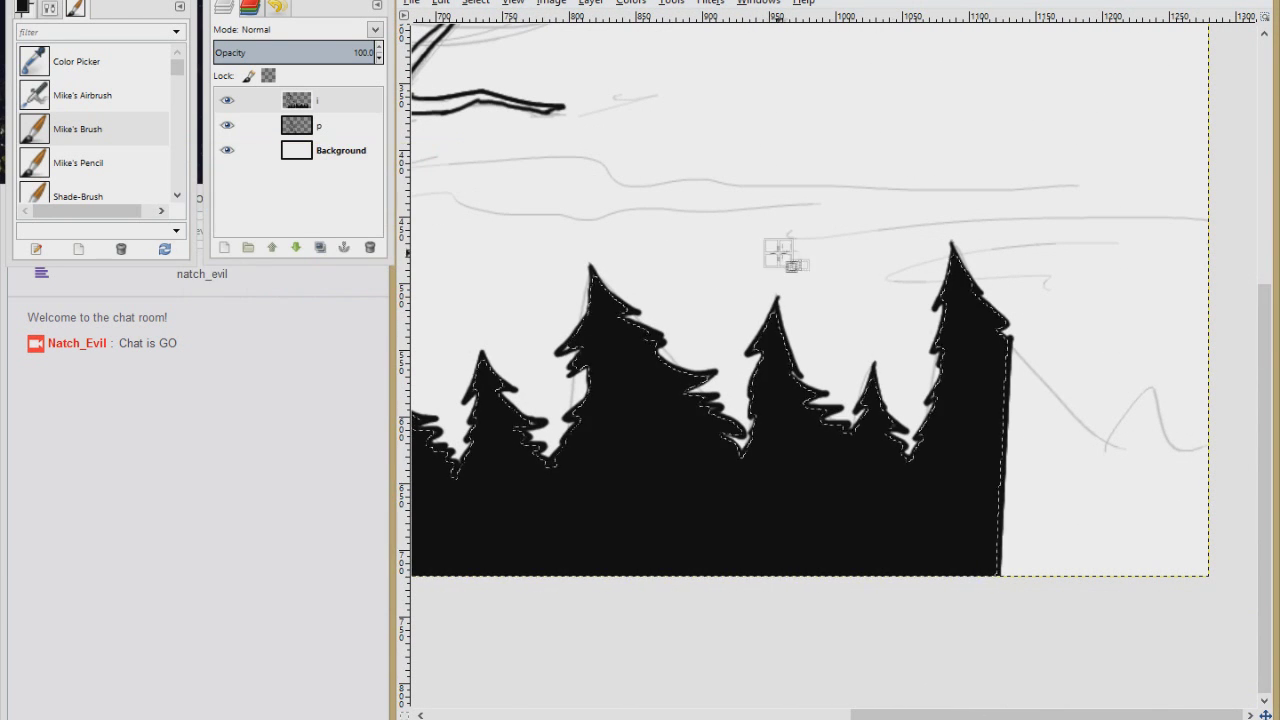
Step: Clear the selection and touch up the leftover gaps in the black treeline with Mike's Brush
scroll(985, 340, up, 2)
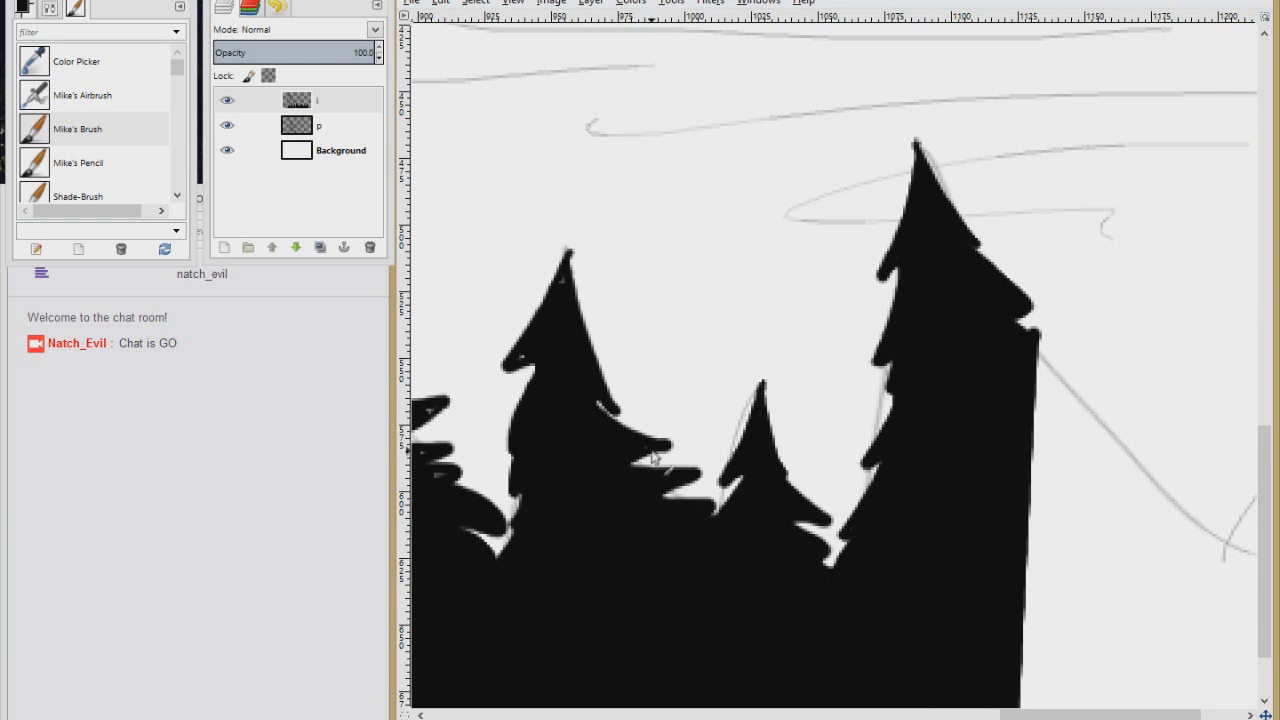
drag(437, 415, 895, 305)
drag(605, 245, 848, 382)
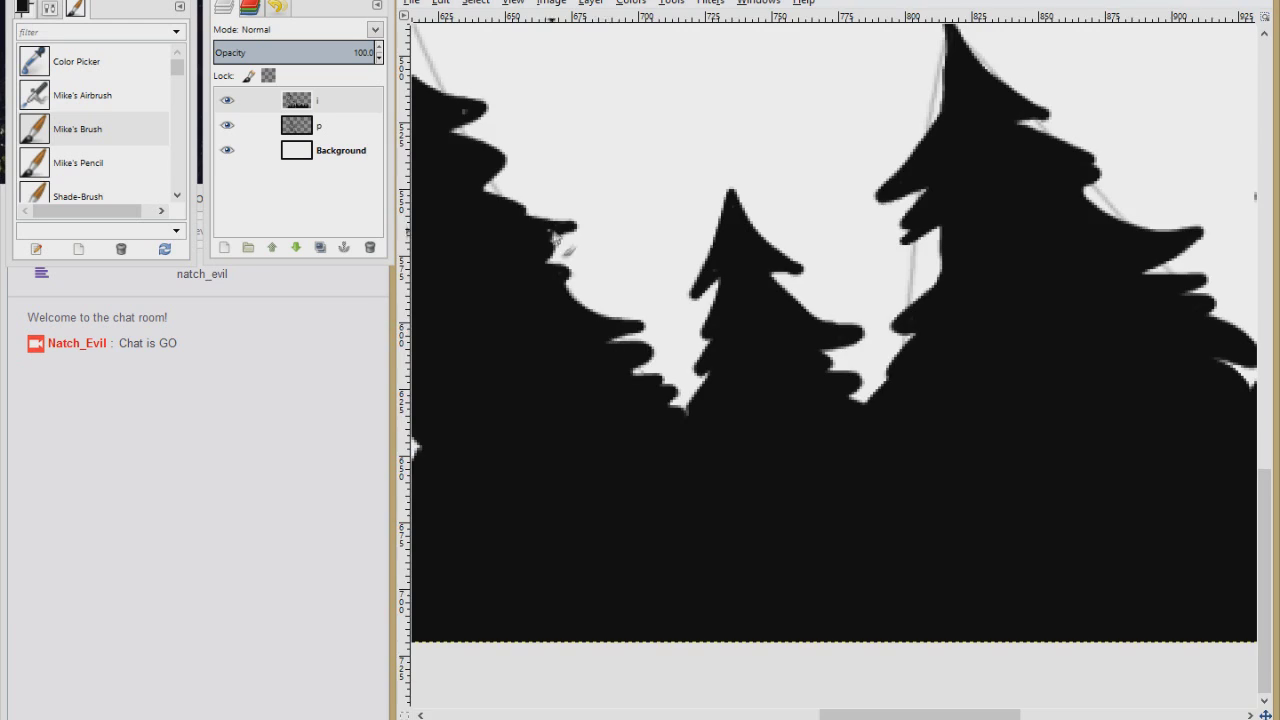
drag(555, 238, 855, 351)
drag(603, 487, 903, 305)
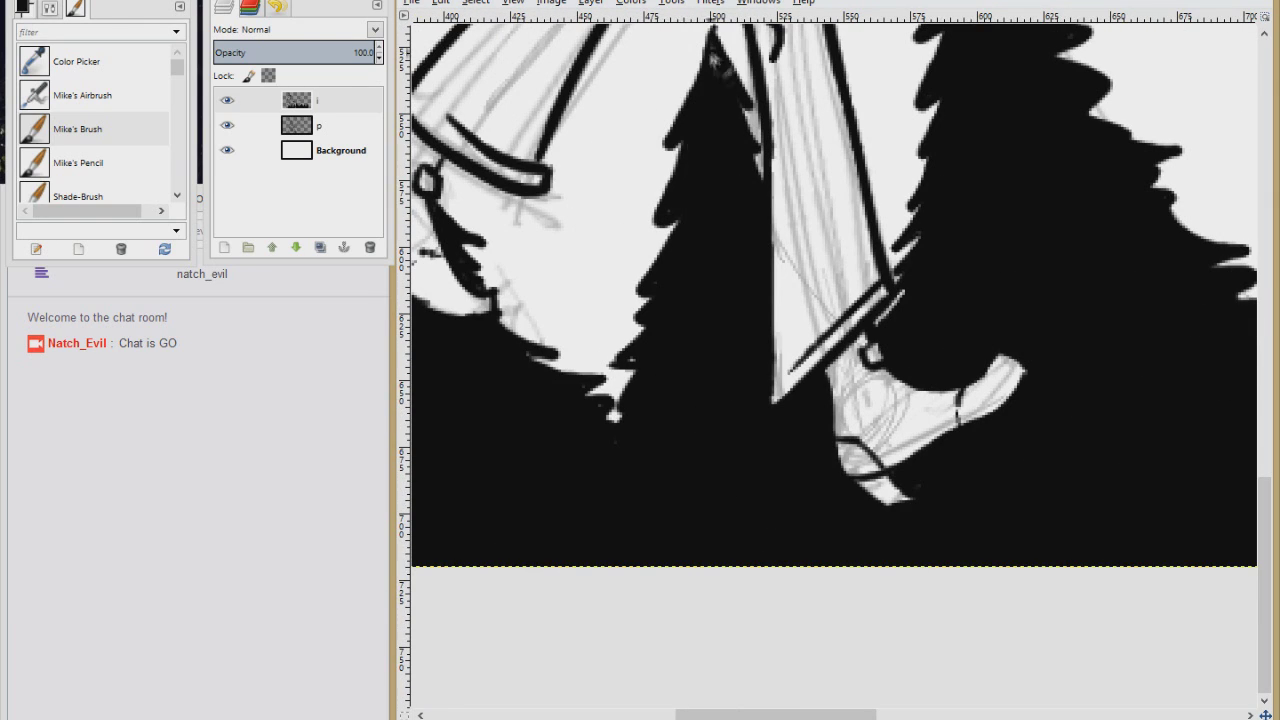
drag(590, 388, 948, 538)
Step: Grow the selection of the unfilled pine tip beside the crossed leg's hem, fill it with black and touch up its edges
click(475, 2)
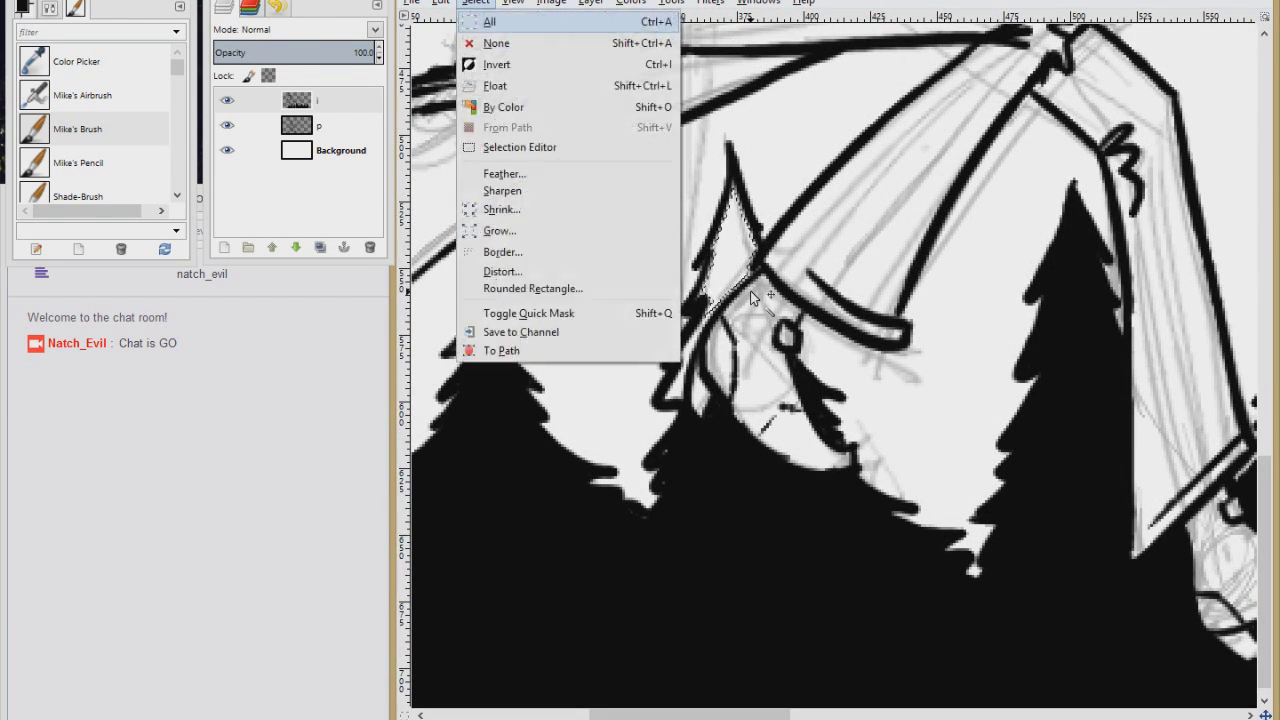
click(850, 168)
key(ctrl+comma)
drag(673, 392, 753, 296)
scroll(565, 245, down, 3)
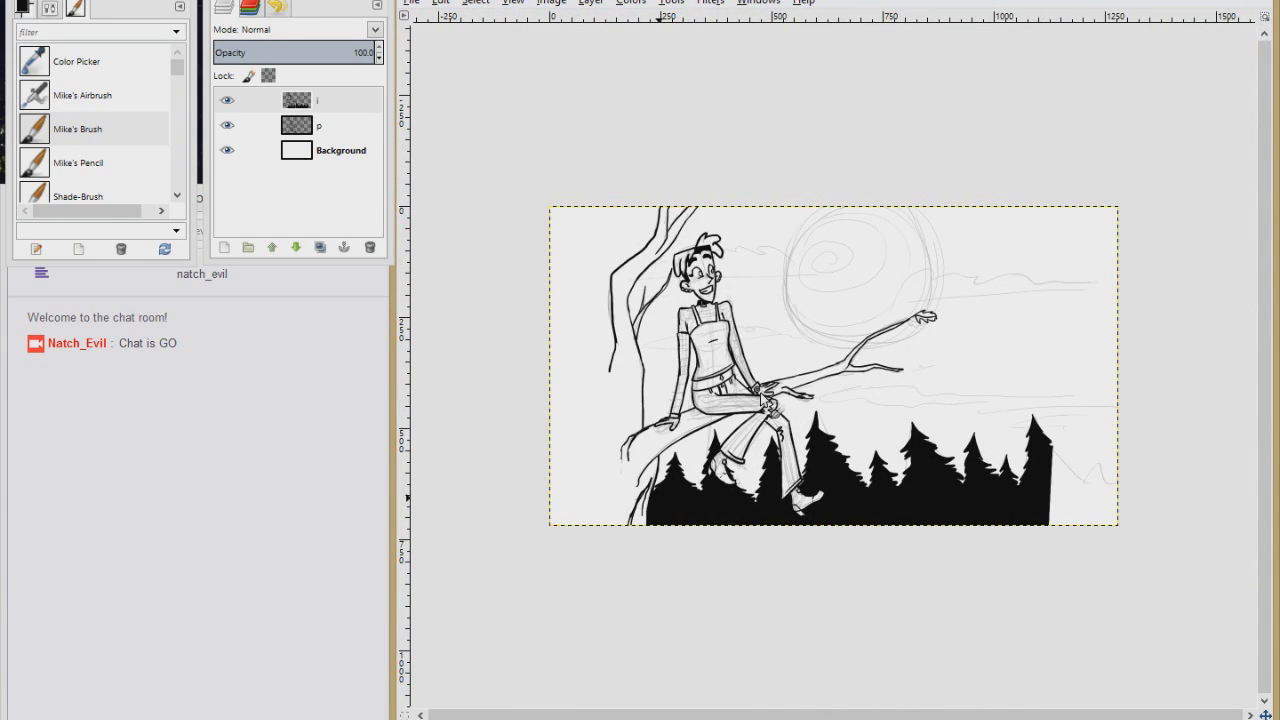
Step: Ink the moon's large round outline and its inner spiral, using a new layer above "i"
scroll(872, 275, up, 3)
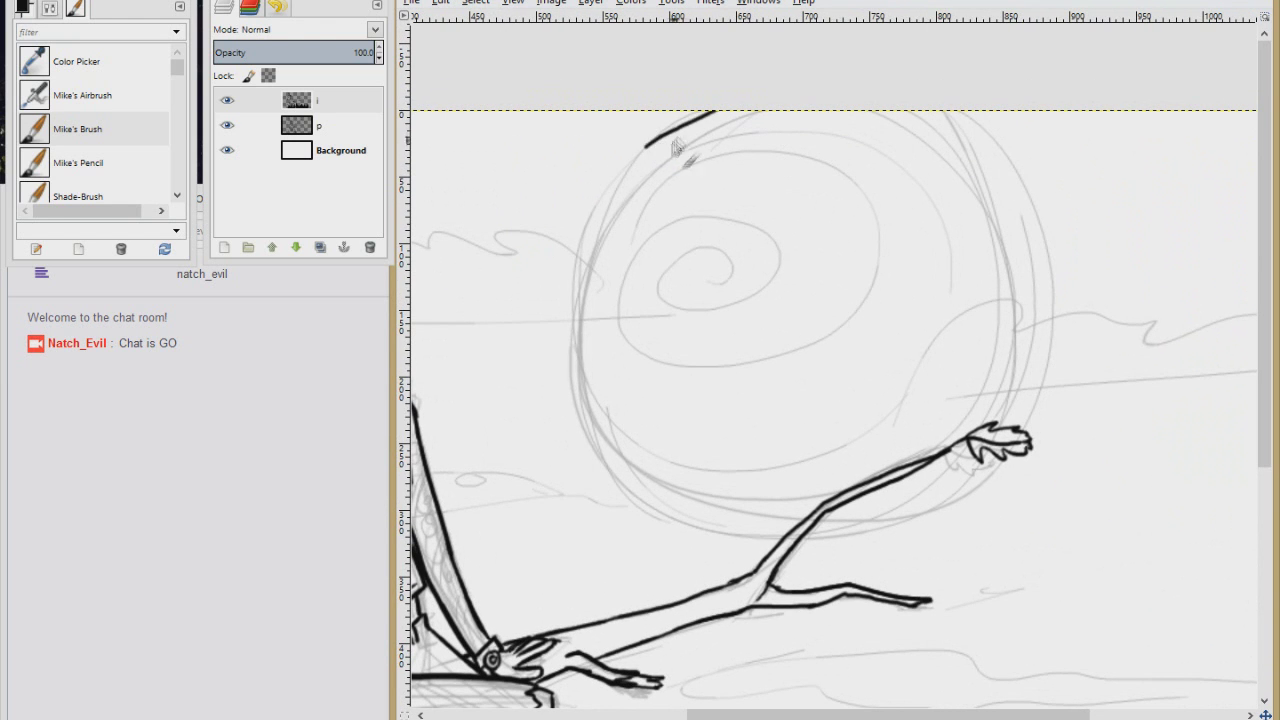
key(ctrl+z)
mouse_move(576, 358)
mouse_down()
mouse_move(705, 138)
mouse_move(610, 460)
mouse_move(955, 112)
mouse_up()
click(224, 247)
click(174, 260)
mouse_move(715, 280)
mouse_down()
mouse_move(797, 303)
mouse_move(582, 335)
mouse_move(592, 210)
mouse_up()
scroll(603, 180, up, 1)
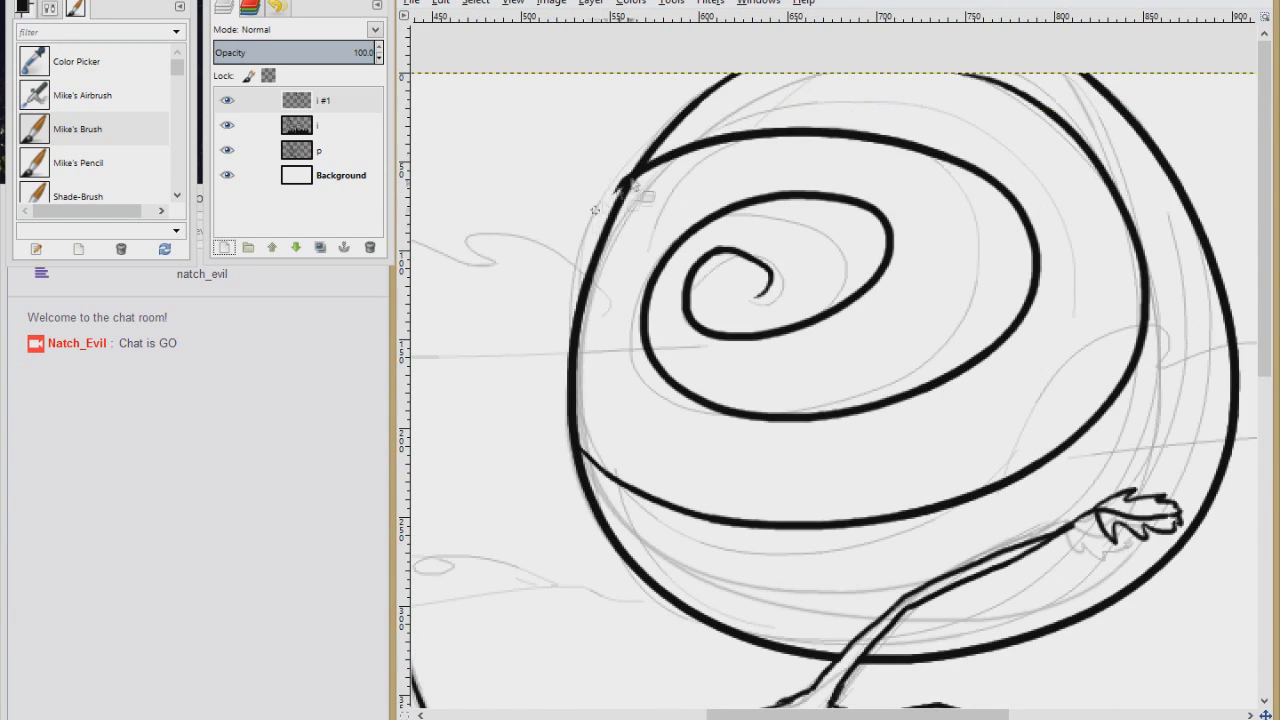
Step: Merge the moon's ink layer down into layer "i" and ink a line from the trunk's open edge out to the canvas border
scroll(806, 260, up, 1)
scroll(806, 260, down, 4)
key(ctrl+e)
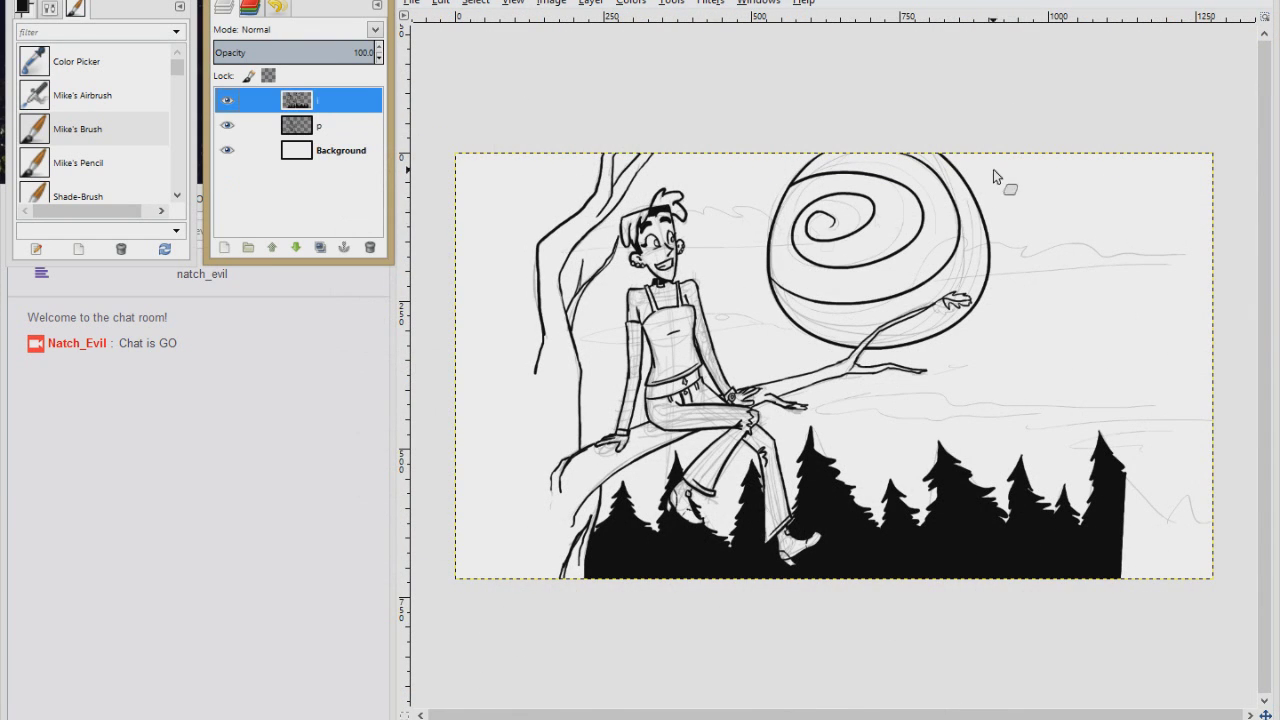
scroll(866, 388, up, 4)
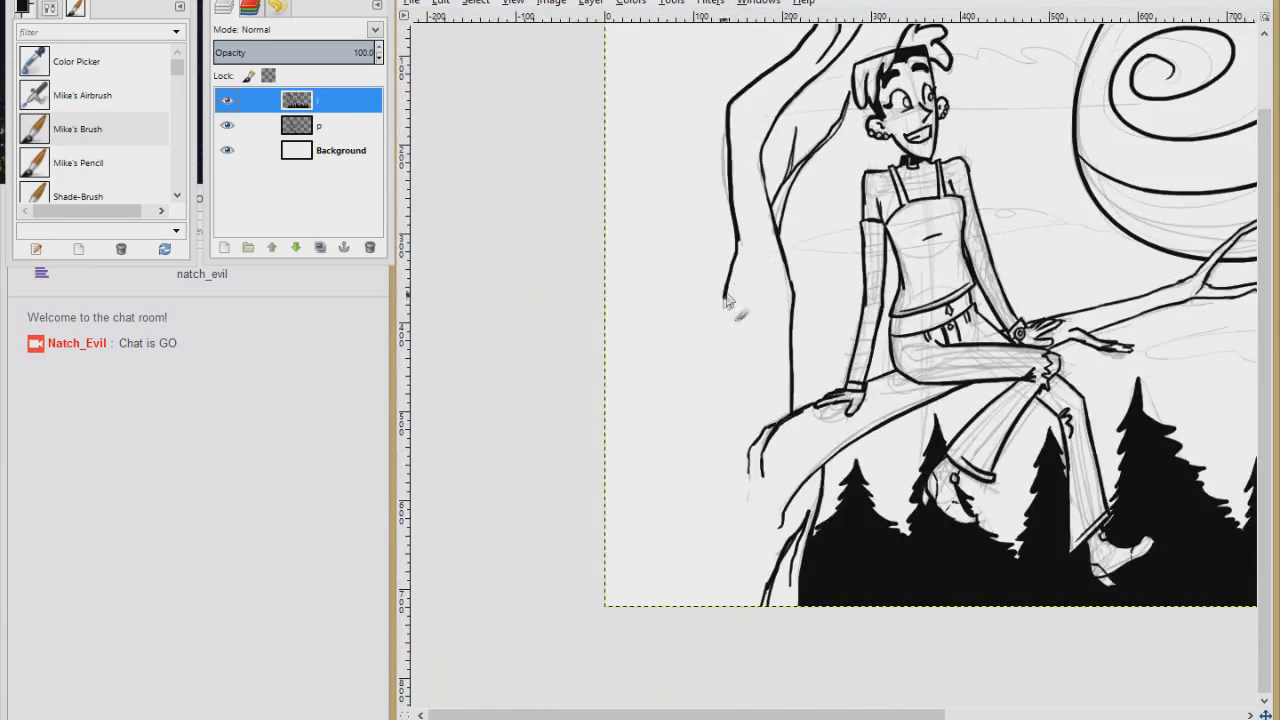
scroll(785, 527, up, 2)
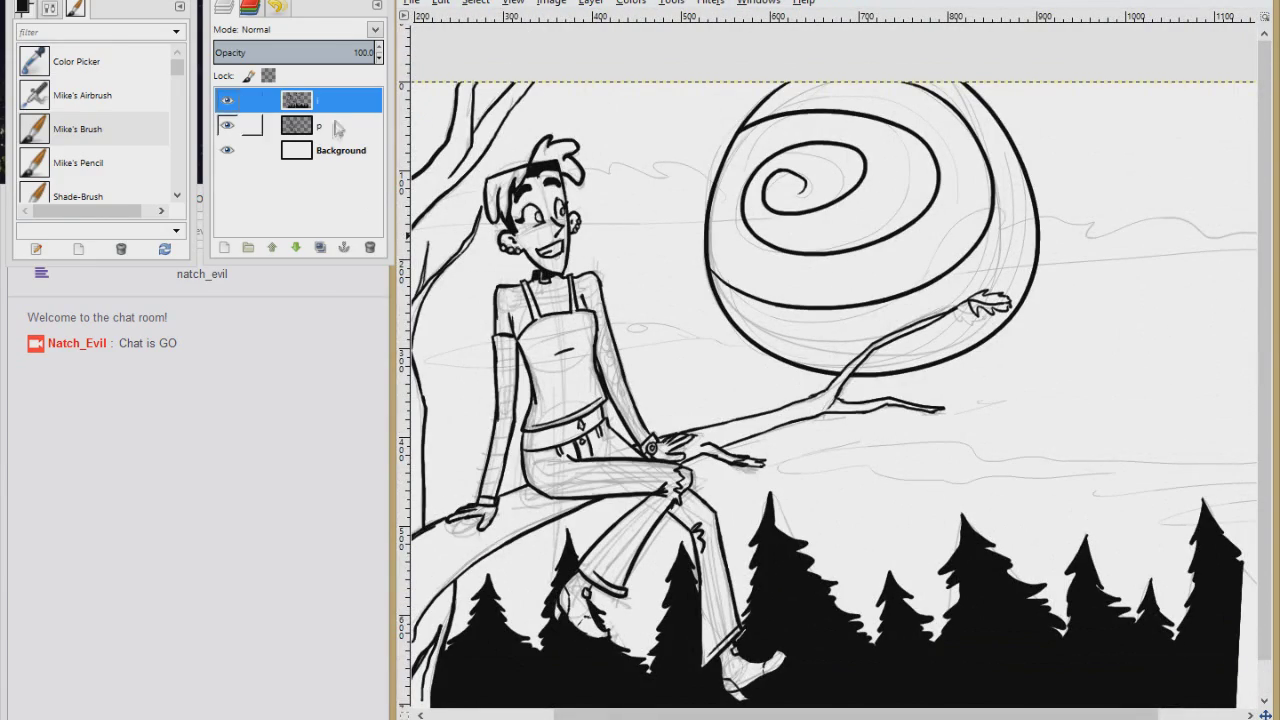
Step: Add a new layer named "c" beneath the ink layer and hide the pencil layer "p"
click(224, 247)
text(c)
key(Return)
click(227, 150)
Step: Select the hair areas, grow the selection and fill them with red ff0000 on layer "c"
scroll(457, 161, up, 3)
click(790, 180)
key(Return)
key(ctrl+comma)
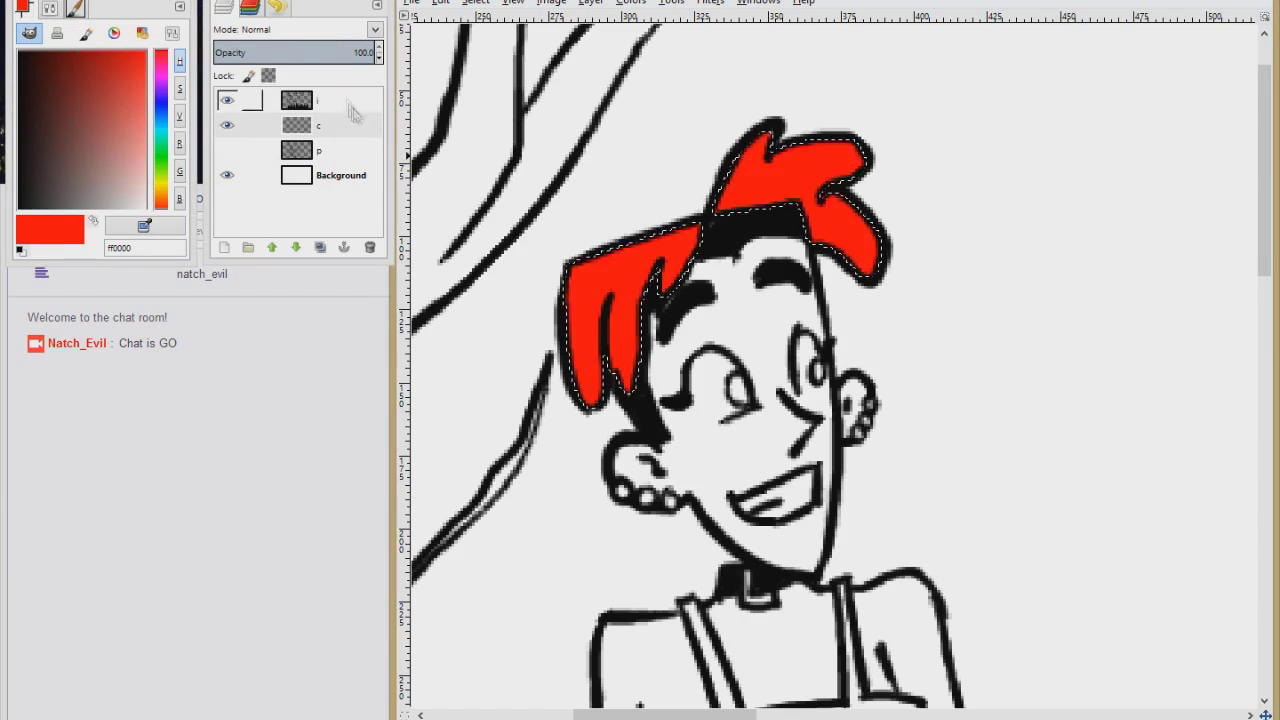
Step: Select the face, neck, arm and hand areas on layer "i" and fill them with skin tone e6bb89 on layer "c"
click(365, 102)
key(minus)
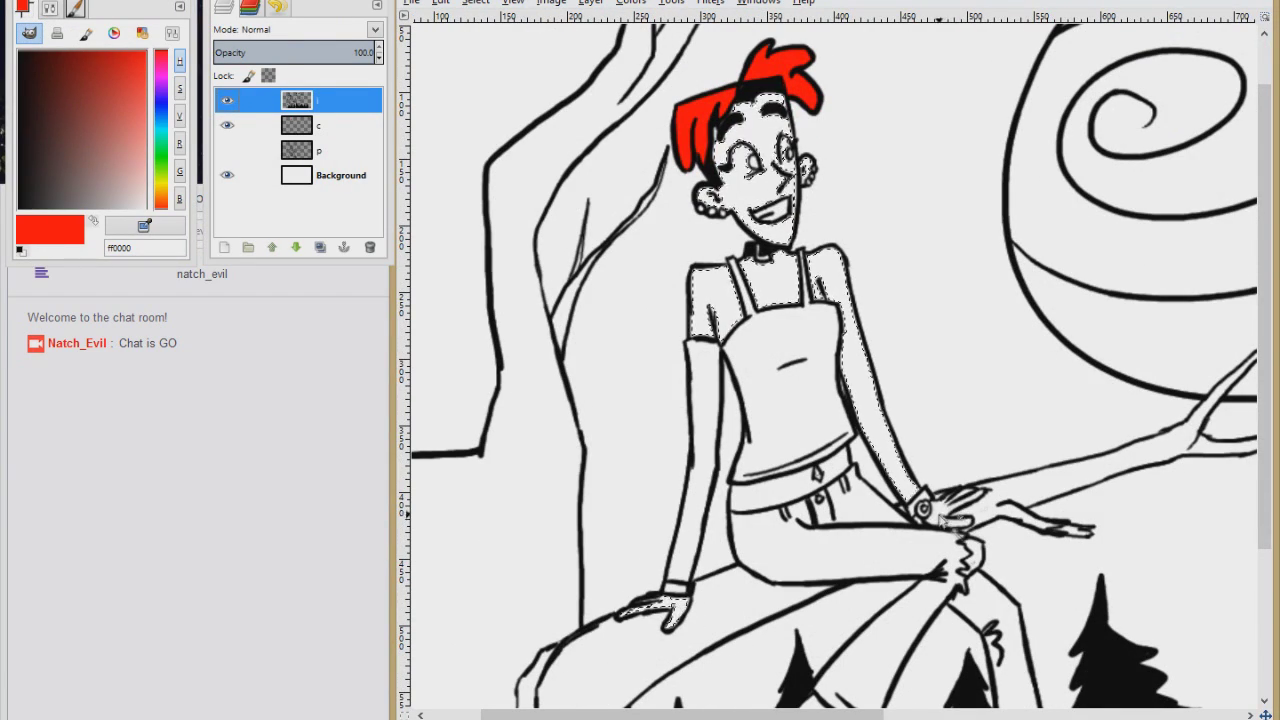
click(352, 125)
click(160, 192)
click(137, 150)
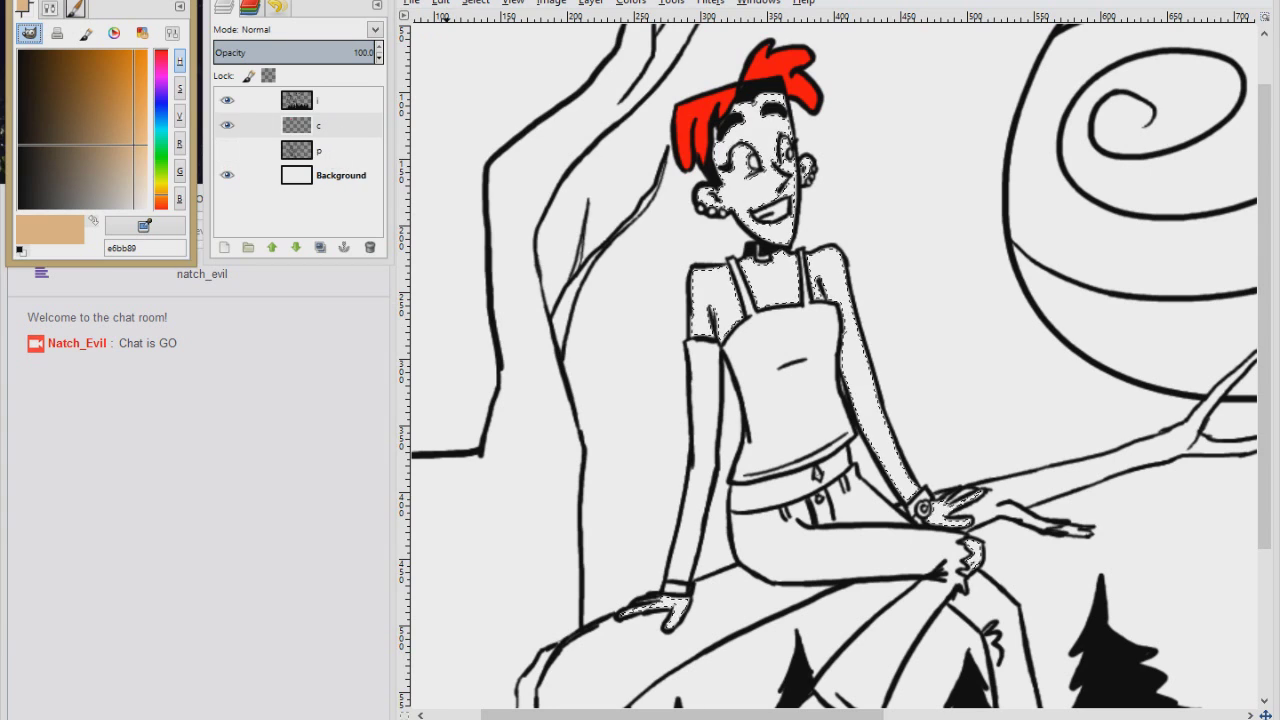
key(ctrl+comma)
key(ctrl+shift+a)
Step: Colour the irises green, and select the bare midriff and fill it with skin tone e6bb89
click(160, 140)
click(146, 106)
key(ctrl+comma)
click(340, 100)
click(705, 460)
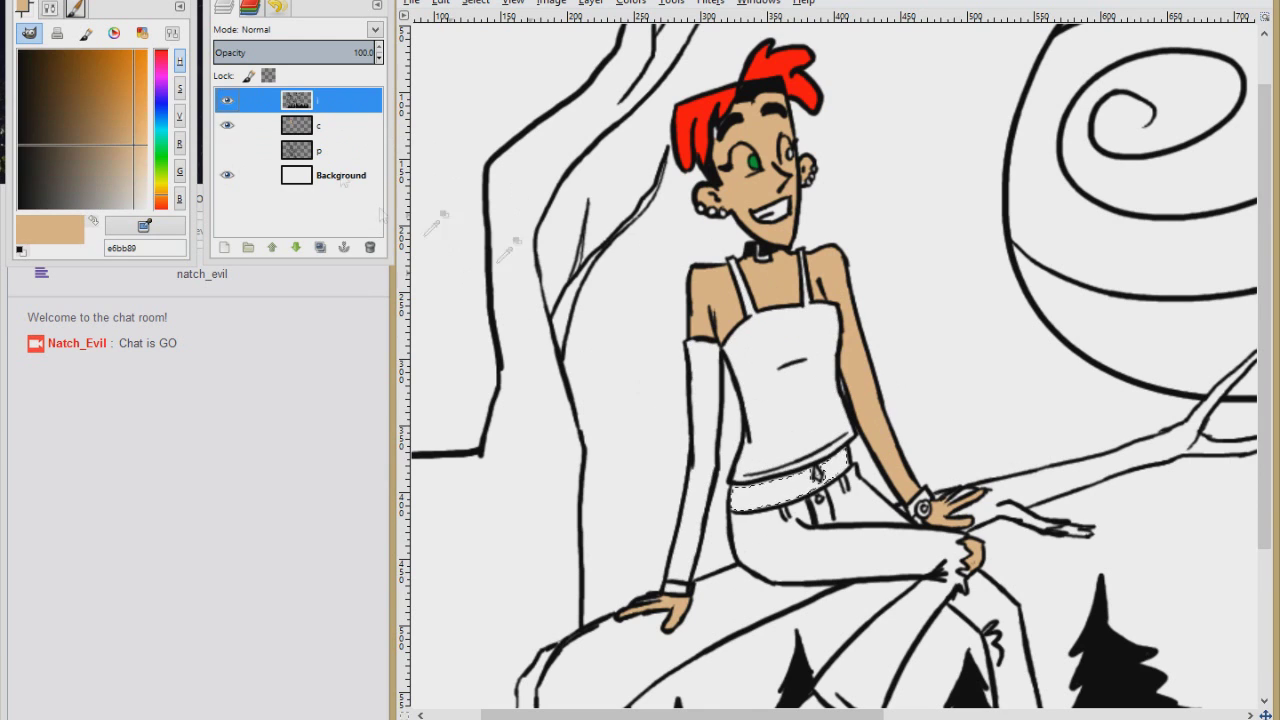
Step: Select the tank top and the long arm sleeve and fill them with light grey d1d1d1 on layer "c"
click(797, 371)
shift+click(697, 535)
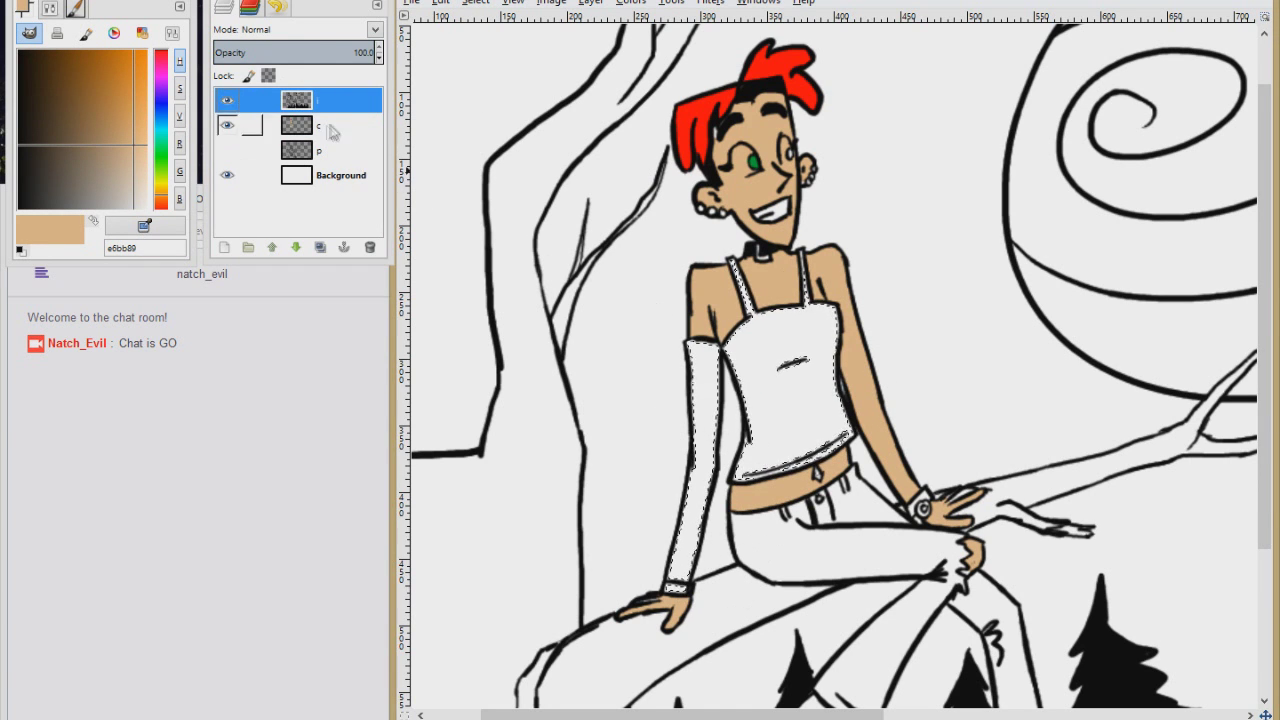
click(300, 125)
click(144, 225)
click(137, 300)
drag(50, 230, 864, 244)
Step: Select both trouser legs on layer "i" and fill them with dark blue 242334 on layer "c"
click(300, 100)
click(790, 560)
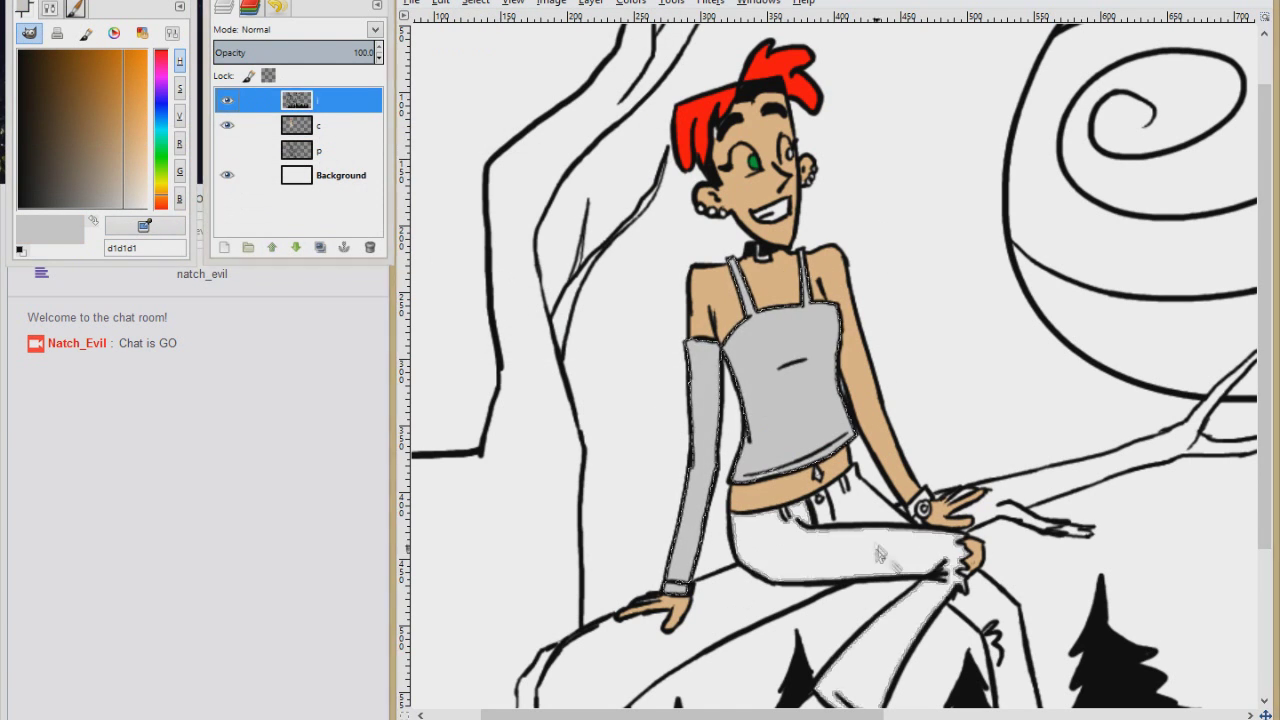
scroll(830, 400, down, 3)
click(300, 125)
click(25, 170)
click(160, 102)
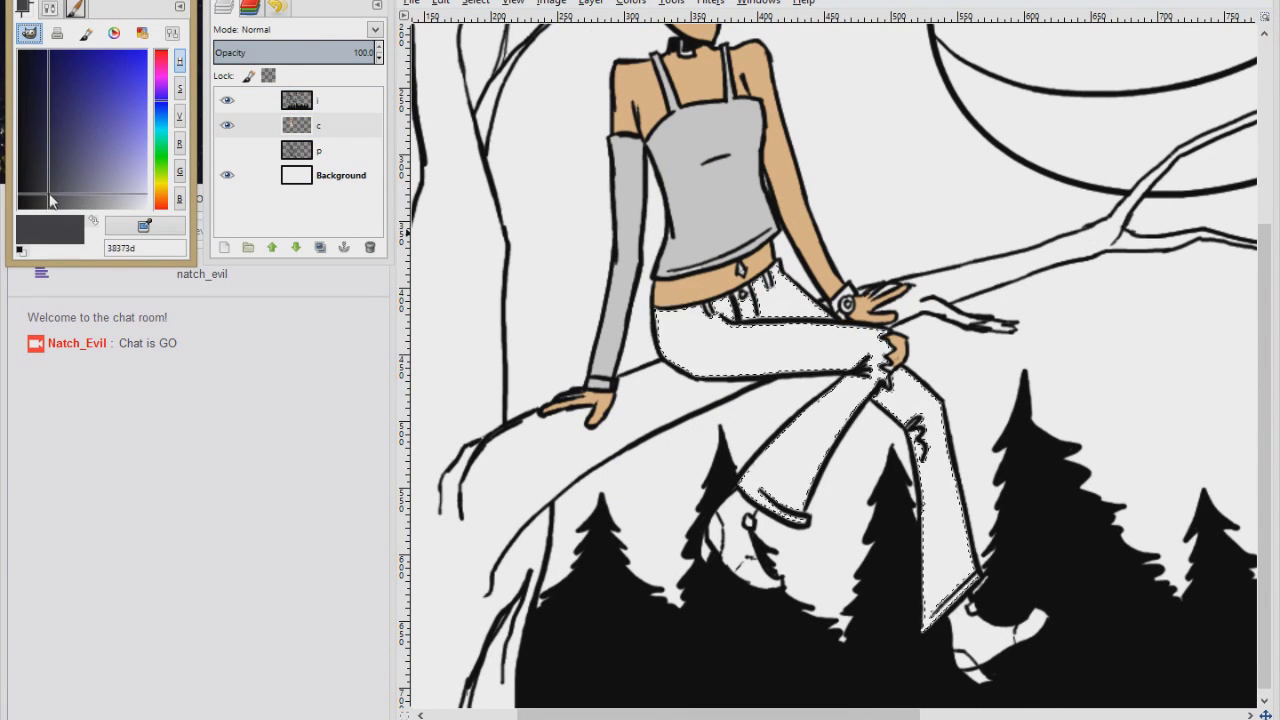
click(45, 157)
drag(50, 230, 760, 340)
Step: Select both shoes, grow the selection and fill them with dark brown 230101, colouring their heels 6b1313
click(300, 100)
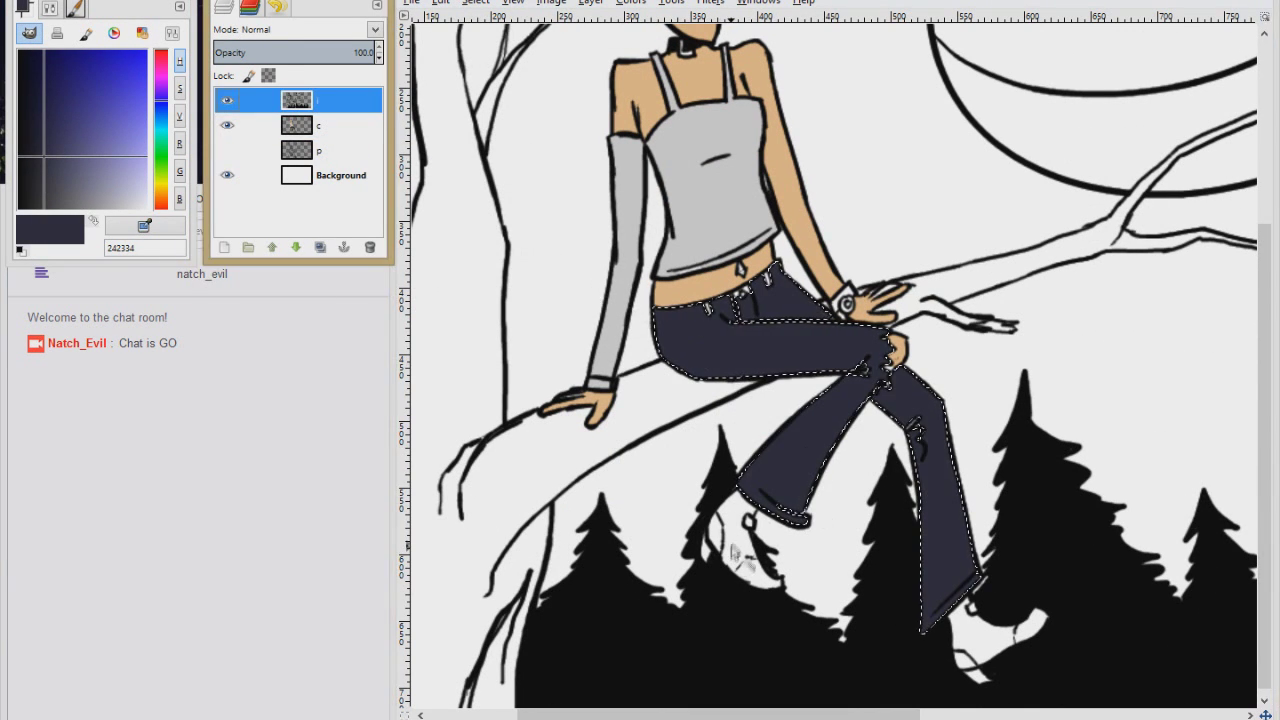
click(990, 640)
shift+click(730, 530)
click(300, 125)
click(38, 195)
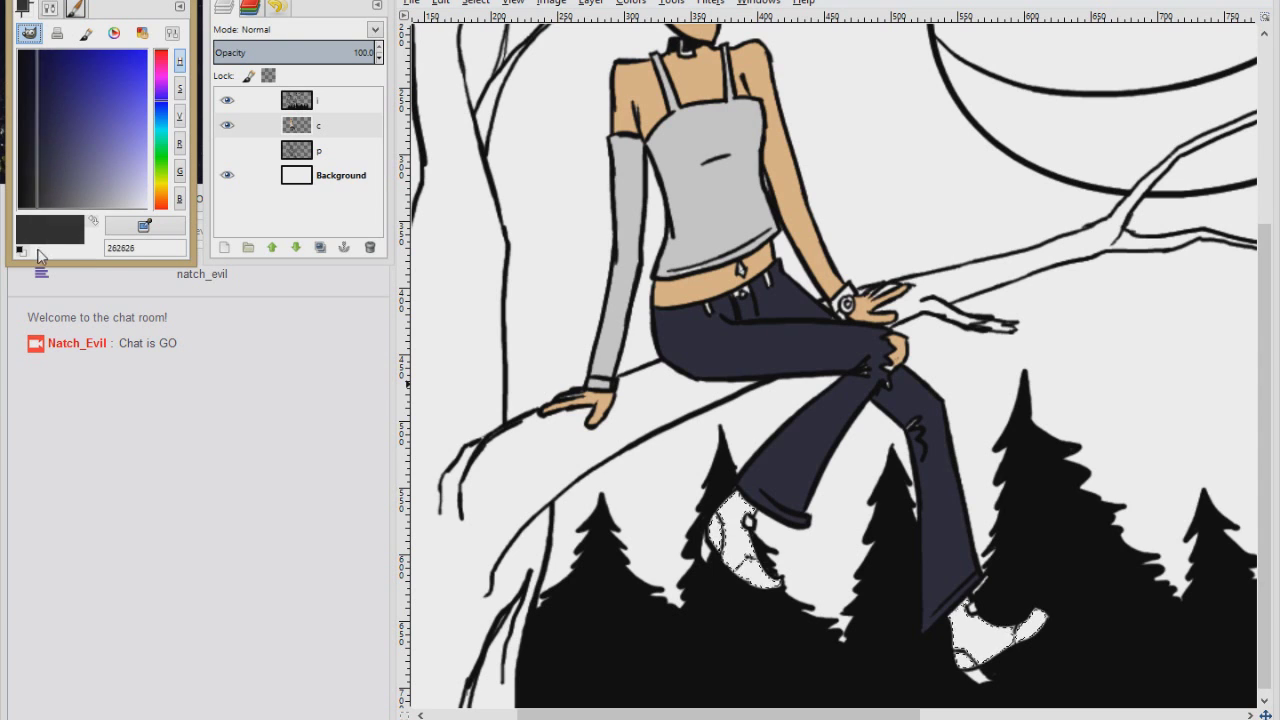
click(160, 200)
key(alt+s)
key(g)
key(Return)
drag(50, 230, 740, 545)
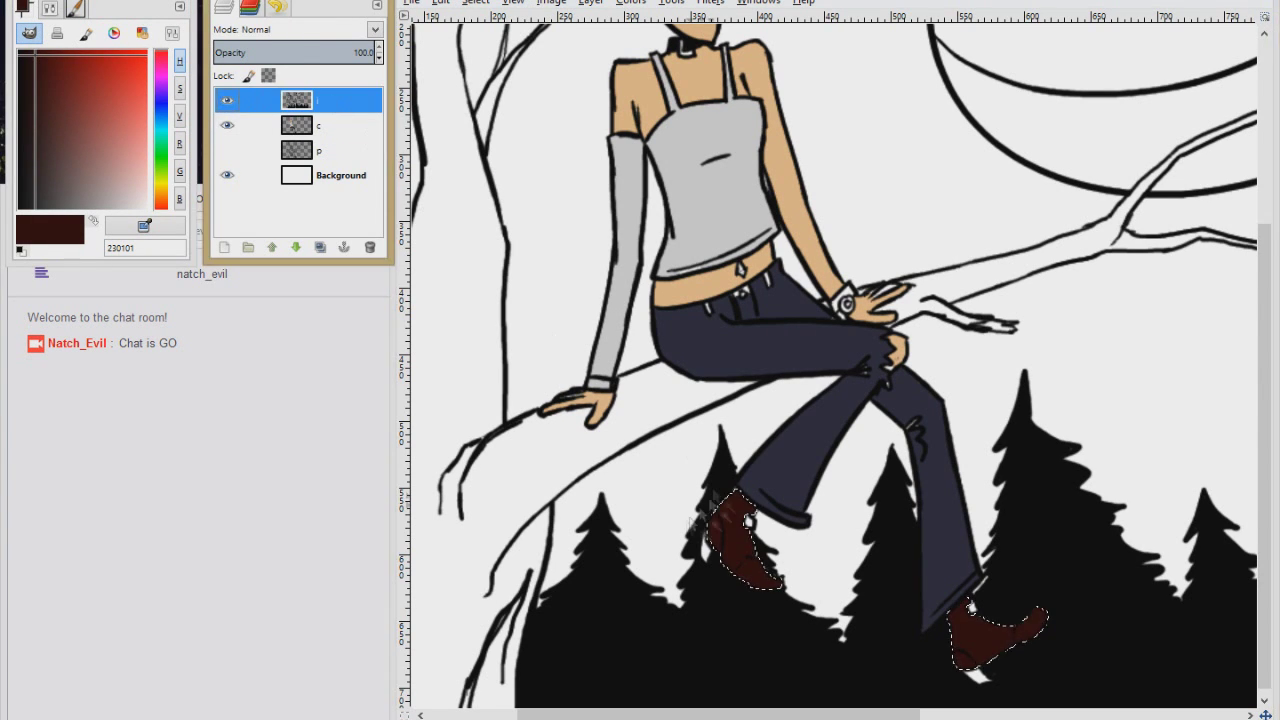
click(71, 78)
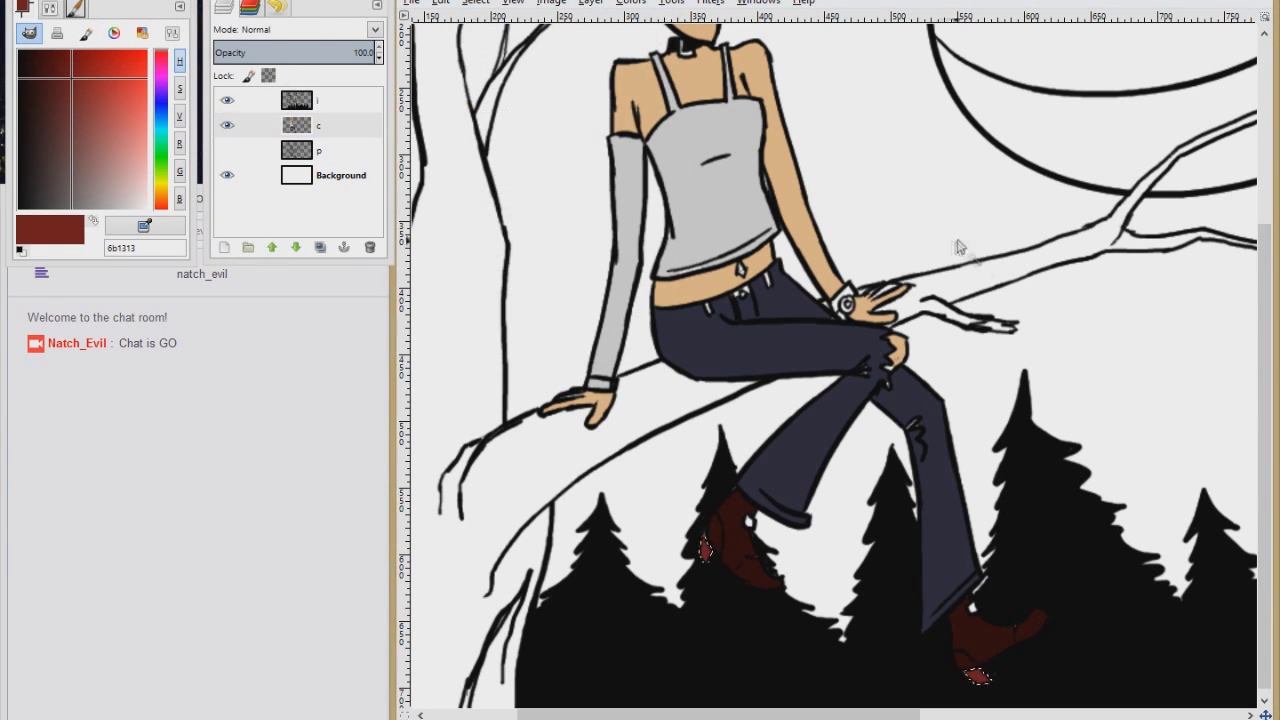
Step: Select the tree trunk and main branch and fill them with dark brown 2b201b on layer "c"
scroll(945, 248, down, 5)
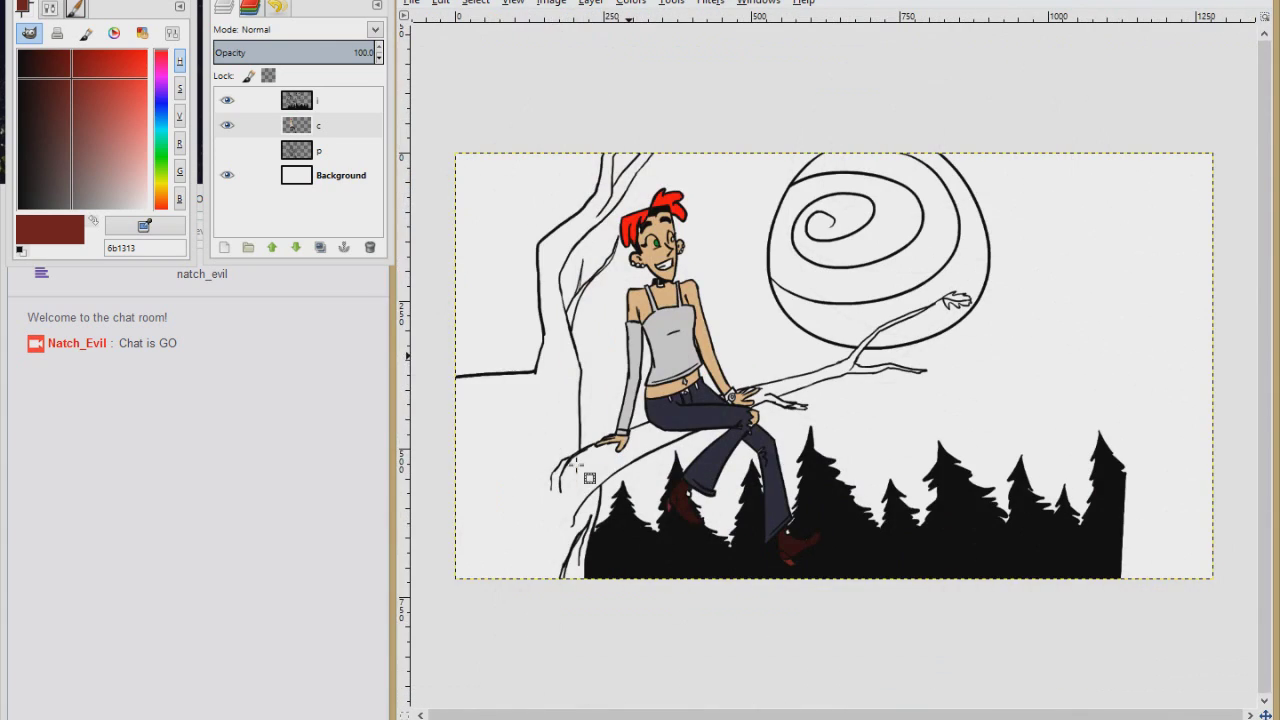
click(250, 125)
drag(60, 80, 40, 152)
click(475, 2)
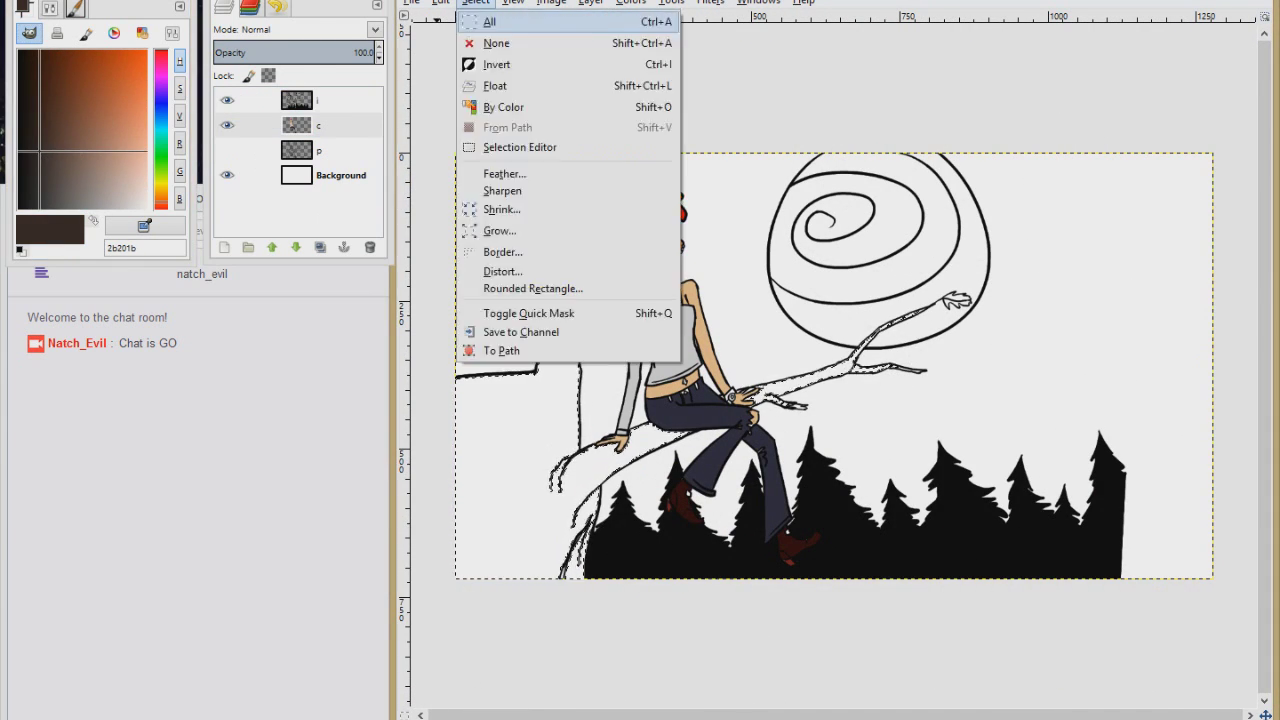
key(ctrl+comma)
Step: Select the moon's areas on layer "i" and fill them with blue 3b81bd on layer "c"
click(250, 100)
click(160, 124)
mouse_move(115, 100)
mouse_down()
mouse_move(106, 80)
mouse_move(113, 98)
mouse_up()
key(ctrl+comma)
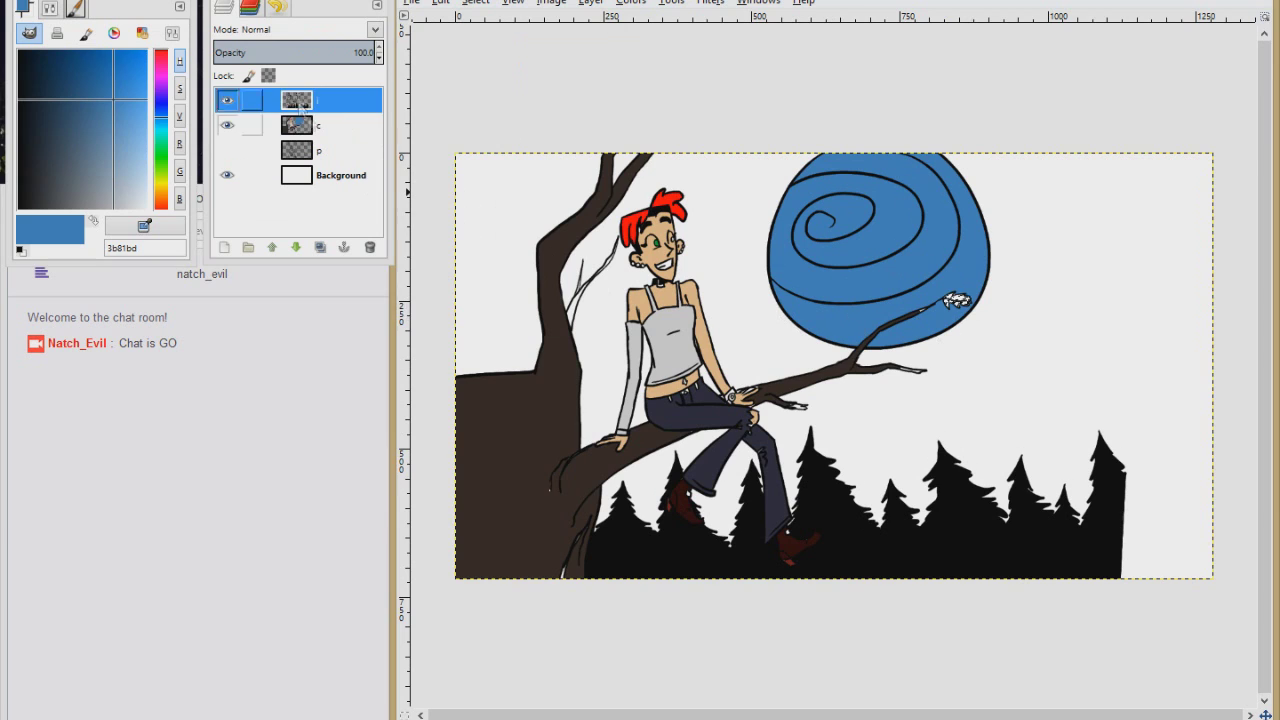
Step: Fill the leaf at the end of the branch with reddish brown 752915 on layer "c"
click(298, 125)
click(80, 102)
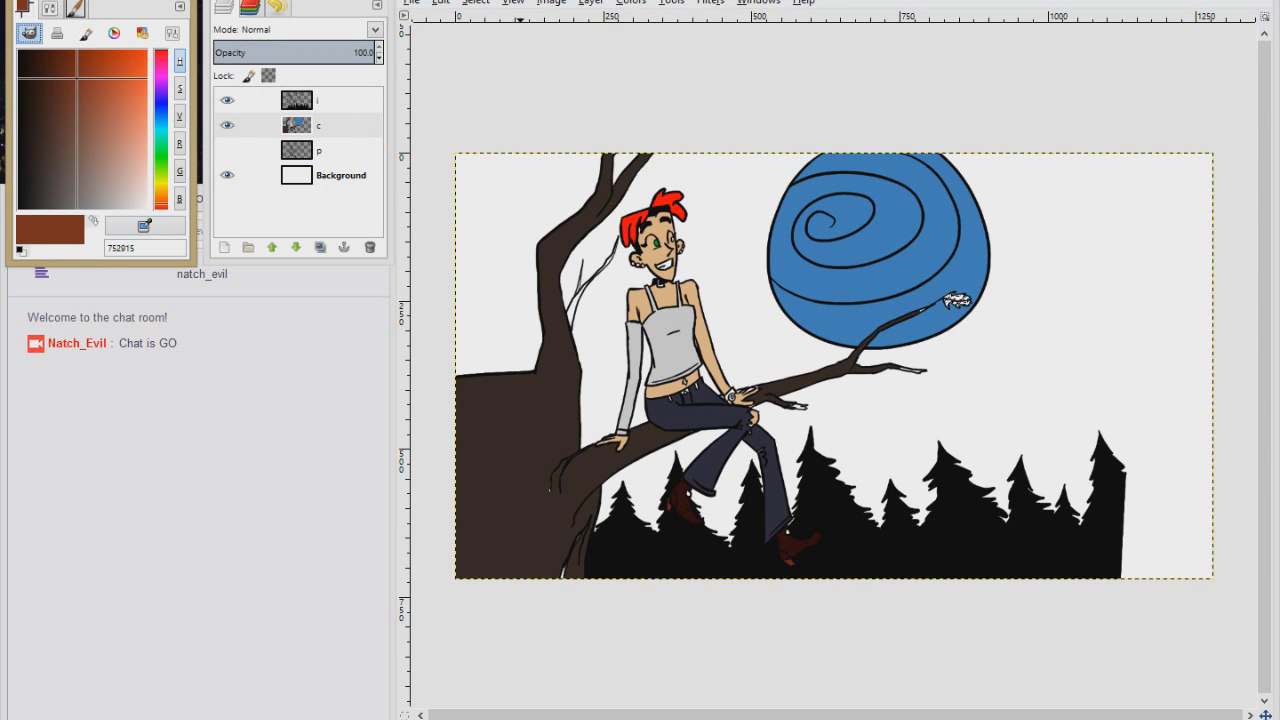
key(ctrl+comma)
Step: Fill the Background layer with a gradient running from near-black at the top to dark blue 040659 at the bottom
click(341, 175)
click(160, 95)
click(98, 114)
drag(98, 114, 85, 101)
drag(50, 230, 831, 371)
key(ctrl+z)
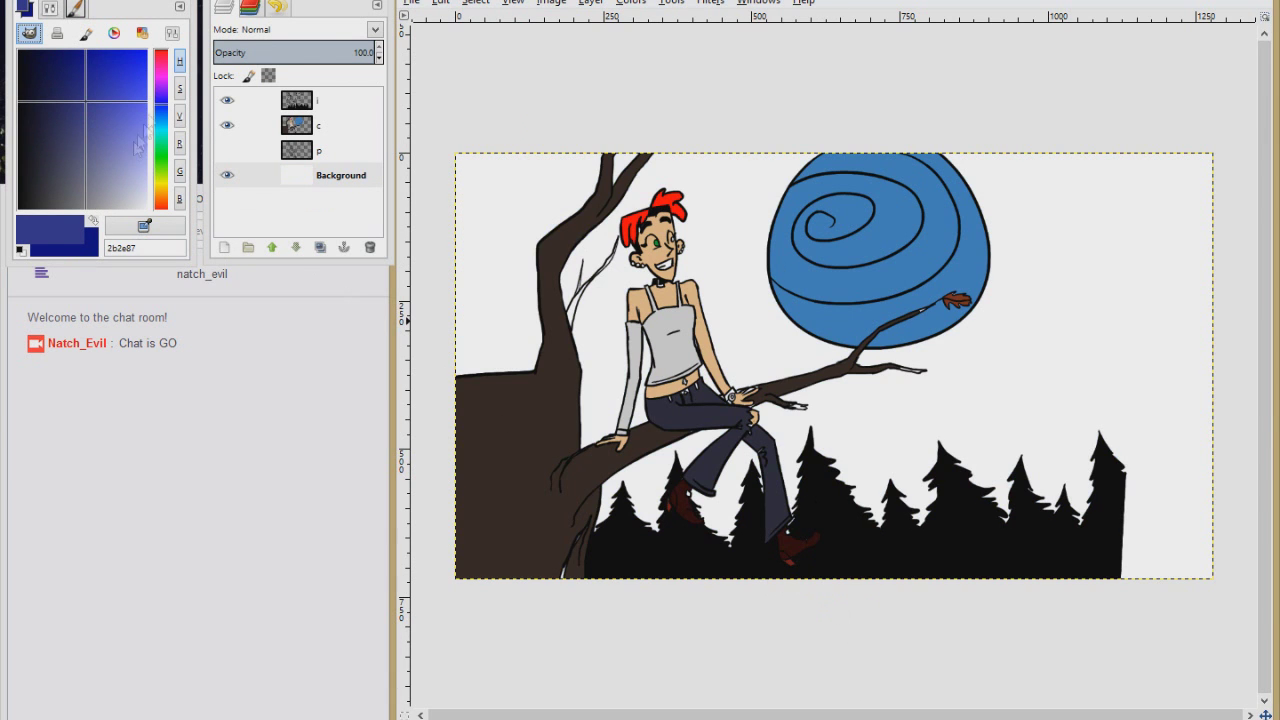
drag(80, 92, 63, 56)
drag(50, 230, 831, 371)
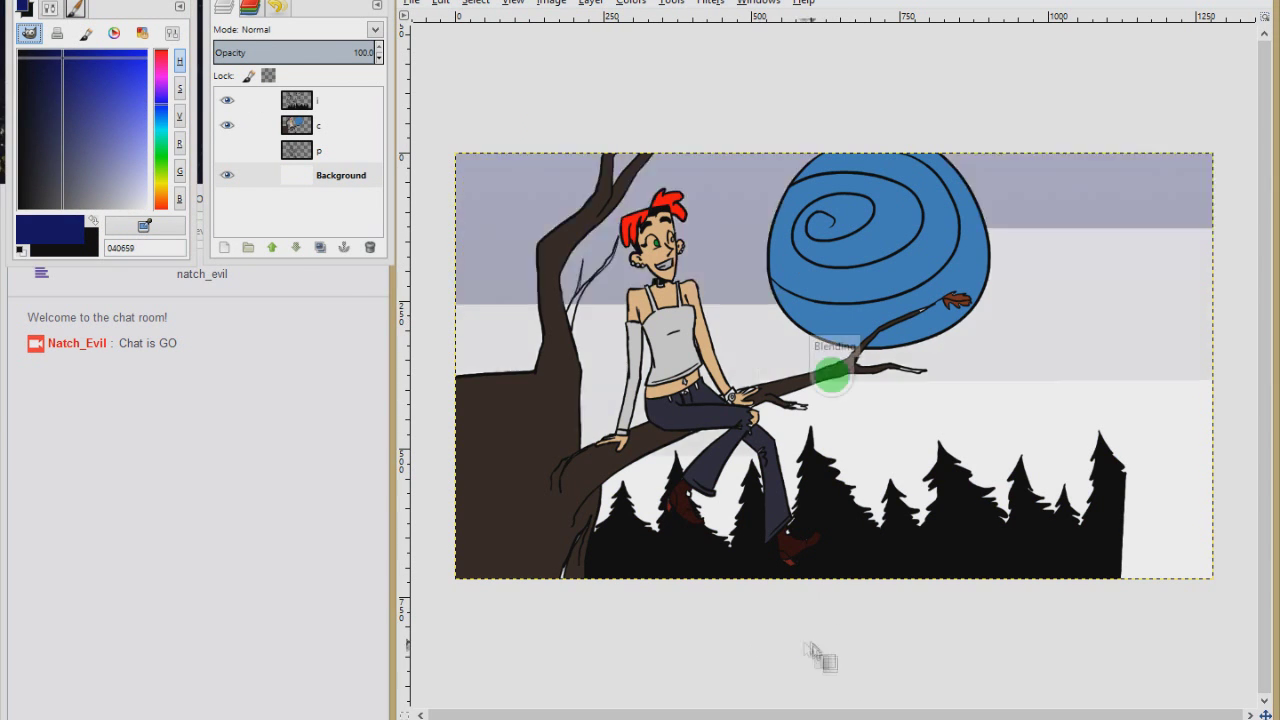
Step: Create a new layer named "w" above the Background and fill it with teal 286762
click(224, 247)
text(w)
key(Return)
click(73, 126)
key(ctrl+comma)
Step: Touch up the gaps in the hair with red ff0000 and paint the far iris green 01a52c on layer "c"
drag(297, 125, 675, 135)
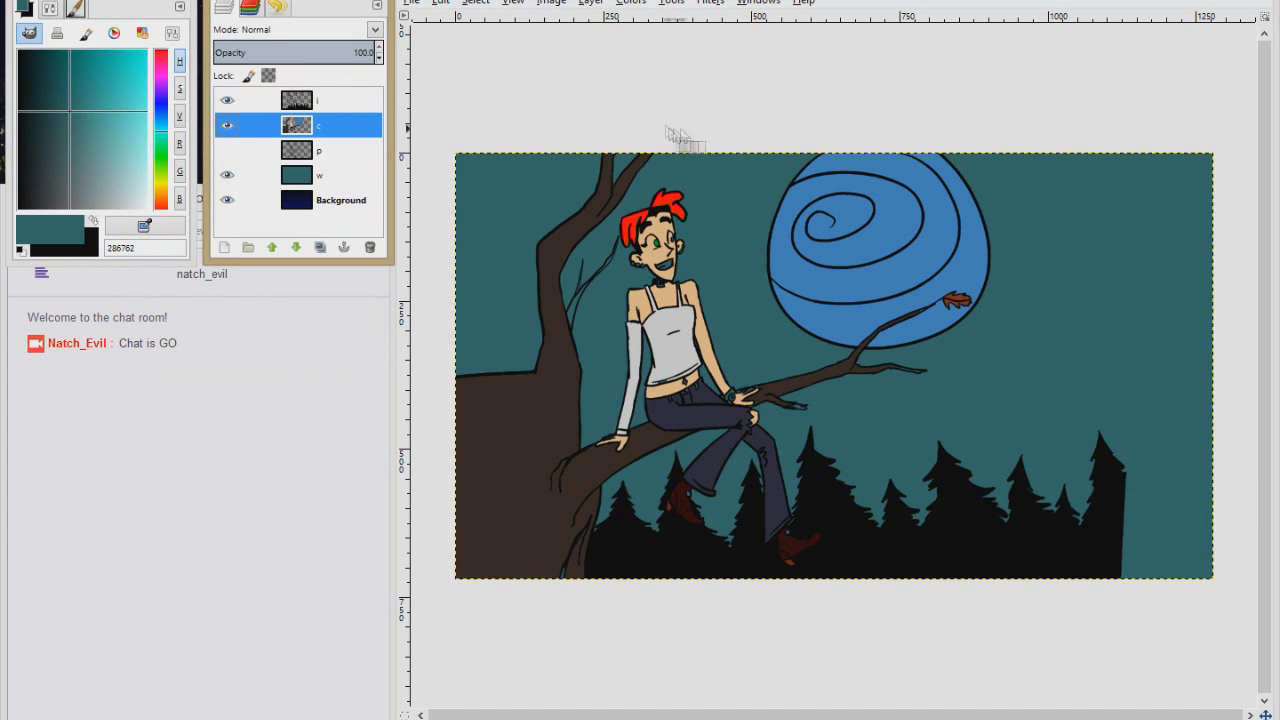
scroll(663, 177, up, 5)
ctrl+click(630, 285)
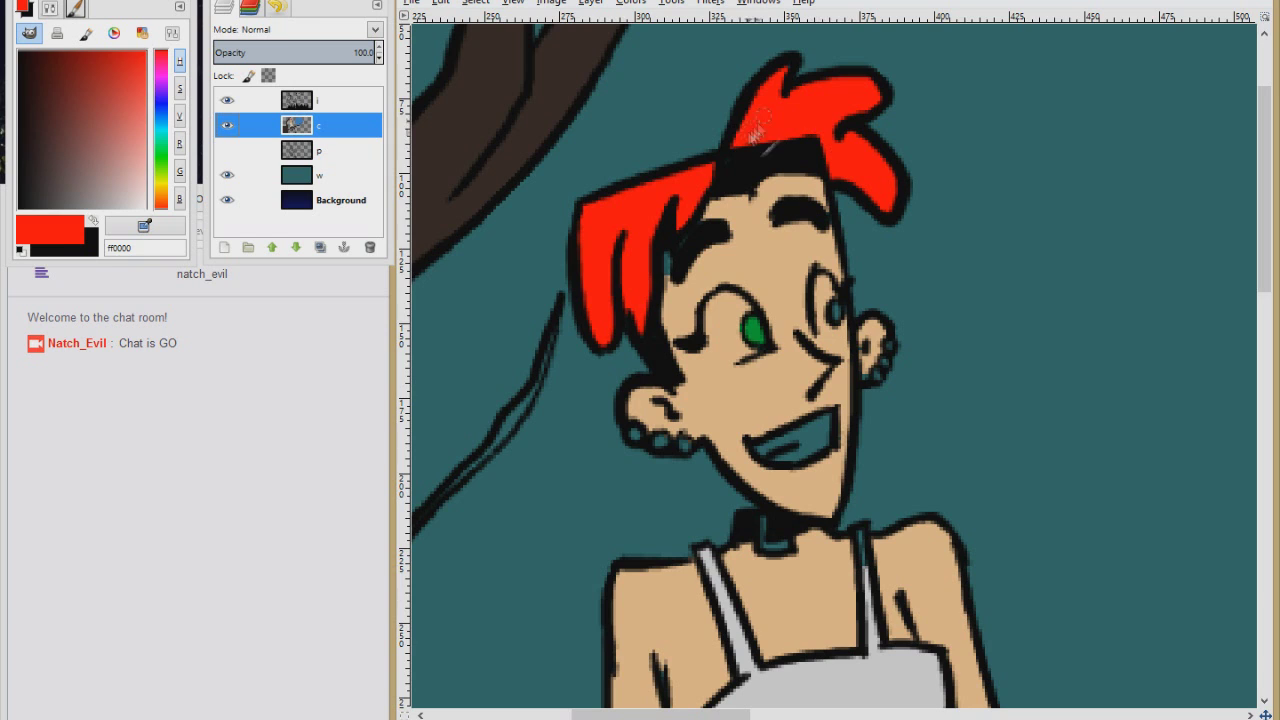
ctrl+click(794, 252)
scroll(805, 230, down, 3)
ctrl+click(821, 205)
ctrl+click(820, 205)
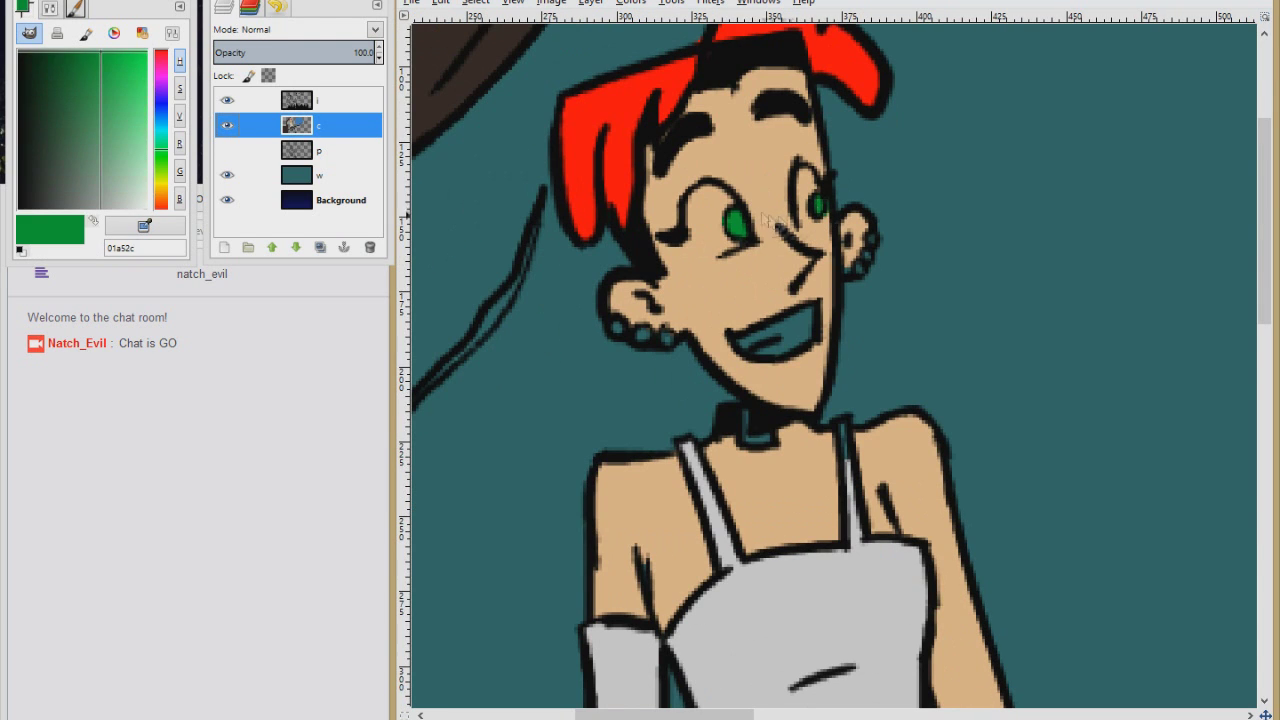
Step: Paint the whites of both eyes and tidy their edges with the sampled skin tone
key(x)
drag(700, 205, 712, 240)
ctrl+click(715, 268)
ctrl+click(820, 205)
key(x)
Step: Paint the studs in both ears green 01a52c
ctrl+click(820, 205)
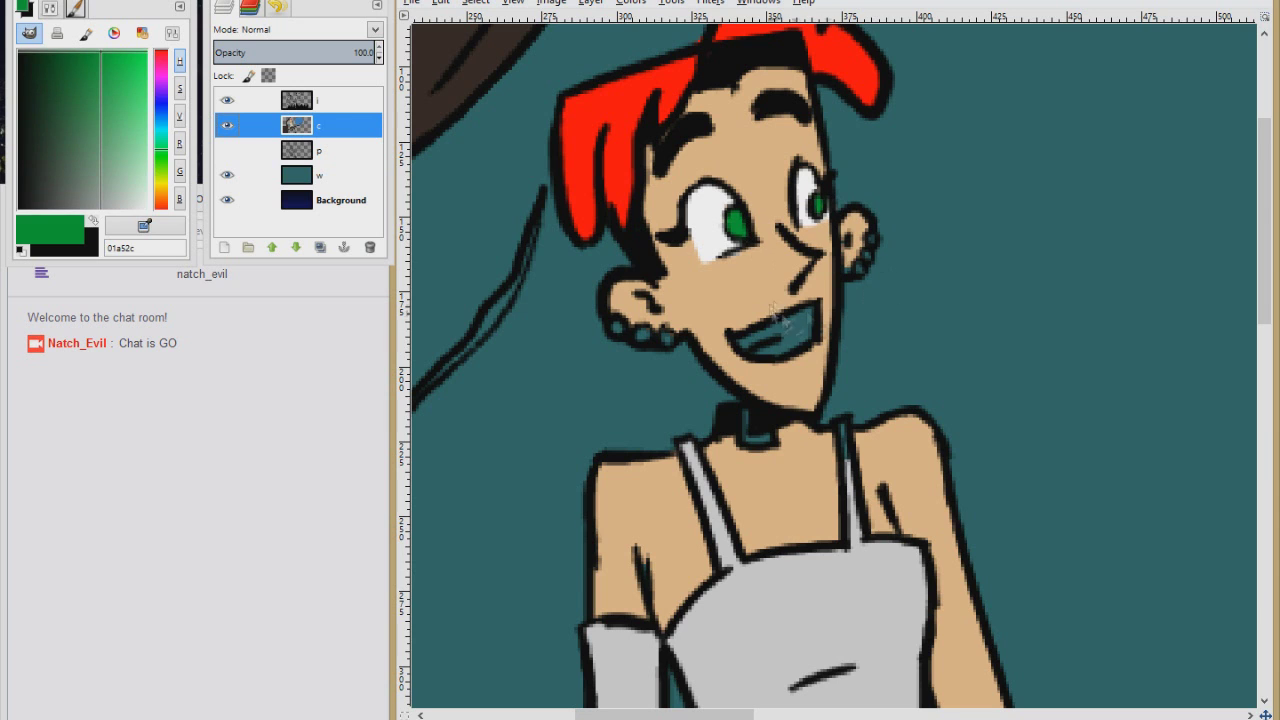
ctrl+click(862, 250)
ctrl+click(872, 240)
drag(666, 340, 644, 335)
click(616, 328)
Step: Paint the teeth and the collar ring white, and fill the gap in the tank top's strap with light grey d1d1d1
key(x)
drag(740, 335, 805, 335)
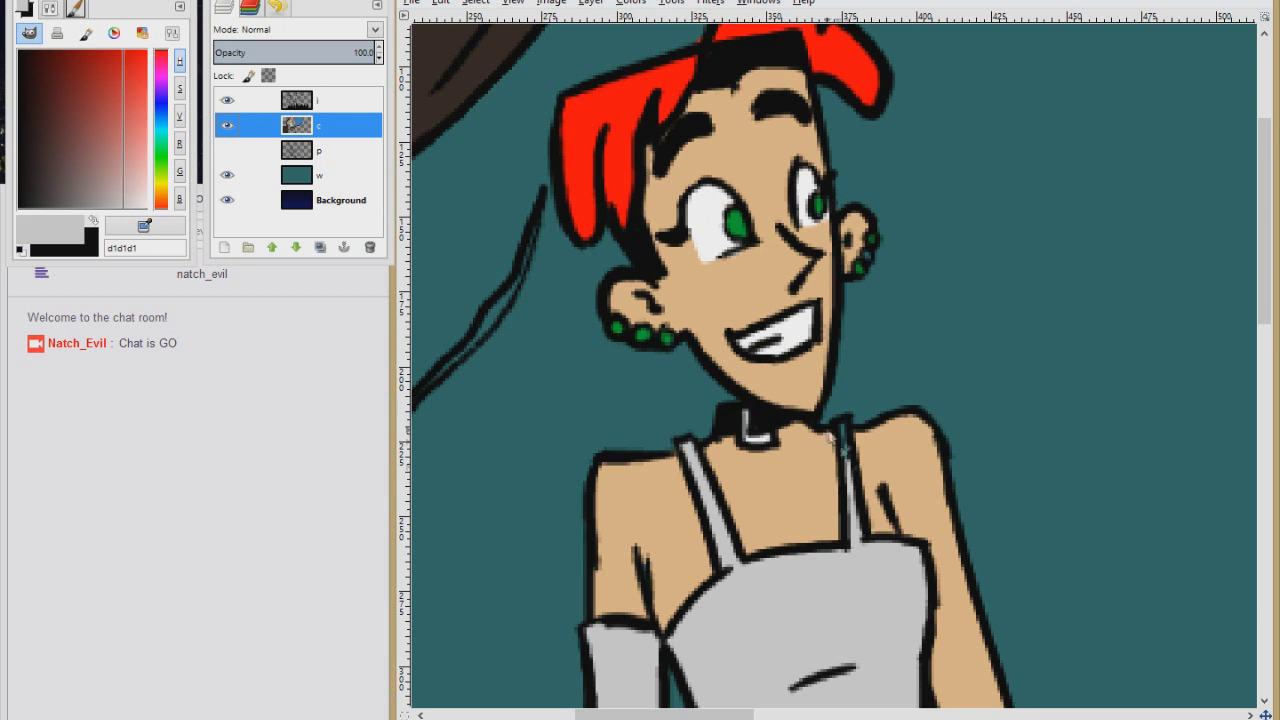
scroll(755, 425, down, 5)
ctrl+click(760, 300)
scroll(760, 300, down, 5)
scroll(830, 365, up, 5)
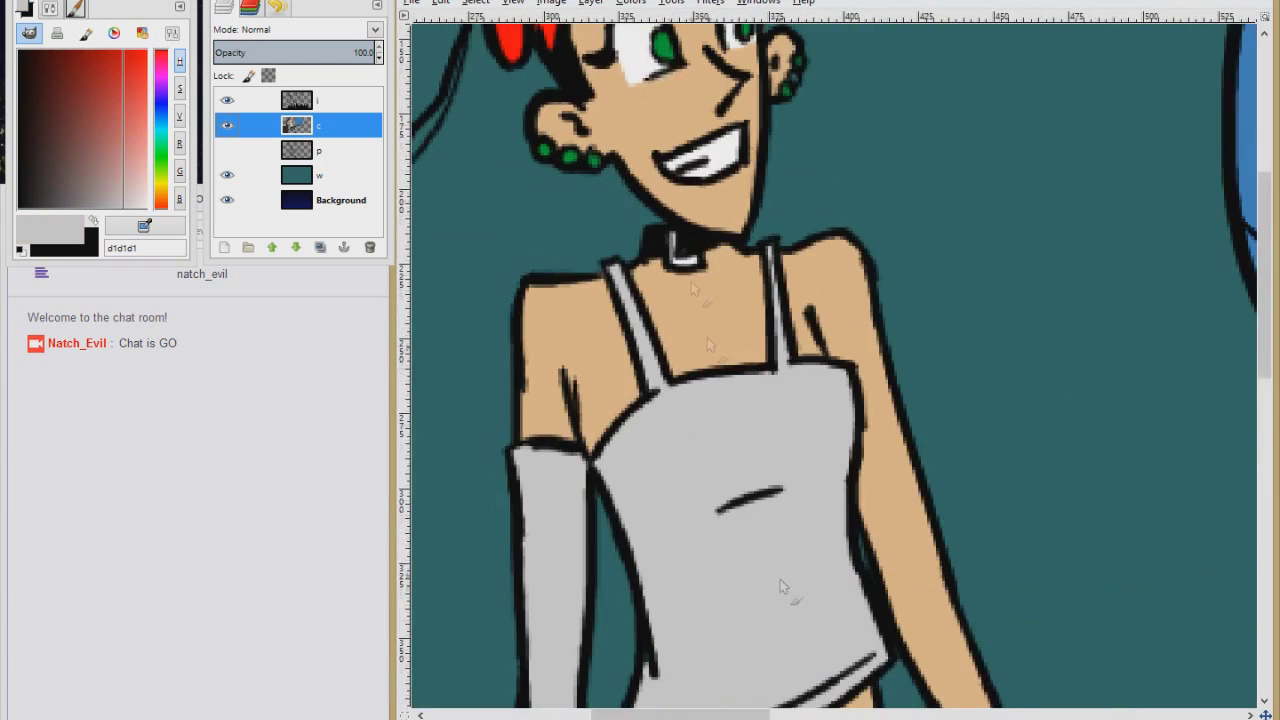
Step: Paint the navel piercing green and colour the wristband dark grey with a white watch face
ctrl+click(620, 51)
scroll(830, 365, down, 5)
click(668, 400)
ctrl+click(912, 450)
click(906, 484)
ctrl+click(908, 480)
click(910, 478)
ctrl+click(960, 470)
ctrl+click(1044, 428)
Step: Fill the unpainted gaps around the trousers' waistband and belt loops with dark blue 242334
ctrl+click(848, 488)
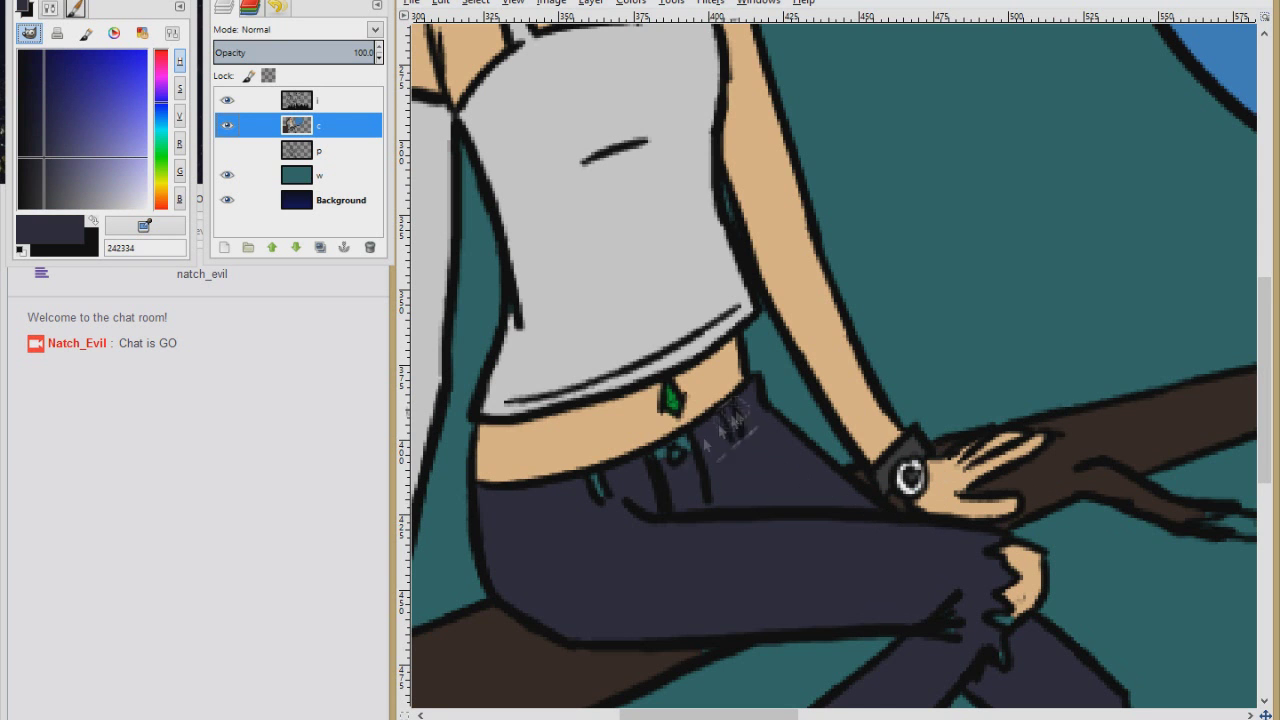
scroll(1000, 657, down, 1)
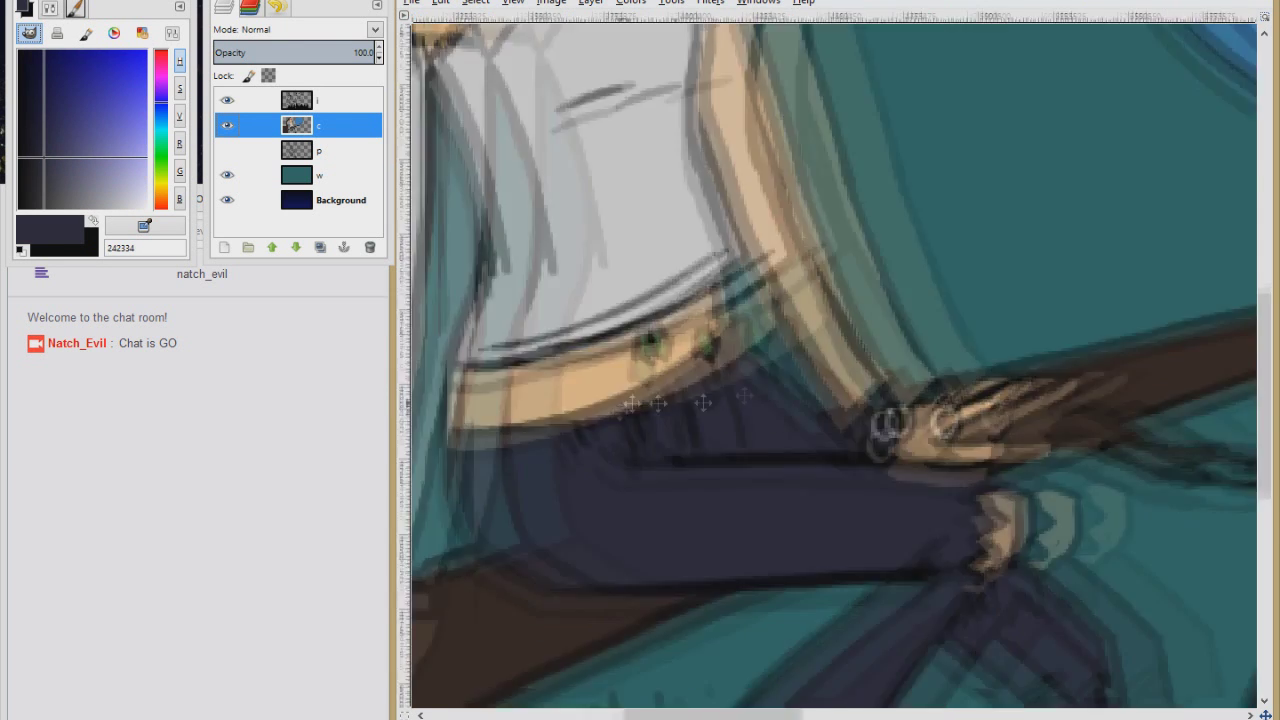
ctrl+click(590, 530)
Step: Paint horizontal dark blue 242334 stripes down the long arm sleeve and colour its cuff
scroll(920, 600, up, 2)
ctrl+click(920, 600)
mouse_move(754, 205)
mouse_down()
mouse_move(796, 260)
mouse_move(730, 610)
mouse_up()
scroll(695, 415, down, 5)
scroll(680, 478, right, 5)
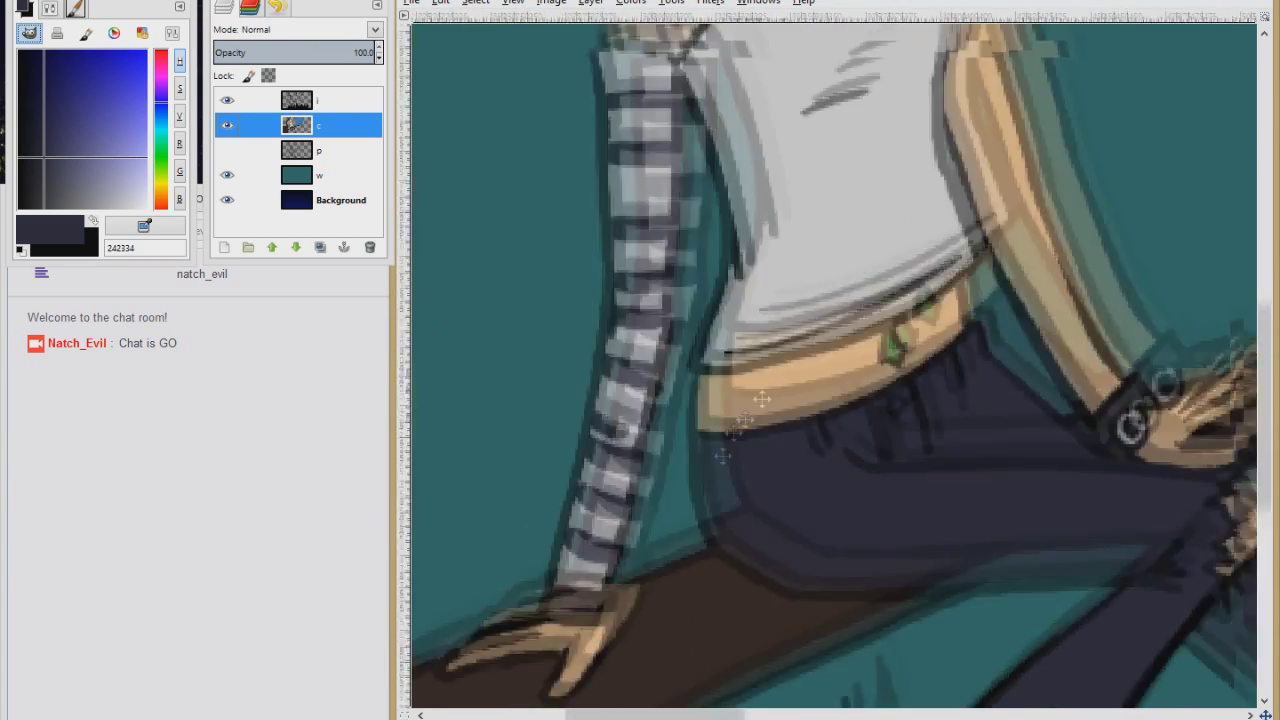
Step: Touch up the gaps on the shoes with dark red 6b1313 and those on the trousers with dark blue 242334
scroll(600, 400, down, 8)
ctrl+click(600, 400)
ctrl+click(700, 436)
scroll(700, 436, right, 5)
scroll(750, 420, down, 3)
ctrl+click(750, 420)
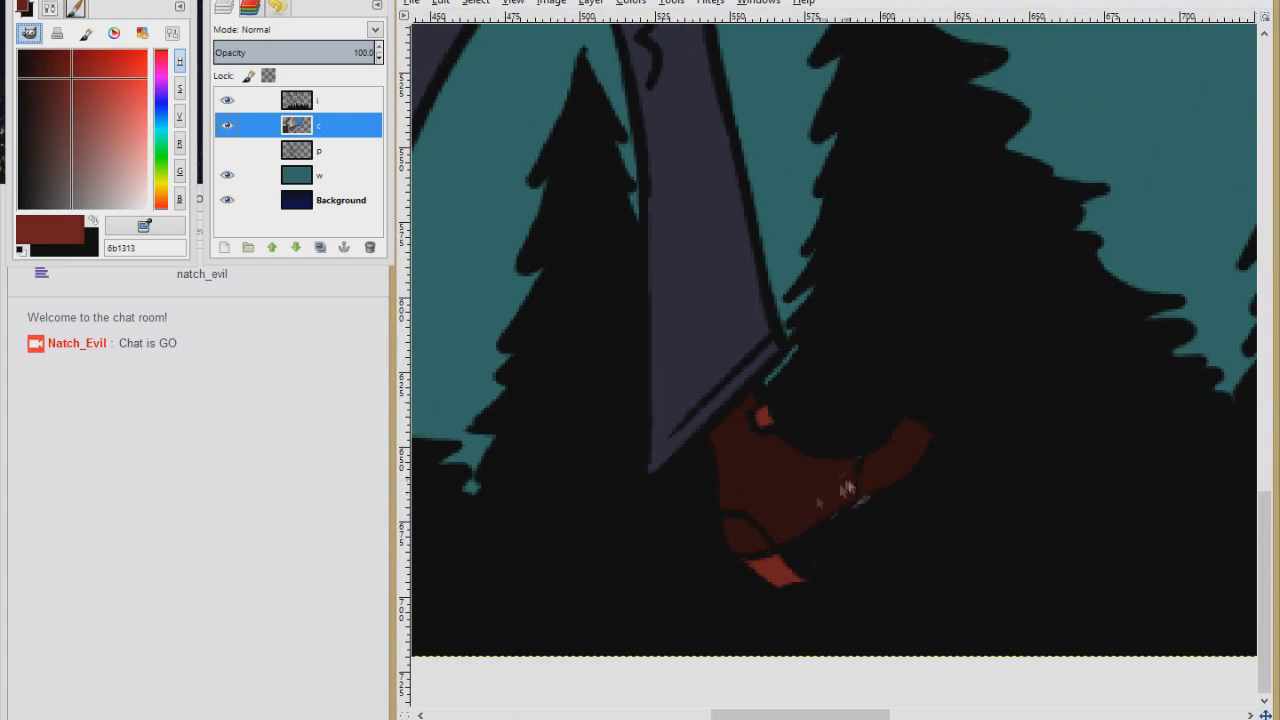
ctrl+click(766, 271)
scroll(737, 320, up, 8)
scroll(737, 320, left, 5)
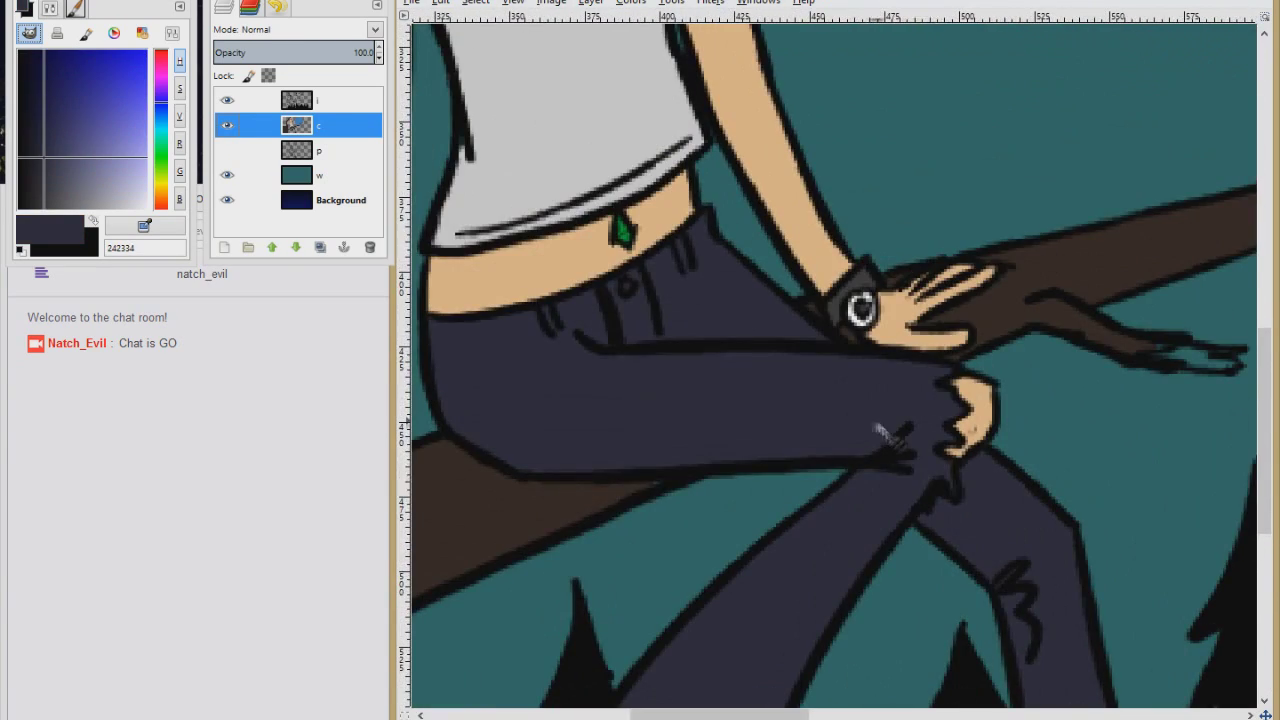
Step: Fill the unpainted twig ends of the branch with dark brown 2b201b and sample the leaf's reddish brown 752915
ctrl+click(657, 486)
scroll(857, 400, up, 3)
scroll(857, 400, right, 4)
scroll(1029, 471, up, 3)
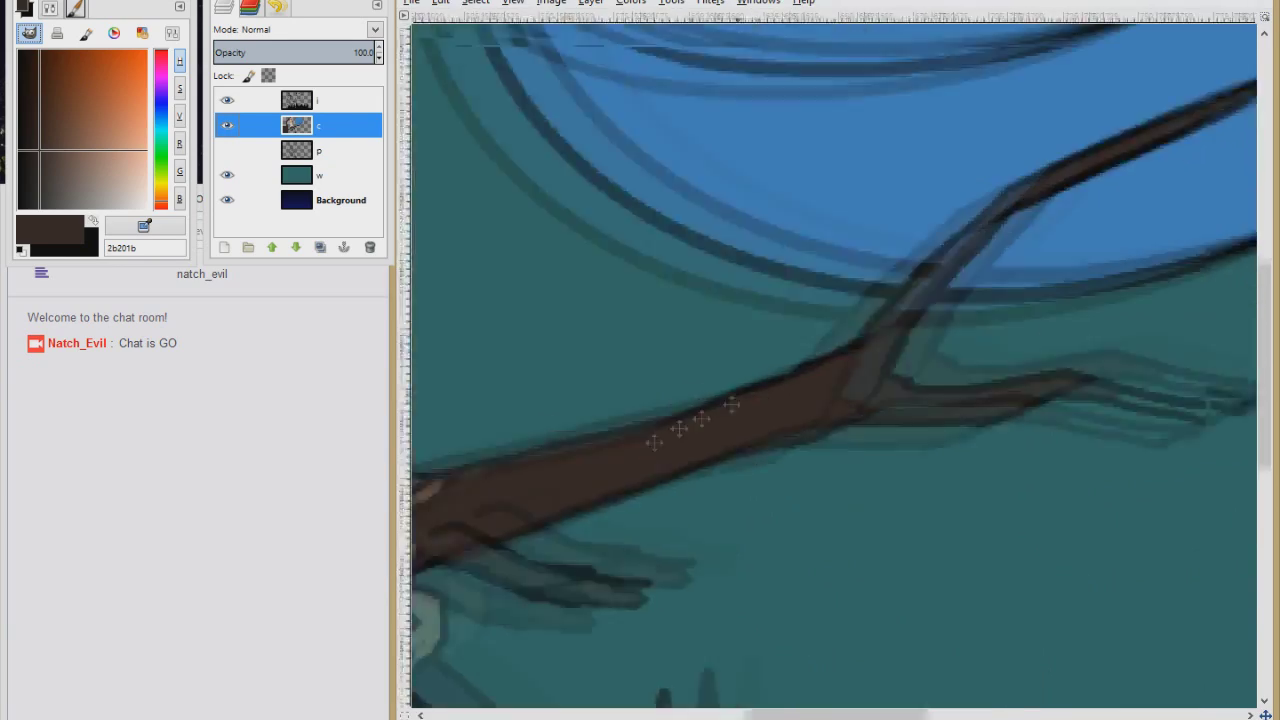
ctrl+click(1110, 218)
scroll(1050, 240, left, 10)
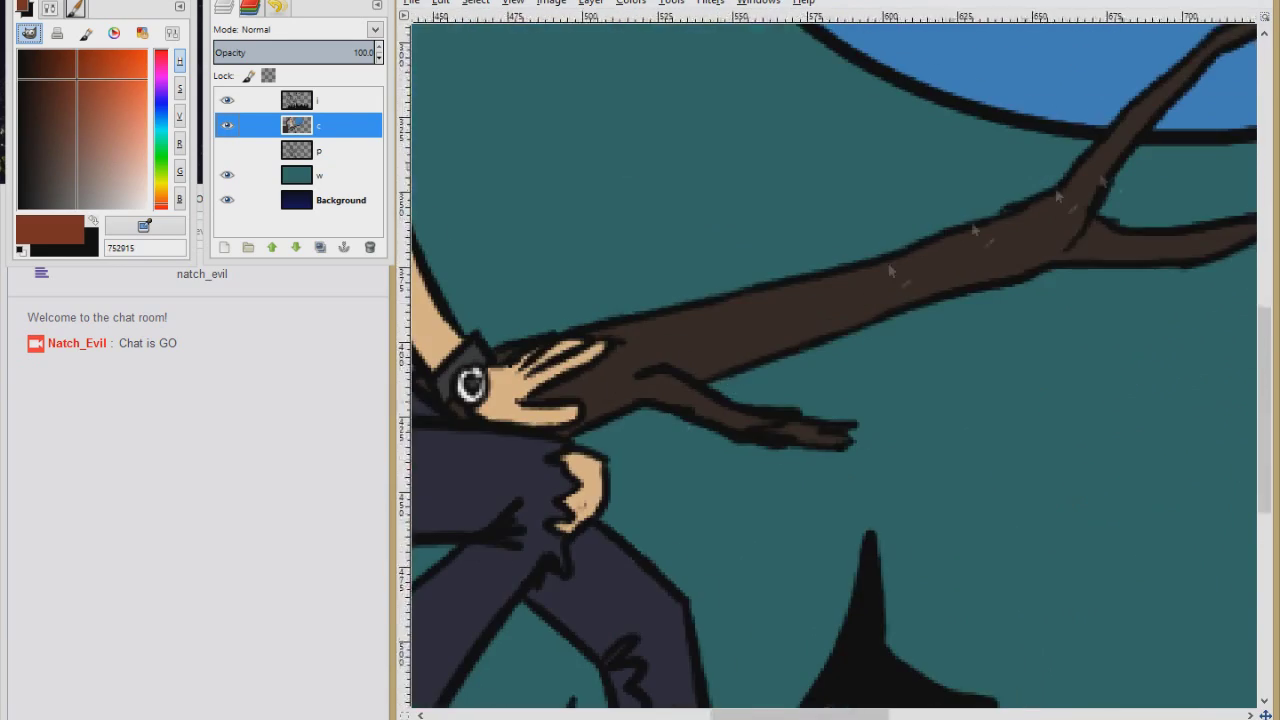
Step: Paint blue 3330bd tattoo swirls from the bare arm's shoulder down to the elbow
scroll(983, 225, down, 6)
scroll(945, 345, up, 5)
scroll(945, 345, right, 5)
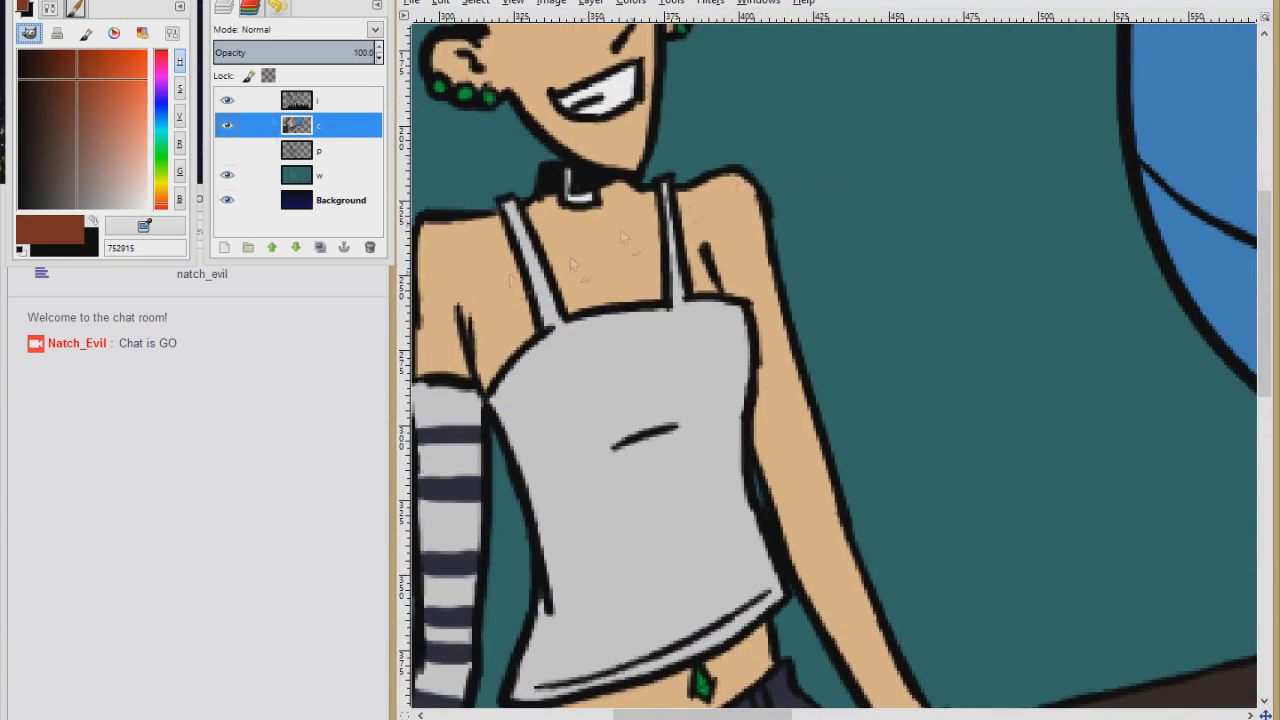
click(160, 158)
drag(753, 285, 721, 279)
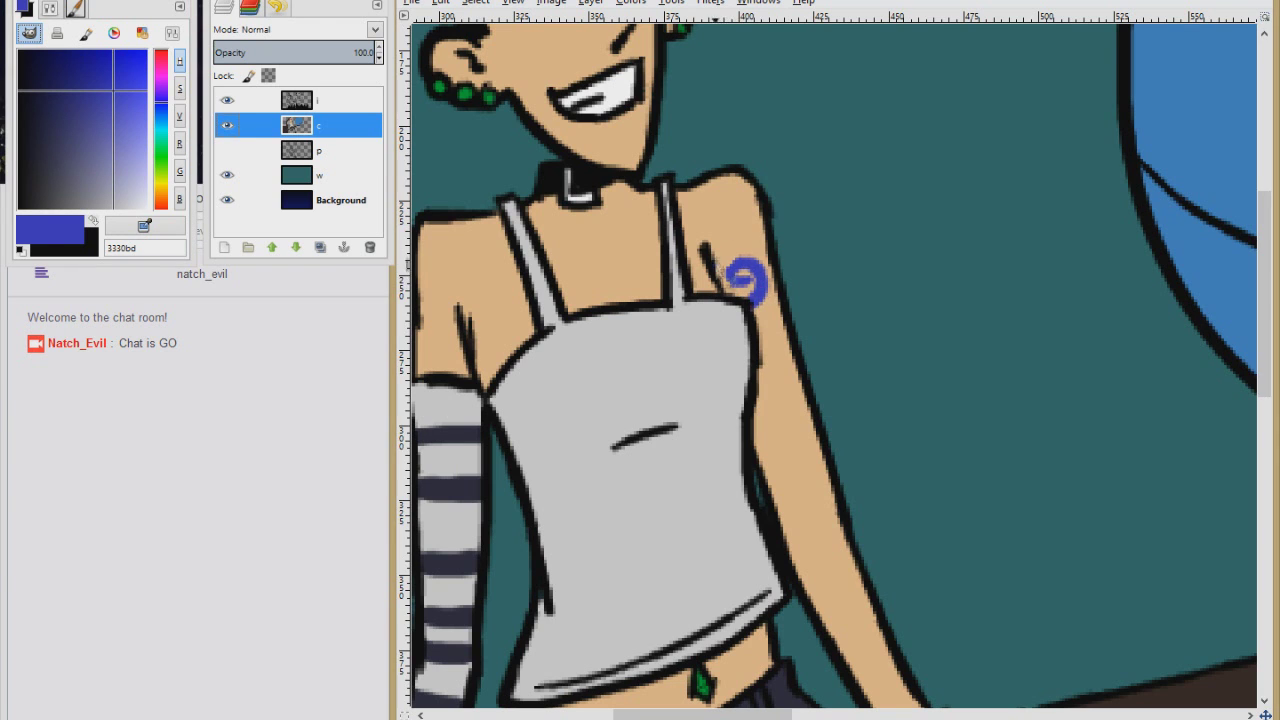
drag(785, 362, 762, 505)
scroll(820, 420, down, 4)
drag(800, 224, 765, 345)
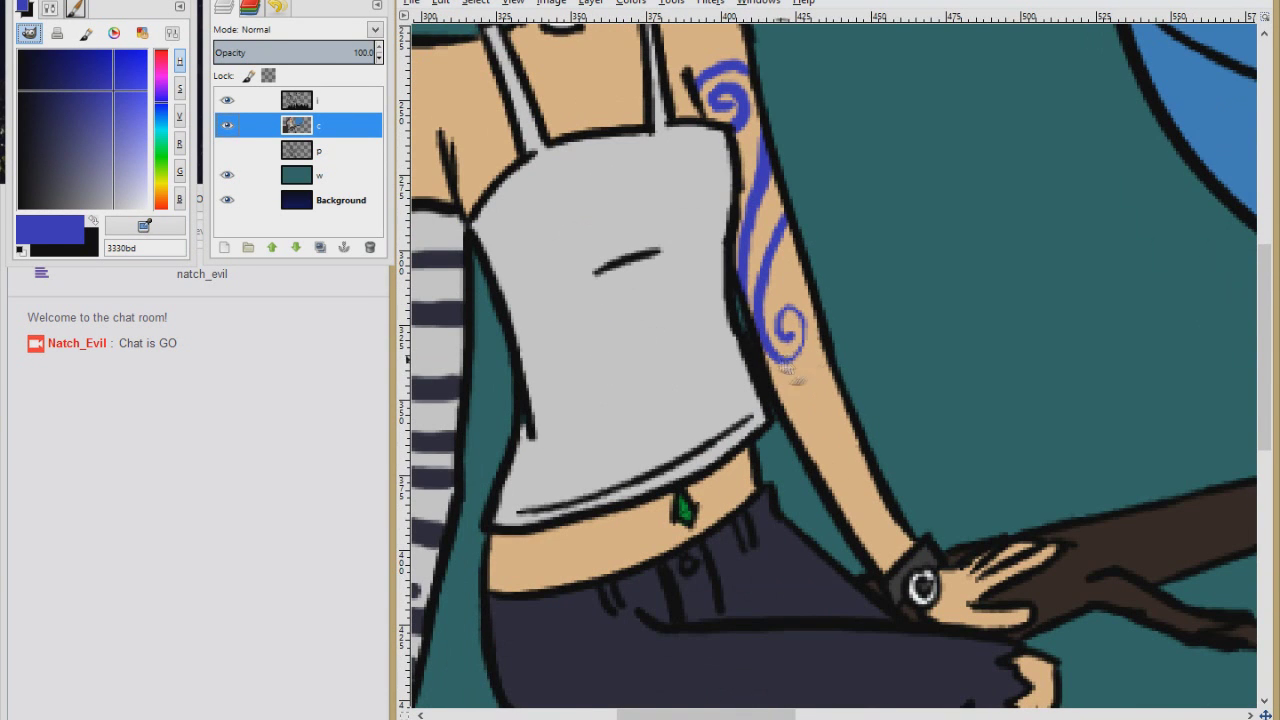
Step: Add thorny green 07851c vines to the tattoo across the upper arm, elbow and shoulder
click(160, 108)
click(86, 66)
drag(795, 238, 742, 198)
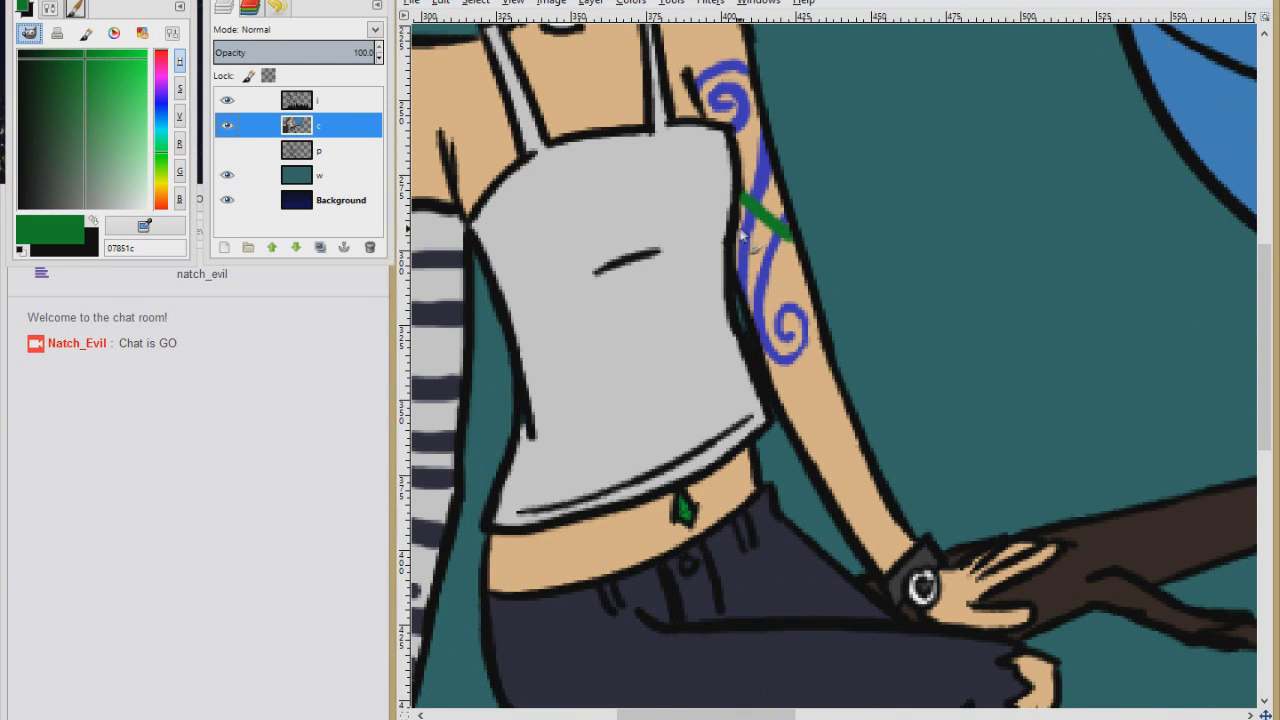
mouse_move(795, 392)
mouse_down()
mouse_move(816, 446)
mouse_move(833, 397)
mouse_up()
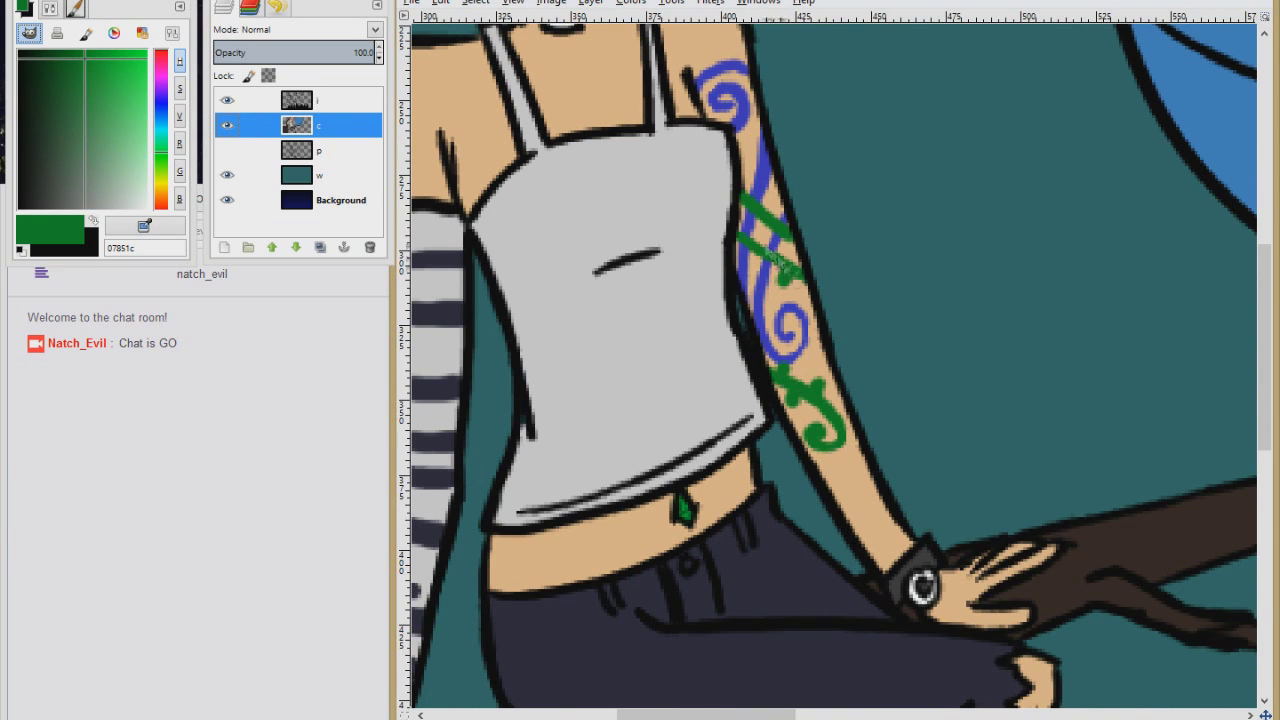
scroll(770, 195, up, 5)
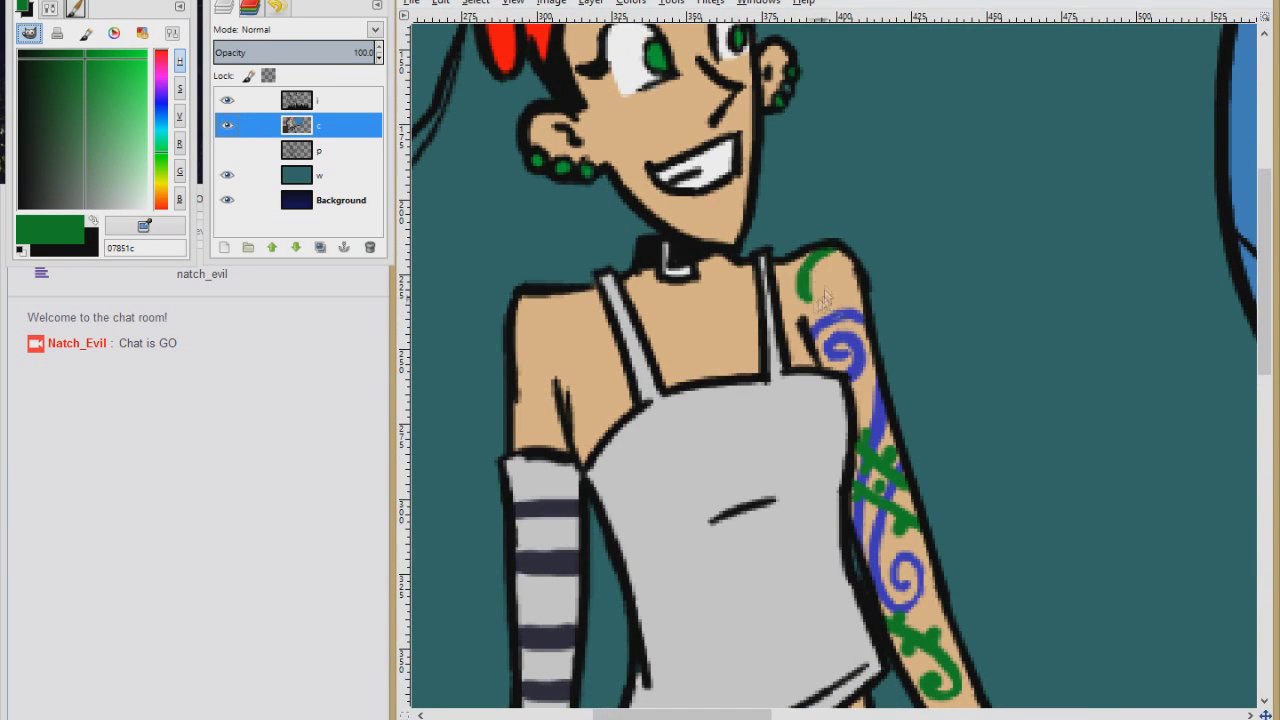
Step: Continue the tattoo down the forearm to the wristband with a blue 3330bd swirl and green 07851c vines
scroll(825, 397, down, 5)
scroll(790, 300, right, 2)
ctrl+click(752, 162)
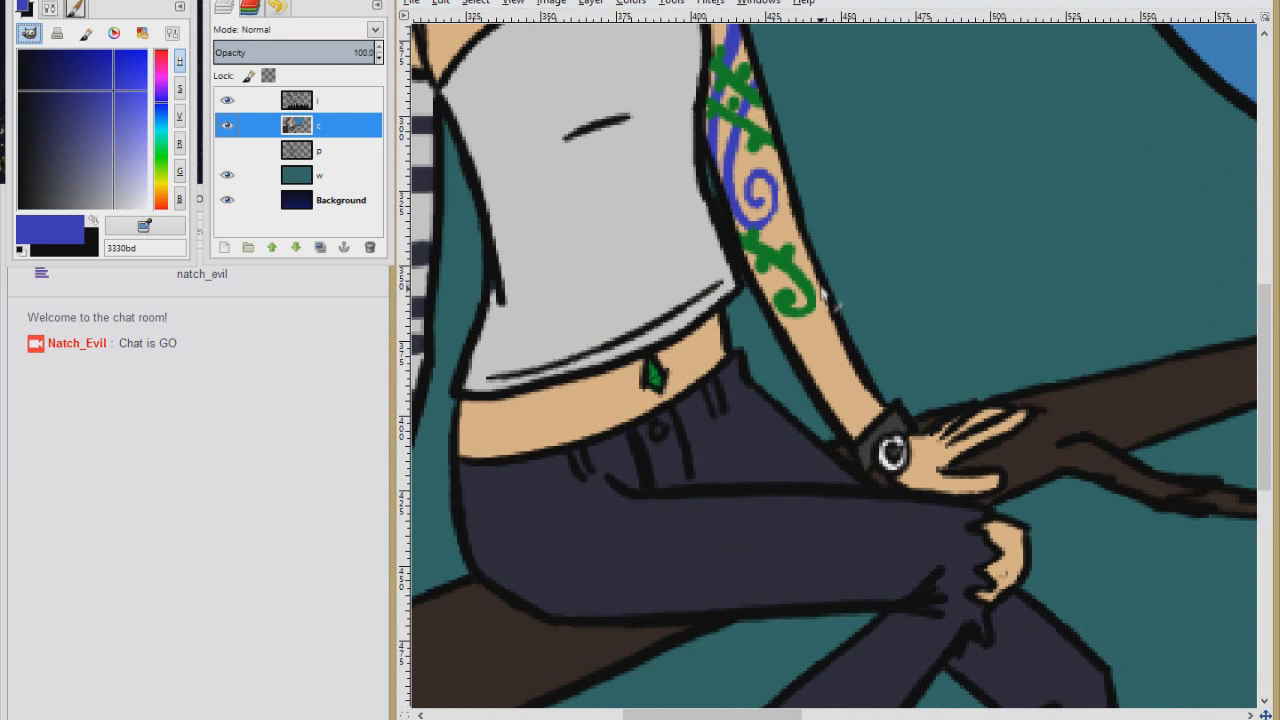
ctrl+click(800, 310)
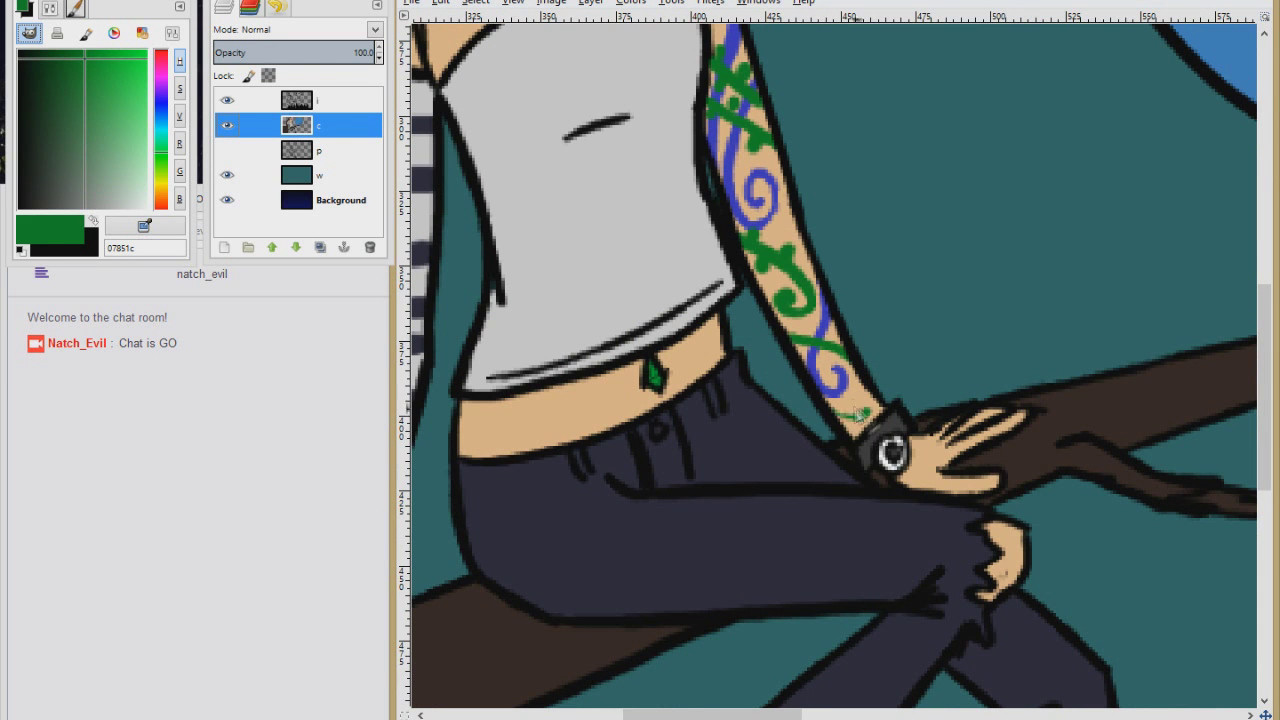
Step: Ink the collarbone lines below the neck in black 000000 on layer "i"
scroll(855, 312, up, 8)
scroll(855, 312, left, 3)
key(Page_Up)
ctrl+click(855, 312)
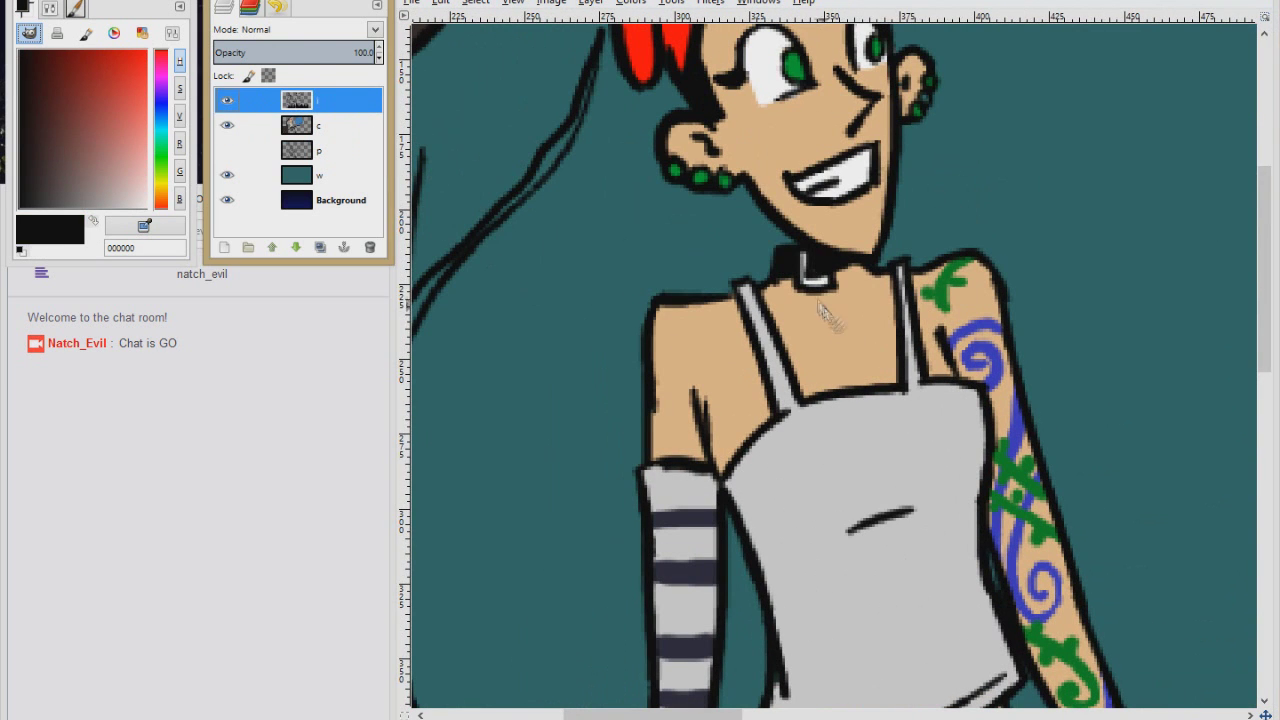
Step: Paint over the heavy ink line at the trunk's base with brown 2b201b and fill the remaining gap on layer "c"
scroll(800, 400, down, 5)
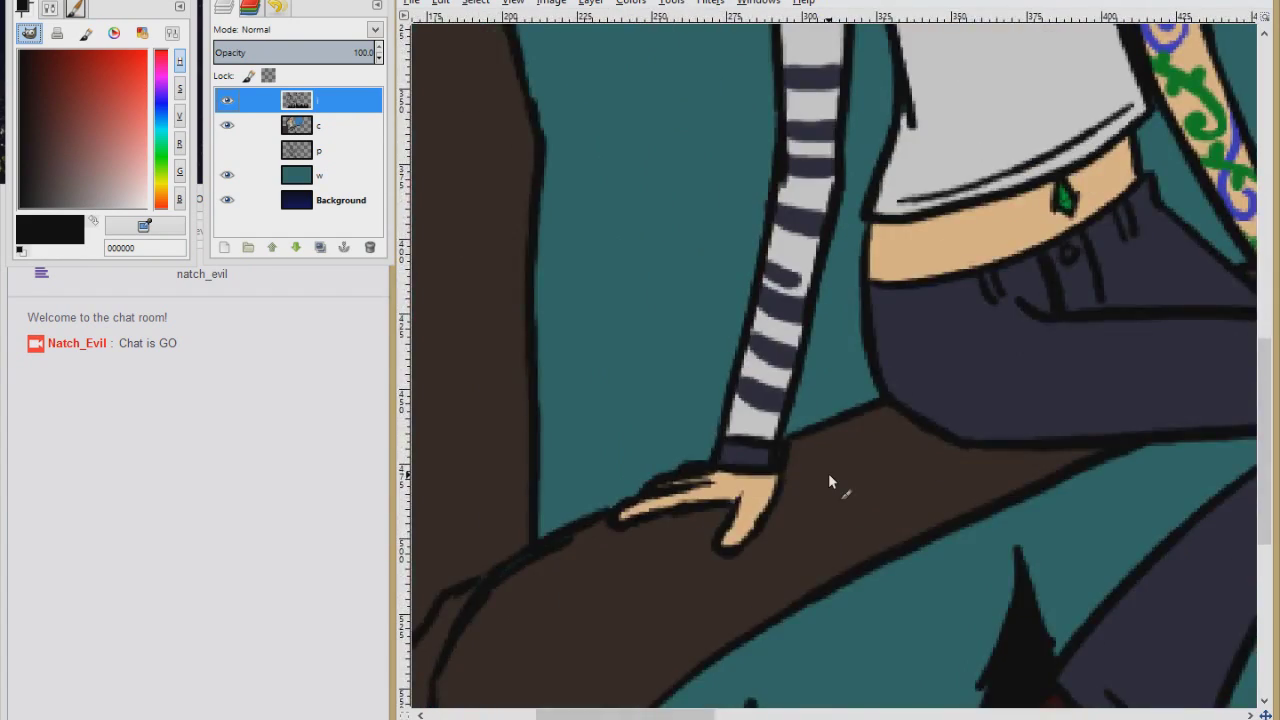
scroll(760, 450, down, 10)
scroll(929, 249, up, 10)
ctrl+click(849, 271)
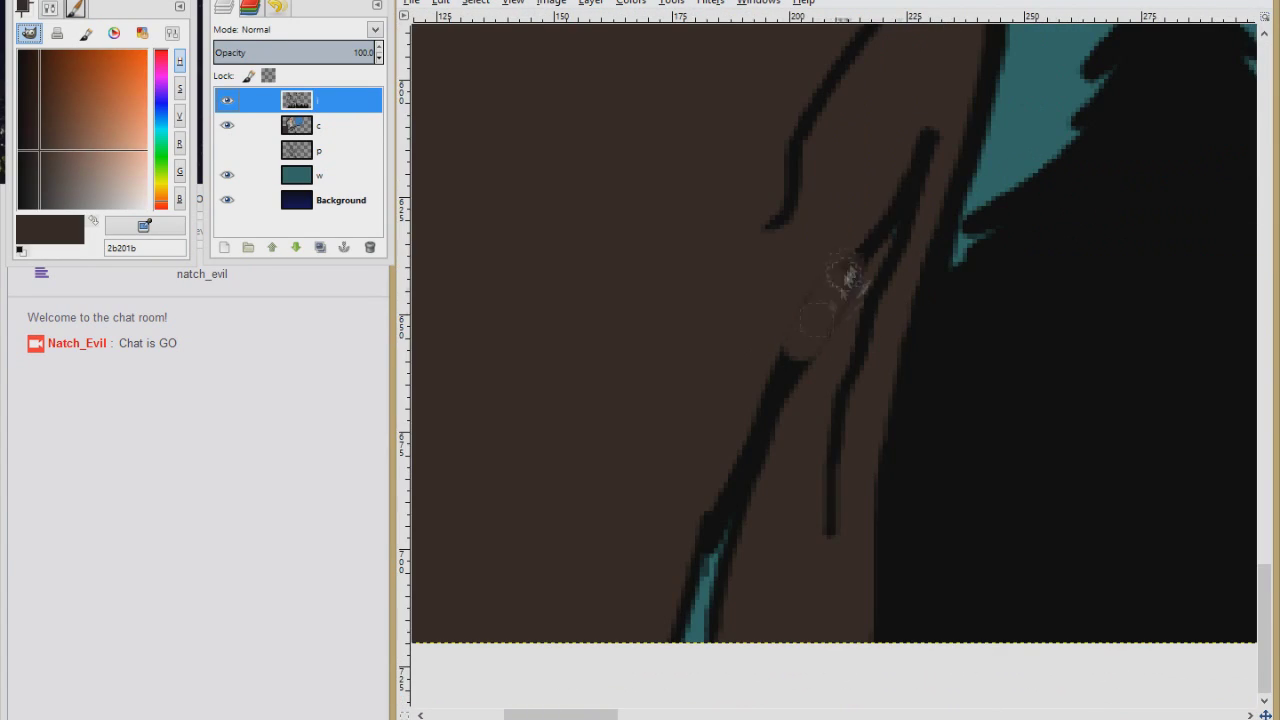
key(Page_Down)
scroll(783, 337, down, 8)
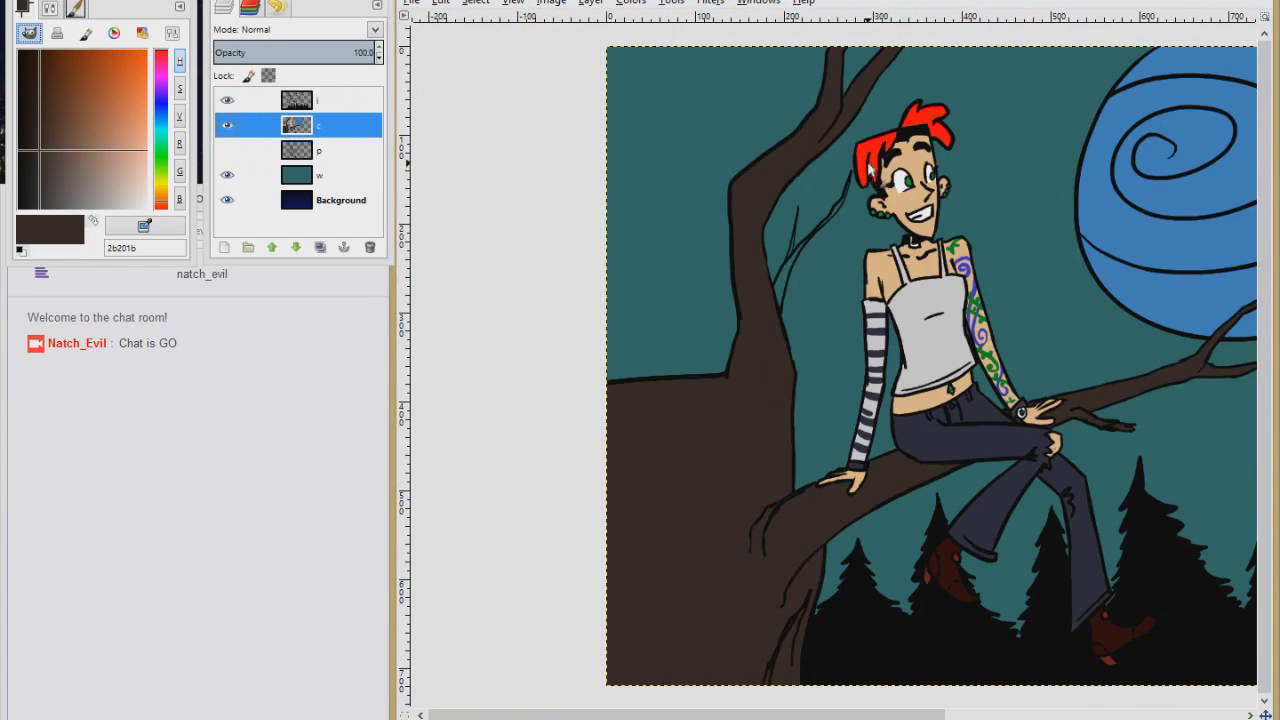
Step: Paint the thin twigs behind the character with darker brown 1c120d
scroll(783, 337, up, 6)
click(33, 125)
drag(962, 155, 922, 210)
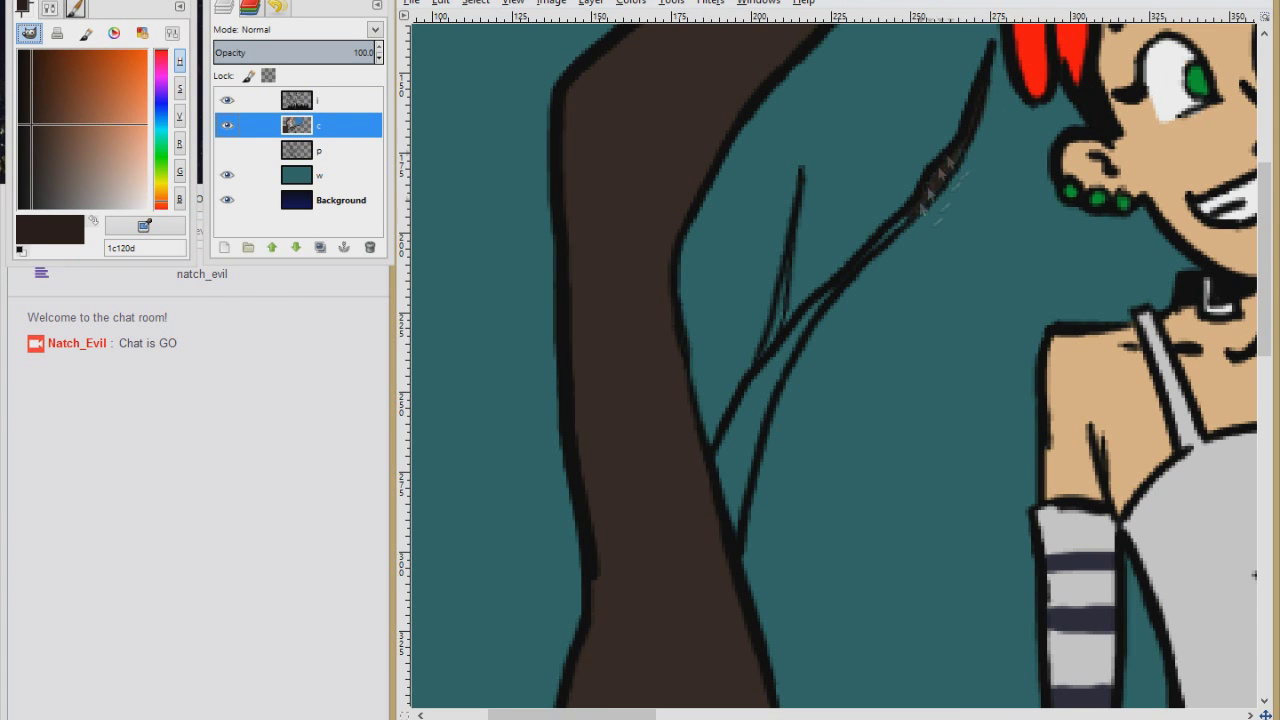
mouse_move(795, 205)
mouse_down()
mouse_move(792, 345)
mouse_move(747, 490)
mouse_move(766, 366)
mouse_up()
scroll(752, 427, down, 2)
scroll(753, 421, down, 3)
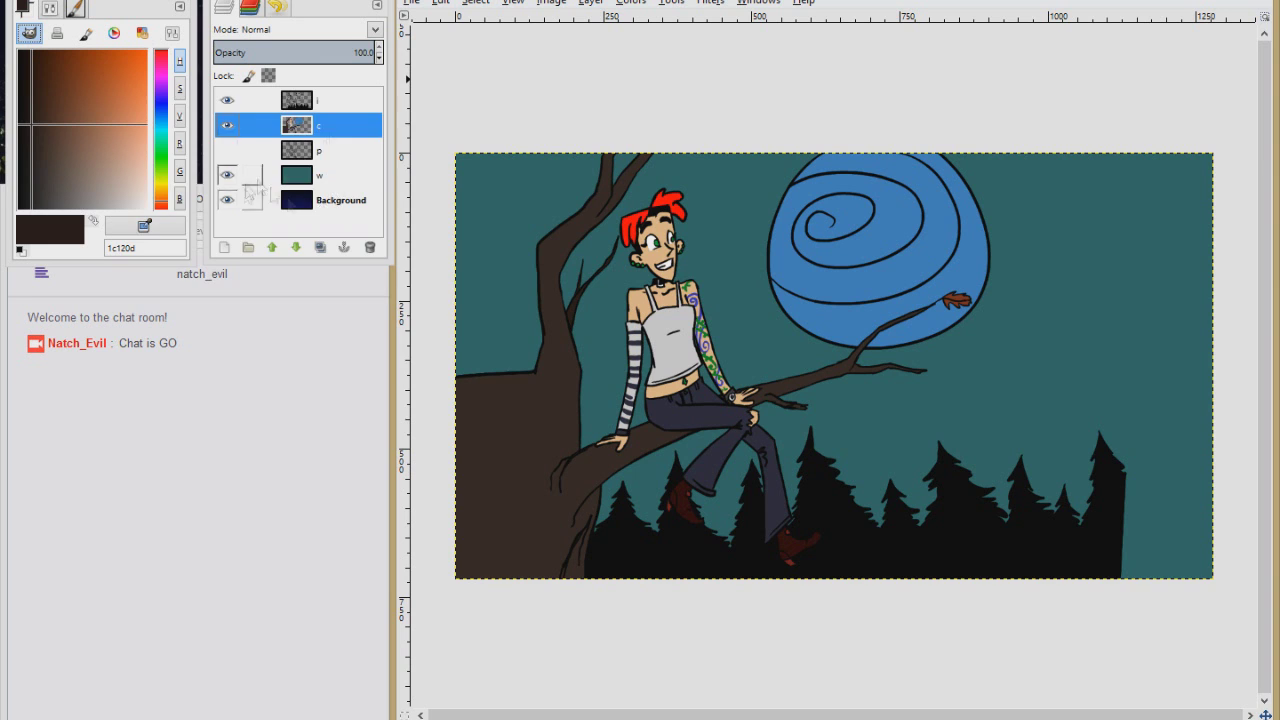
Step: Create a new layer named "s" above layer "c" and hide the teal layer "w"
click(224, 247)
text(s)
click(251, 377)
click(227, 200)
Step: Set layer "s" to 49.5 opacity and shade the side of the hair, the ear and the cheek with dark navy 020220
ctrl+click(752, 240)
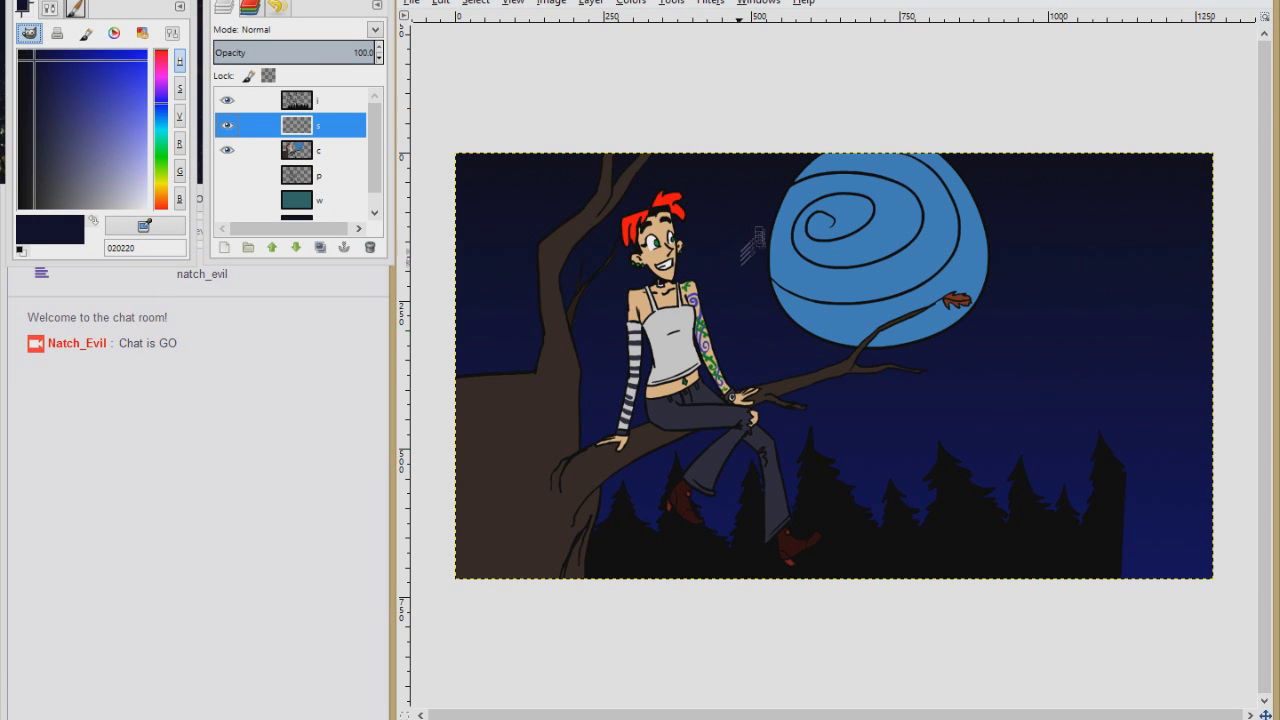
scroll(752, 240, up, 3)
scroll(640, 350, up, 1)
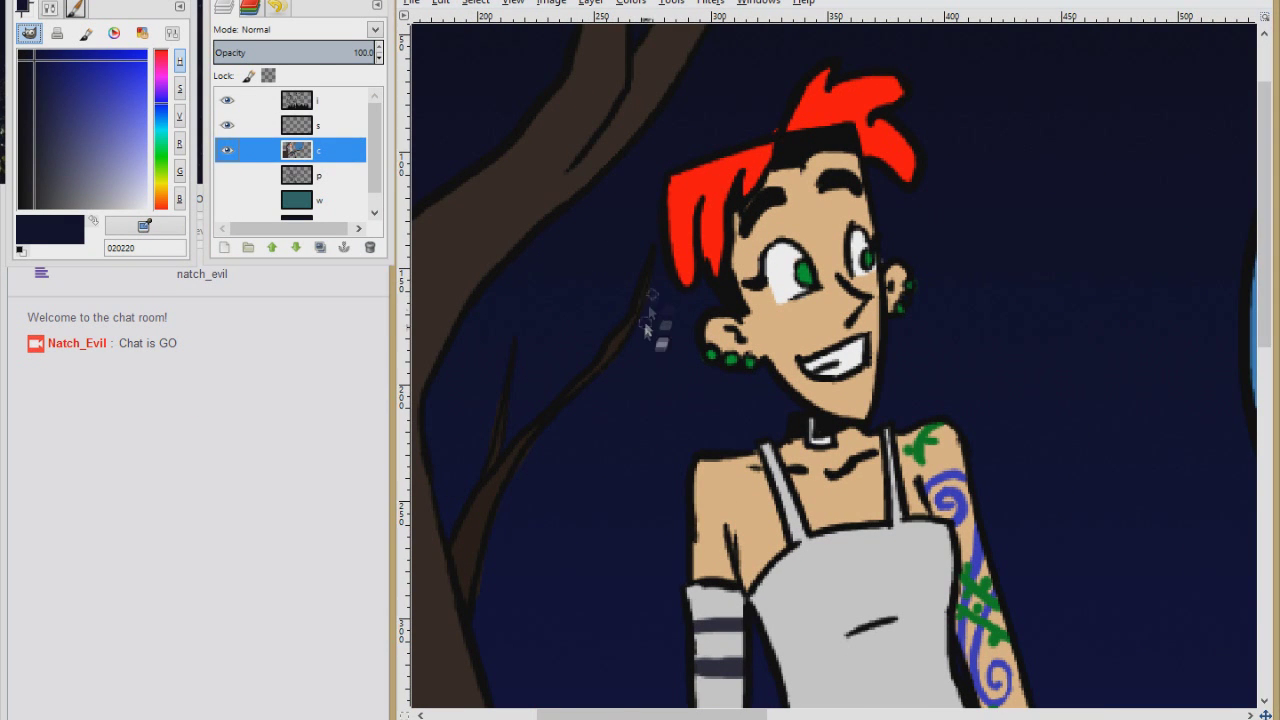
click(306, 50)
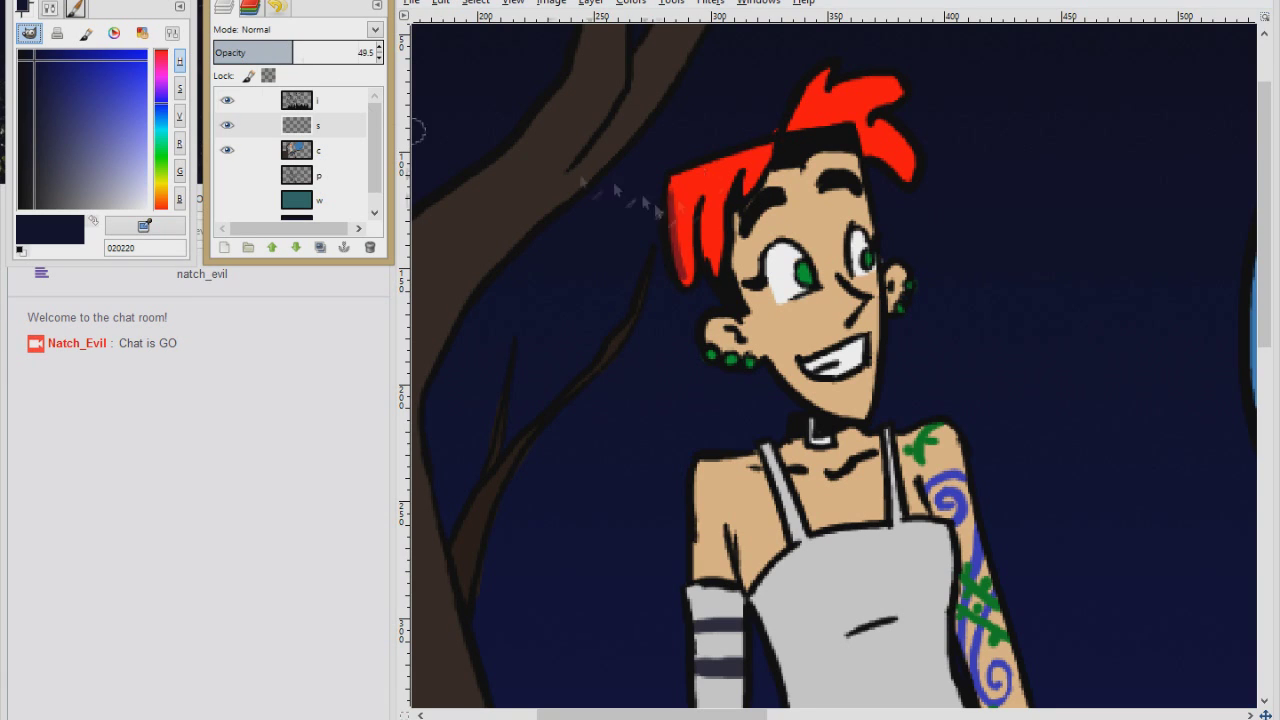
drag(722, 205, 714, 282)
drag(680, 172, 692, 285)
drag(742, 232, 800, 385)
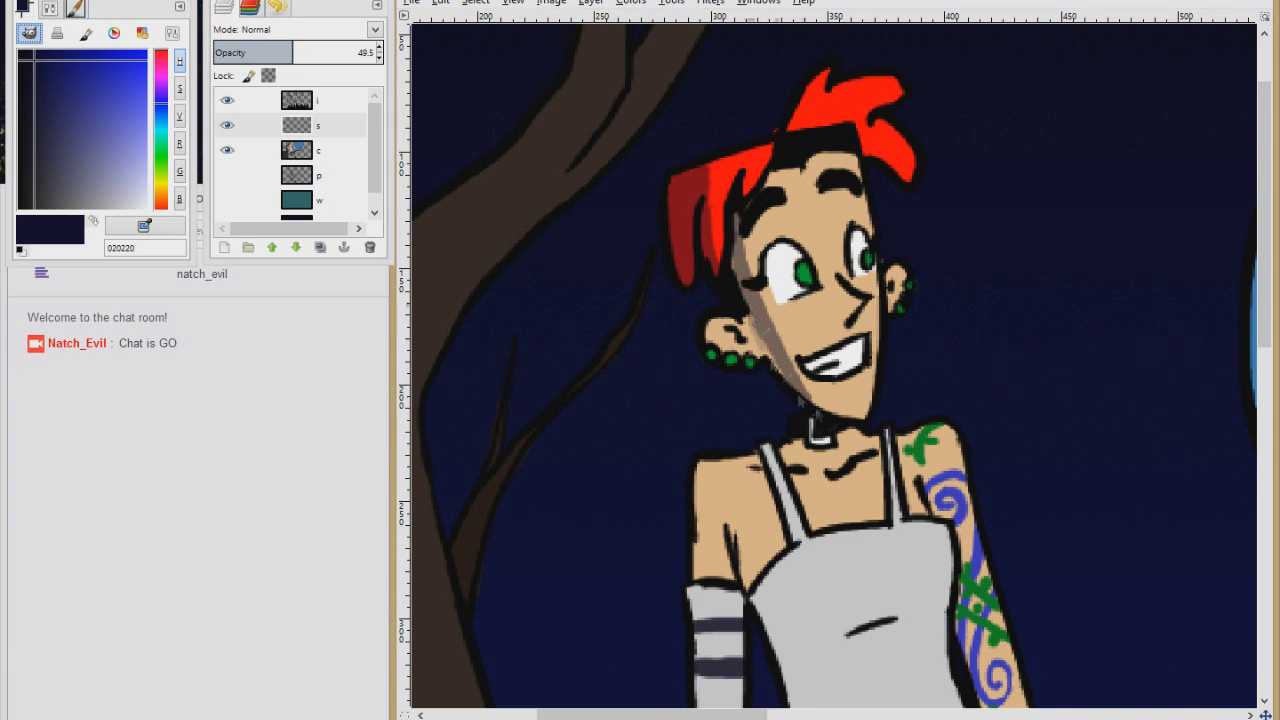
Step: Add white ffffff highlights to the character's green eyes on layer "s"
ctrl+click(800, 272)
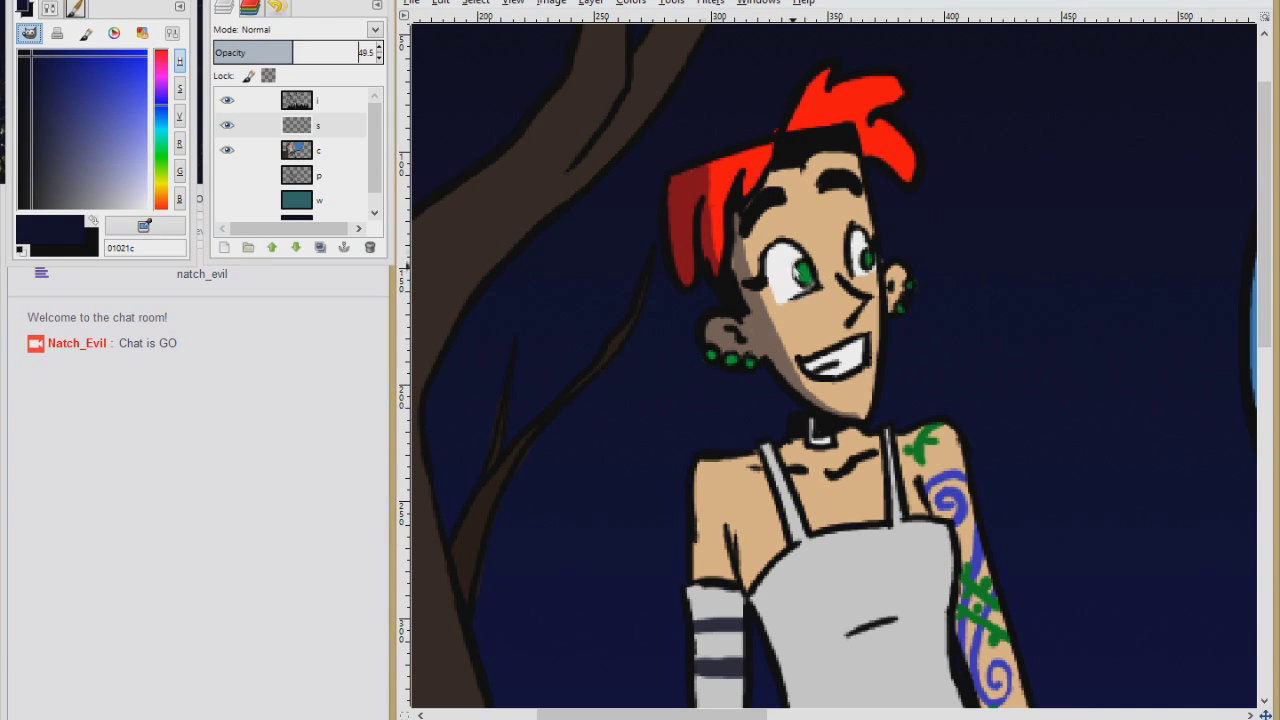
ctrl+click(800, 266)
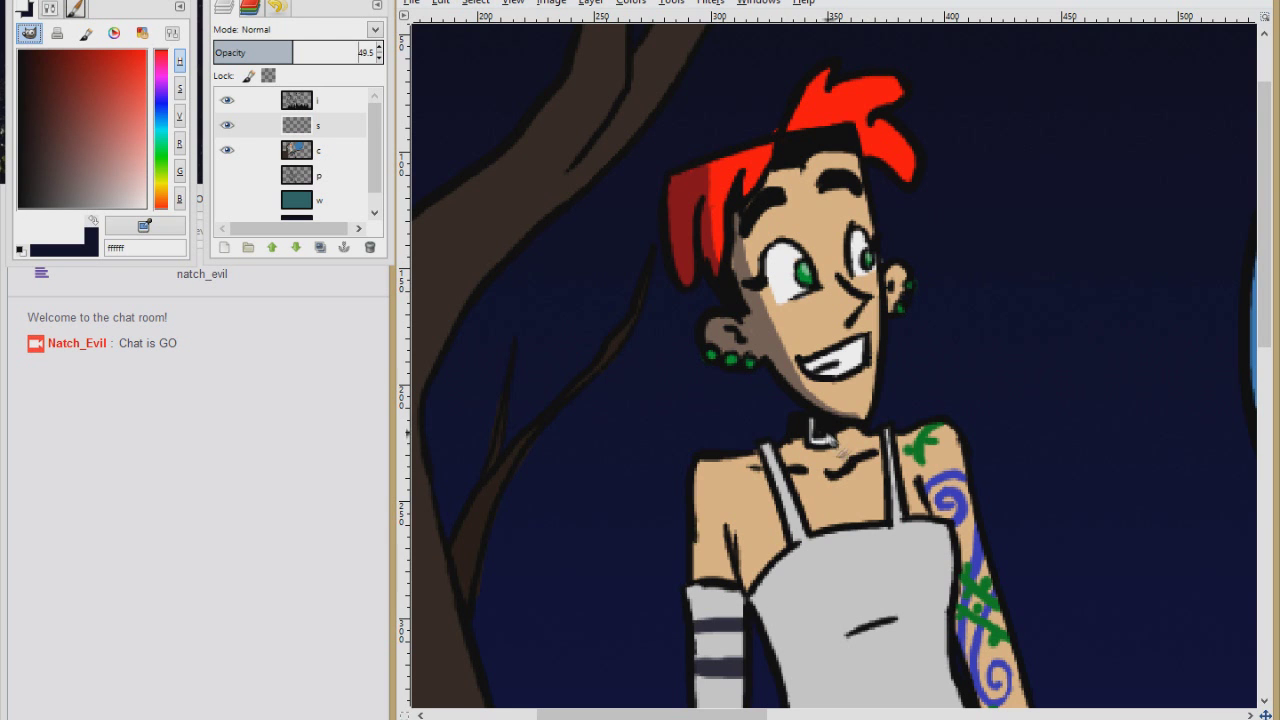
ctrl+click(836, 450)
Step: Shade the neck, chest and shadowed side of the tank top with dark navy 01021c
scroll(863, 444, down, 4)
mouse_move(790, 400)
mouse_down()
mouse_move(800, 456)
mouse_move(880, 545)
mouse_up()
drag(850, 500, 878, 568)
scroll(870, 560, down, 2)
drag(832, 414, 823, 478)
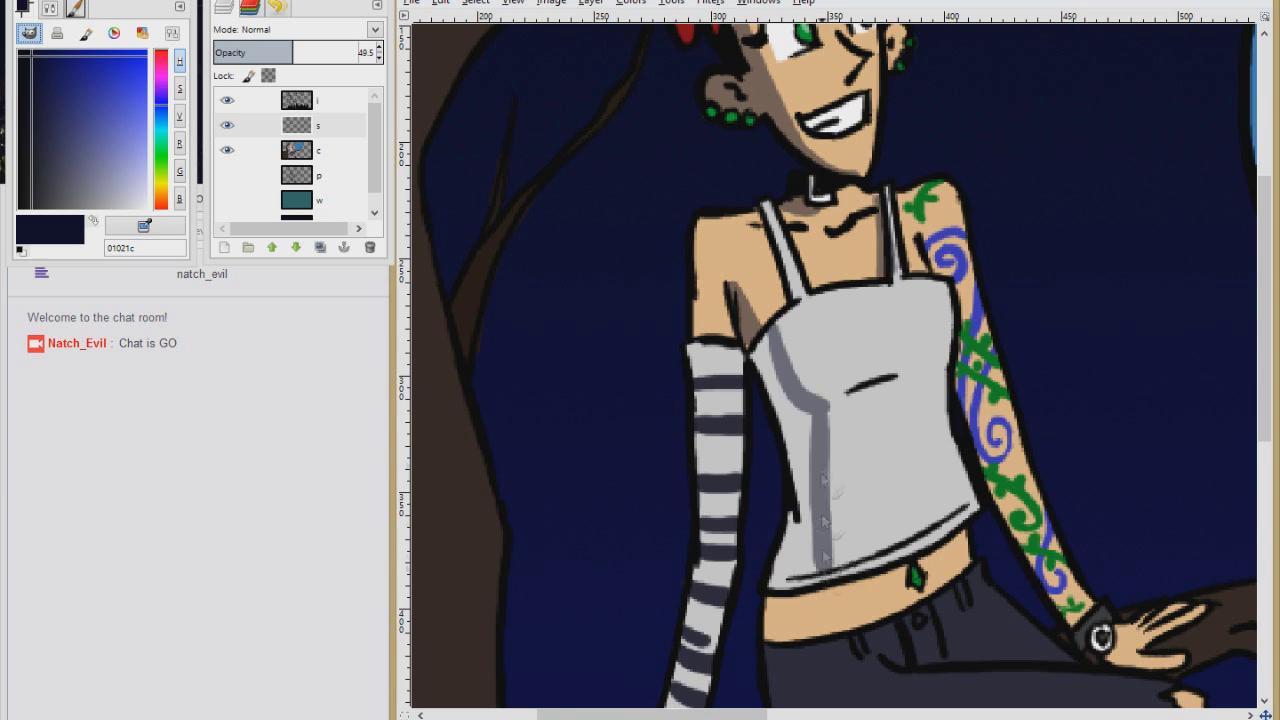
drag(771, 379, 806, 419)
mouse_move(808, 519)
mouse_down()
mouse_move(788, 560)
mouse_move(792, 598)
mouse_up()
Step: Shade the bare midriff and the hip of the trousers with dark navy 01021c
scroll(800, 590, down, 3)
mouse_move(797, 443)
mouse_down()
mouse_move(786, 475)
mouse_move(766, 472)
mouse_move(822, 580)
mouse_up()
drag(760, 480, 822, 600)
scroll(698, 257, up, 1)
Step: Shade the shadowed side of the striped arm warmer down to the hand on the branch
drag(698, 258, 692, 260)
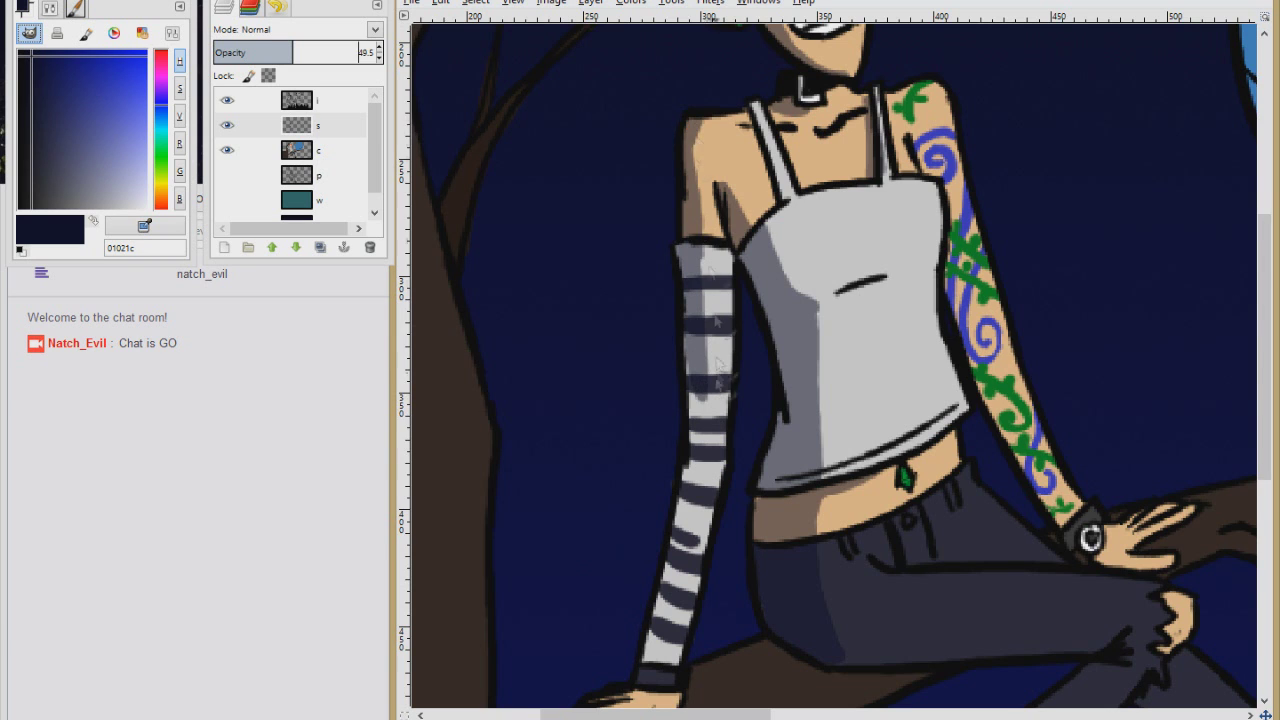
drag(716, 381, 700, 455)
scroll(700, 455, down, 3)
scroll(700, 455, left, 1)
drag(740, 300, 688, 503)
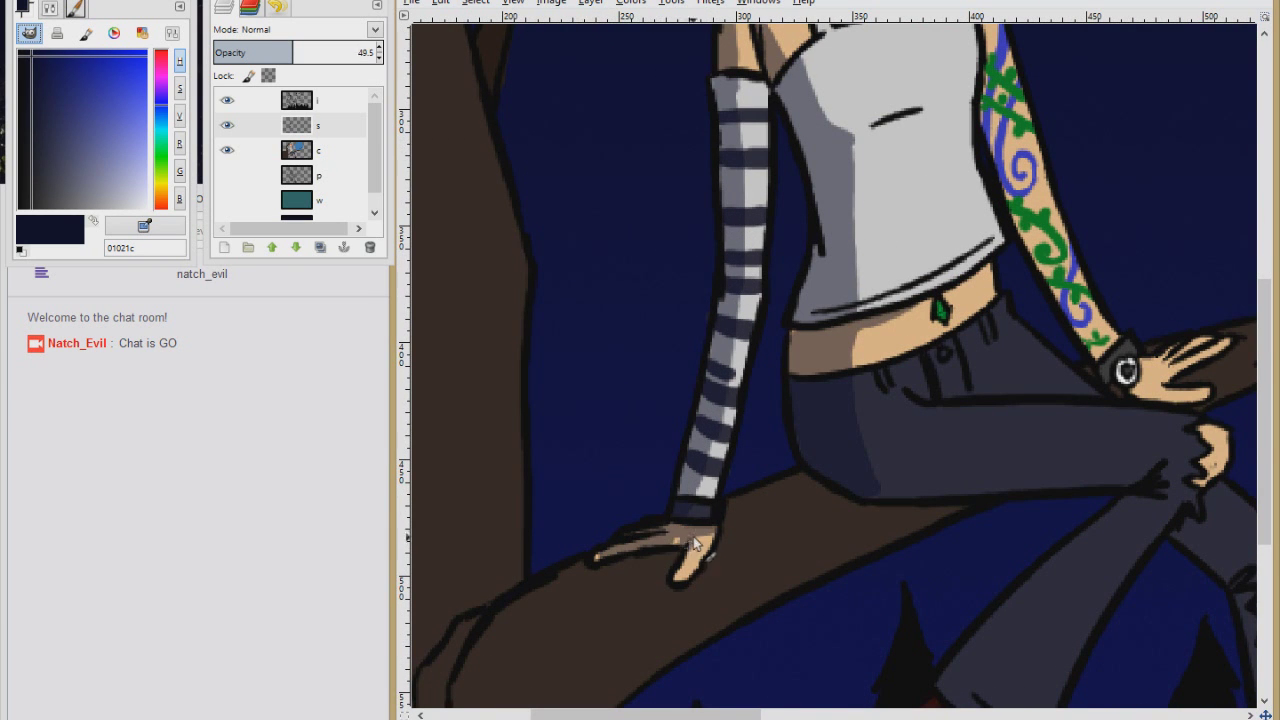
Step: Shade the lower part of the horizontal thigh with dark navy 01021c
scroll(808, 455, right, 3)
scroll(808, 455, up, 1)
drag(685, 440, 1022, 485)
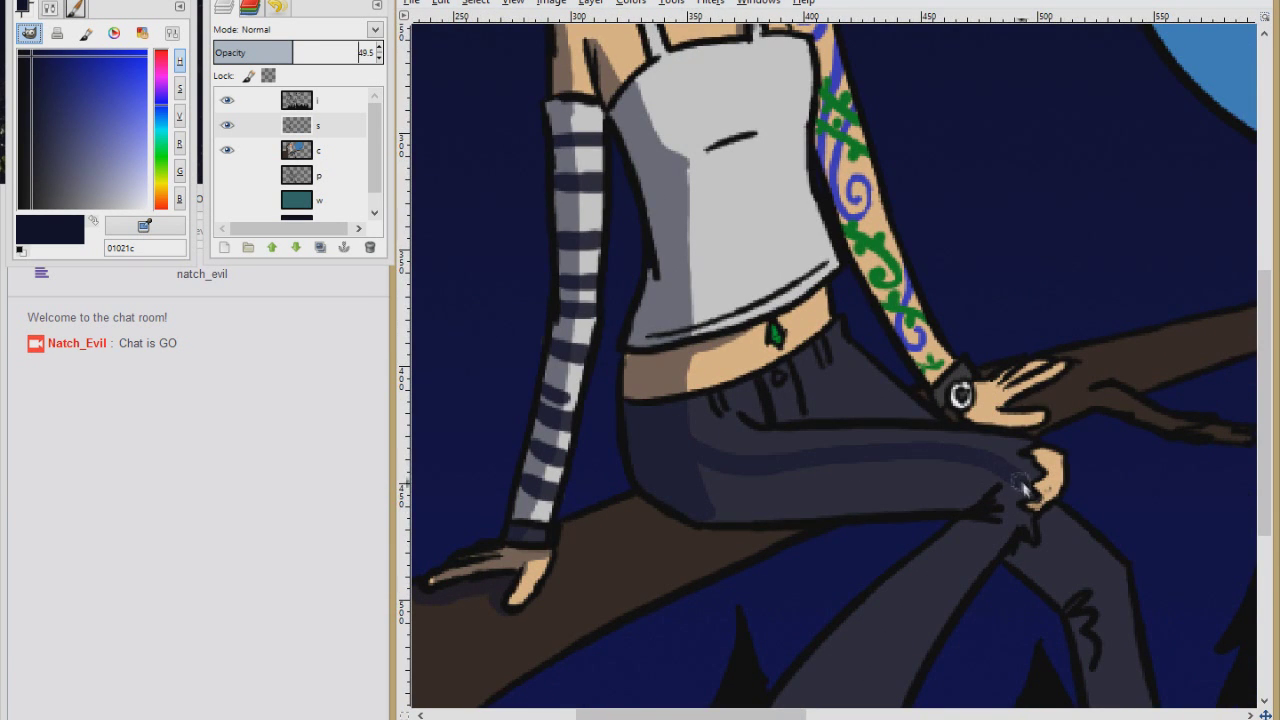
mouse_move(712, 512)
mouse_down()
mouse_move(1015, 498)
mouse_move(706, 488)
mouse_up()
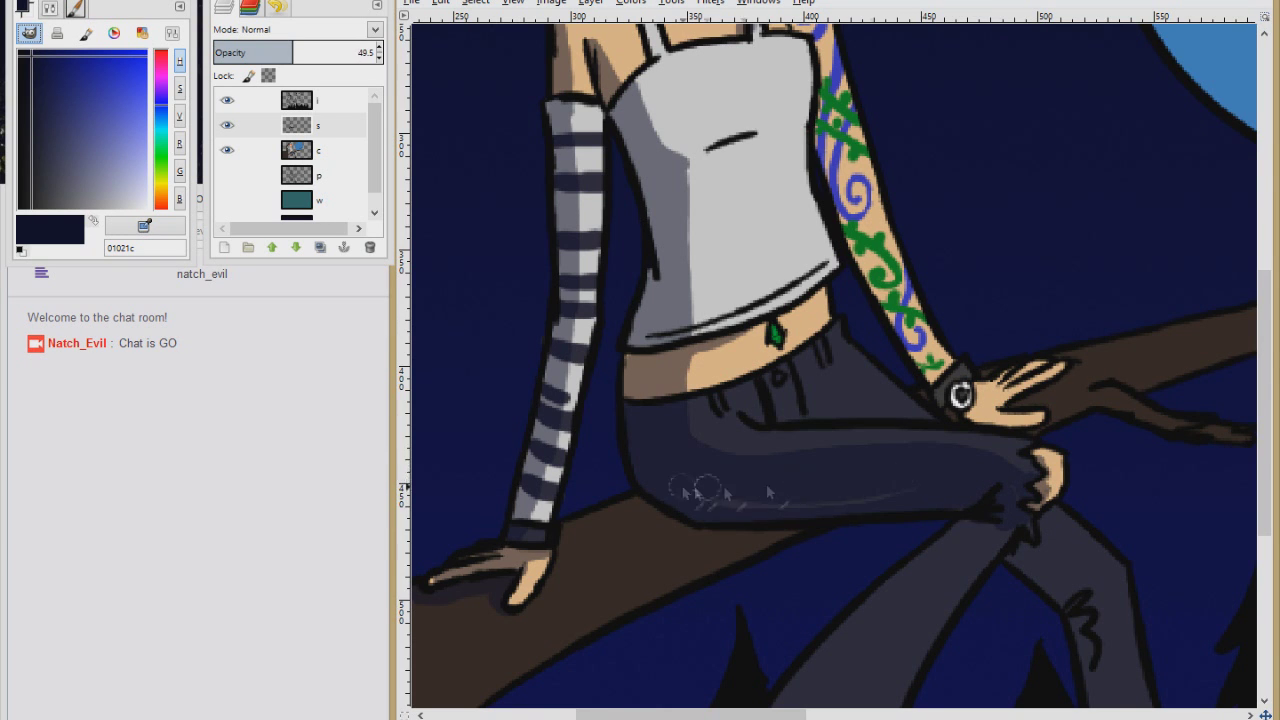
Step: Shade the trousers over the knee and down both lower legs on layer "s"
scroll(900, 345, down, 4)
scroll(900, 345, right, 3)
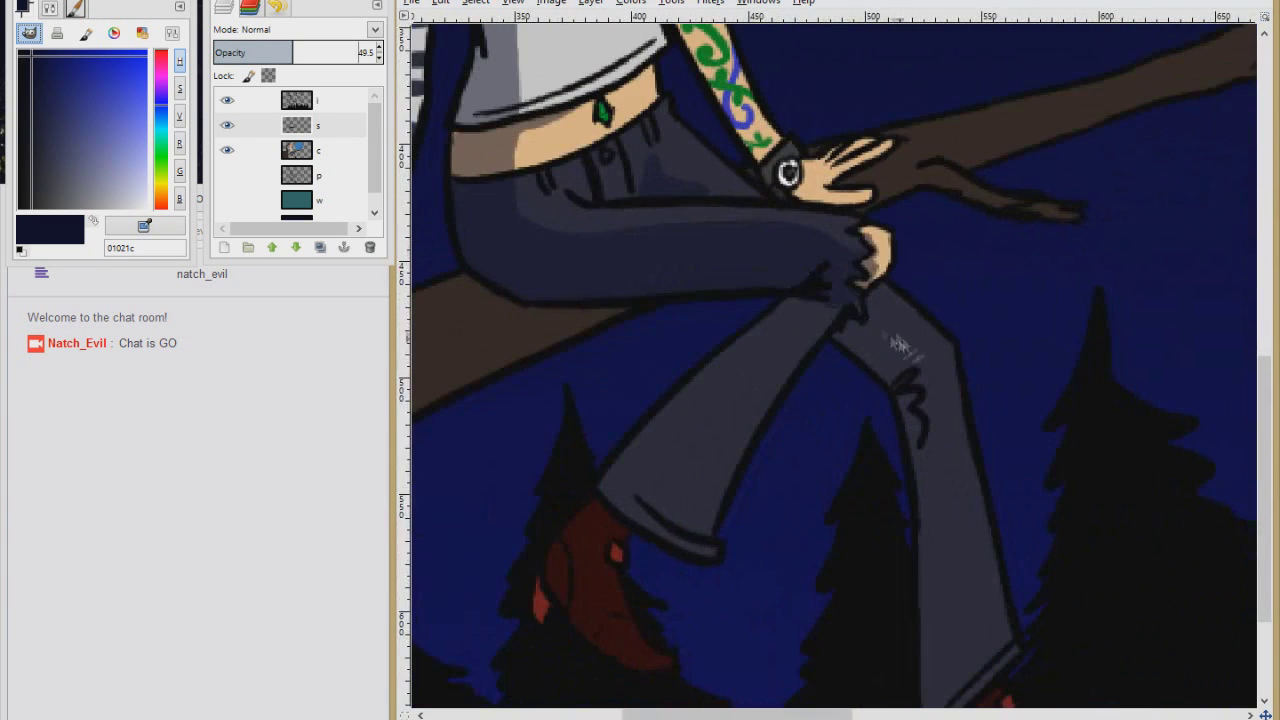
scroll(910, 385, down, 3)
scroll(910, 385, right, 2)
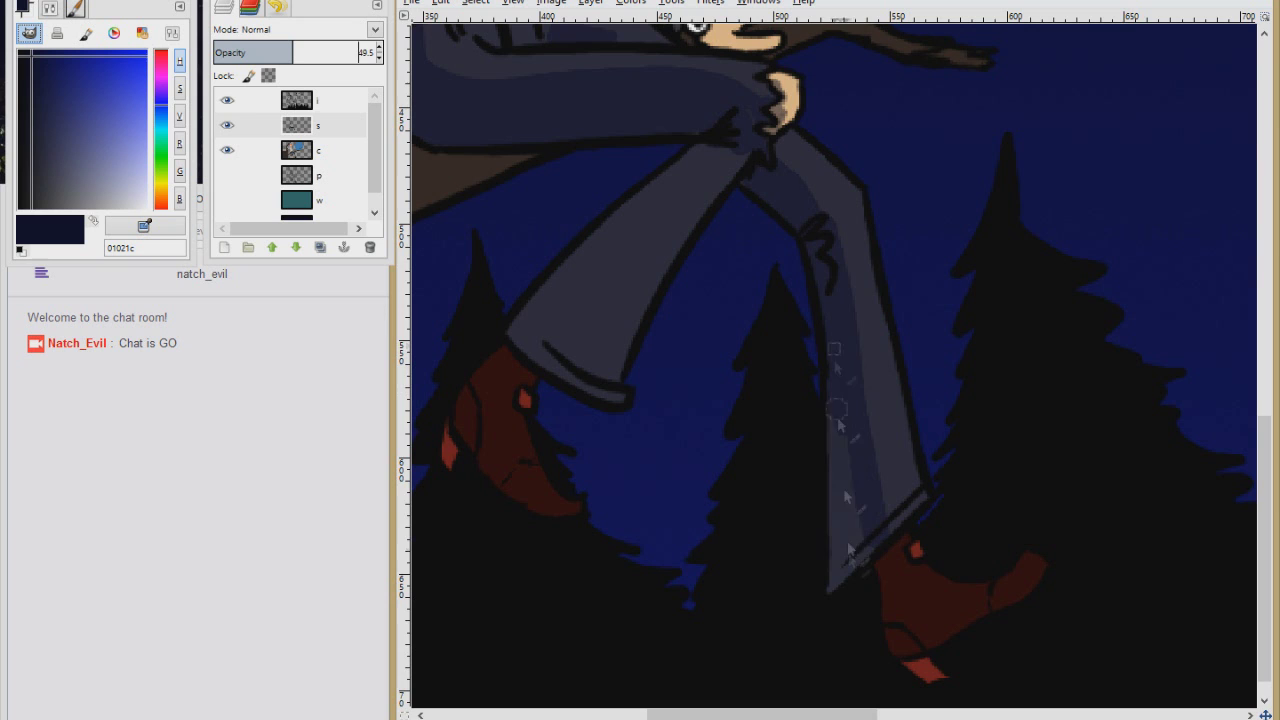
drag(690, 198, 548, 297)
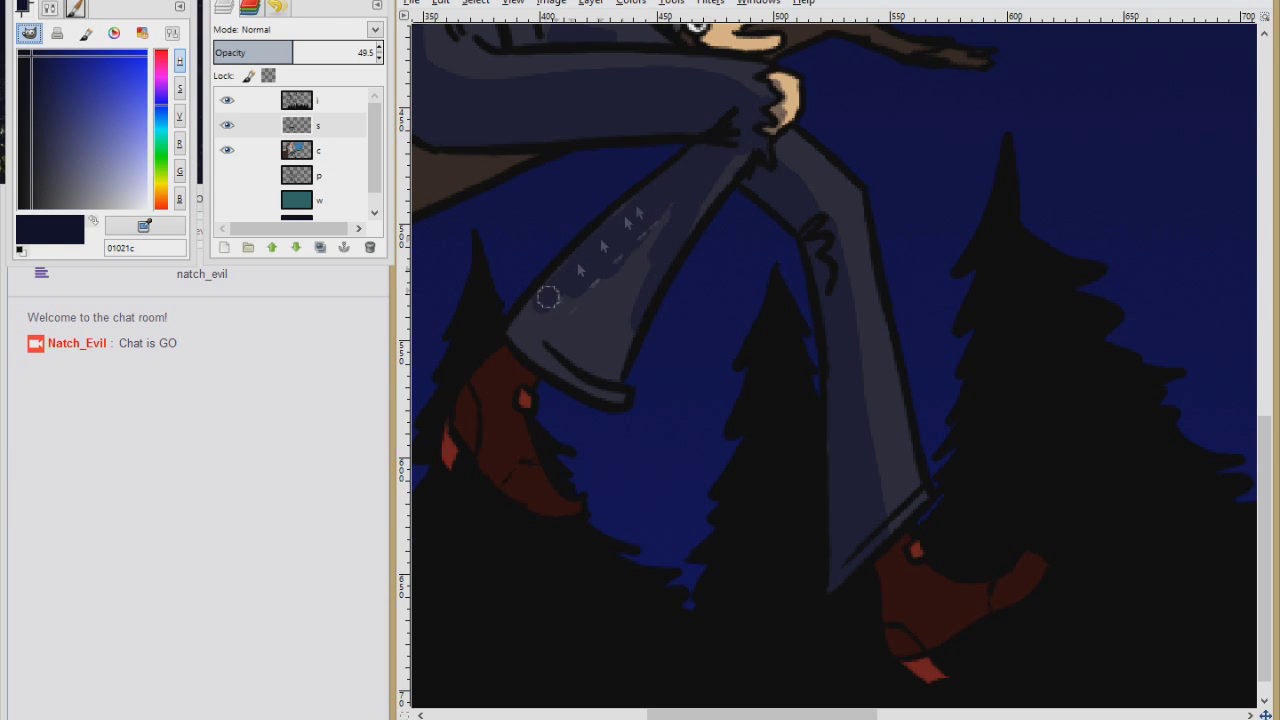
scroll(700, 260, down, 2)
scroll(700, 260, left, 3)
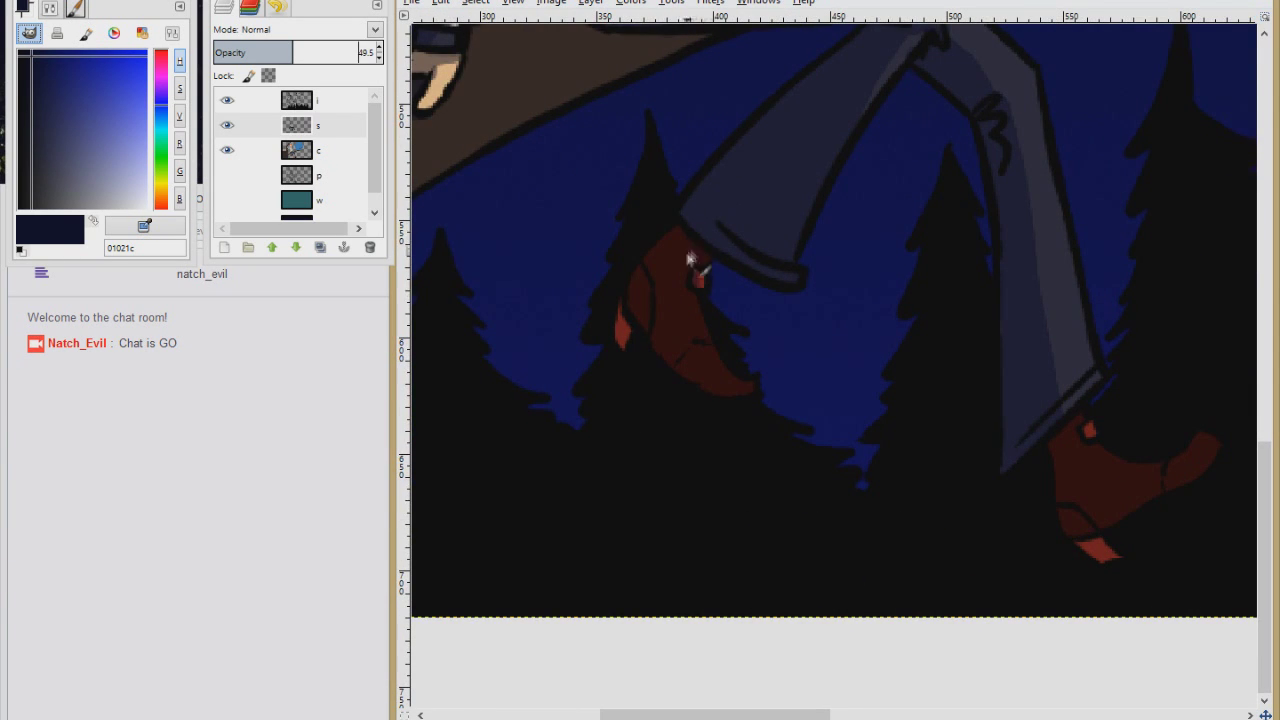
Step: Shade both red boots with dark navy 01021c and add curved white ffffff highlights to them
key(x)
drag(690, 314, 722, 380)
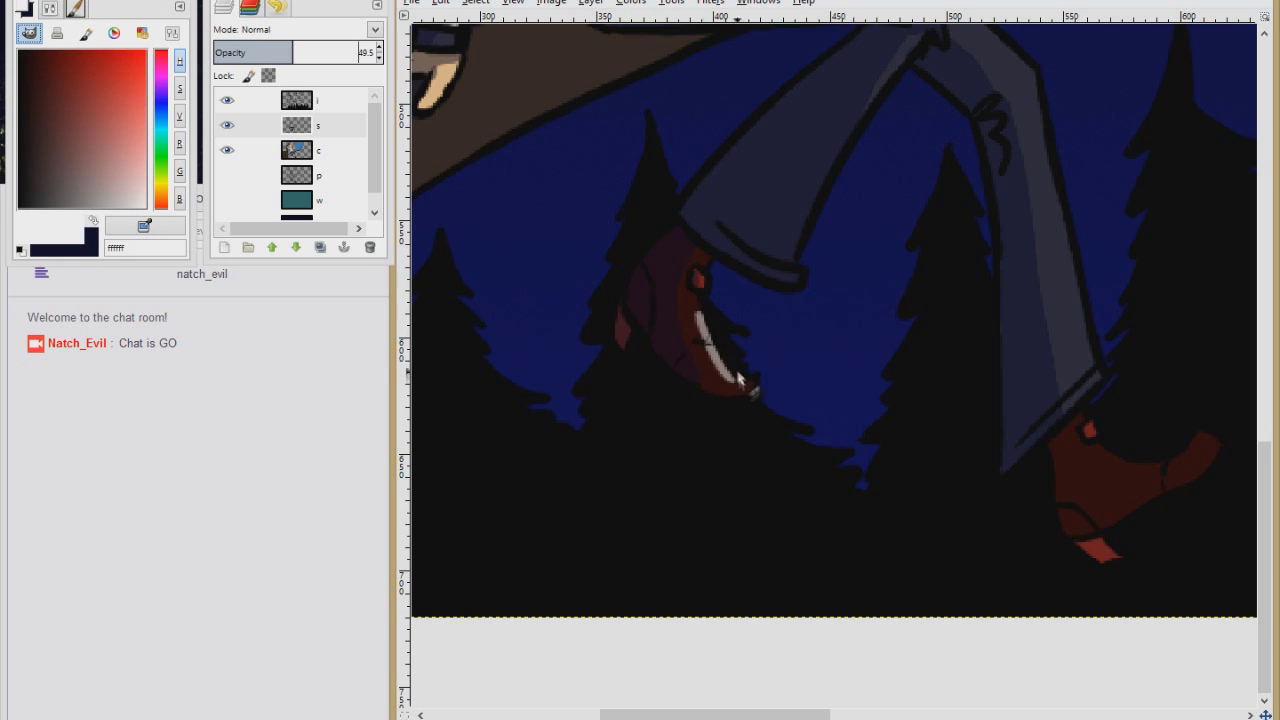
scroll(986, 447, right, 3)
key(x)
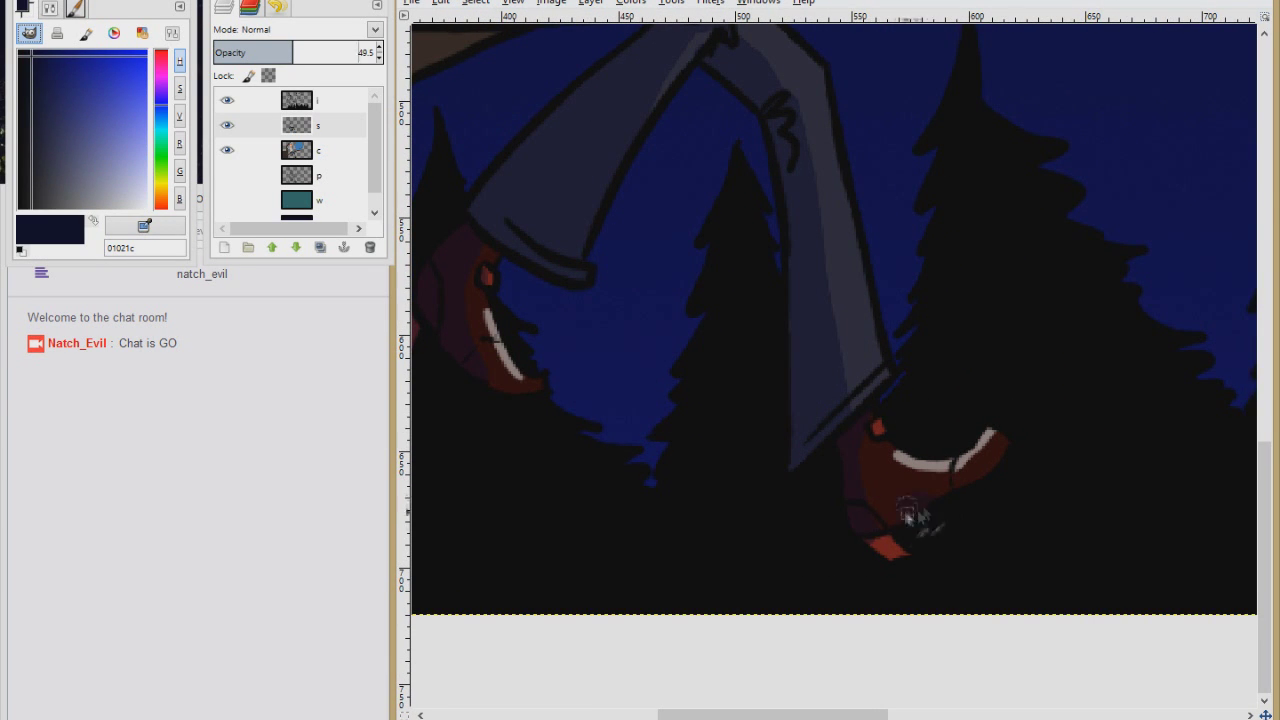
Step: Shade the tattooed arm along its inner edge with dark navy 01021c
scroll(903, 557, up, 10)
key(x)
key(x)
key(x)
key(x)
mouse_move(615, 125)
mouse_down()
mouse_move(650, 290)
mouse_move(735, 420)
mouse_up()
scroll(735, 420, up, 8)
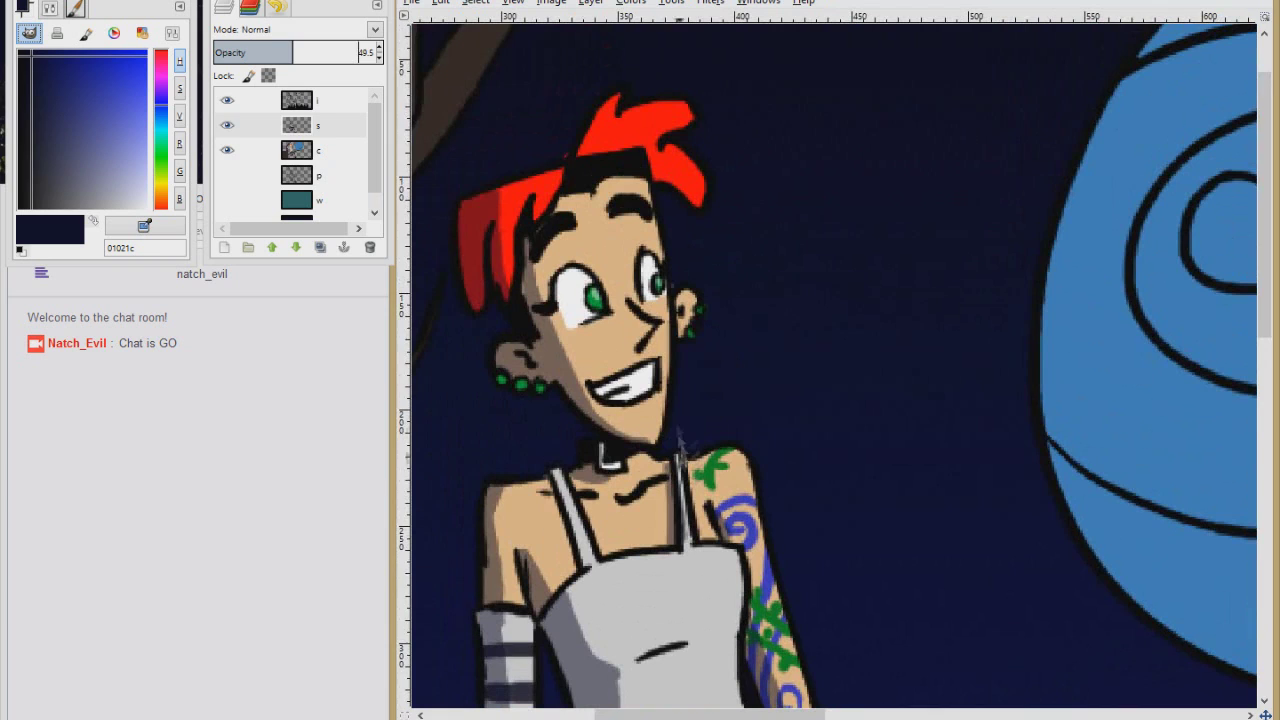
Step: Shade the branch beside the character's hand with navy 030526 on layer "s"
click(296, 150)
click(296, 125)
key(shift+ctrl+j)
scroll(476, 244, up, 10)
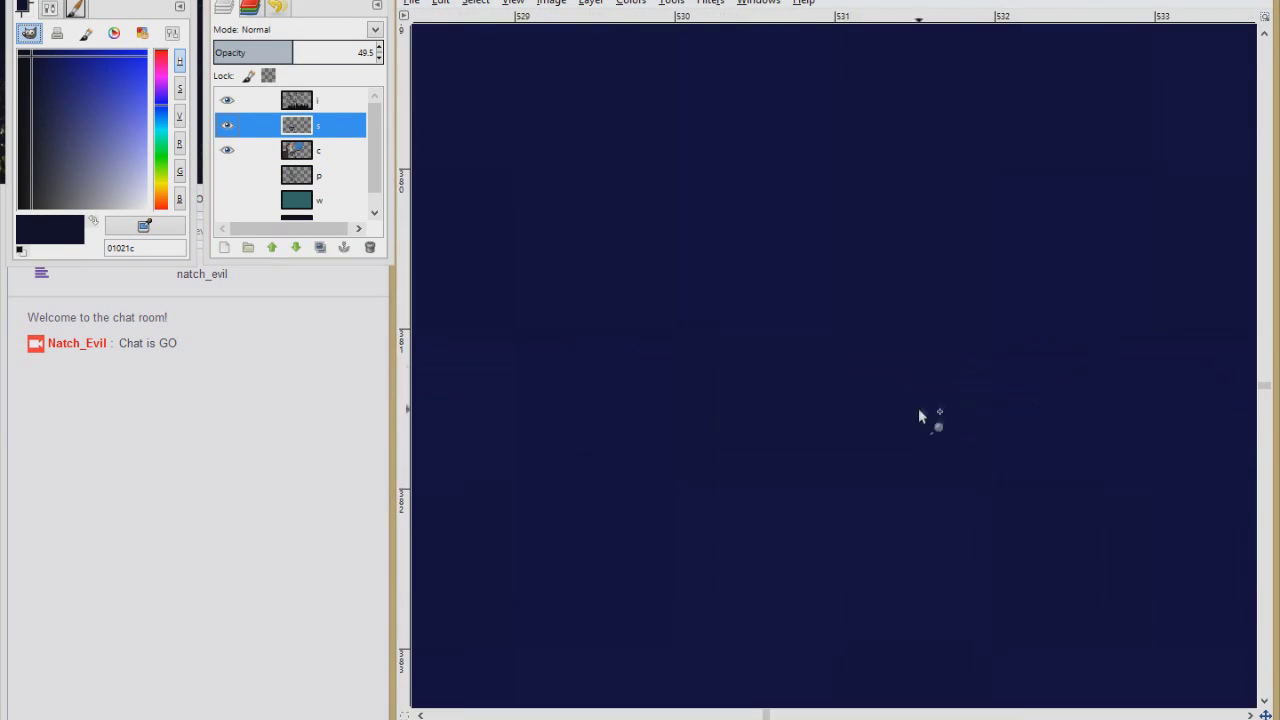
scroll(928, 405, down, 5)
scroll(800, 405, up, 3)
ctrl+click(795, 470)
ctrl+click(684, 203)
ctrl+click(740, 490)
mouse_move(740, 490)
mouse_down()
mouse_move(880, 450)
mouse_move(1137, 307)
mouse_move(740, 450)
mouse_up()
drag(1034, 323, 800, 376)
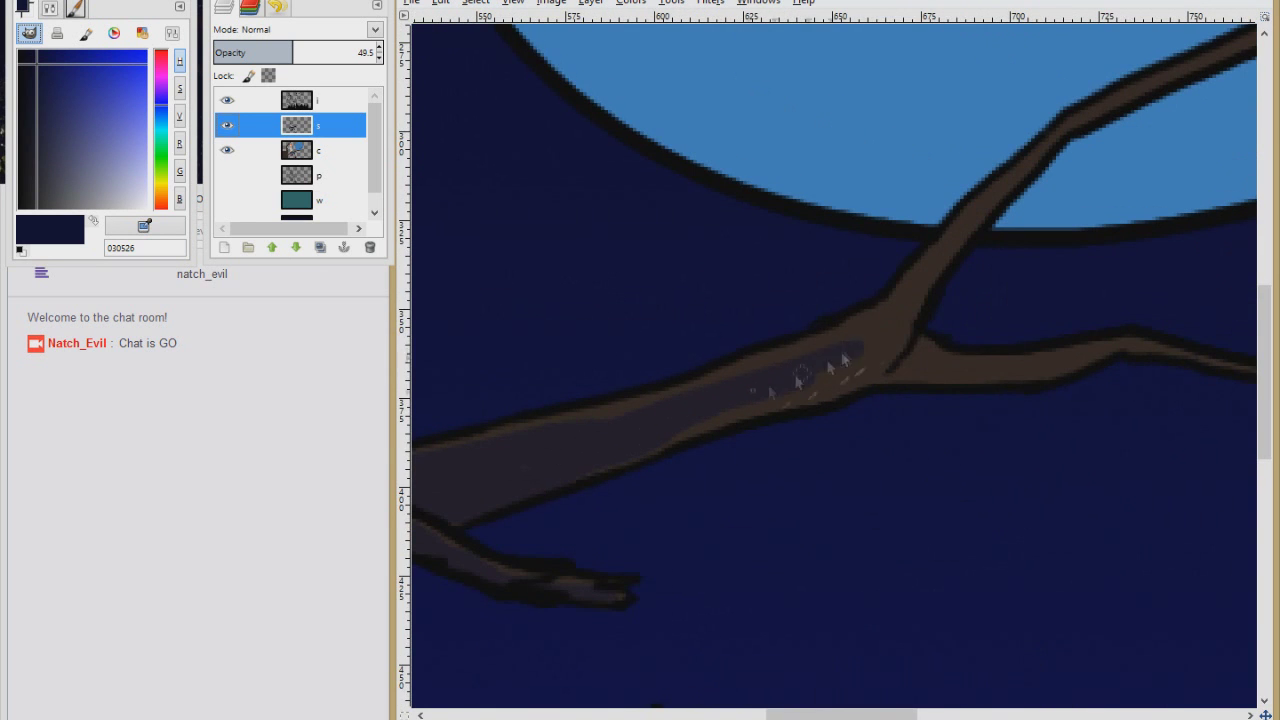
Step: Continue the navy 030526 shading through the branch fork, along the thin twig and over the orange leaf
drag(878, 365, 548, 503)
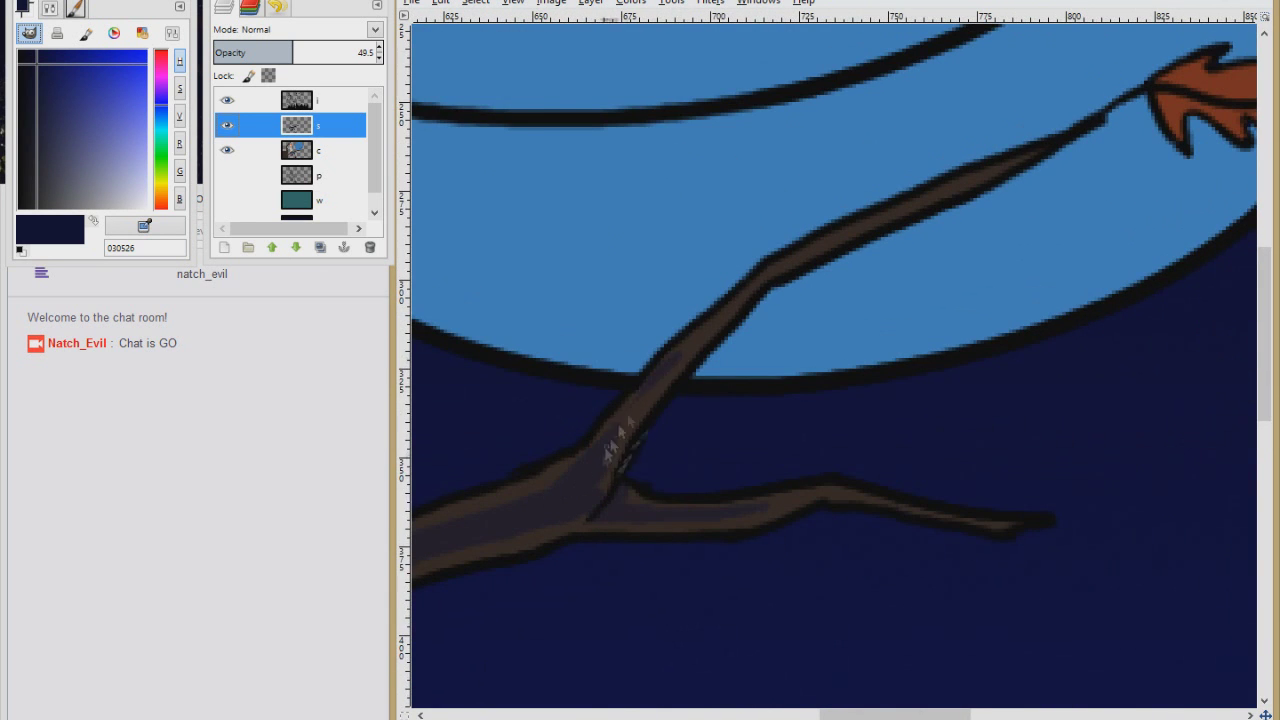
drag(1140, 80, 800, 255)
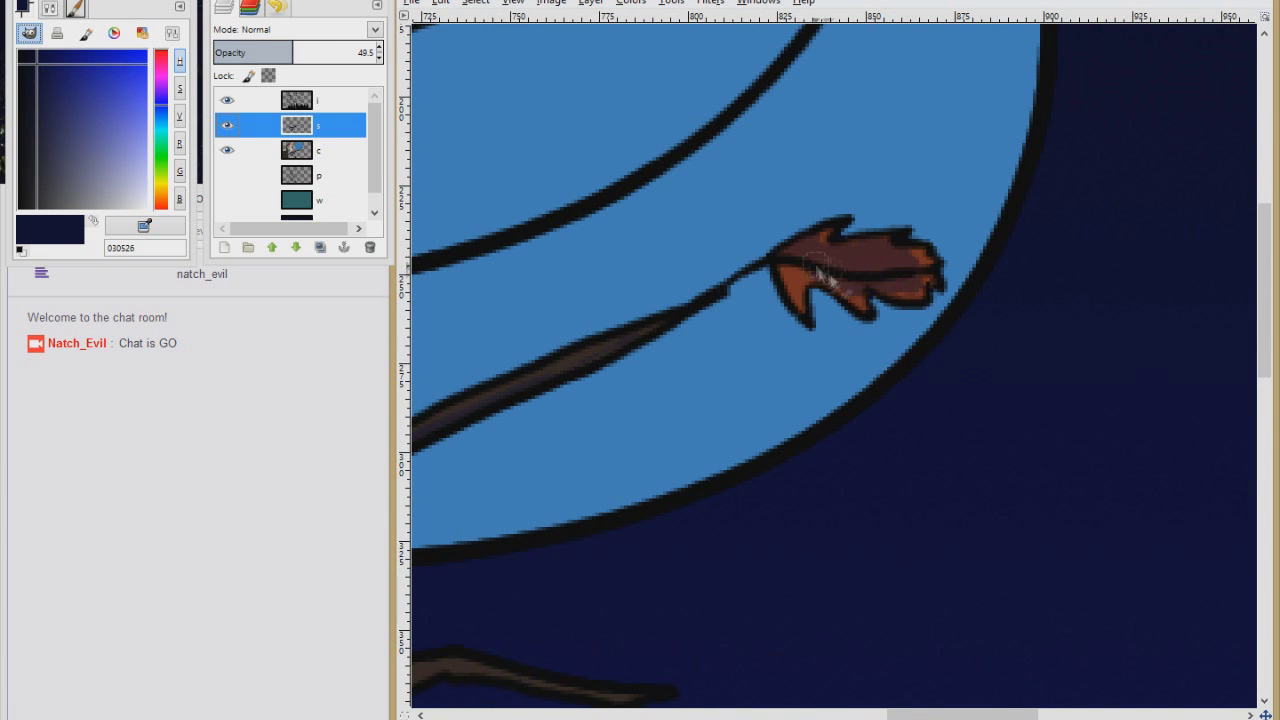
ctrl+scroll(918, 265, down, 5)
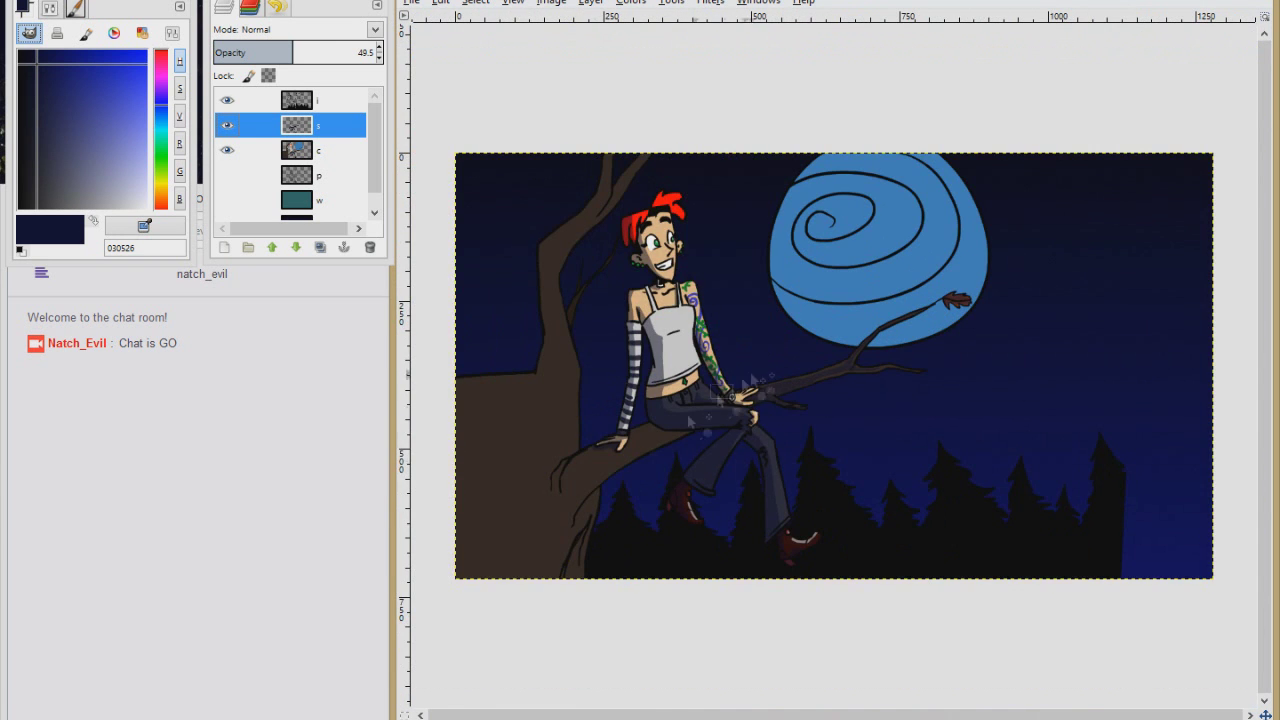
Step: Shade the underside of the branch the character sits on and the roots at the trunk's base with navy 030526
scroll(691, 420, up, 3)
mouse_move(850, 240)
mouse_down()
mouse_move(1014, 257)
mouse_move(786, 286)
mouse_move(727, 381)
mouse_move(938, 271)
mouse_move(730, 292)
mouse_move(630, 400)
mouse_up()
drag(850, 340, 750, 420)
scroll(790, 220, down, 4)
mouse_move(790, 220)
mouse_down()
mouse_move(720, 390)
mouse_move(650, 480)
mouse_up()
scroll(780, 243, down, 2)
drag(770, 285, 720, 505)
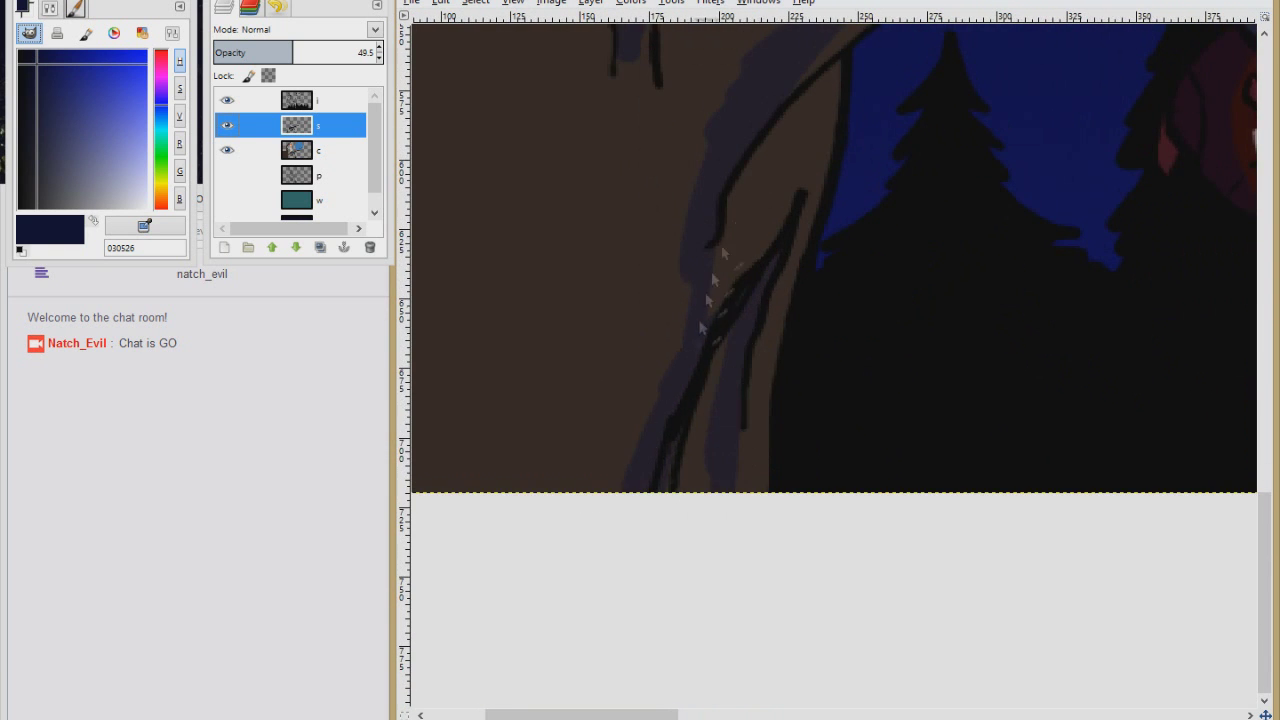
Step: Paint a navy 030526 shadow stripe up the trunk above the sitting branch
scroll(702, 327, up, 5)
drag(943, 229, 857, 223)
scroll(857, 223, down, 4)
scroll(777, 391, right, 1)
scroll(750, 421, up, 5)
scroll(757, 443, left, 1)
key(Page_Down)
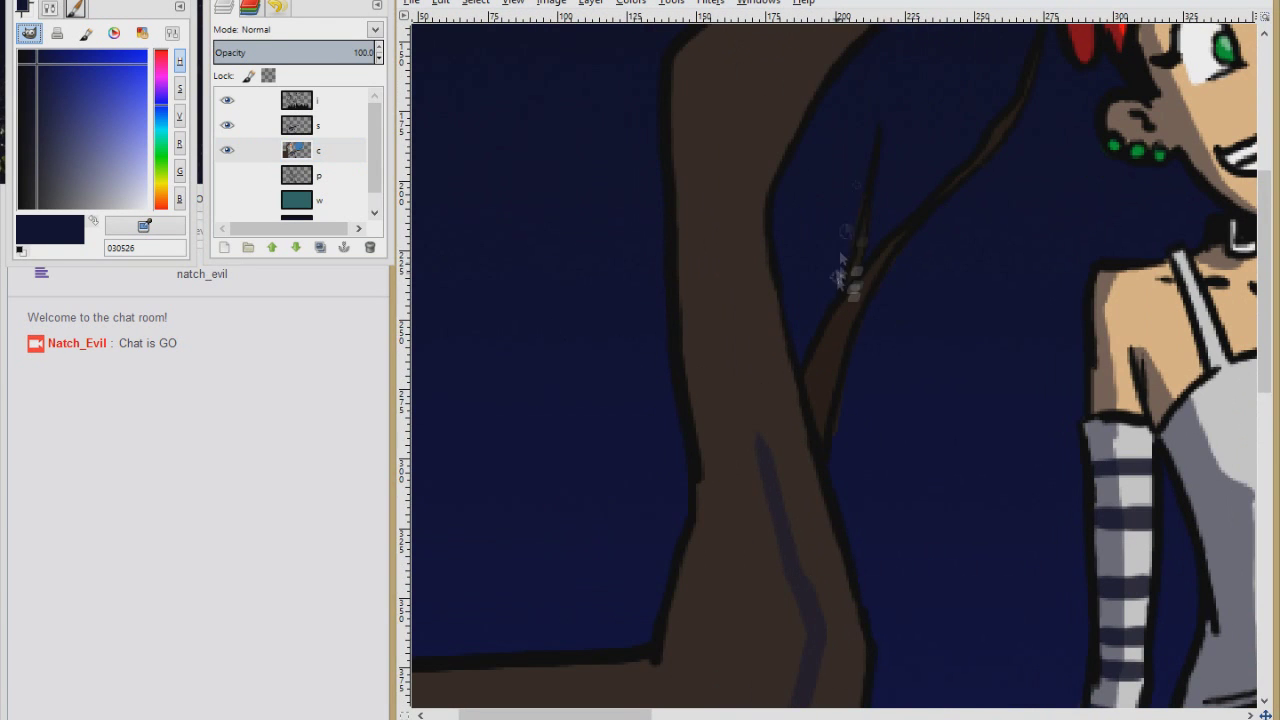
Step: Shade the upper trunk and its two forked limbs with navy 030526 on layer "s"
scroll(857, 193, up, 3)
scroll(843, 343, right, 1)
key(Page_Up)
drag(607, 628, 590, 330)
scroll(617, 322, up, 3)
scroll(617, 322, right, 1)
scroll(755, 165, up, 3)
scroll(755, 165, right, 1)
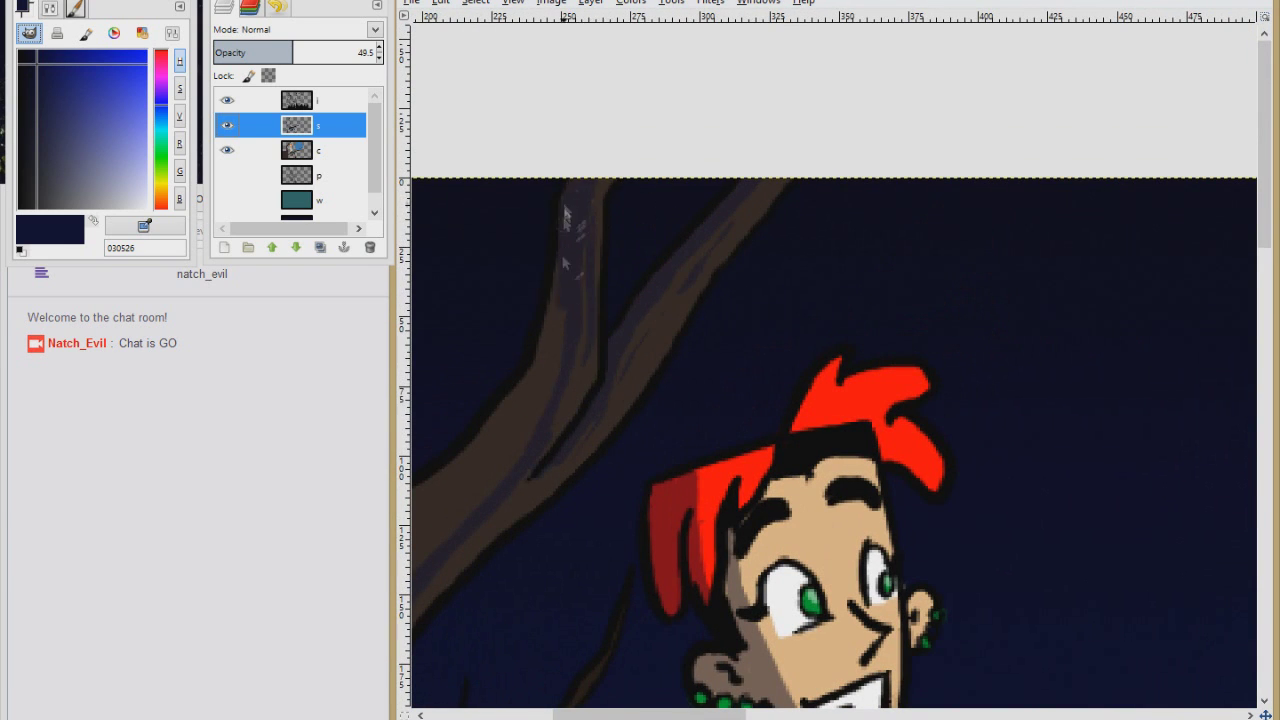
Step: Shade the outer edge of the trunk down into its wide base with navy 030526
scroll(565, 305, down, 3)
scroll(565, 305, left, 1)
scroll(486, 457, down, 3)
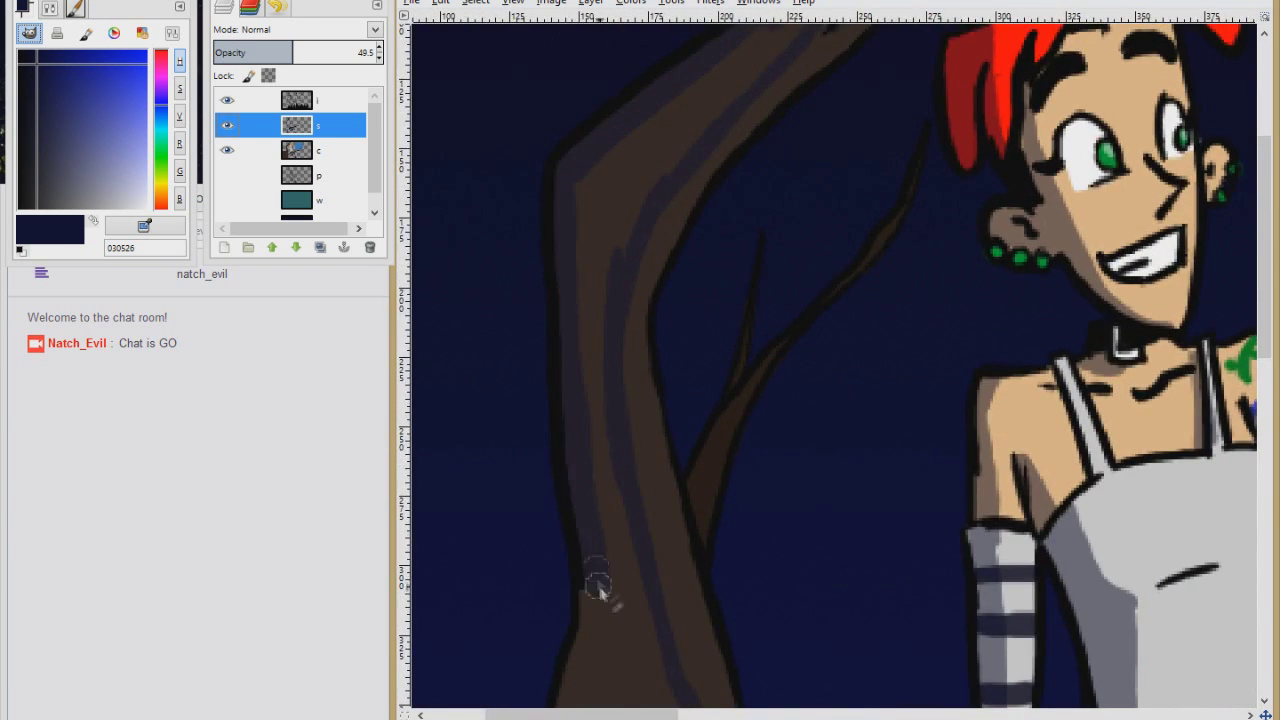
scroll(585, 480, down, 3)
scroll(627, 311, down, 5)
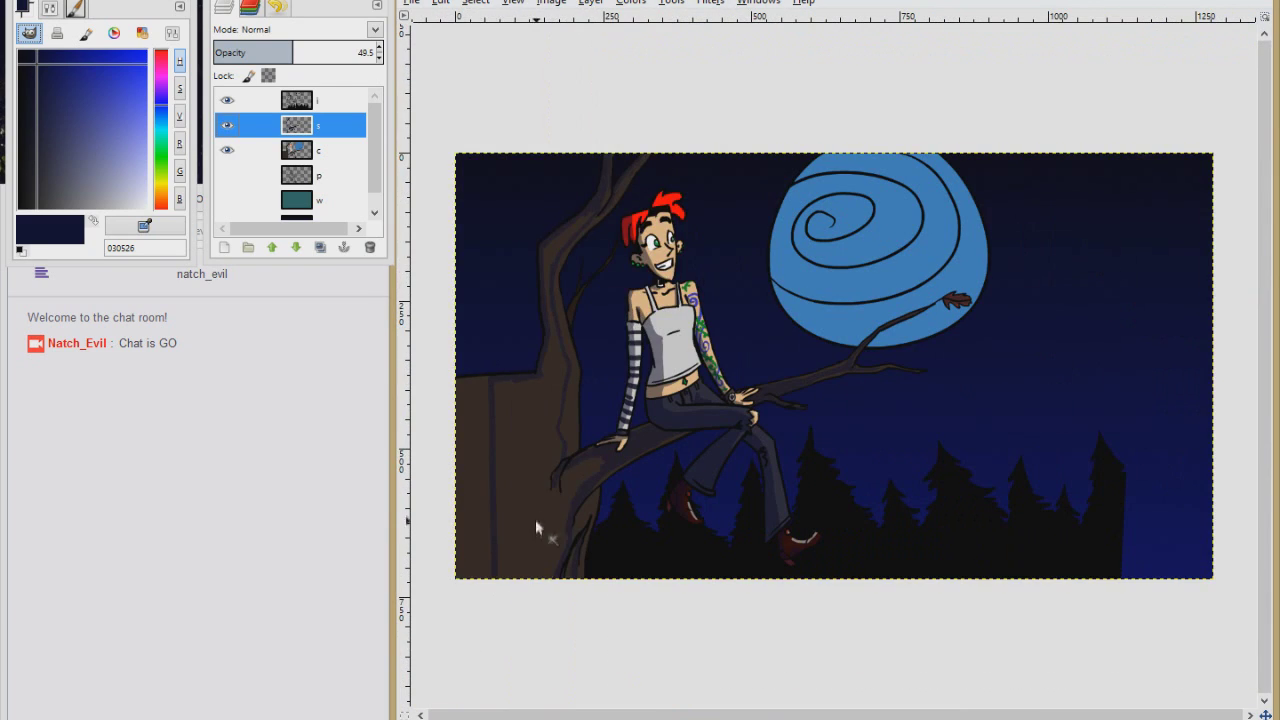
Step: Fill the trunk's broad shadow areas up to the upper limbs, using dark navy 02021d for the finishing strokes
scroll(589, 437, up, 5)
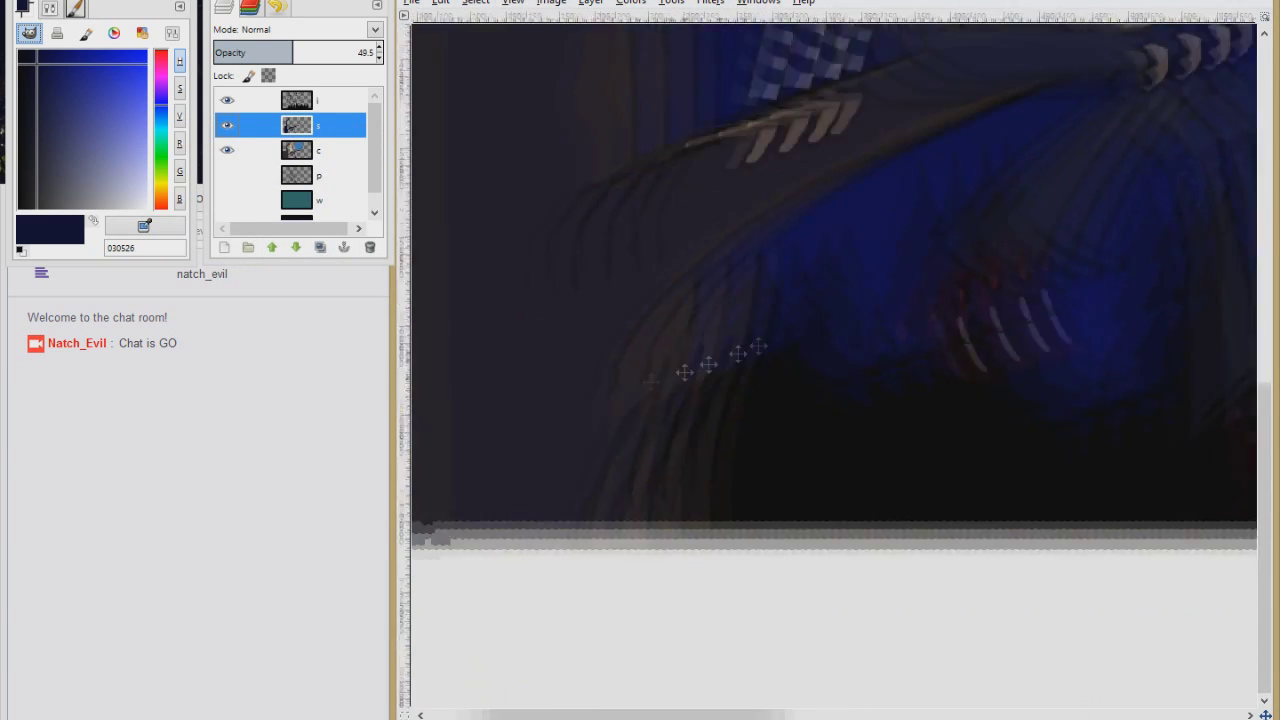
ctrl+click(789, 400)
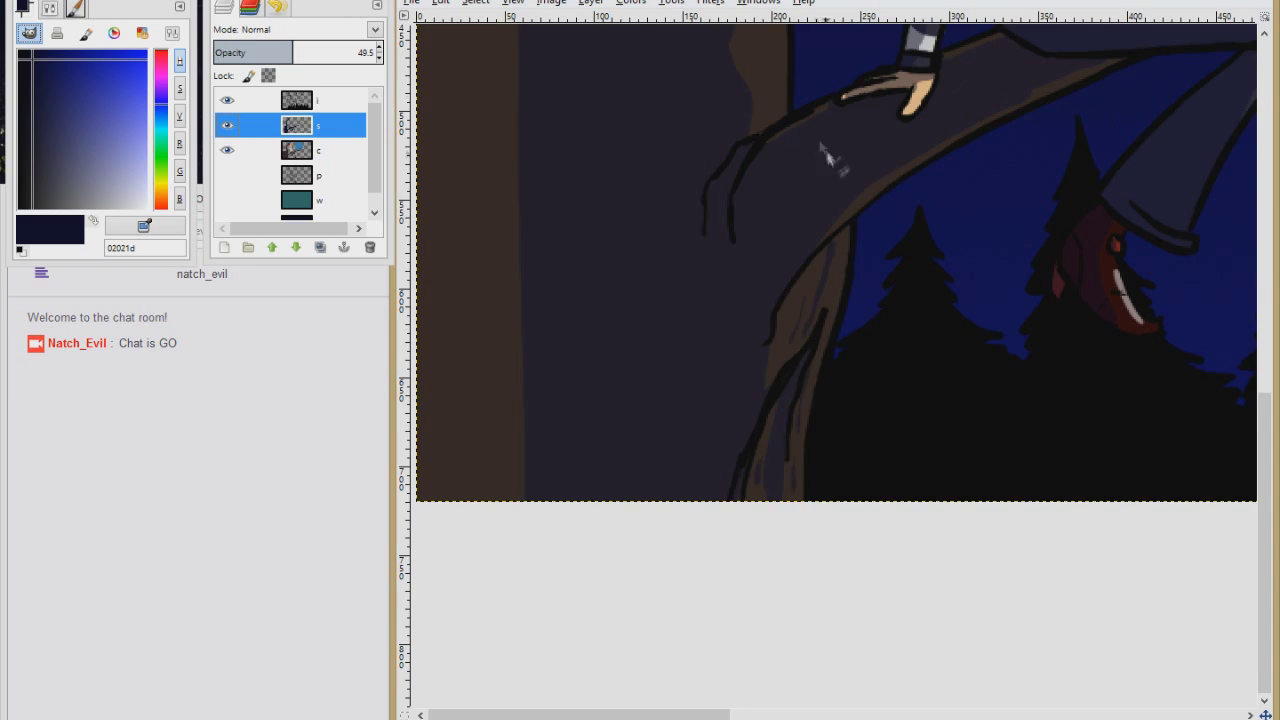
scroll(825, 155, up, 5)
scroll(835, 365, up, 5)
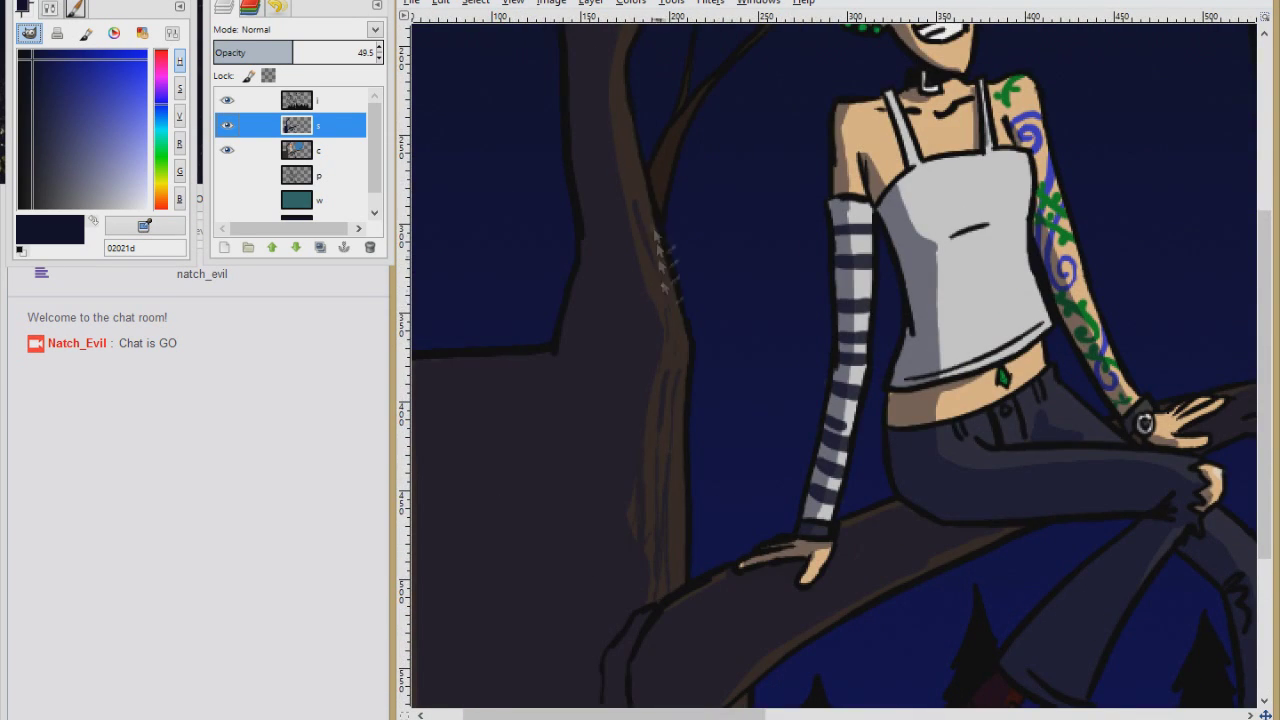
scroll(656, 176, up, 4)
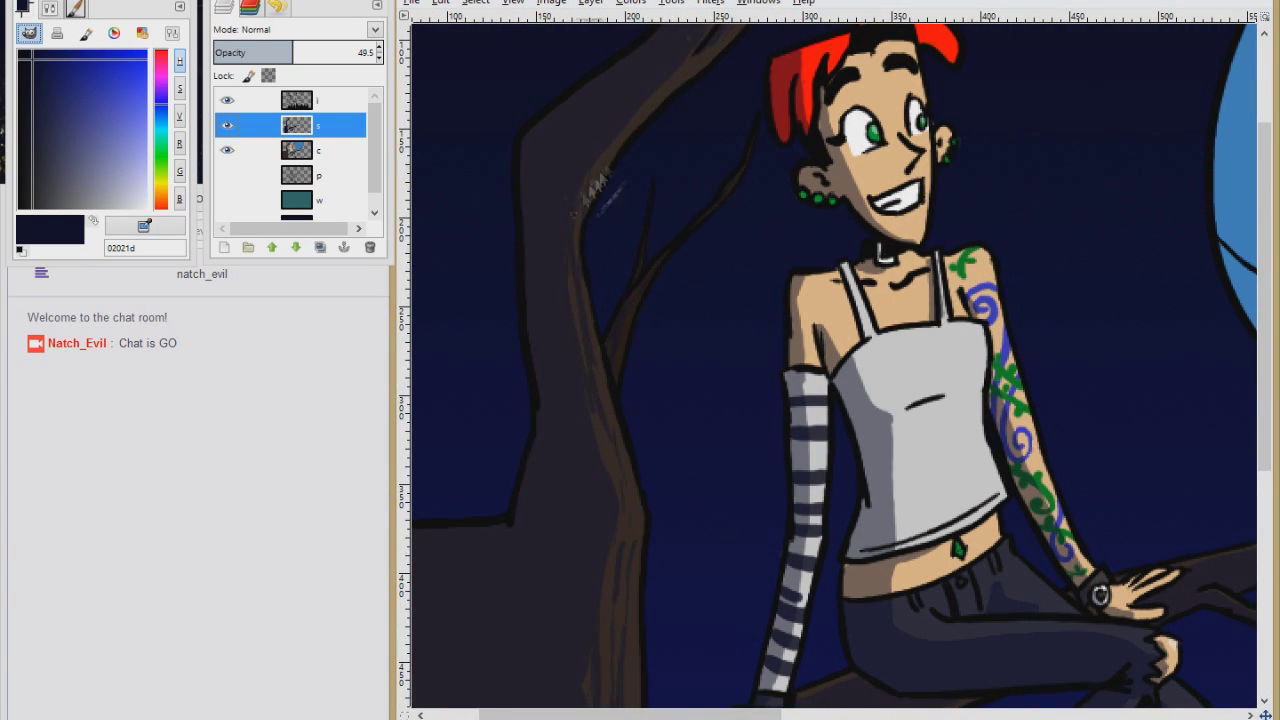
scroll(835, 365, up, 4)
scroll(835, 365, down, 5)
key(shift+ctrl+j)
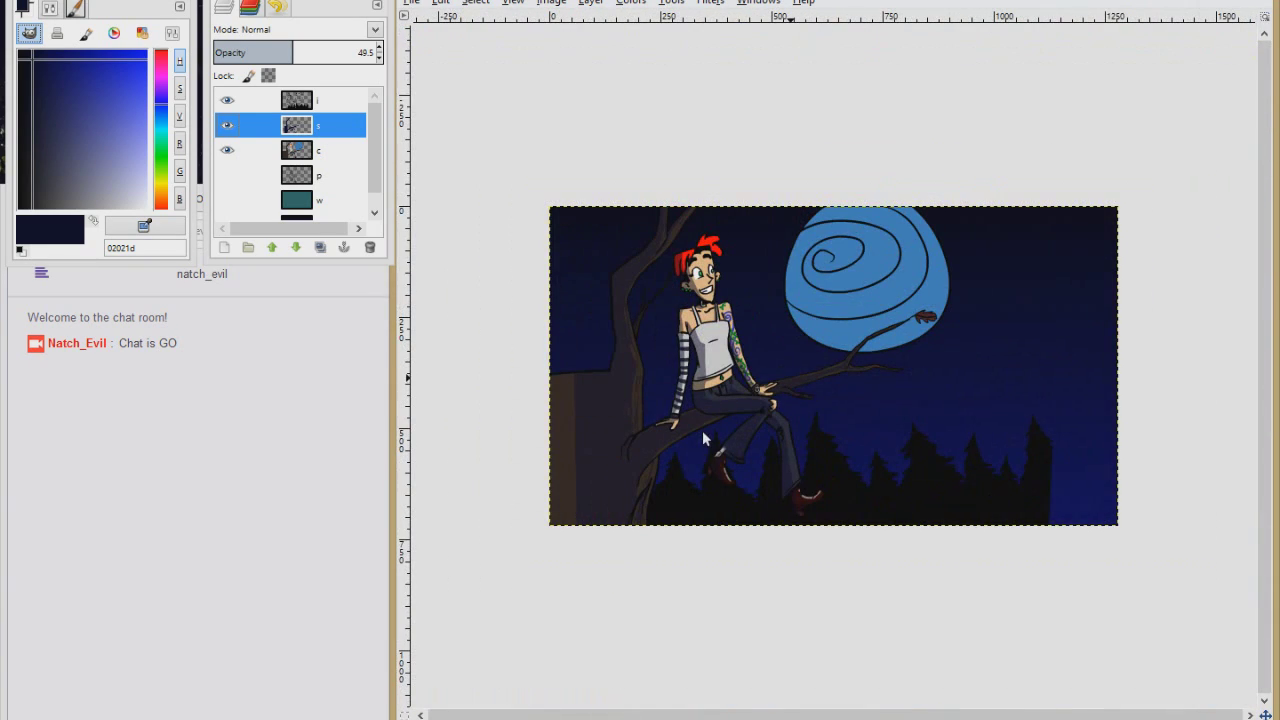
Step: Select the moon's blue area on layer "c" and create a transparent 1280 x 720 px layer named "Moon"
click(335, 150)
key(shift+ctrl+n)
text(Moon)
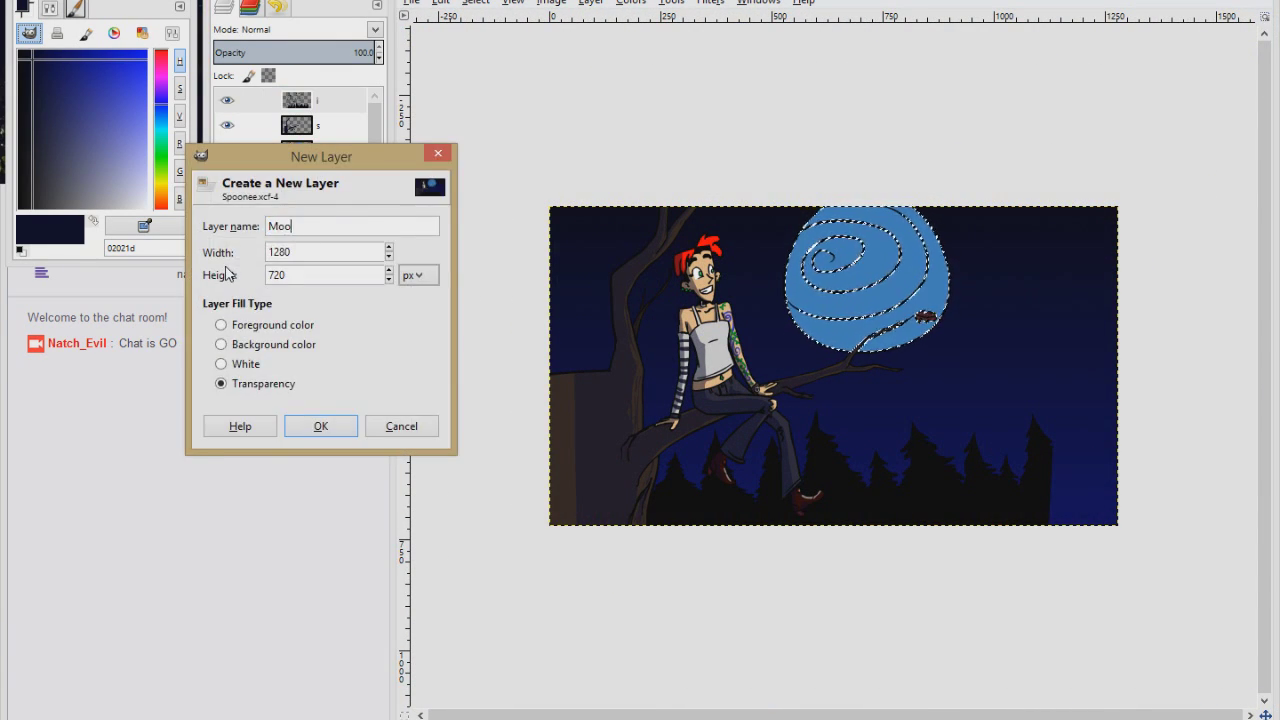
key(Return)
Step: Grow the selection to cover the moon's outline and fill it with blue 4299e2 on layer "Moon"
ctrl+click(939, 285)
click(475, 2)
key(Return)
key(ctrl+comma)
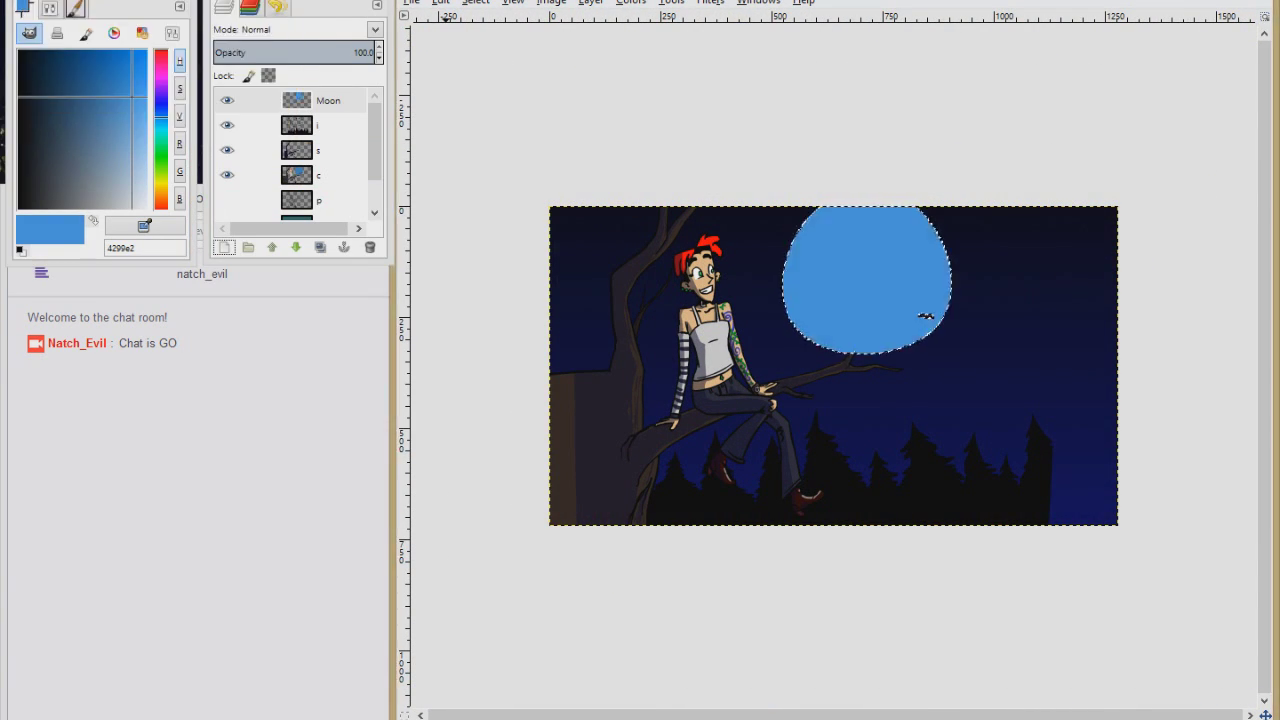
Step: Undo the moon's blue fill and try growing its selection by 4 px
click(590, 2)
click(604, 22)
drag(825, 260, 930, 318)
click(475, 2)
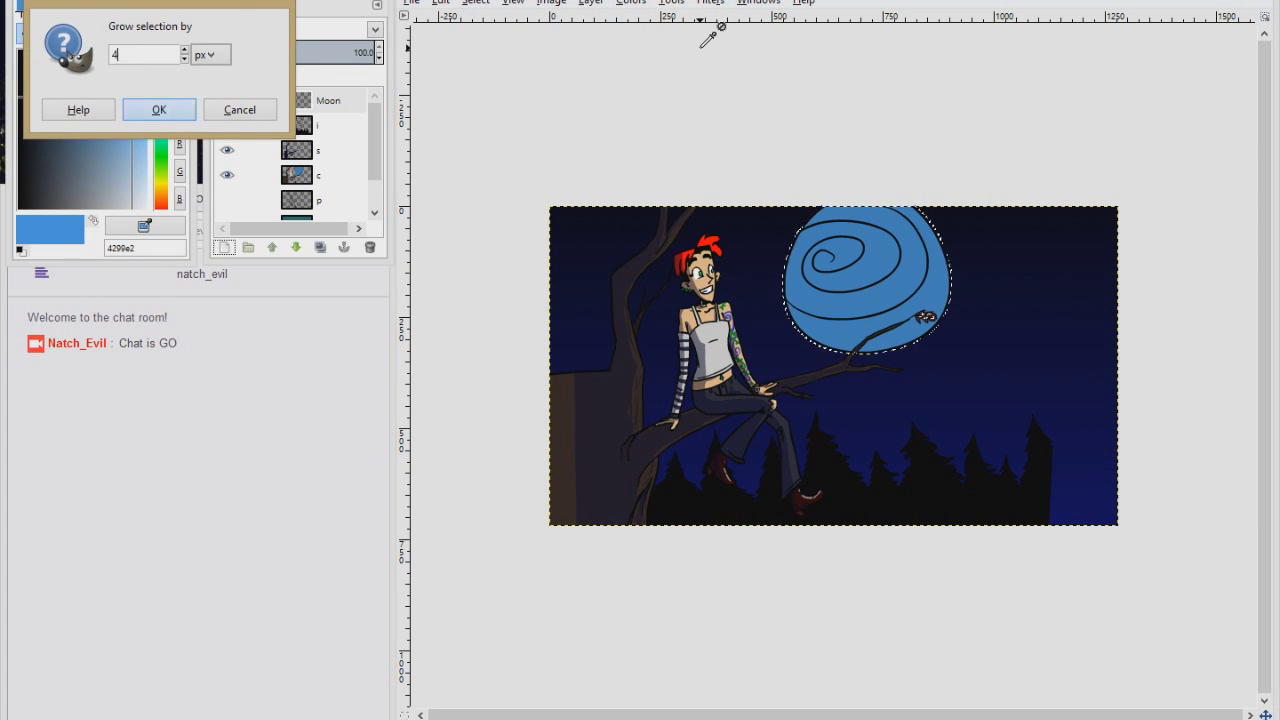
key(Return)
key(alt+s)
key(Escape)
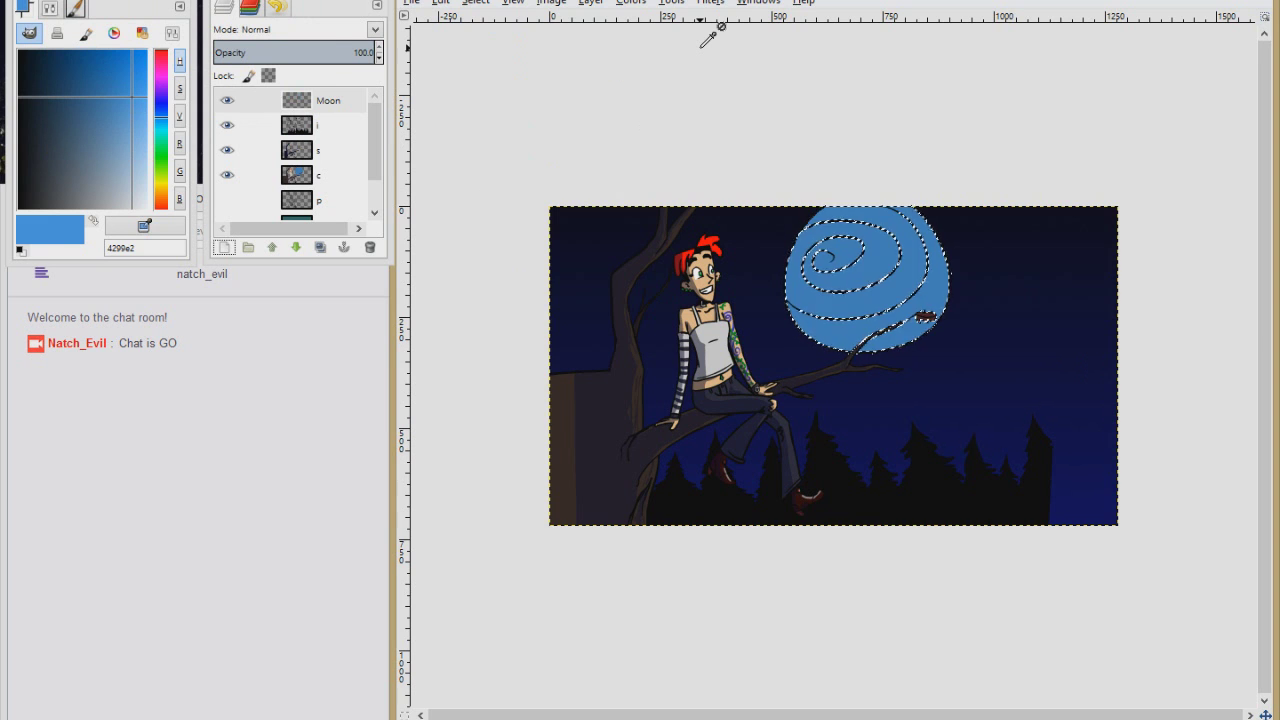
Step: Grow the selection of the moon's blue areas across the spiral and outline, and refill it with blue 4299e2 on layer "Moon"
key(alt+s)
key(g)
key(Return)
key(ctrl+comma)
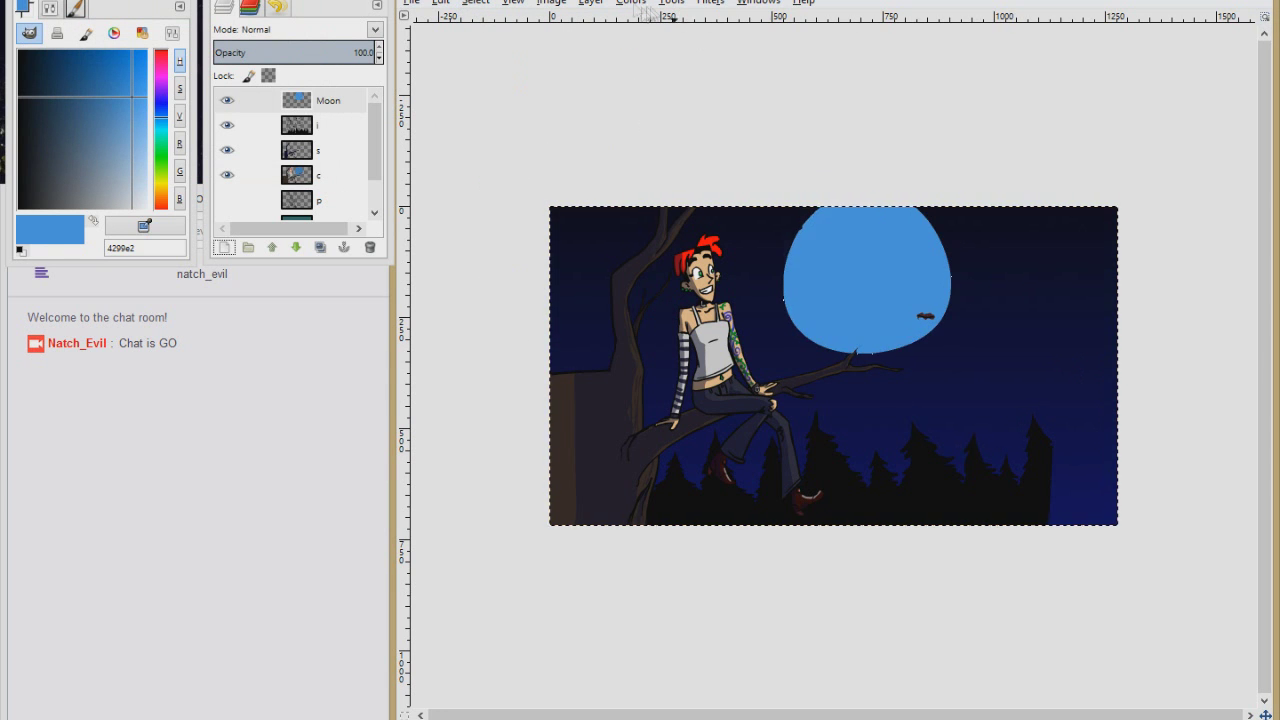
Step: Try a Gaussian blur with a 10 px radius on layer "Moon"
key(alt+r)
key(b)
text(g)
text(10)
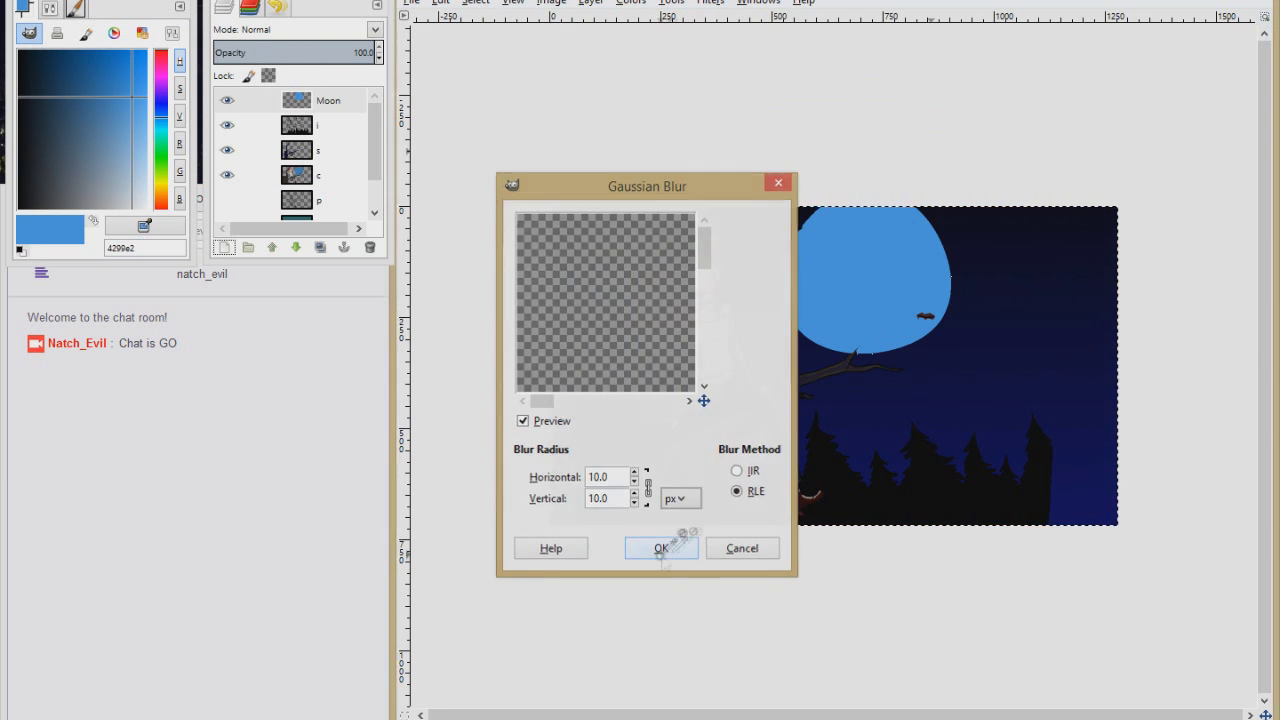
click(661, 548)
key(shift+ctrl+j)
key(alt+r)
key(b)
key(Escape)
key(Escape)
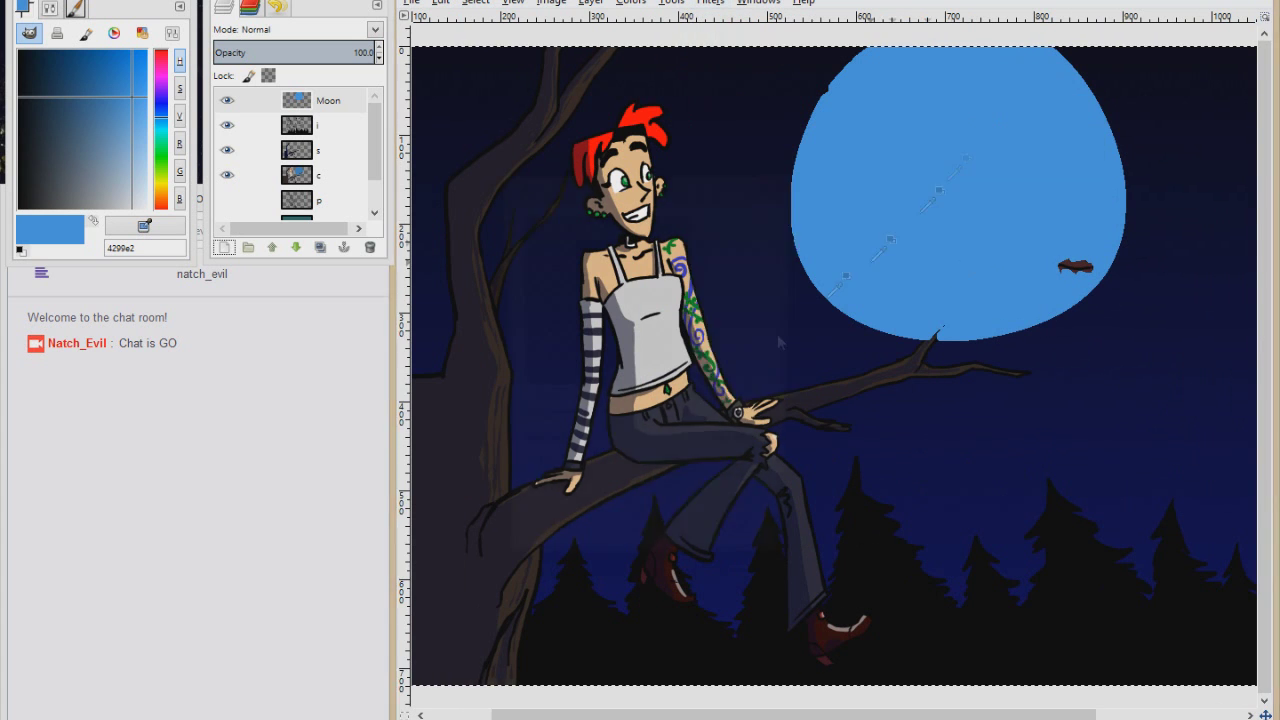
Step: Apply a 15 px Gaussian blur to layer "Moon" and lower its opacity to about 43%
key(shift+ctrl+f)
text(15)
key(Return)
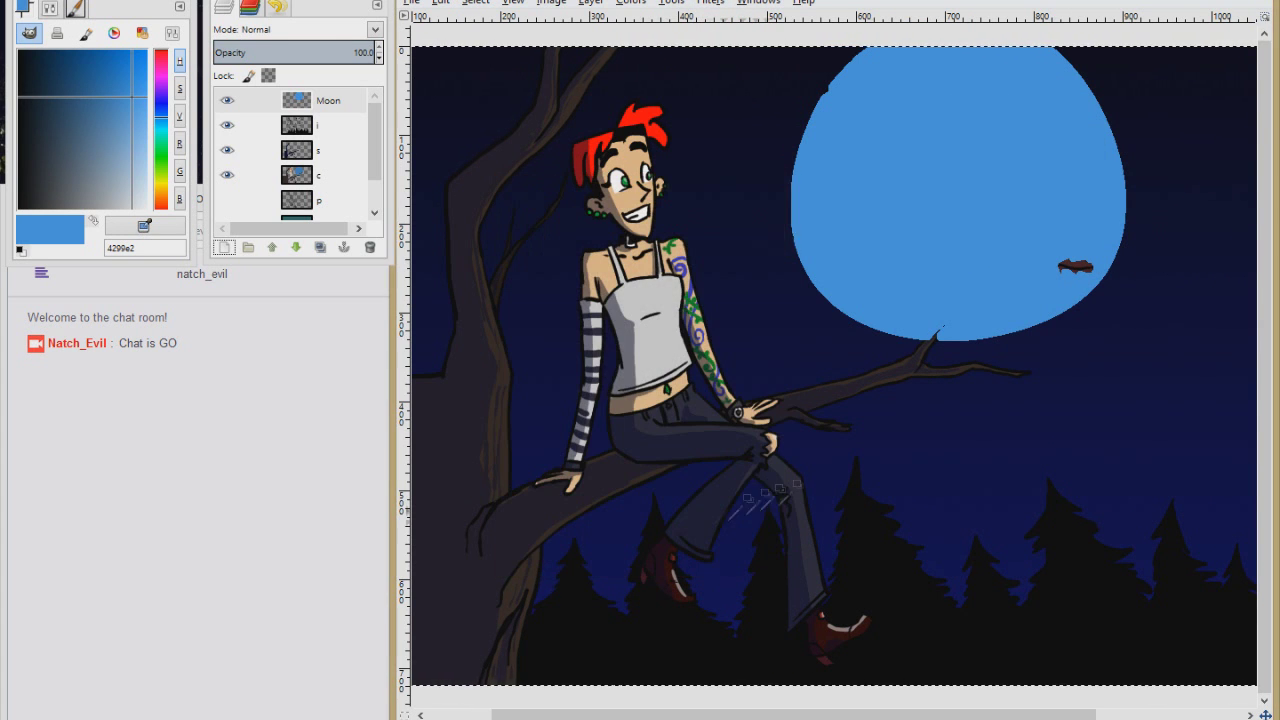
drag(360, 52, 282, 52)
Step: Create a transparent layer named "Stars" directly above the Background layer and set the paint colour to white ffffff
scroll(330, 217, down, 2)
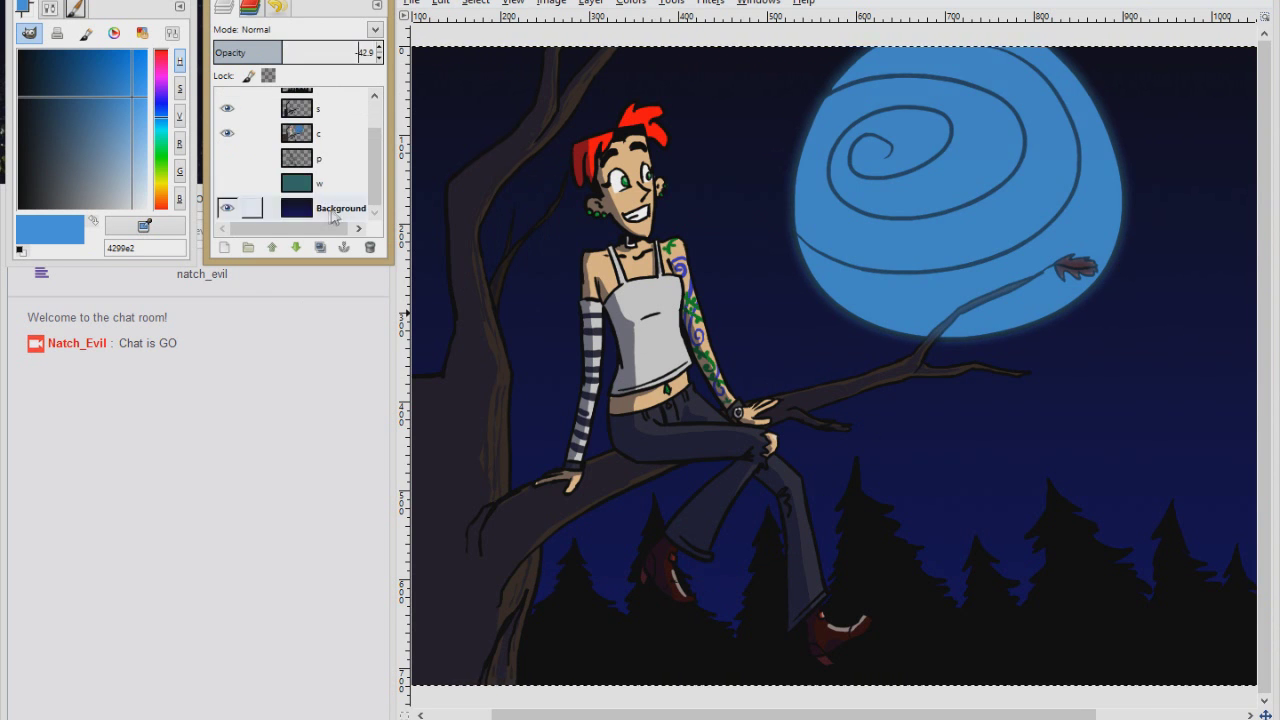
key(shift+ctrl+n)
key(Return)
click(136, 205)
drag(136, 205, 147, 210)
Step: Dot small white stars across the night sky around the tree, figure, moon and treetops on layer "Stars"
key(minus)
click(714, 209)
click(736, 212)
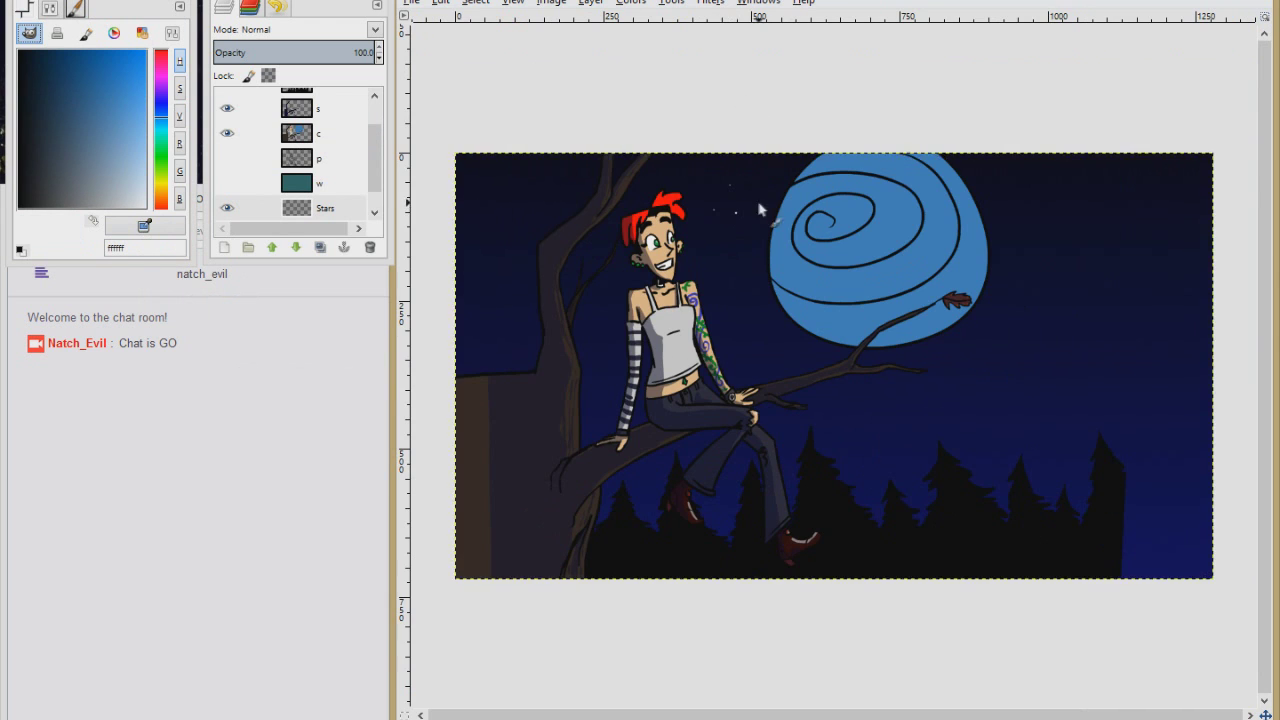
key(plus)
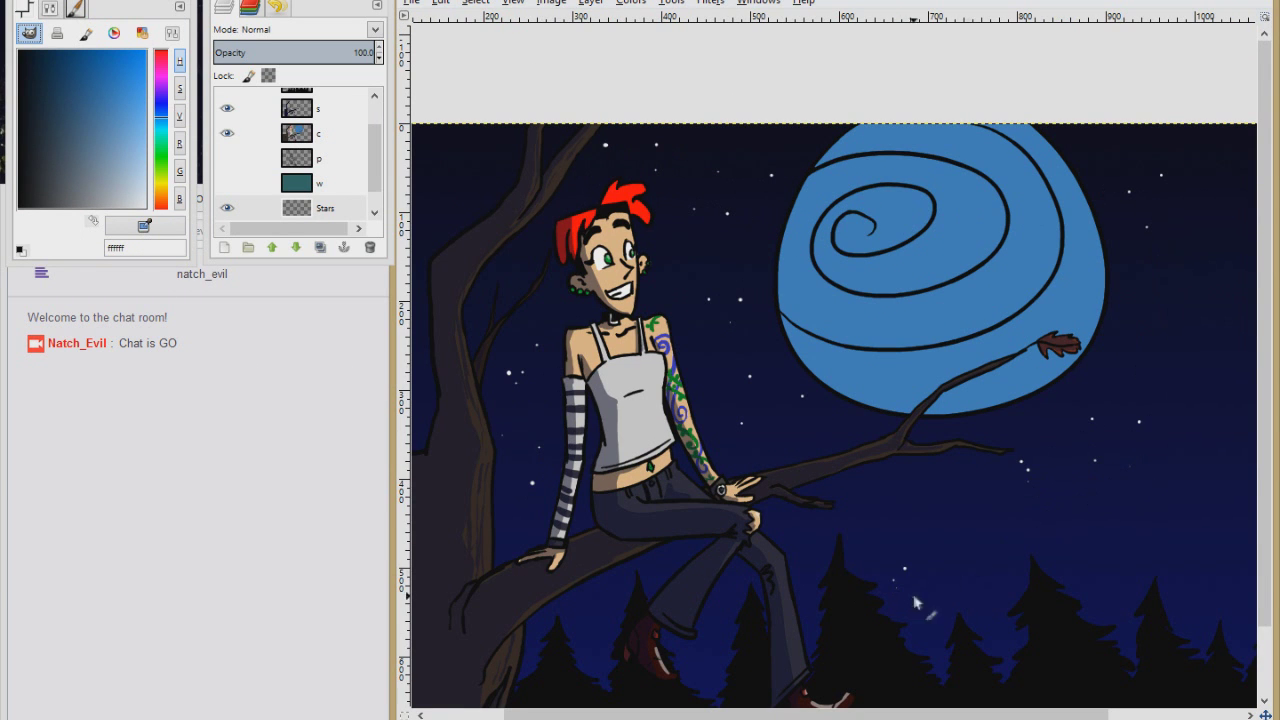
drag(478, 307, 678, 112)
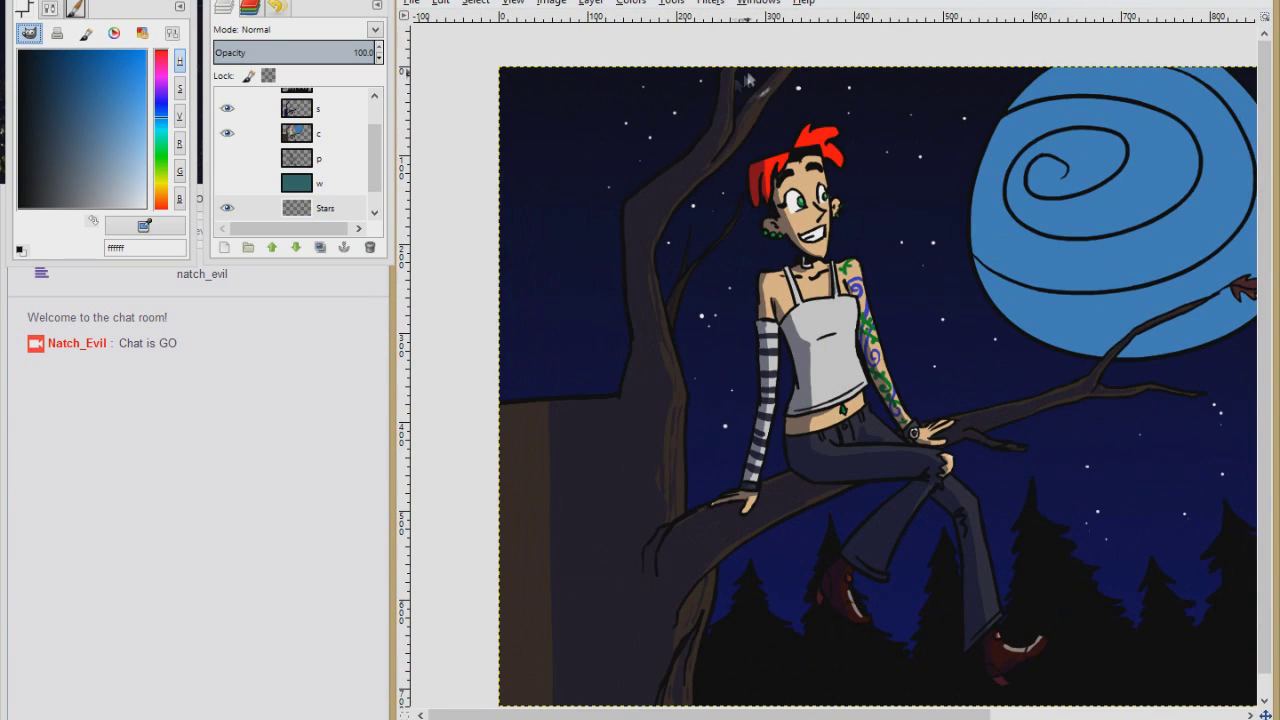
scroll(786, 139, down, 3)
scroll(786, 139, right, 5)
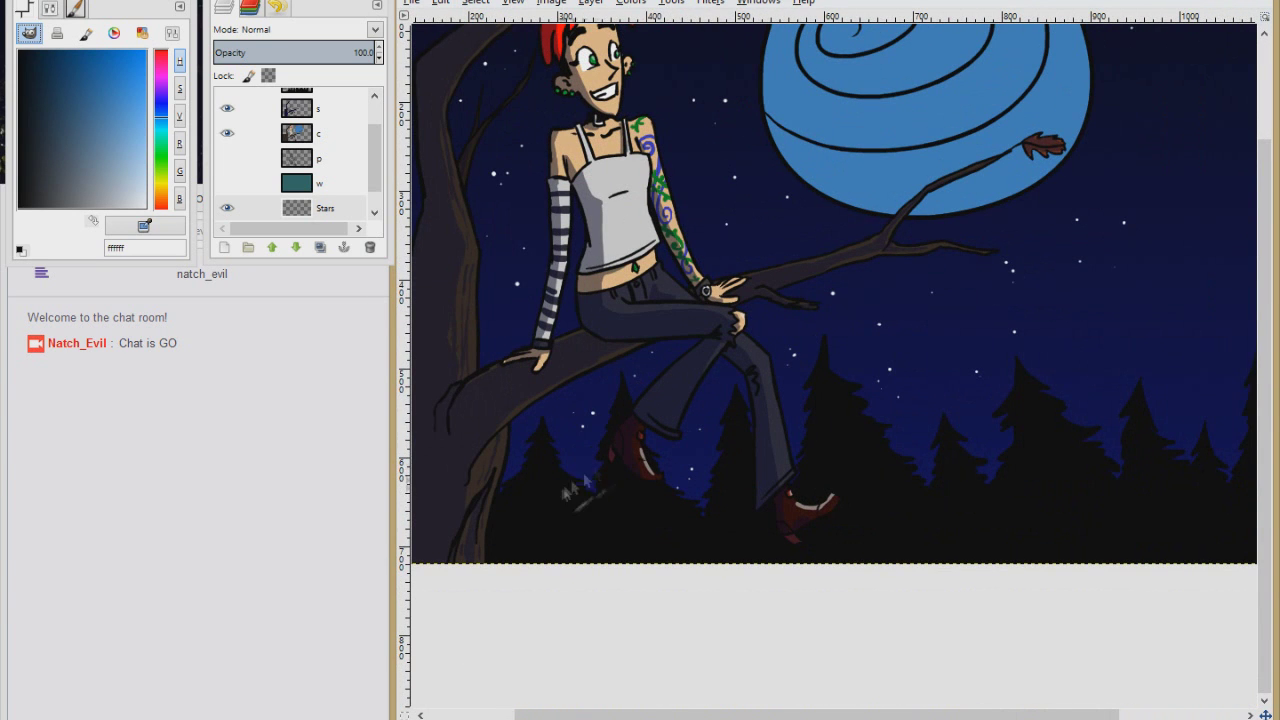
scroll(1003, 322, up, 2)
scroll(865, 290, right, 6)
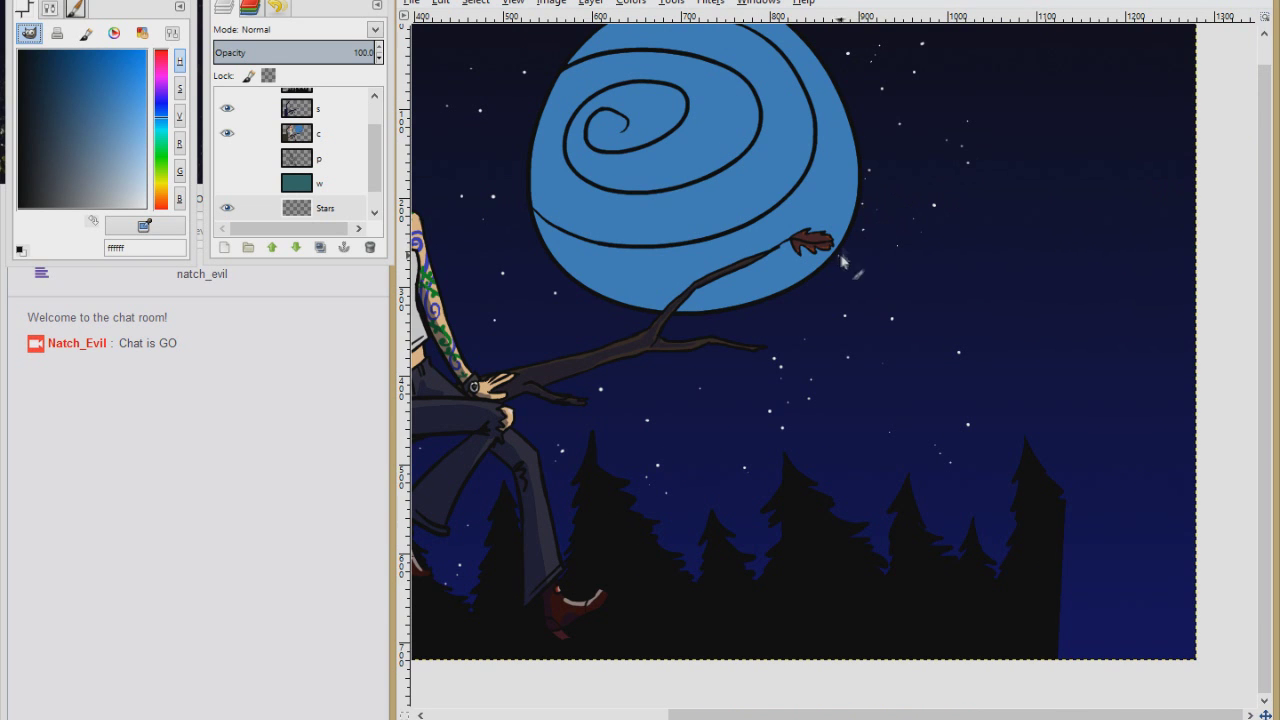
scroll(242, 103, up, 3)
scroll(226, 110, down, 3)
scroll(226, 110, up, 3)
Step: Set layer "Moon" to about 44% opacity while layer "c" is hidden, and show layer "c" again
key(shift+ctrl+j)
click(325, 110)
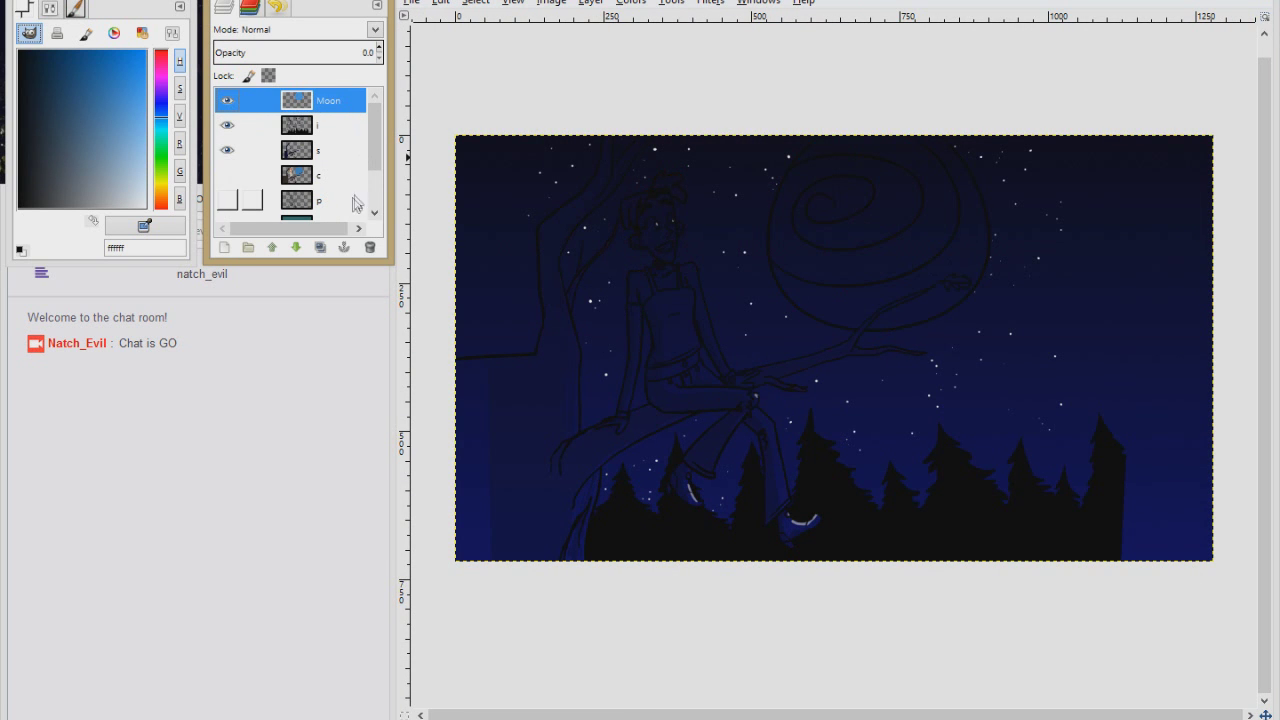
mouse_move(334, 101)
mouse_down()
mouse_move(341, 150)
mouse_move(341, 110)
mouse_up()
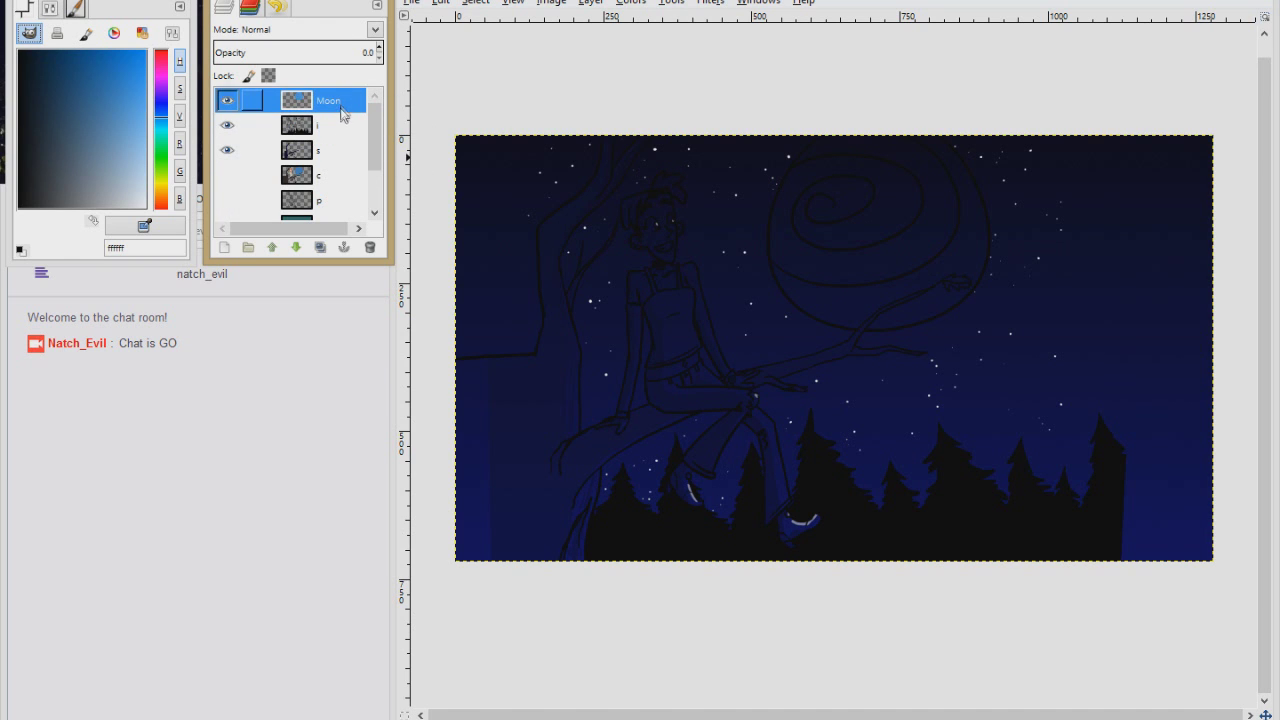
right_click(324, 105)
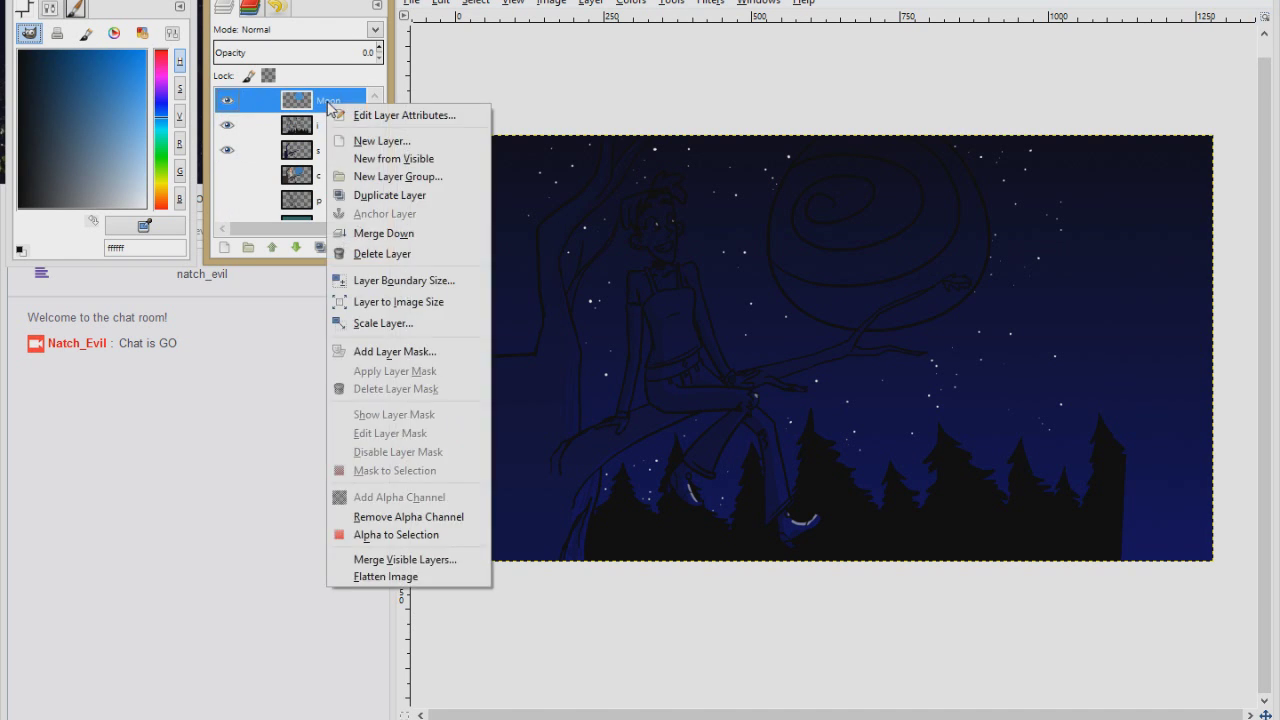
key(Escape)
drag(224, 53, 273, 53)
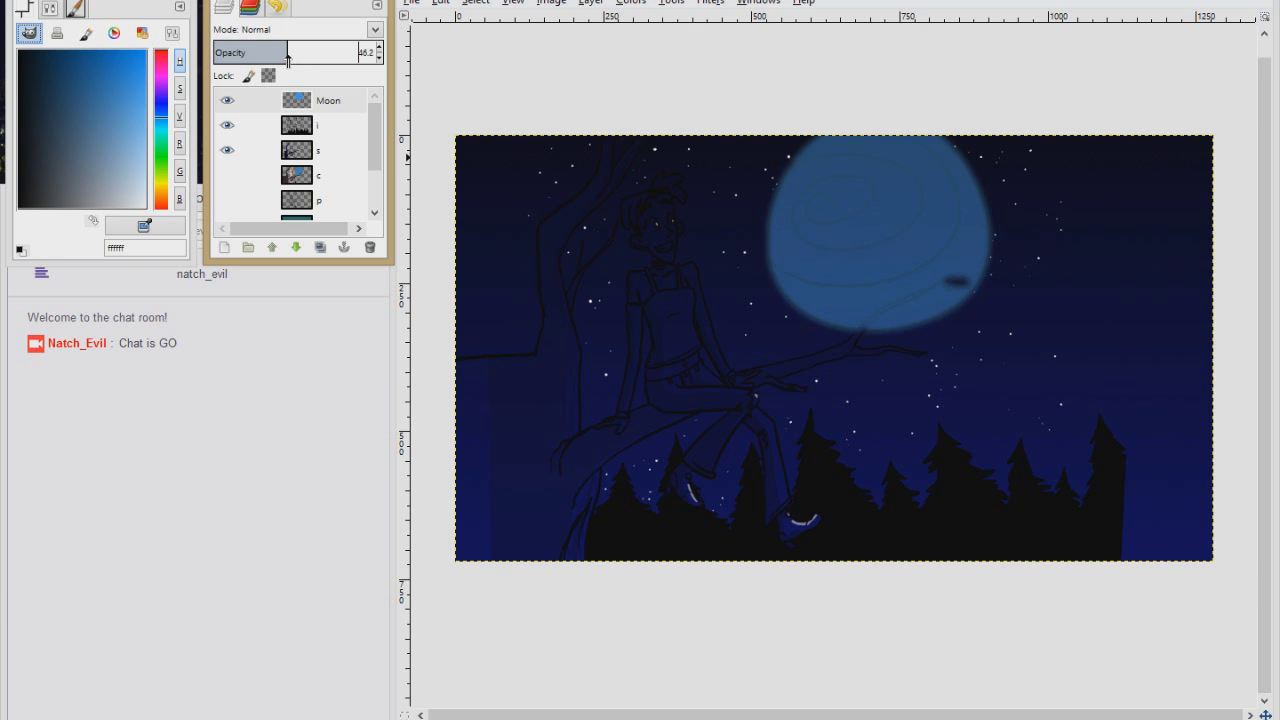
click(229, 176)
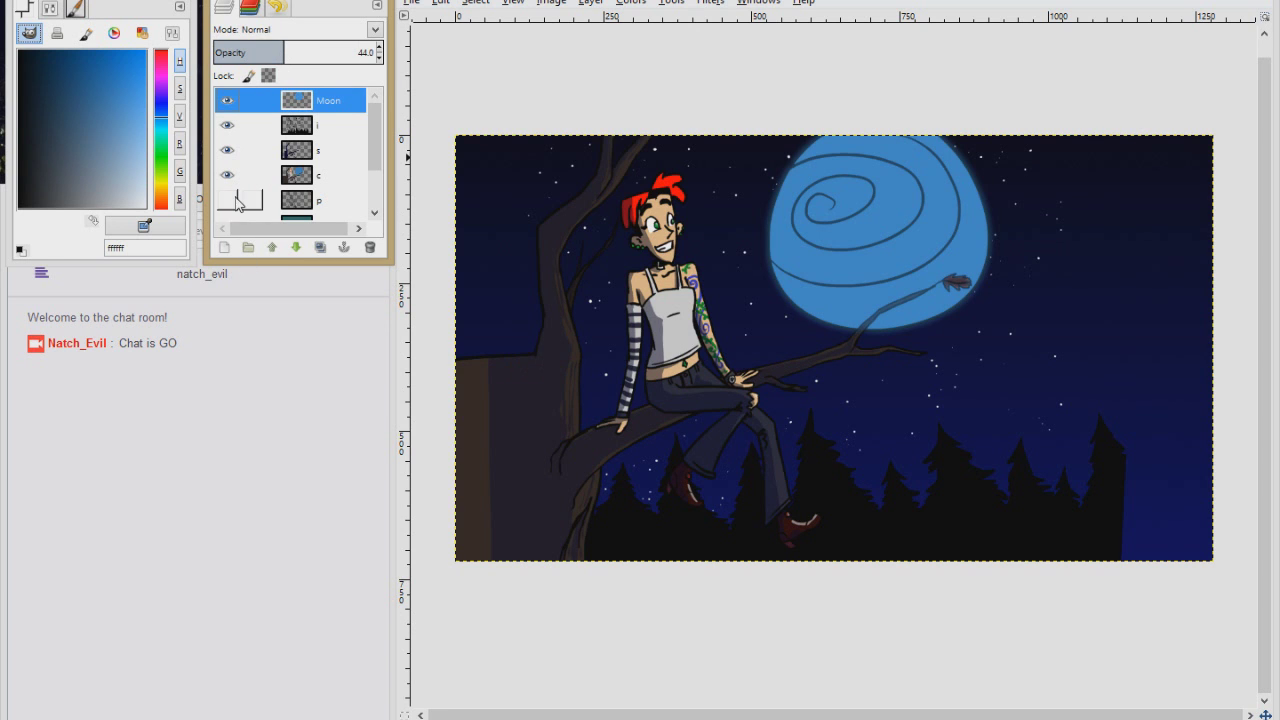
Step: Select the painted stars from layer "Stars" and create a new layer above it named "Stars-bloom"
scroll(300, 160, down, 2)
click(330, 182)
key(plus)
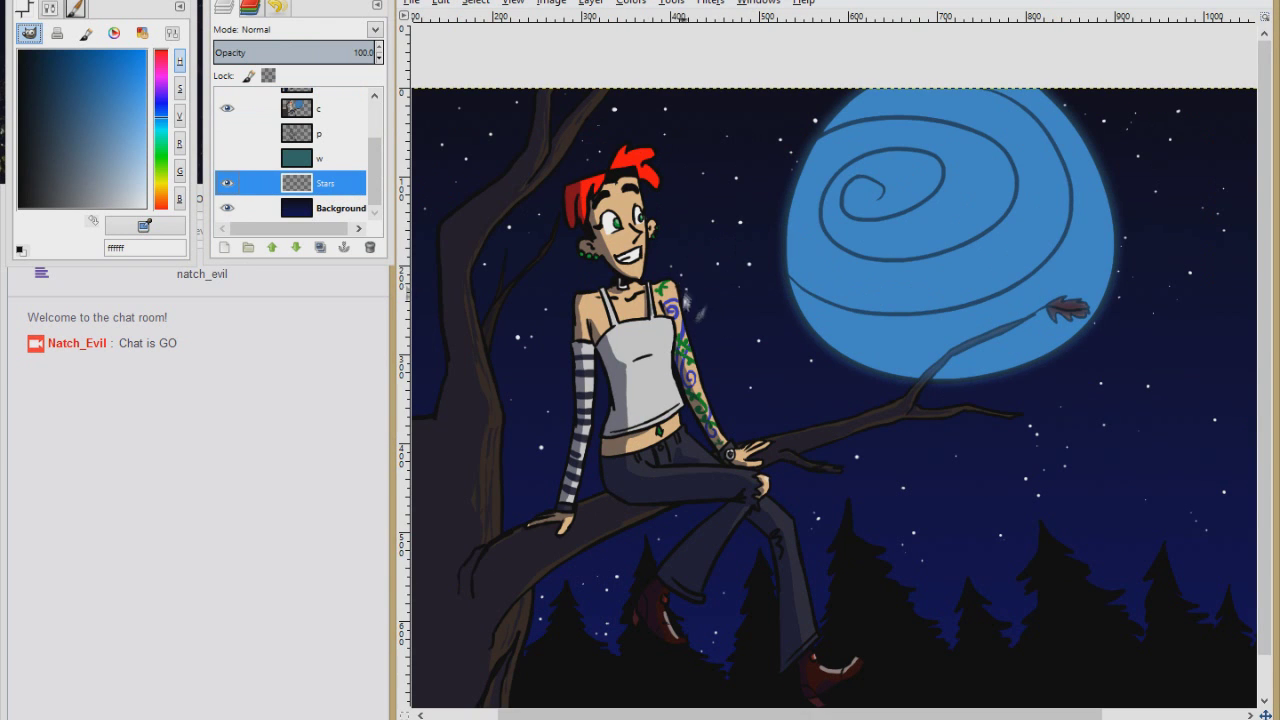
right_click(338, 183)
click(224, 247)
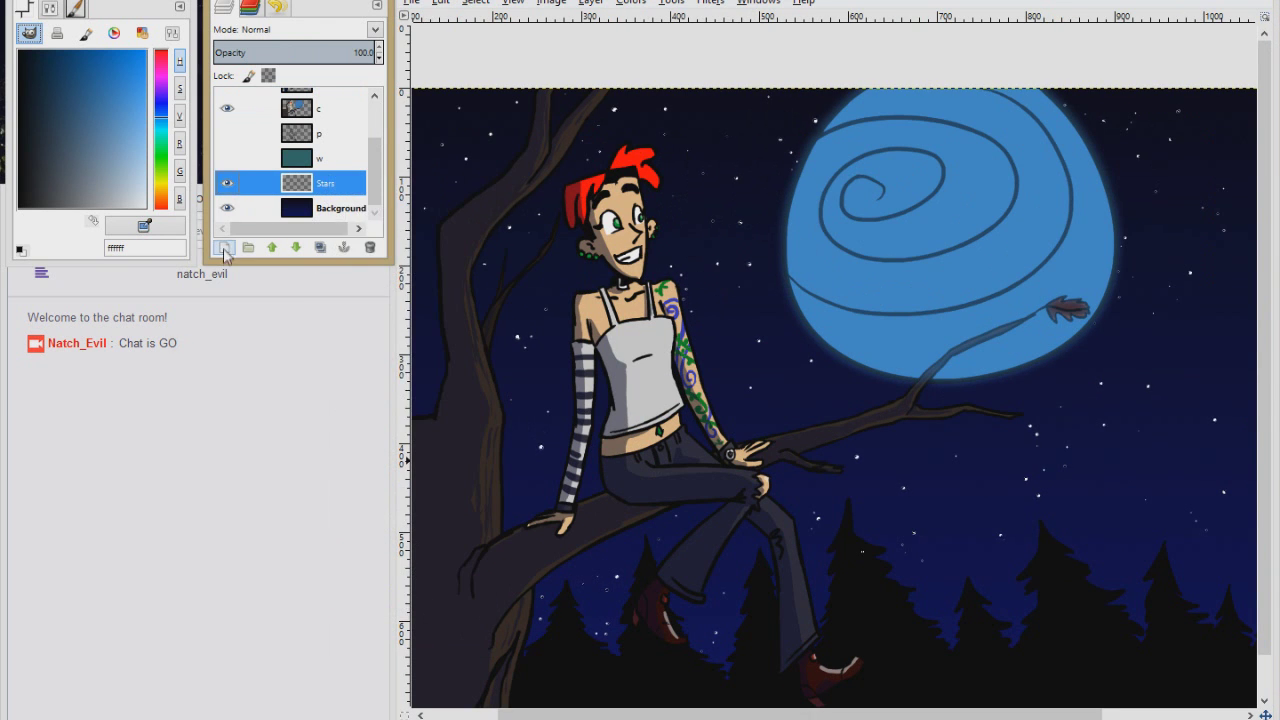
click(224, 247)
text(-bloom)
key(Return)
Step: Grow the selection around the stars and fill it with white on layer "Stars-bloom"
key(alt+s)
key(g)
key(Return)
key(ctrl+comma)
Step: Apply a 15 px Gaussian blur to layer "Stars-bloom" and reduce its opacity for a soft glow
click(710, 3)
click(970, 125)
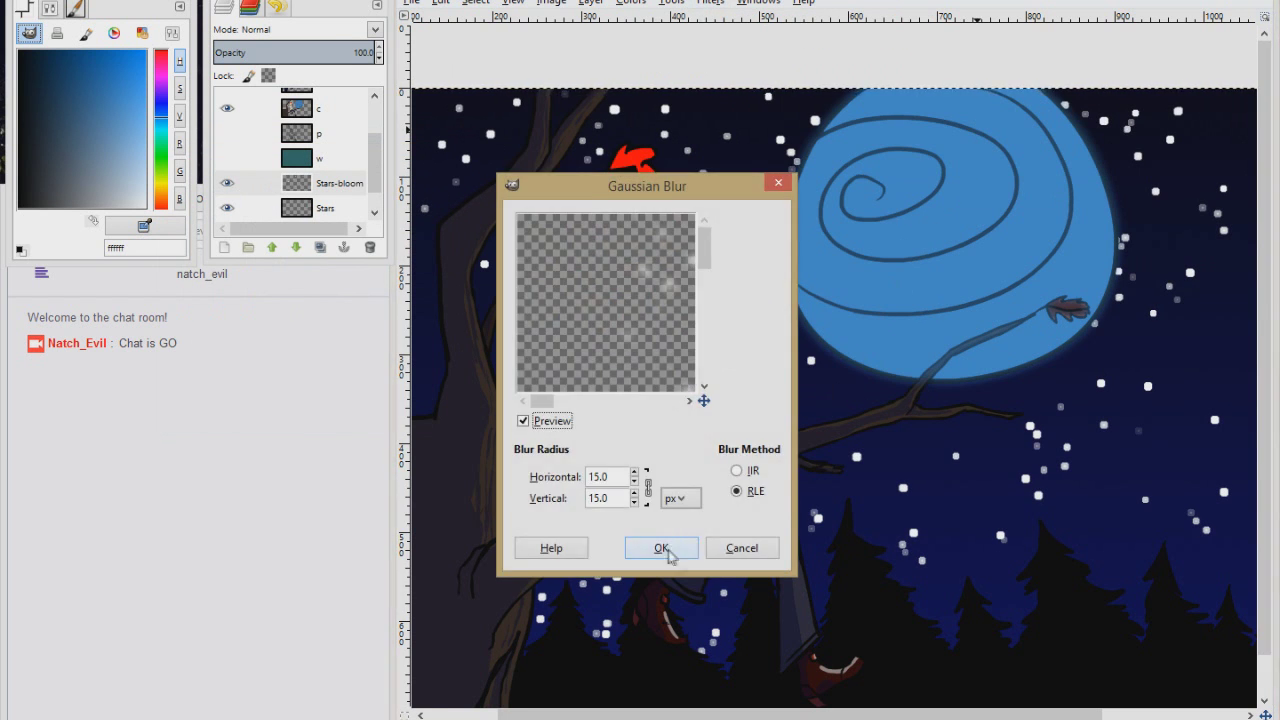
click(663, 550)
click(329, 50)
drag(329, 50, 279, 52)
Step: Make layer "s" active and sample shading colour 010220 from the shadow at the edge of the face
scroll(300, 150, up, 3)
click(325, 150)
scroll(578, 182, up, 6)
ctrl+click(640, 330)
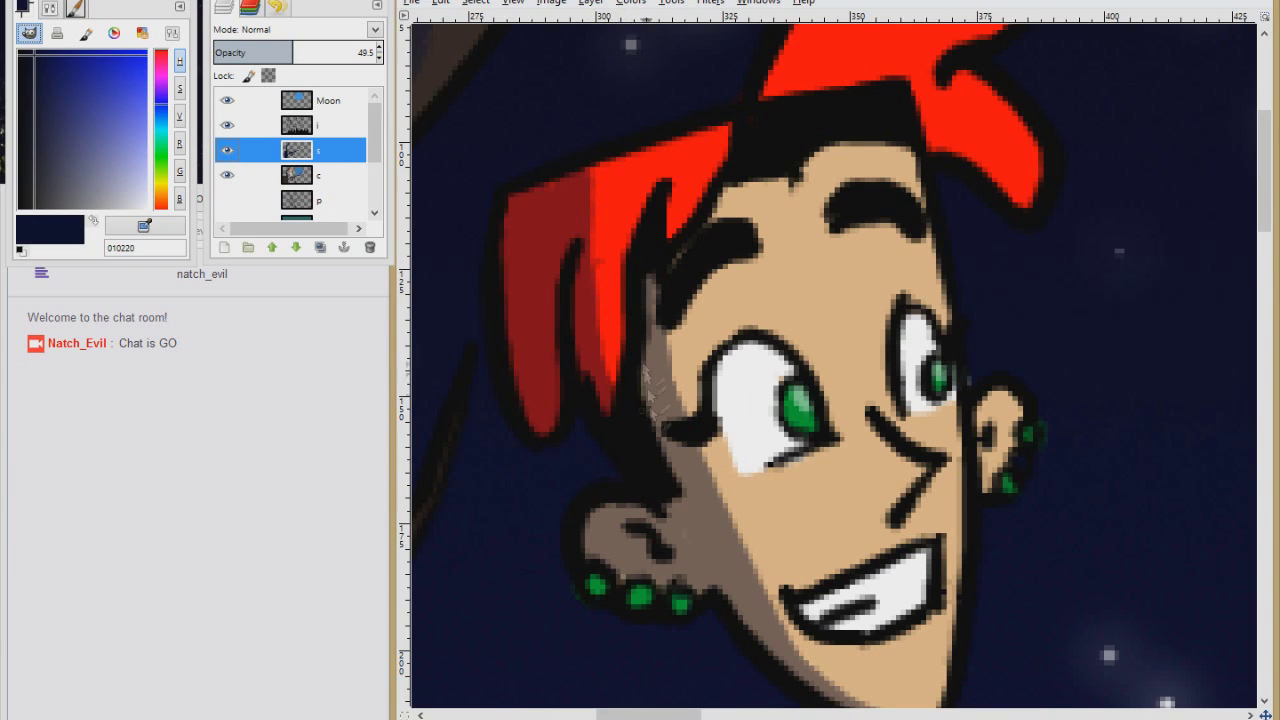
scroll(634, 418, down, 5)
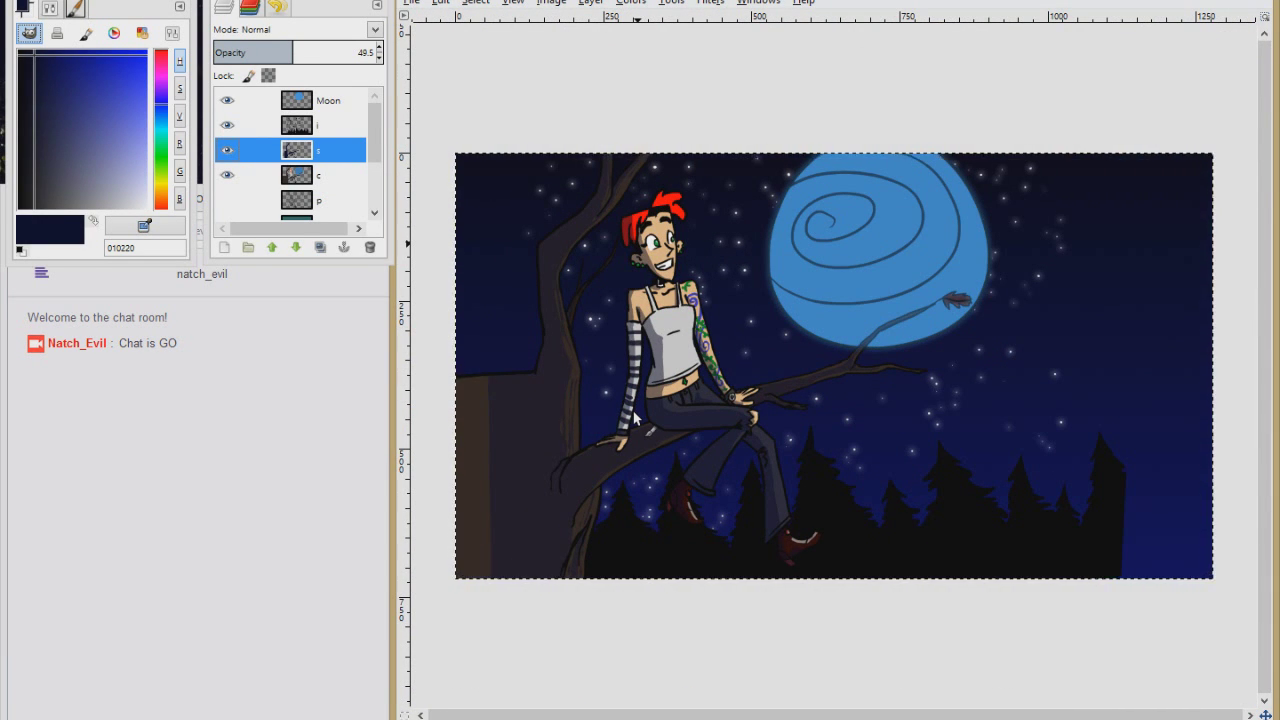
scroll(866, 269, up, 2)
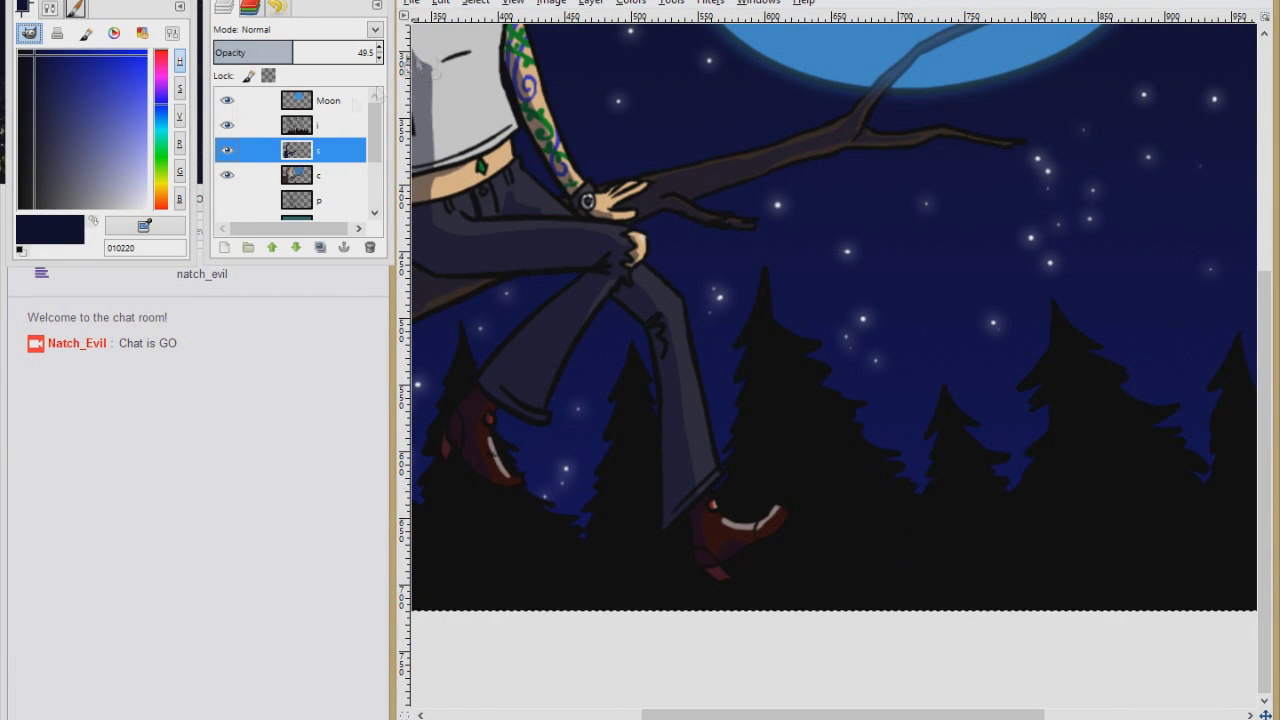
Step: Choose the Soft Oil Brush with a red colour and create a new layer for the title
click(75, 8)
click(77, 129)
click(22, 8)
click(75, 8)
scroll(177, 84, down, 10)
click(80, 163)
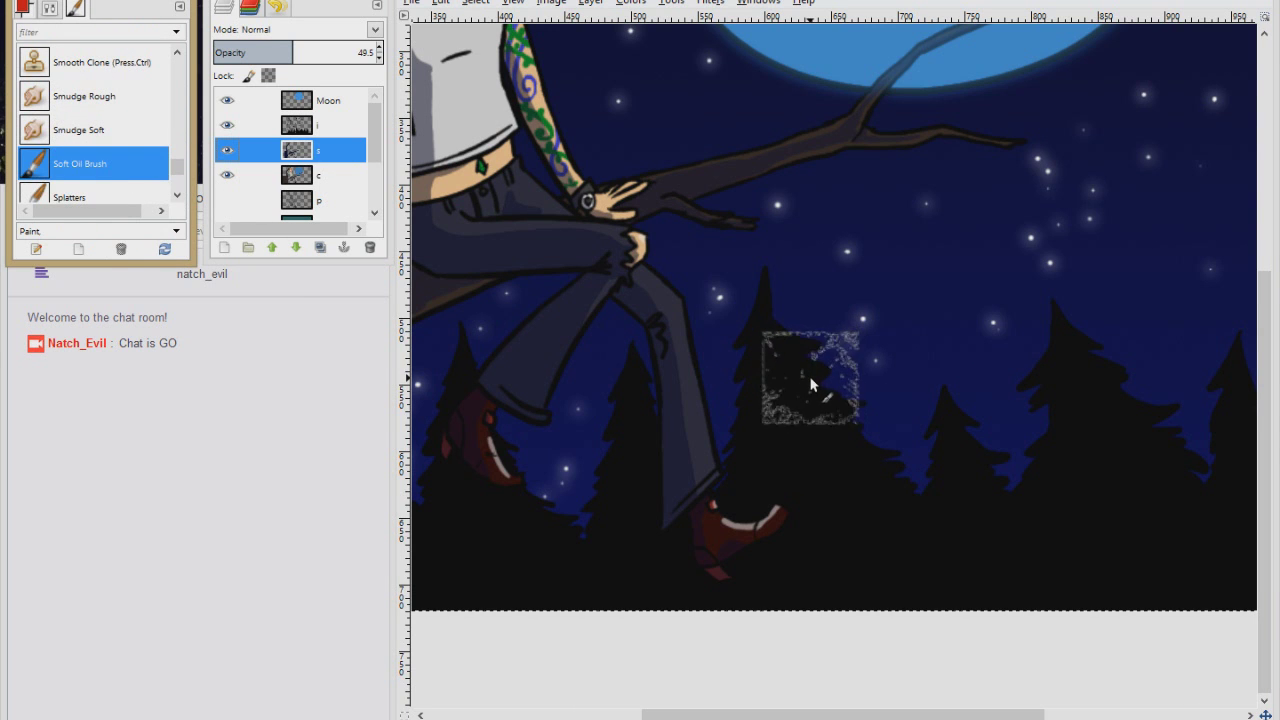
key(shift+ctrl+n)
key(Return)
Step: Paint the title "SPOONEE" in large red capitals across the treetops beside the character's legs
mouse_move(775, 262)
mouse_down()
mouse_move(748, 300)
mouse_move(737, 370)
mouse_move(766, 277)
mouse_move(718, 405)
mouse_up()
key(ctrl+z)
drag(838, 270, 845, 440)
scroll(790, 330, right, 5)
drag(650, 300, 660, 380)
drag(790, 300, 780, 300)
drag(895, 300, 885, 300)
scroll(790, 330, right, 5)
mouse_move(790, 440)
mouse_down()
mouse_move(782, 320)
mouse_move(845, 440)
mouse_up()
drag(905, 300, 865, 440)
drag(870, 370, 910, 375)
drag(990, 300, 935, 440)
drag(940, 370, 1000, 440)
key(shift+ctrl+j)
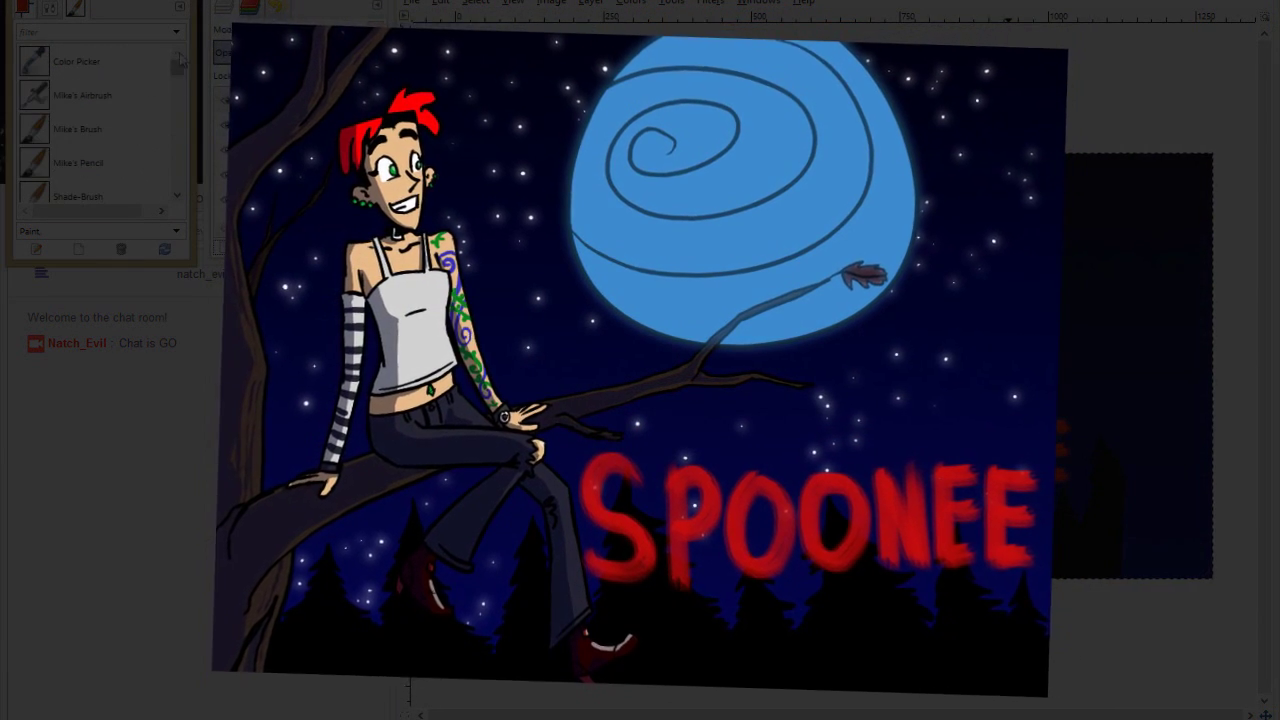
Step: Close the Spoon-E.jpg reference picture and reply "Eating sushi, huh?" in the Twitch chat
click(78, 129)
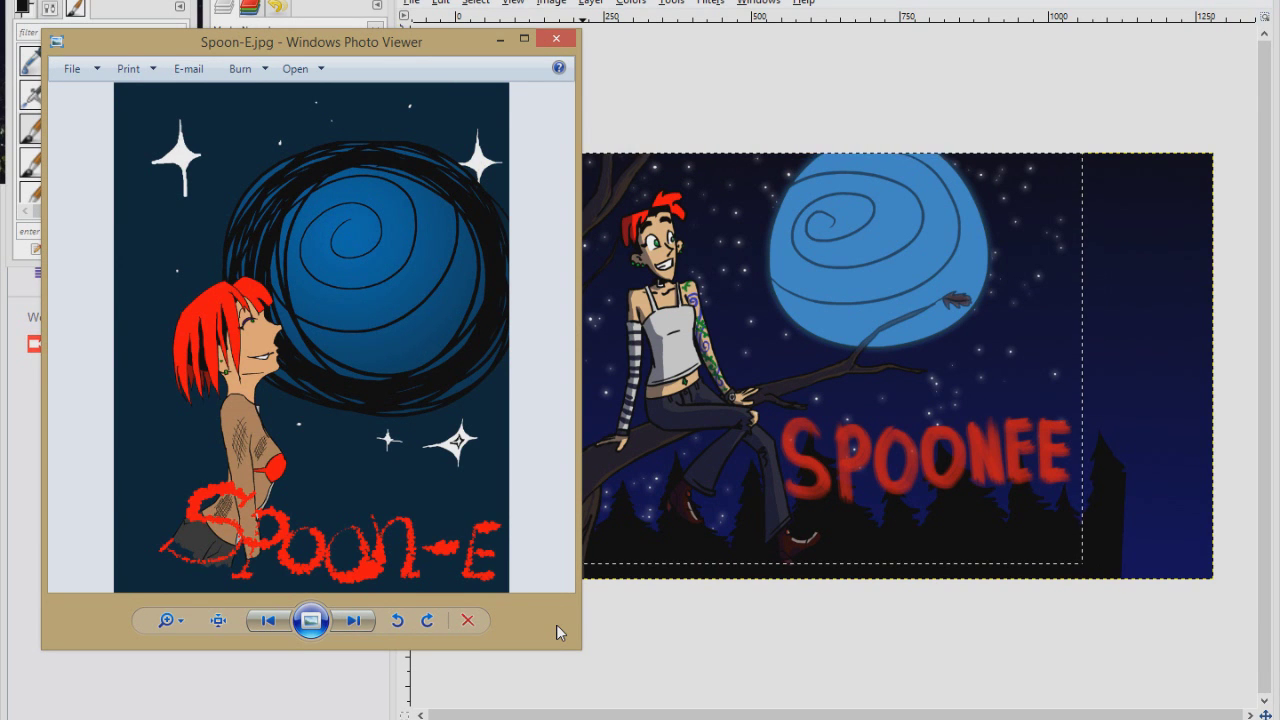
key(alt+F4)
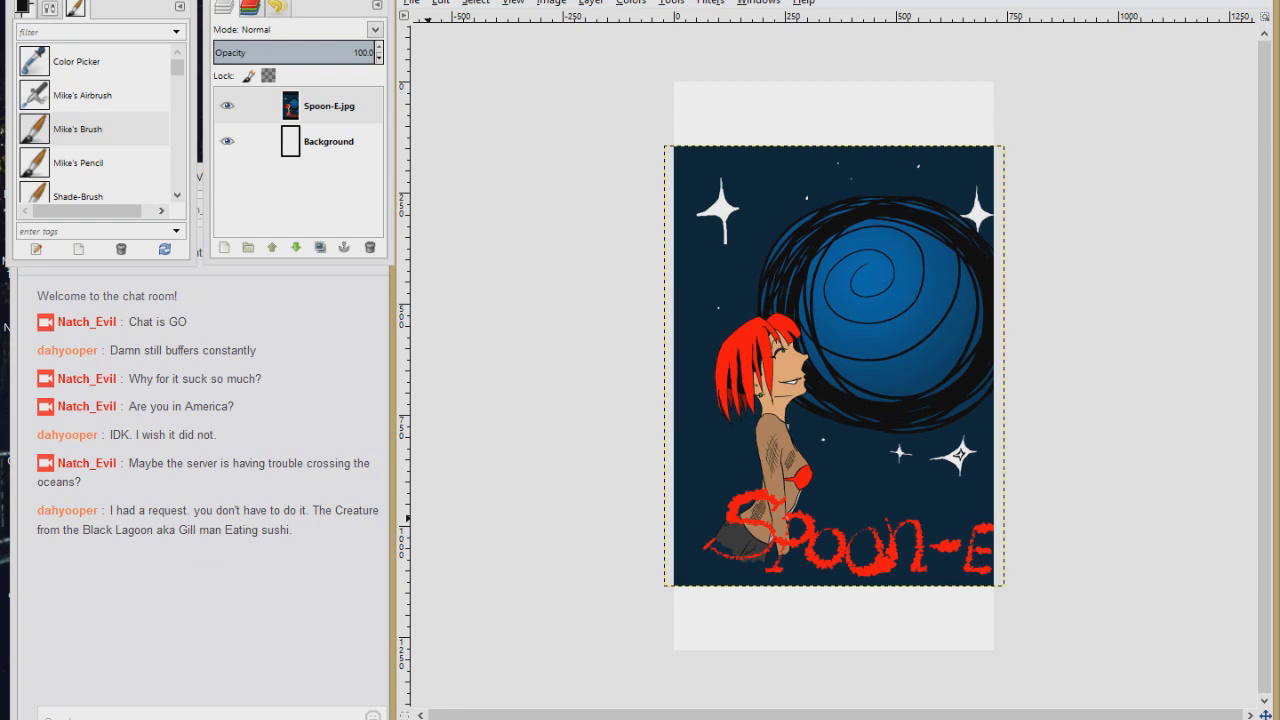
click(196, 712)
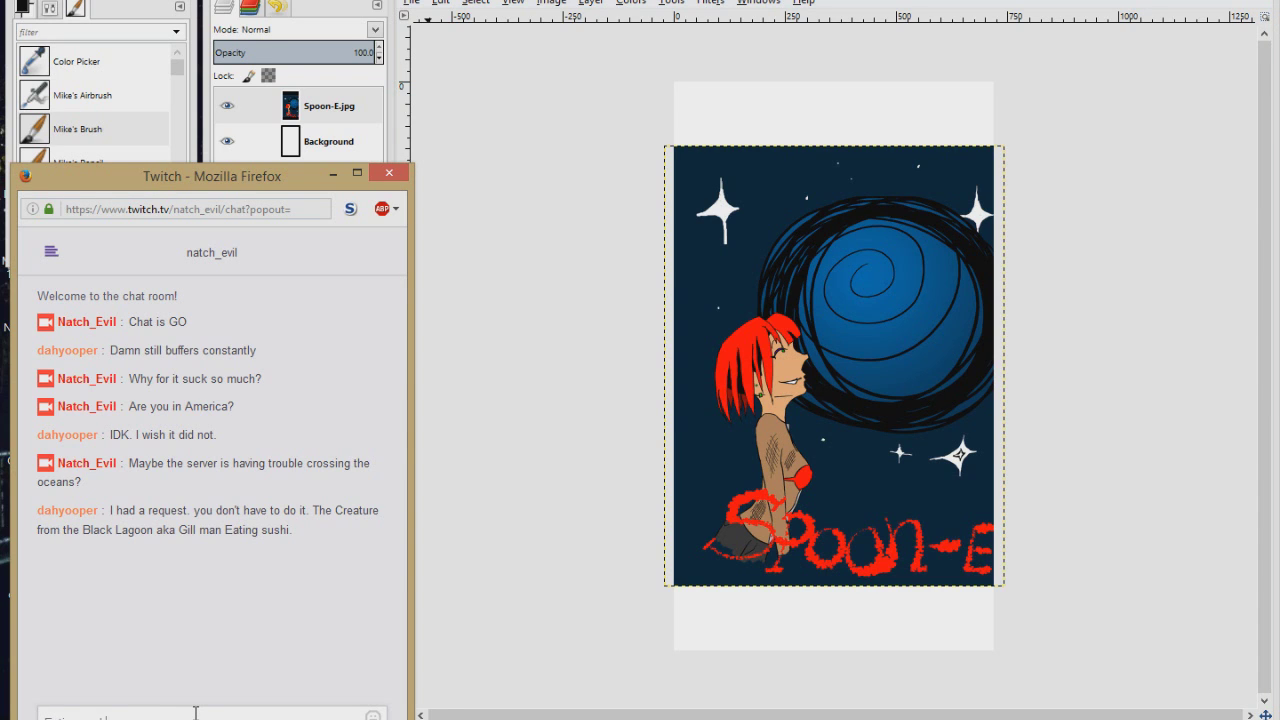
key(Return)
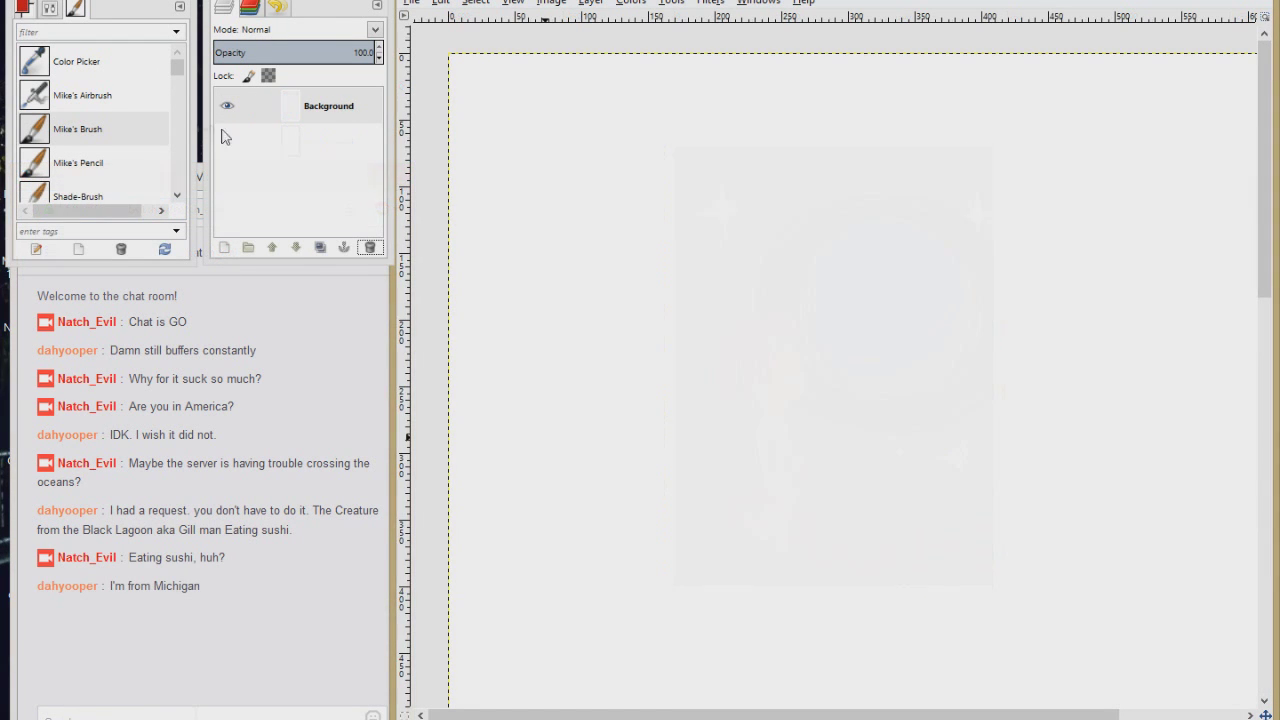
Step: Choose Mike's Pencil on the blank canvas and set the drawing colour to dark green 03671a
click(100, 166)
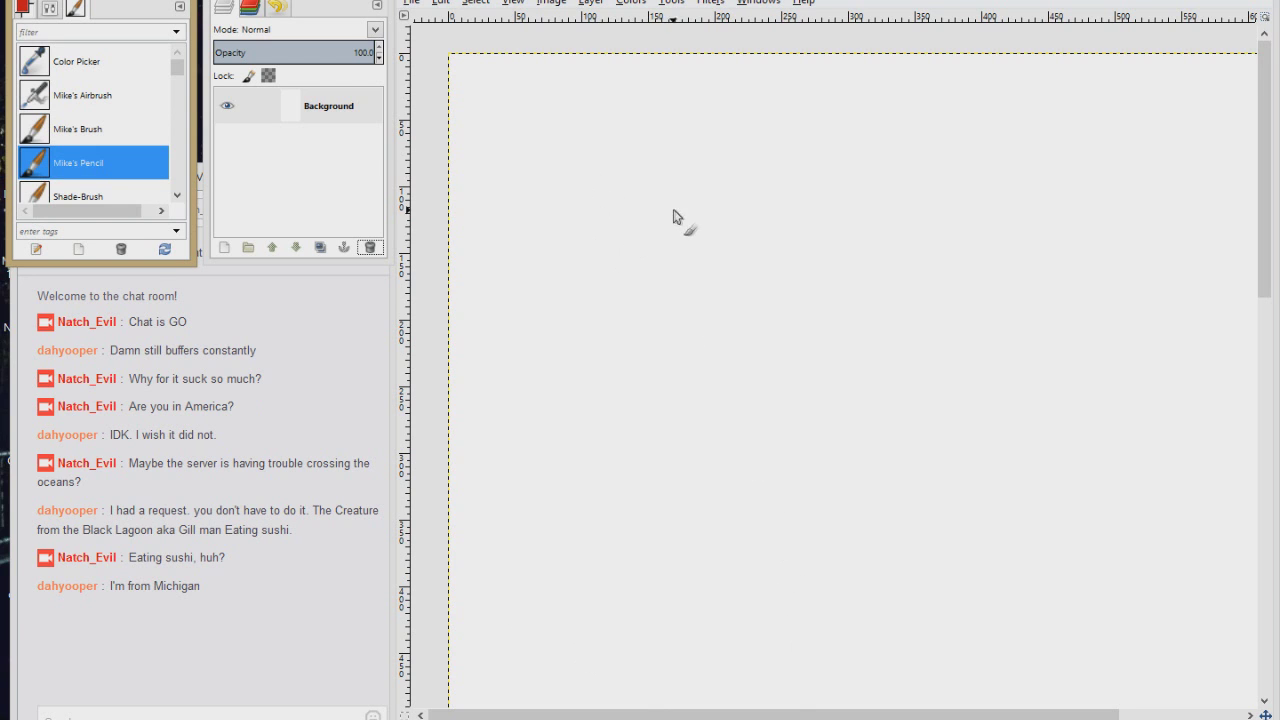
drag(670, 185, 632, 205)
key(ctrl+z)
click(22, 8)
click(72, 58)
Step: Sketch the fish man's round head with oval eyes, wide thick lips and a spiny crest along the back
mouse_move(729, 163)
mouse_down()
mouse_move(829, 243)
mouse_move(829, 263)
mouse_move(687, 277)
mouse_move(836, 245)
mouse_up()
drag(700, 274, 825, 250)
drag(700, 196, 702, 198)
mouse_move(815, 180)
mouse_down()
mouse_move(645, 95)
mouse_move(560, 205)
mouse_move(560, 250)
mouse_up()
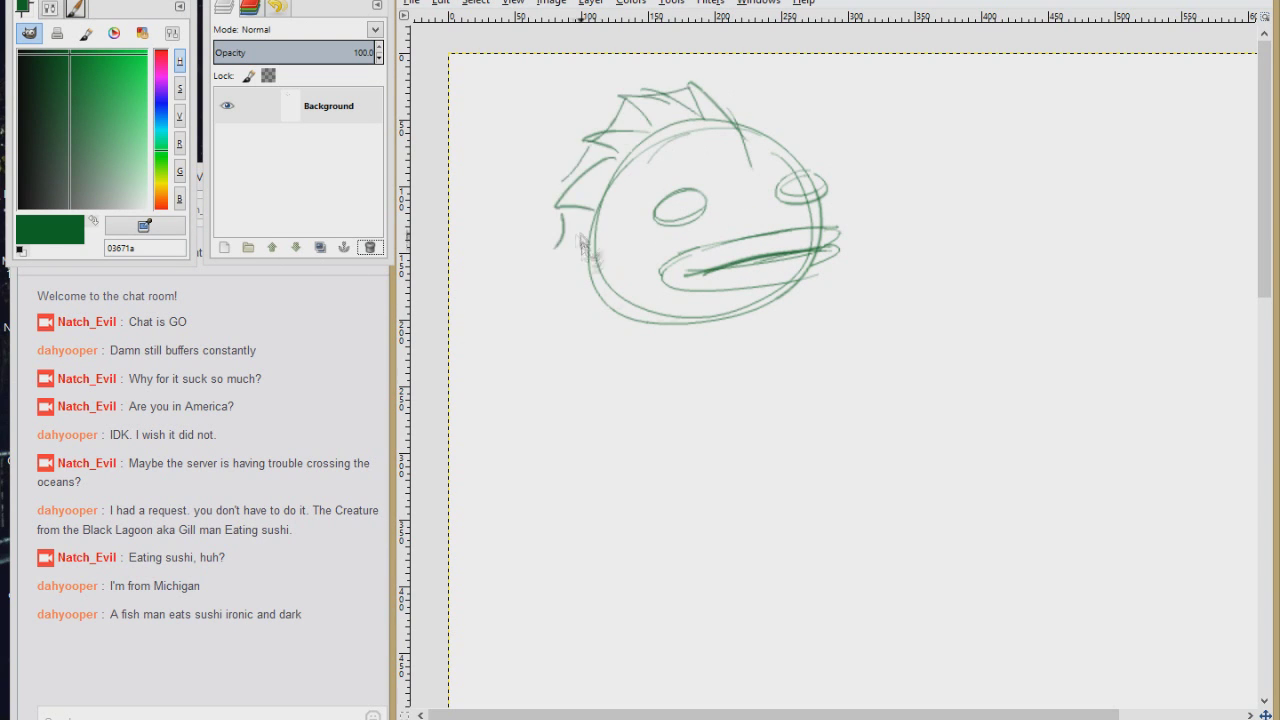
Step: Sketch the curved back and chest lines below the head, with a round shoulder on each side
scroll(673, 220, down, 5)
drag(700, 195, 656, 380)
mouse_move(597, 150)
mouse_down()
mouse_move(500, 290)
mouse_move(490, 410)
mouse_up()
drag(575, 150, 545, 237)
drag(740, 236, 700, 240)
Step: Sketch a raised hand holding chopsticks with a sushi roll in front of the fish man's chest
mouse_move(855, 200)
mouse_down()
mouse_move(913, 168)
mouse_move(920, 183)
mouse_move(958, 177)
mouse_move(918, 185)
mouse_move(952, 215)
mouse_up()
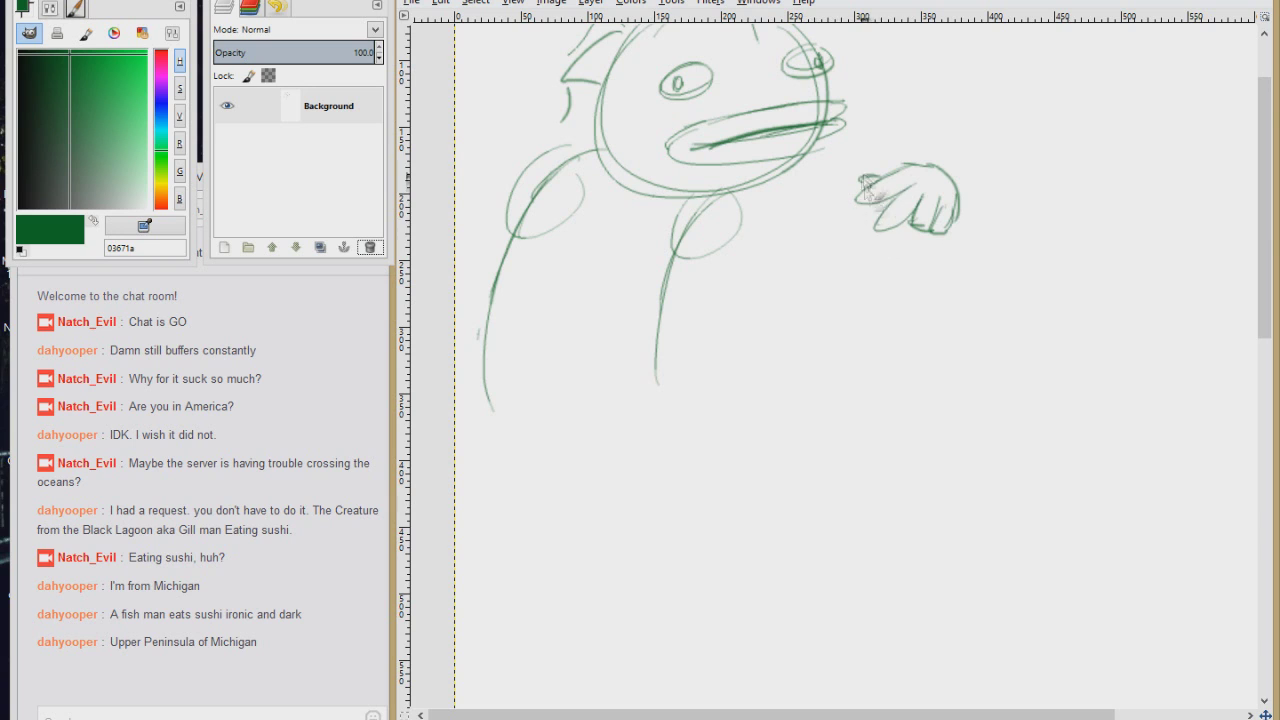
mouse_move(886, 203)
mouse_down()
mouse_move(860, 237)
mouse_move(840, 252)
mouse_move(835, 230)
mouse_move(778, 245)
mouse_move(795, 270)
mouse_up()
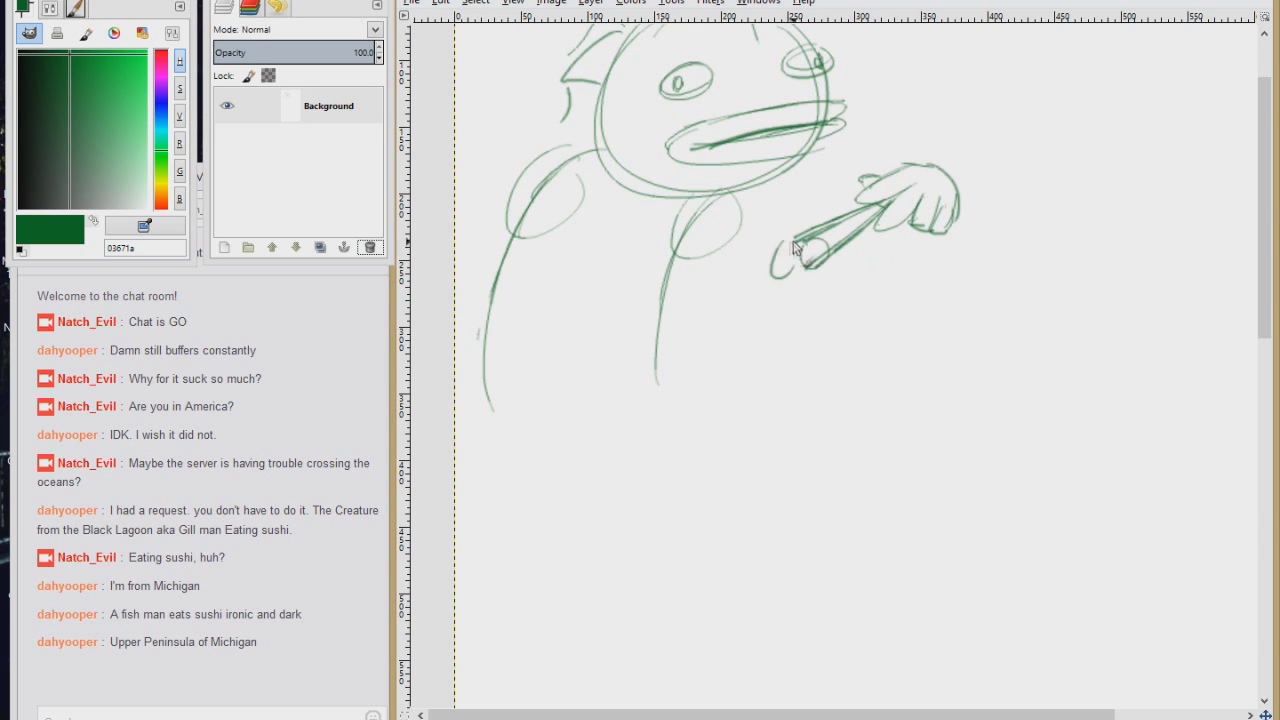
drag(894, 243, 730, 200)
Step: Draw the bent arm connecting the near shoulder to the raised hand and the other arm hanging straight down
drag(730, 200, 790, 300)
mouse_move(690, 265)
mouse_down()
mouse_move(830, 340)
mouse_move(925, 230)
mouse_up()
drag(790, 285, 880, 235)
drag(578, 200, 570, 368)
drag(506, 224, 500, 404)
drag(690, 265, 800, 360)
Step: Draw a slanting table edge across the fish man's waist, passing under the bent elbow
drag(850, 320, 650, 382)
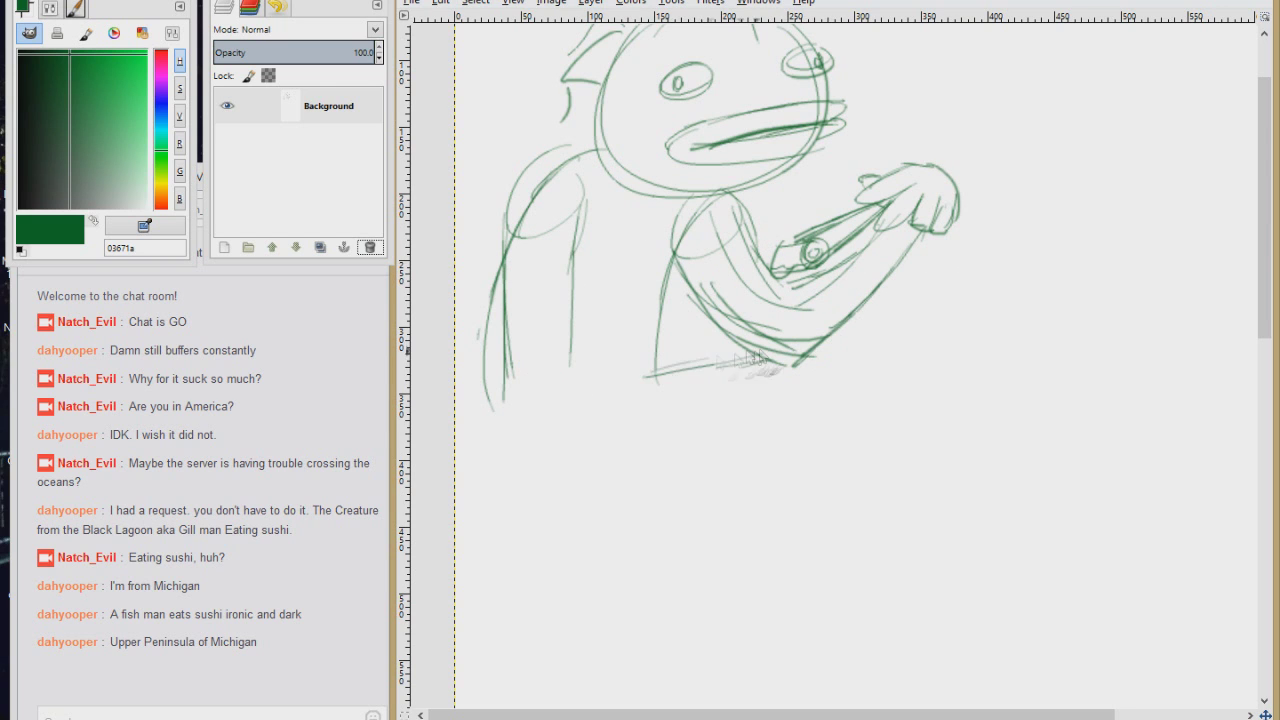
drag(770, 352, 518, 390)
drag(790, 355, 970, 313)
Step: Sketch a shallow four-sided tray on the table below the bent arm and add three sushi rolls in it
mouse_move(615, 390)
mouse_down()
mouse_move(455, 405)
mouse_move(732, 374)
mouse_up()
drag(732, 374, 772, 412)
drag(636, 396, 690, 446)
drag(690, 446, 770, 418)
drag(640, 402, 698, 452)
mouse_move(688, 454)
mouse_down()
mouse_move(766, 432)
mouse_move(740, 452)
mouse_up()
drag(696, 414, 694, 440)
drag(694, 440, 712, 436)
drag(716, 410, 740, 432)
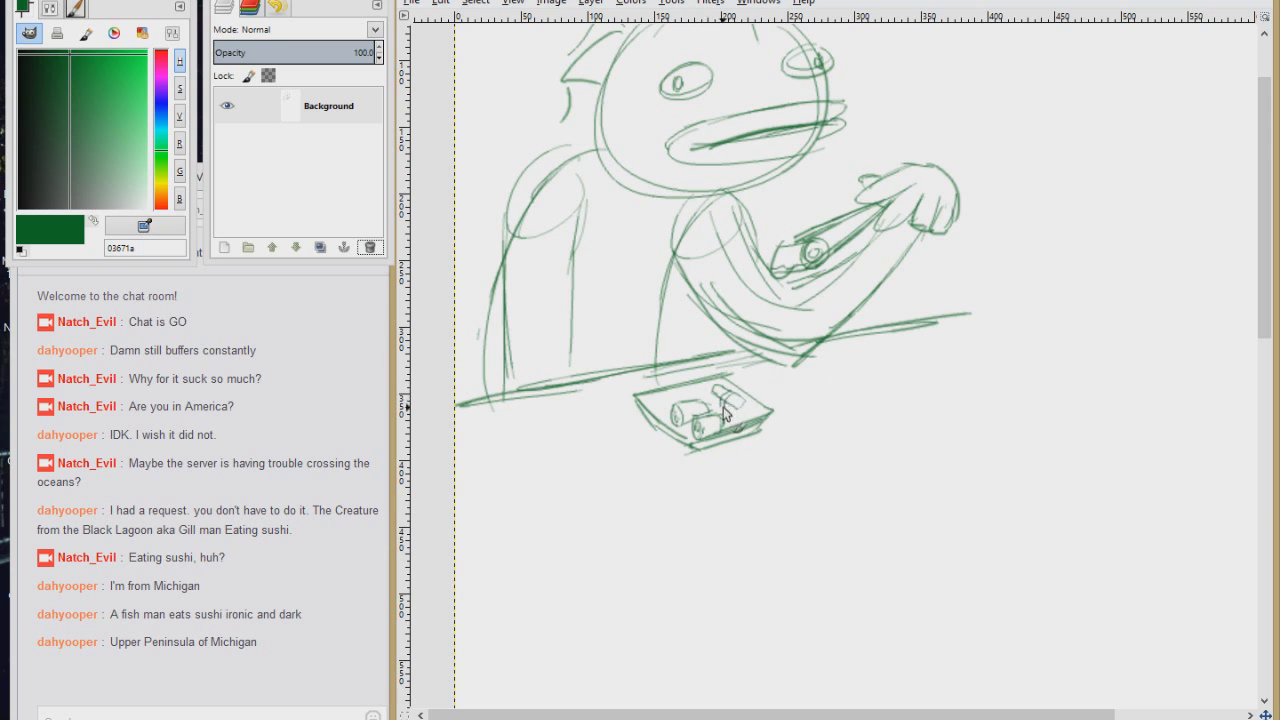
Step: Sketch the torn shoulder outline of the hanging arm and a long necktie down the fish man's chest
scroll(780, 320, up, 3)
mouse_move(588, 300)
mouse_down()
mouse_move(546, 305)
mouse_move(500, 420)
mouse_up()
mouse_move(630, 343)
mouse_down()
mouse_move(660, 358)
mouse_move(642, 478)
mouse_up()
drag(650, 366, 648, 526)
drag(628, 405, 614, 526)
Step: Sketch ragged sleeve edges, scales and fin lines on the hanging arm, and a spiky fin under the raised forearm
drag(606, 292, 576, 352)
drag(548, 292, 590, 385)
mouse_move(524, 315)
mouse_down()
mouse_move(500, 430)
mouse_move(535, 512)
mouse_up()
drag(524, 405, 512, 545)
mouse_move(722, 346)
mouse_down()
mouse_move(672, 420)
mouse_move(652, 524)
mouse_up()
mouse_move(836, 255)
mouse_down()
mouse_move(676, 288)
mouse_move(836, 268)
mouse_up()
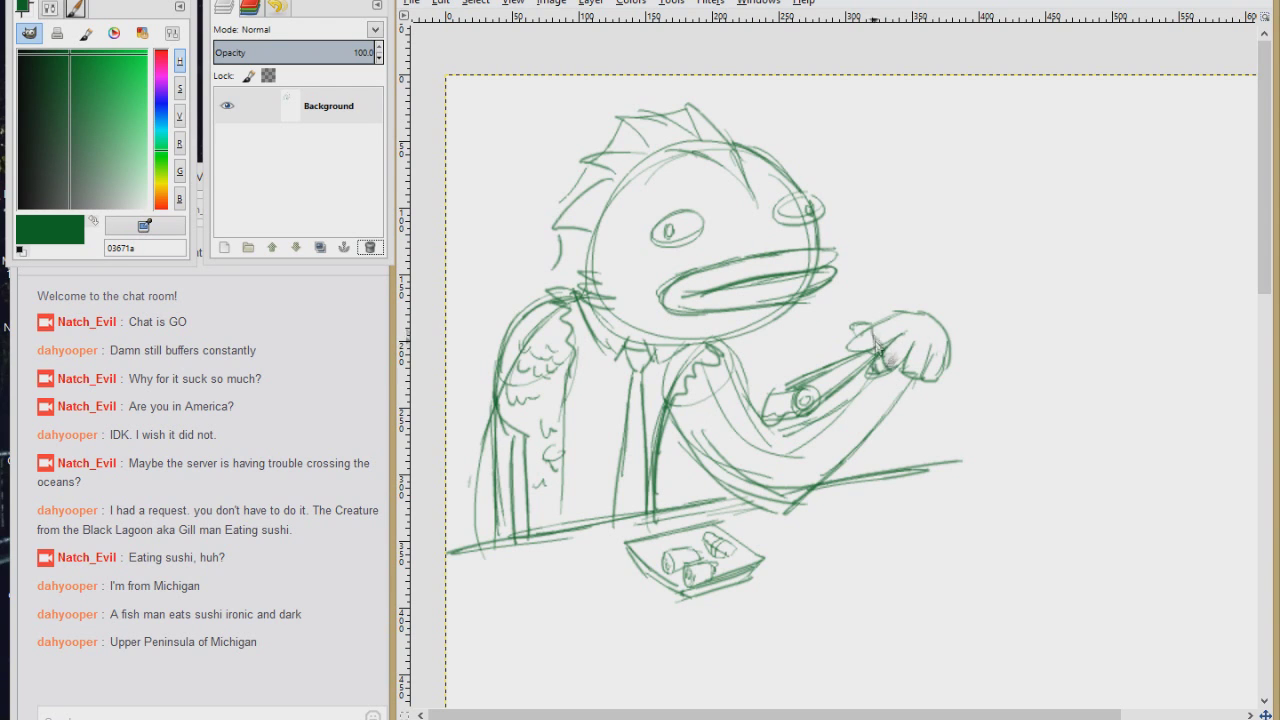
mouse_move(905, 320)
mouse_down()
mouse_move(985, 315)
mouse_move(945, 378)
mouse_up()
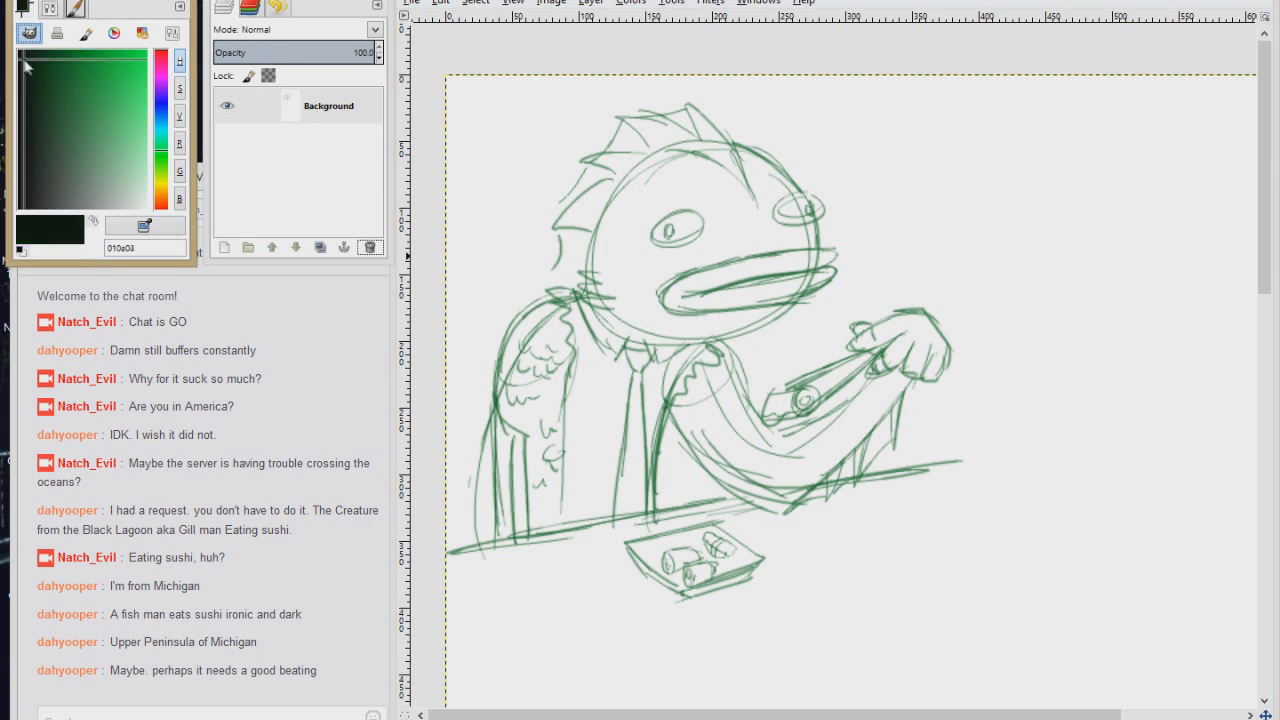
Step: Ink the fish man's eyes, pupils and thick lips in near-black 010e08 with Mike's Brush
click(78, 10)
scroll(705, 240, up, 2)
mouse_move(772, 205)
mouse_down()
mouse_move(710, 240)
mouse_move(775, 205)
mouse_move(758, 238)
mouse_up()
drag(1000, 162, 1045, 238)
drag(1015, 185, 1028, 210)
mouse_move(1008, 297)
mouse_down()
mouse_move(725, 370)
mouse_move(1065, 330)
mouse_up()
mouse_move(790, 385)
mouse_down()
mouse_move(971, 306)
mouse_move(1030, 348)
mouse_up()
Step: Ink the back of the head and the pointed crest fins over the green sketch
scroll(971, 306, up, 2)
mouse_move(998, 230)
mouse_down()
mouse_move(868, 140)
mouse_move(860, 229)
mouse_move(970, 352)
mouse_up()
scroll(868, 140, up, 3)
scroll(868, 140, left, 2)
mouse_move(690, 185)
mouse_down()
mouse_move(720, 298)
mouse_move(608, 294)
mouse_up()
drag(712, 302, 630, 495)
scroll(640, 480, down, 4)
Step: Ink the gills, the curved jaw line and clusters of small scales on the cheek
scroll(640, 480, left, 1)
drag(675, 290, 765, 318)
mouse_move(668, 322)
mouse_down()
mouse_move(755, 340)
mouse_move(752, 360)
mouse_move(1010, 440)
mouse_move(1110, 365)
mouse_up()
mouse_move(810, 155)
mouse_down()
mouse_move(785, 195)
mouse_move(725, 200)
mouse_up()
drag(785, 268, 808, 318)
drag(795, 340, 800, 355)
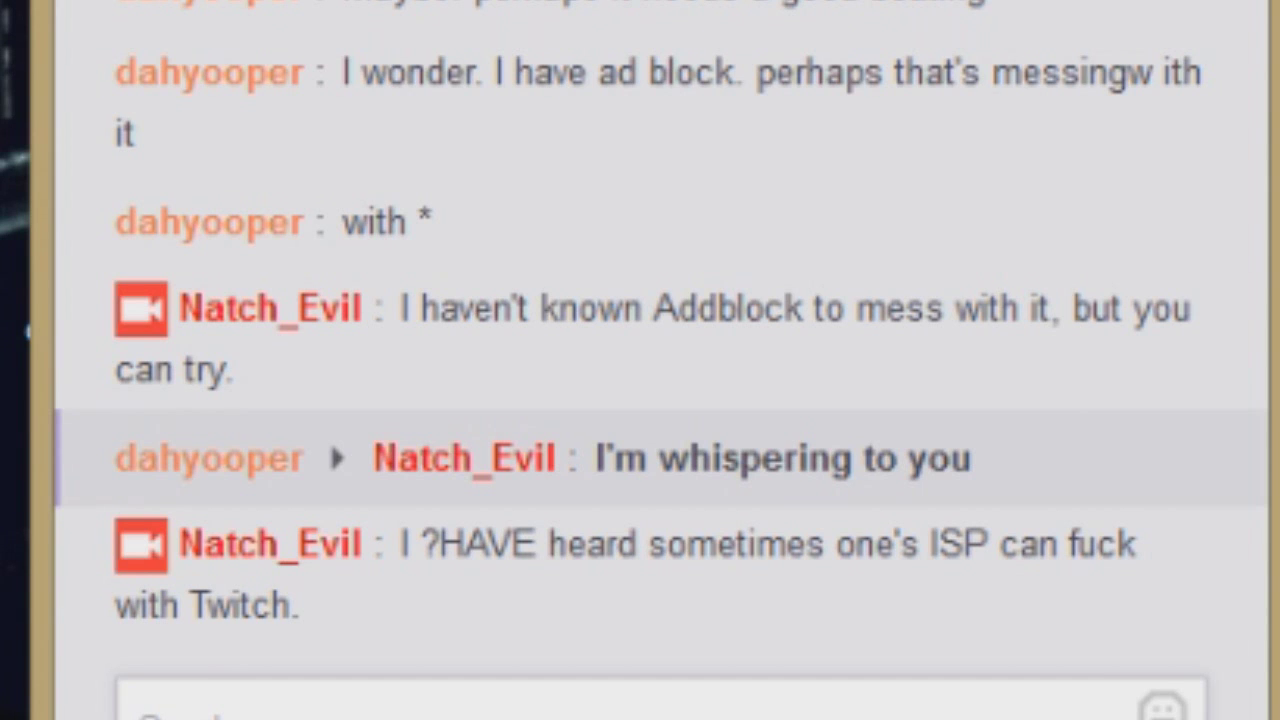
text(b)
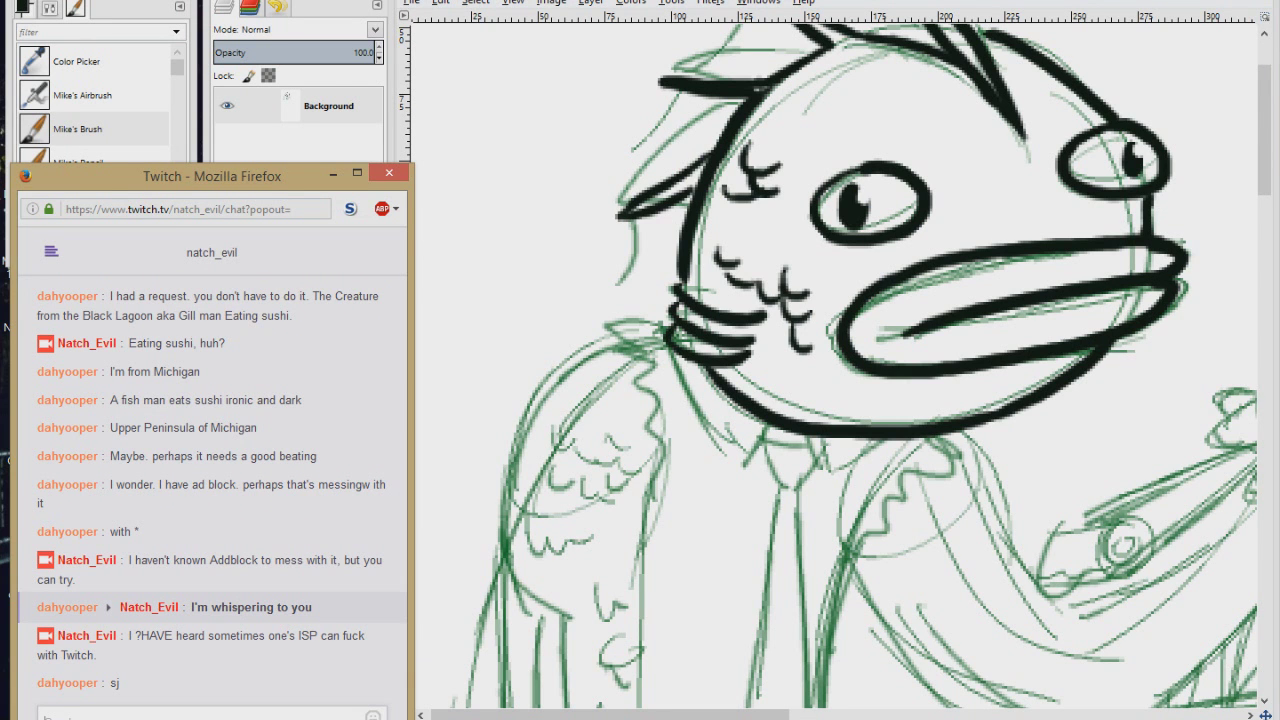
click(880, 125)
Step: Ink the webbed fins behind the head and the ragged frill on top of the far shoulder
scroll(750, 250, up, 3)
mouse_move(700, 205)
mouse_down()
mouse_move(812, 158)
mouse_move(560, 415)
mouse_up()
scroll(590, 330, down, 2)
drag(562, 246, 620, 345)
scroll(598, 329, down, 3)
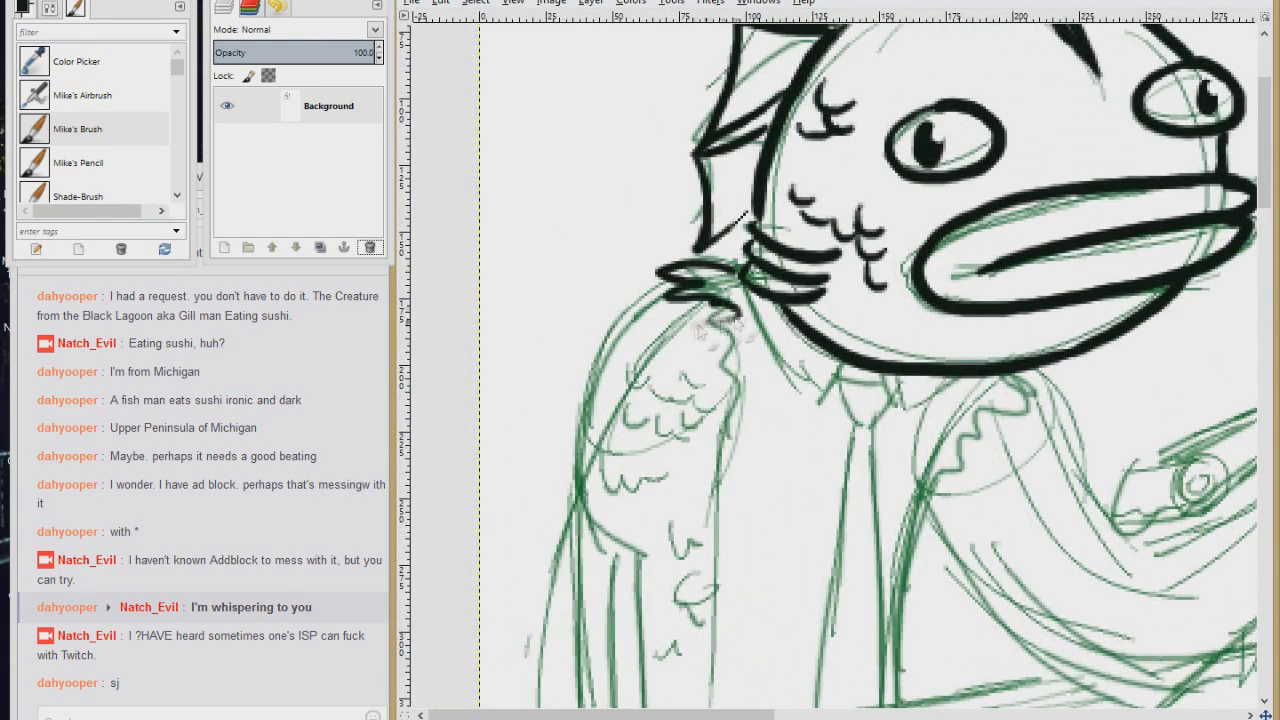
Step: Ink the hanging arm's outline, jagged sleeve edge and inner fin lines, and the slanting table edge below
drag(680, 265, 720, 440)
scroll(720, 440, down, 4)
drag(718, 270, 708, 500)
drag(465, 565, 1040, 452)
mouse_move(655, 50)
mouse_down()
mouse_move(556, 268)
mouse_move(626, 340)
mouse_move(615, 520)
mouse_up()
drag(610, 350, 612, 470)
drag(568, 275, 552, 535)
Step: Ink clusters of curved scales down the hanging arm from the shoulder to the table
drag(660, 308, 690, 365)
drag(650, 450, 690, 490)
drag(670, 360, 690, 408)
scroll(633, 322, up, 2)
mouse_move(612, 245)
mouse_down()
mouse_move(688, 305)
mouse_move(690, 360)
mouse_up()
drag(600, 385, 655, 415)
drag(660, 360, 688, 390)
drag(645, 468, 678, 500)
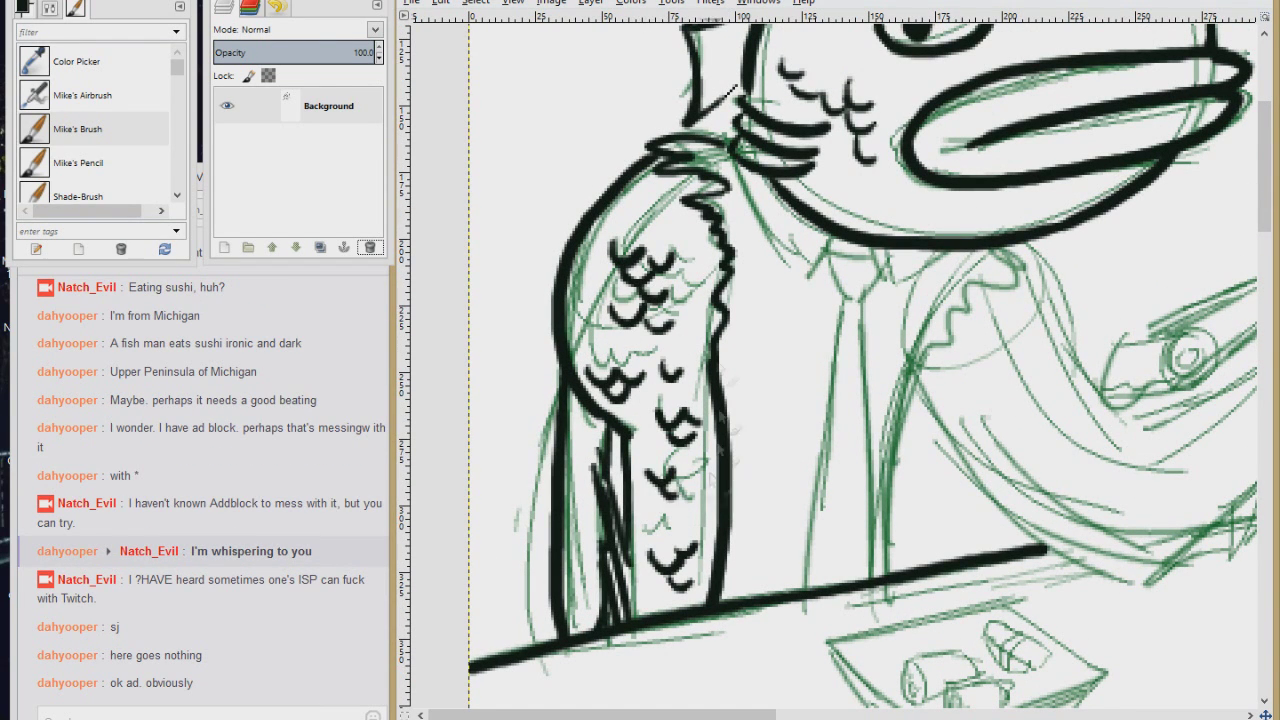
drag(618, 196, 655, 210)
drag(642, 185, 690, 220)
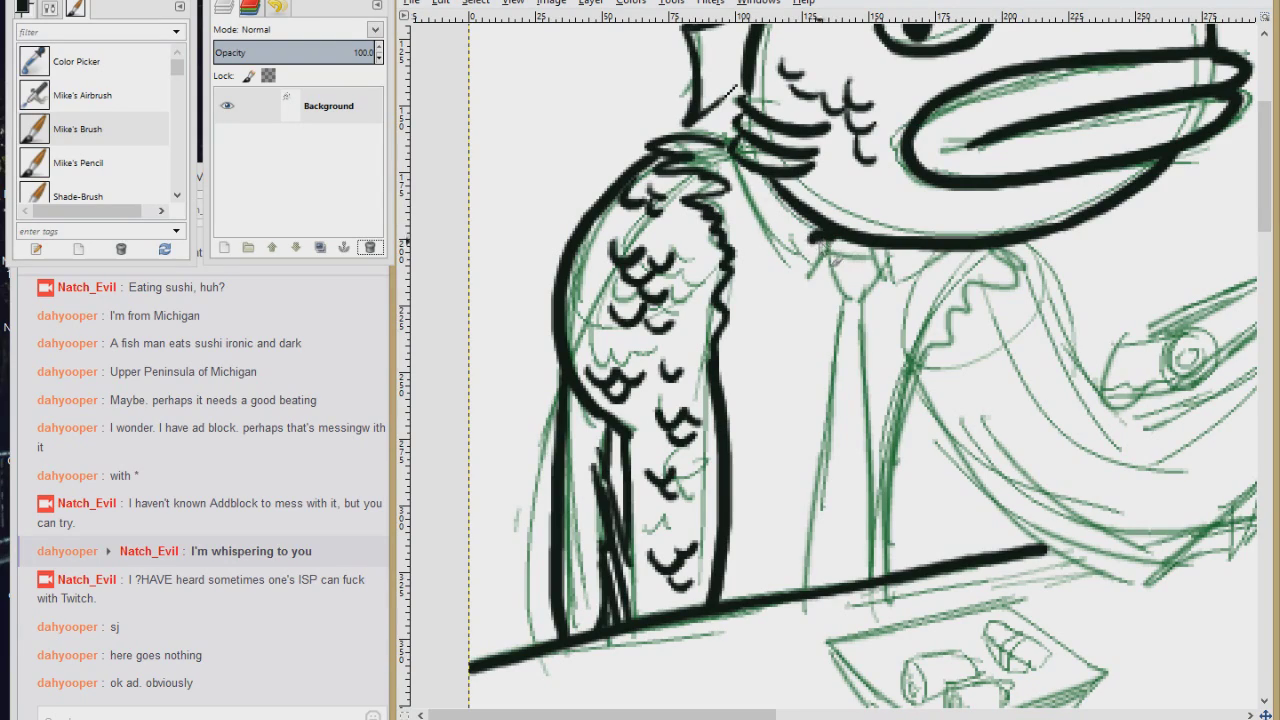
Step: Ink the shirt collar's two points and the necktie knot beneath the jaw
drag(735, 170, 805, 290)
drag(955, 250, 888, 302)
mouse_move(835, 255)
mouse_down()
mouse_move(832, 298)
mouse_move(880, 300)
mouse_up()
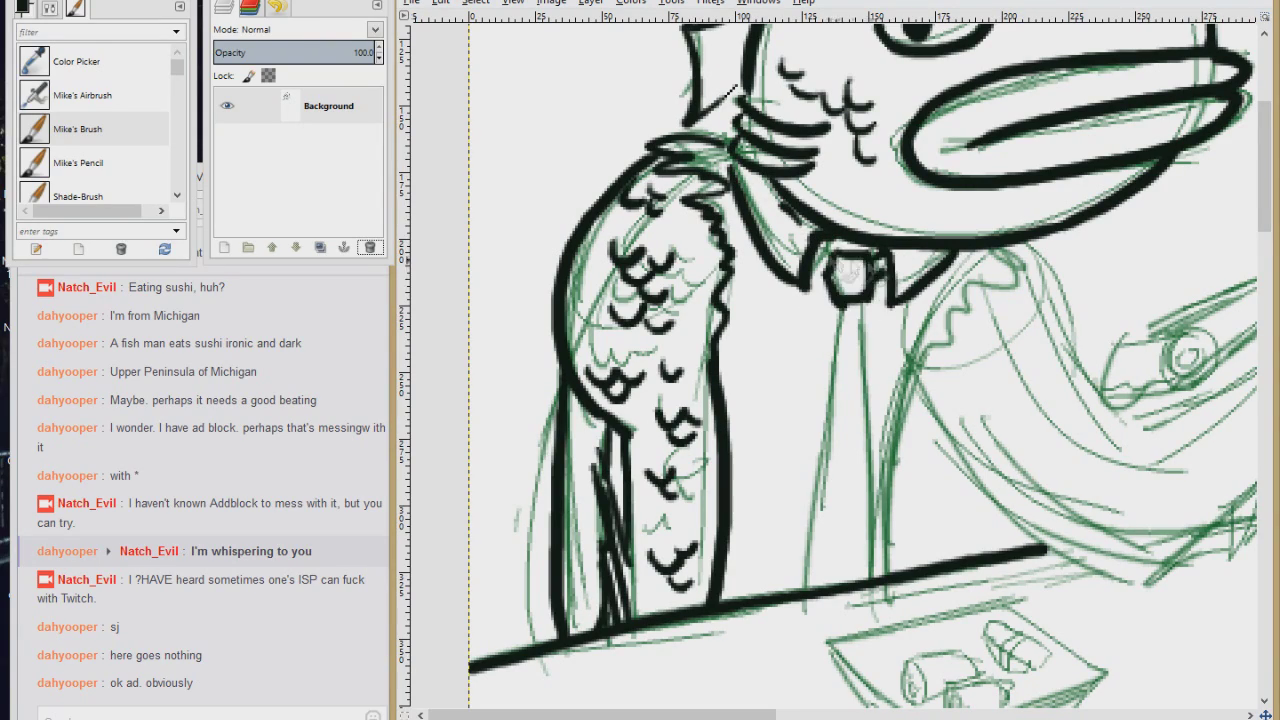
Step: Ink the long necktie, the torso's side, and the bent arm's ragged shoulder edge and upper-arm outline
scroll(835, 360, down, 3)
drag(820, 165, 818, 452)
drag(790, 160, 732, 456)
scroll(835, 360, up, 2)
mouse_move(834, 222)
mouse_down()
mouse_move(788, 368)
mouse_move(765, 525)
mouse_up()
mouse_move(868, 203)
mouse_down()
mouse_move(885, 235)
mouse_move(815, 290)
mouse_move(952, 302)
mouse_up()
mouse_move(790, 340)
mouse_down()
mouse_move(815, 378)
mouse_move(1015, 528)
mouse_up()
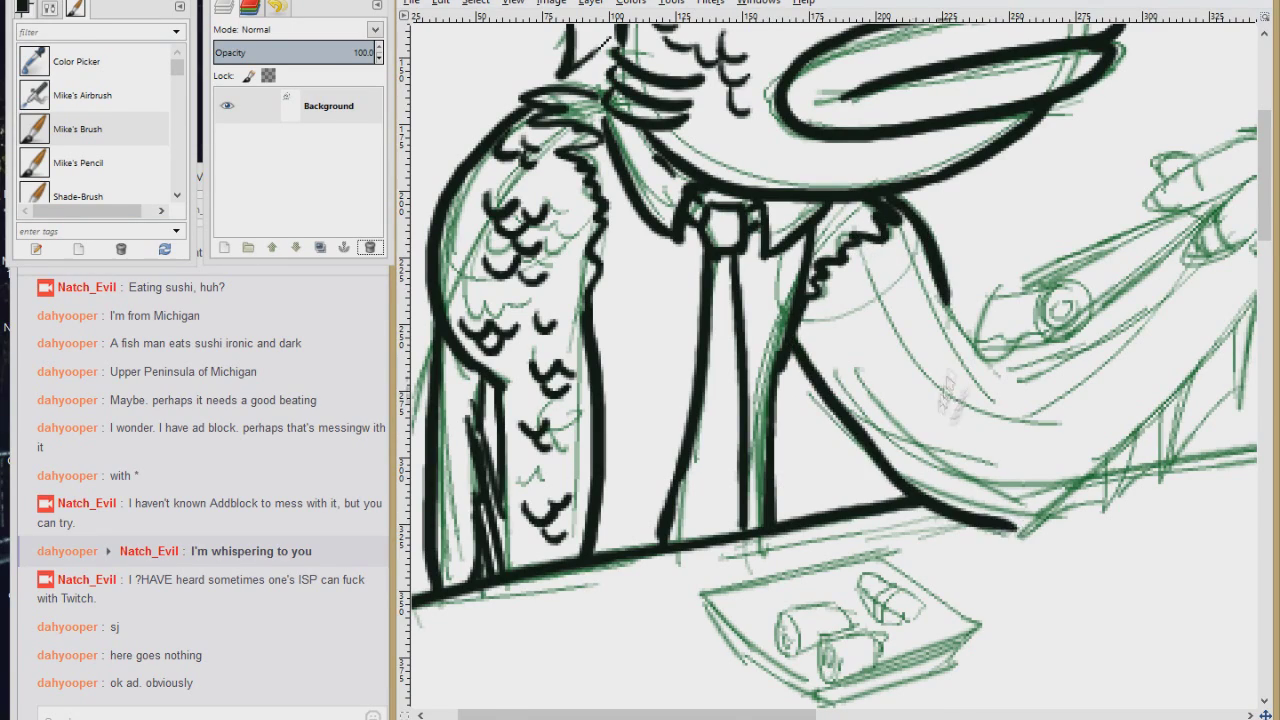
Step: Ink the upper chopstick and the fingers gripping it on the raised hand
scroll(885, 365, right, 2)
scroll(885, 365, up, 2)
scroll(885, 365, right, 4)
drag(780, 346, 960, 270)
drag(850, 312, 1030, 228)
mouse_move(1020, 184)
mouse_down()
mouse_move(928, 232)
mouse_move(955, 268)
mouse_up()
drag(1030, 228, 945, 318)
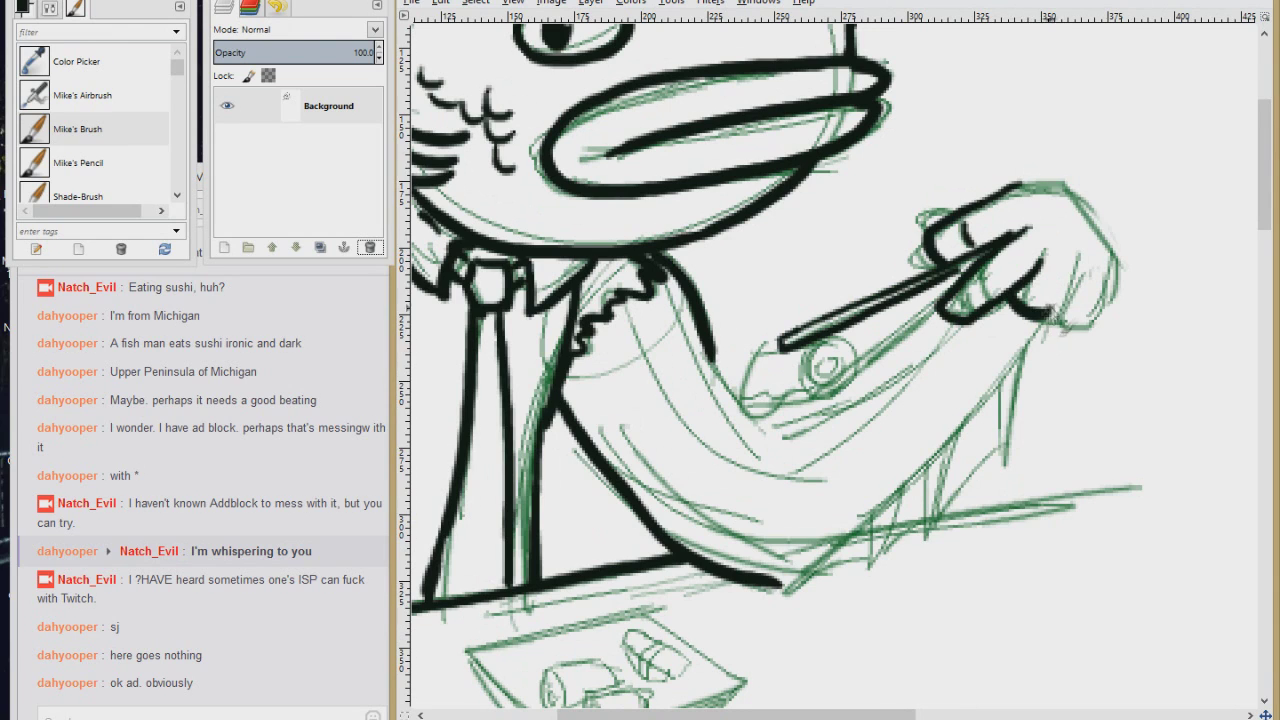
Step: Ink the rest of the raised hand, the second chopstick with its dotted sushi roll, and the finned underside of the forearm
drag(1040, 318, 1118, 268)
mouse_move(1000, 200)
mouse_down()
mouse_move(1115, 272)
mouse_move(925, 228)
mouse_up()
mouse_move(845, 350)
mouse_down()
mouse_move(852, 392)
mouse_move(828, 366)
mouse_move(845, 412)
mouse_move(1000, 248)
mouse_up()
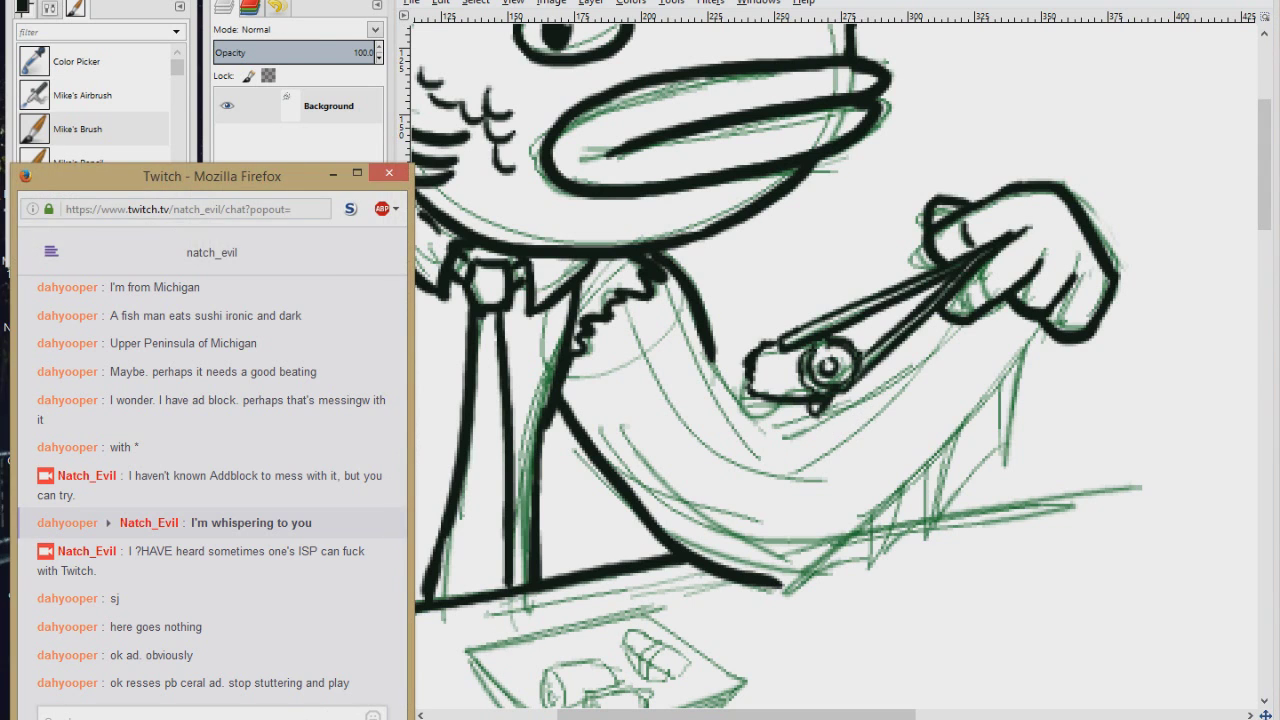
mouse_move(760, 355)
mouse_down()
mouse_move(800, 385)
mouse_move(805, 410)
mouse_up()
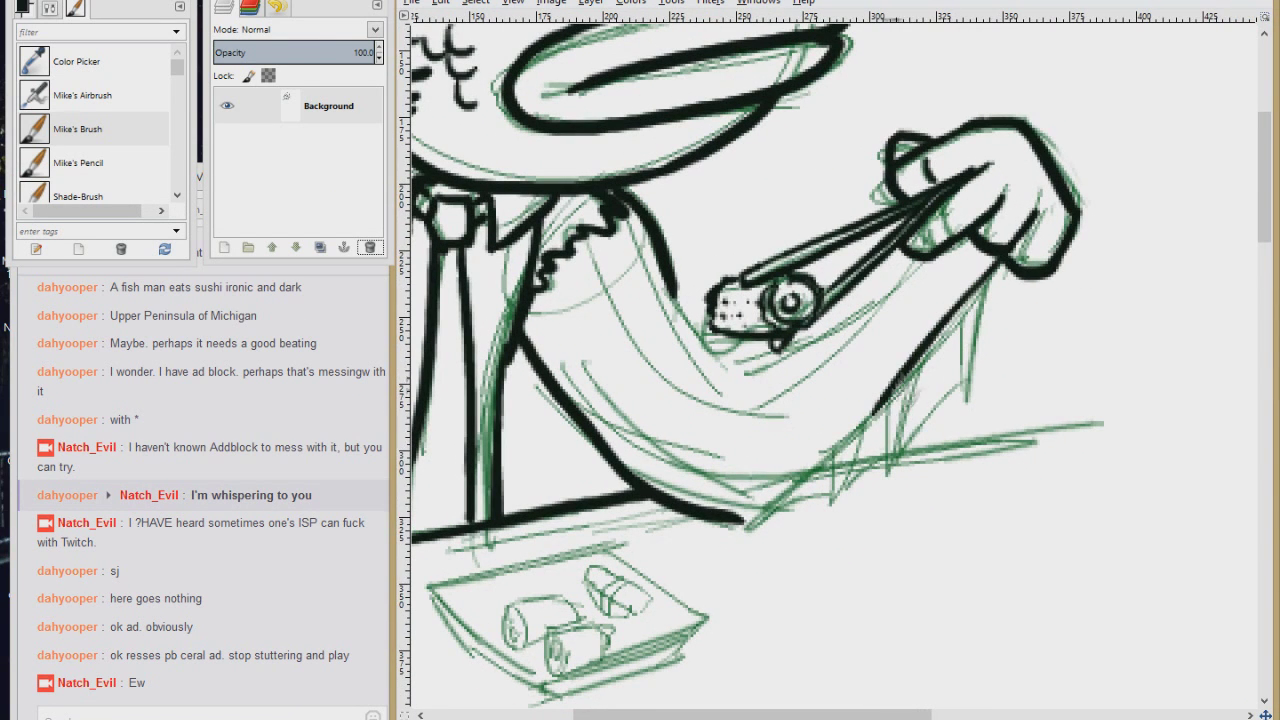
drag(998, 265, 963, 398)
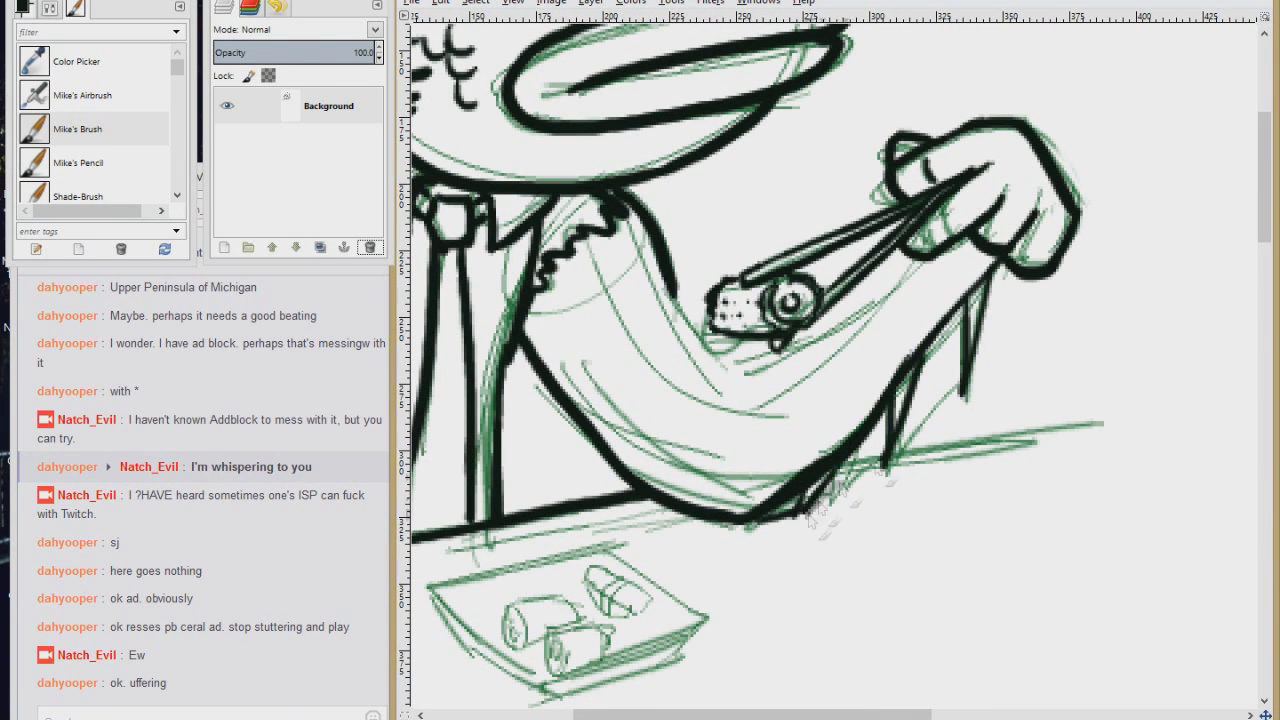
Step: Ink the sushi tray and add a small dish filled with black beside it on the table
scroll(700, 440, down, 3)
scroll(700, 440, left, 5)
mouse_move(676, 420)
mouse_down()
mouse_move(960, 440)
mouse_move(790, 512)
mouse_move(935, 490)
mouse_up()
mouse_move(600, 488)
mouse_down()
mouse_move(714, 518)
mouse_move(690, 556)
mouse_move(656, 520)
mouse_move(680, 514)
mouse_up()
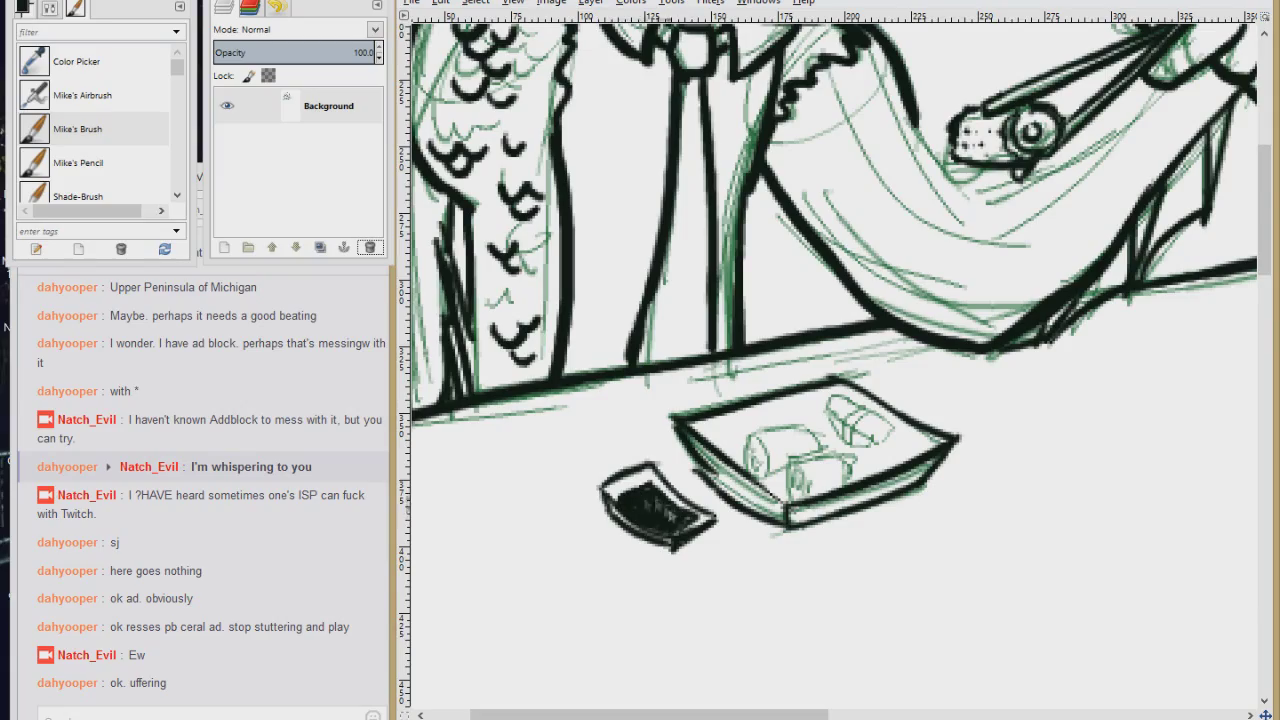
scroll(834, 365, up, 10)
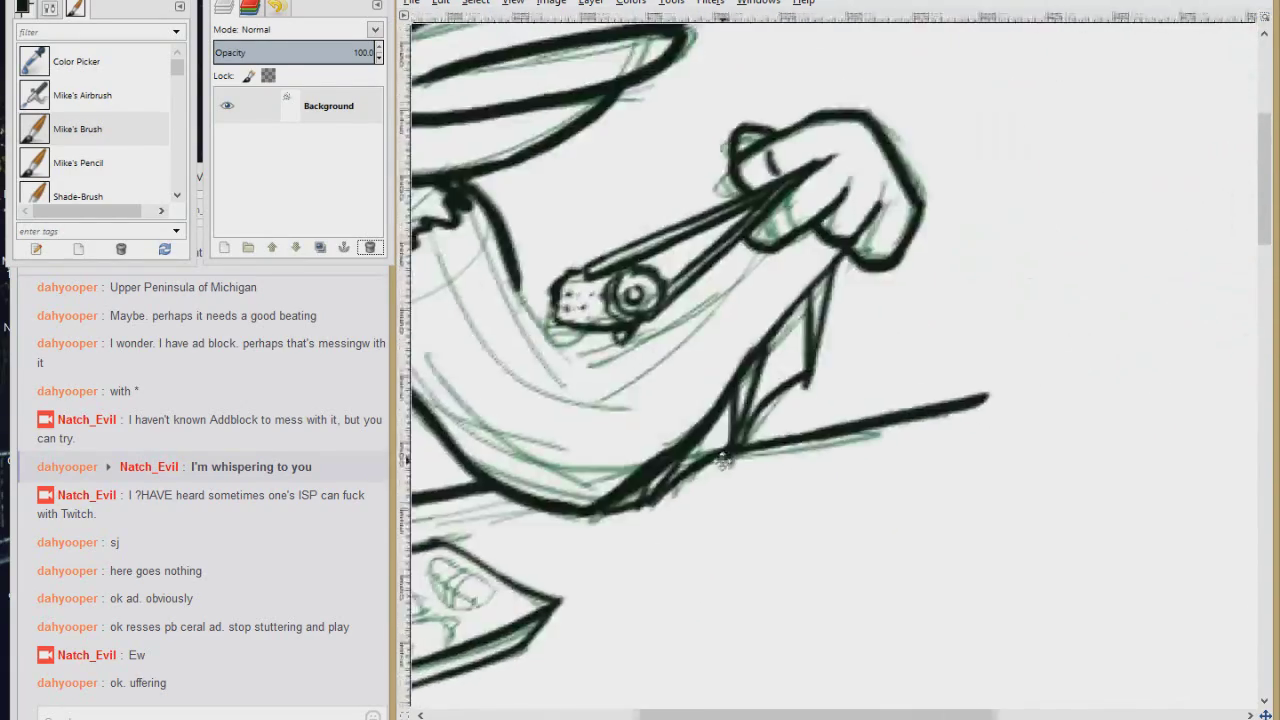
scroll(834, 365, left, 5)
scroll(668, 377, down, 6)
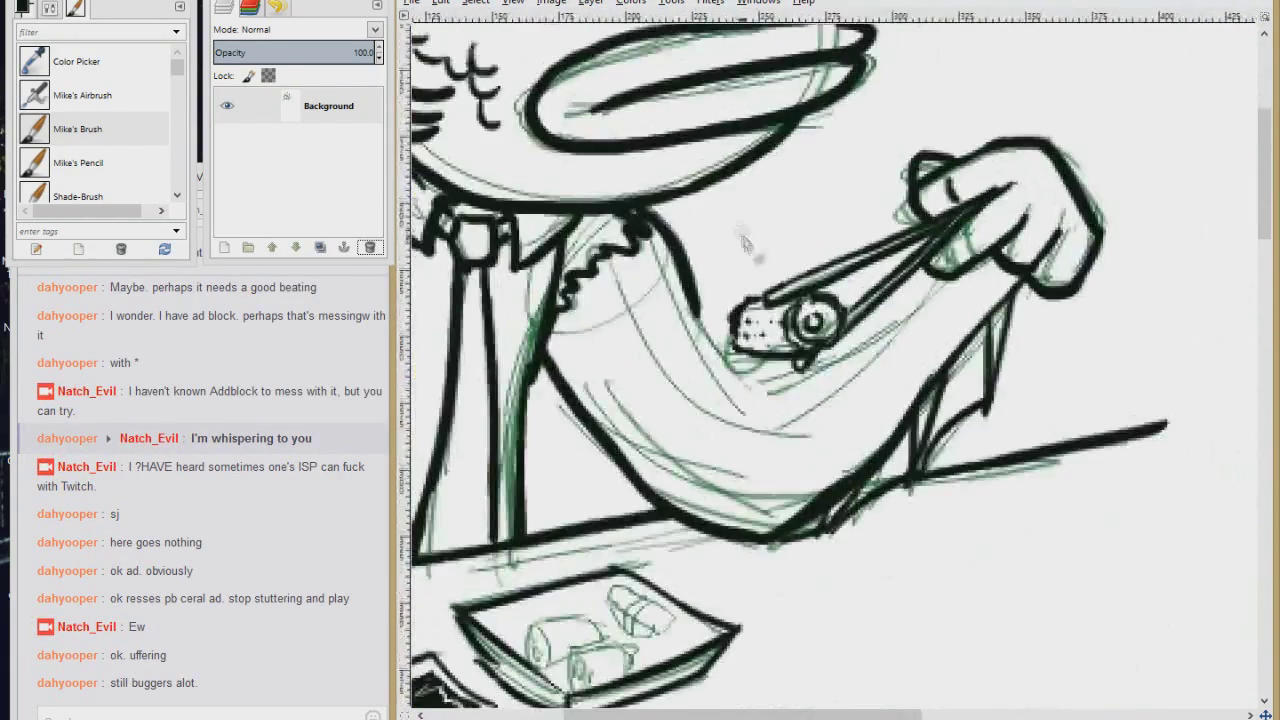
Step: Fill the gap between torso and bent arm with diagonal hatching, and start hatching the background behind the hanging arm
mouse_move(860, 280)
mouse_down()
mouse_move(900, 370)
mouse_move(985, 420)
mouse_up()
scroll(760, 450, left, 4)
drag(770, 445, 725, 560)
drag(770, 305, 685, 560)
drag(775, 270, 710, 465)
scroll(770, 300, up, 6)
drag(805, 190, 642, 414)
drag(764, 100, 624, 436)
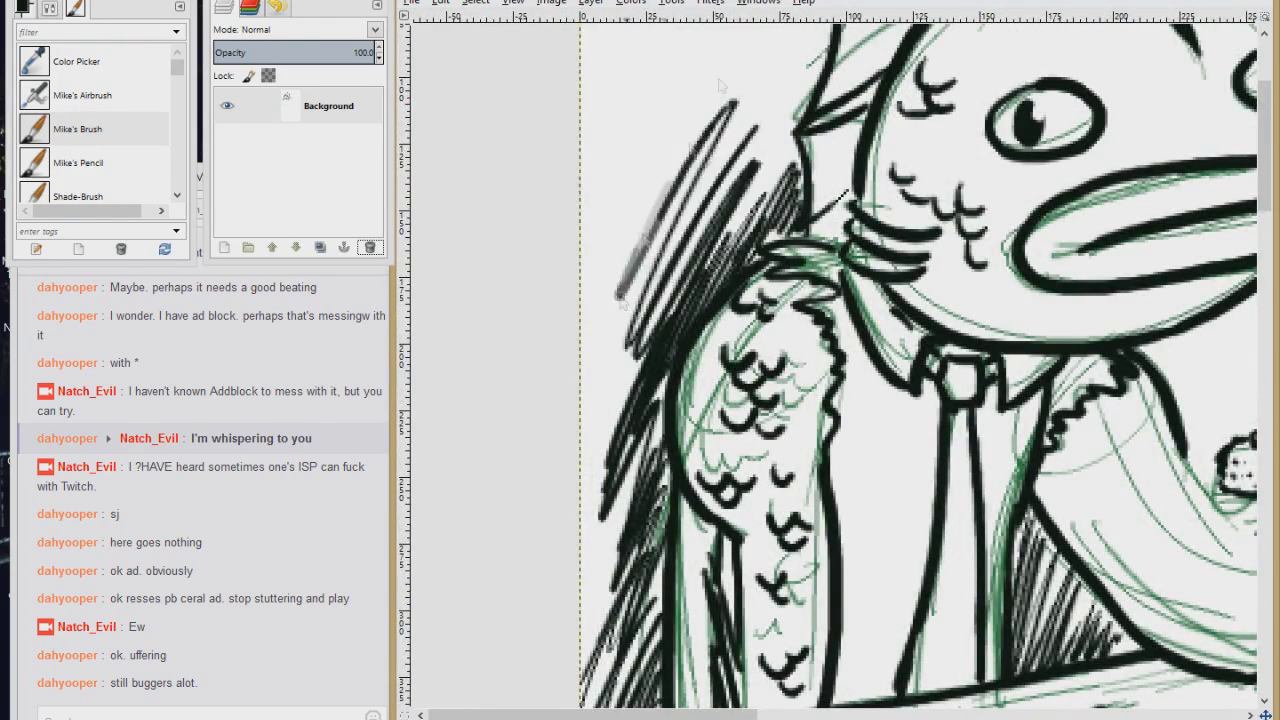
Step: Extend the dark diagonal hatching up the background behind the shoulder and the back of the head
scroll(740, 300, up, 5)
scroll(740, 300, right, 2)
drag(820, 124, 736, 250)
drag(820, 64, 642, 324)
drag(806, 64, 552, 316)
drag(724, 186, 592, 456)
drag(735, 255, 580, 510)
drag(675, 235, 555, 485)
Step: Hatch the background above the crest and forehead with dense diagonal strokes up to the canvas edge
mouse_move(965, 60)
mouse_down()
mouse_move(885, 140)
mouse_move(810, 150)
mouse_up()
drag(850, 70, 660, 180)
scroll(720, 150, right, 4)
scroll(720, 150, up, 2)
drag(715, 140, 620, 220)
drag(780, 140, 655, 262)
drag(935, 142, 715, 312)
drag(925, 205, 835, 325)
drag(1040, 142, 860, 362)
drag(920, 140, 765, 320)
mouse_move(855, 142)
mouse_down()
mouse_move(685, 288)
mouse_move(716, 430)
mouse_up()
scroll(830, 370, down, 5)
scroll(830, 370, down, 3)
drag(886, 290, 744, 400)
drag(794, 366, 706, 432)
scroll(830, 370, up, 8)
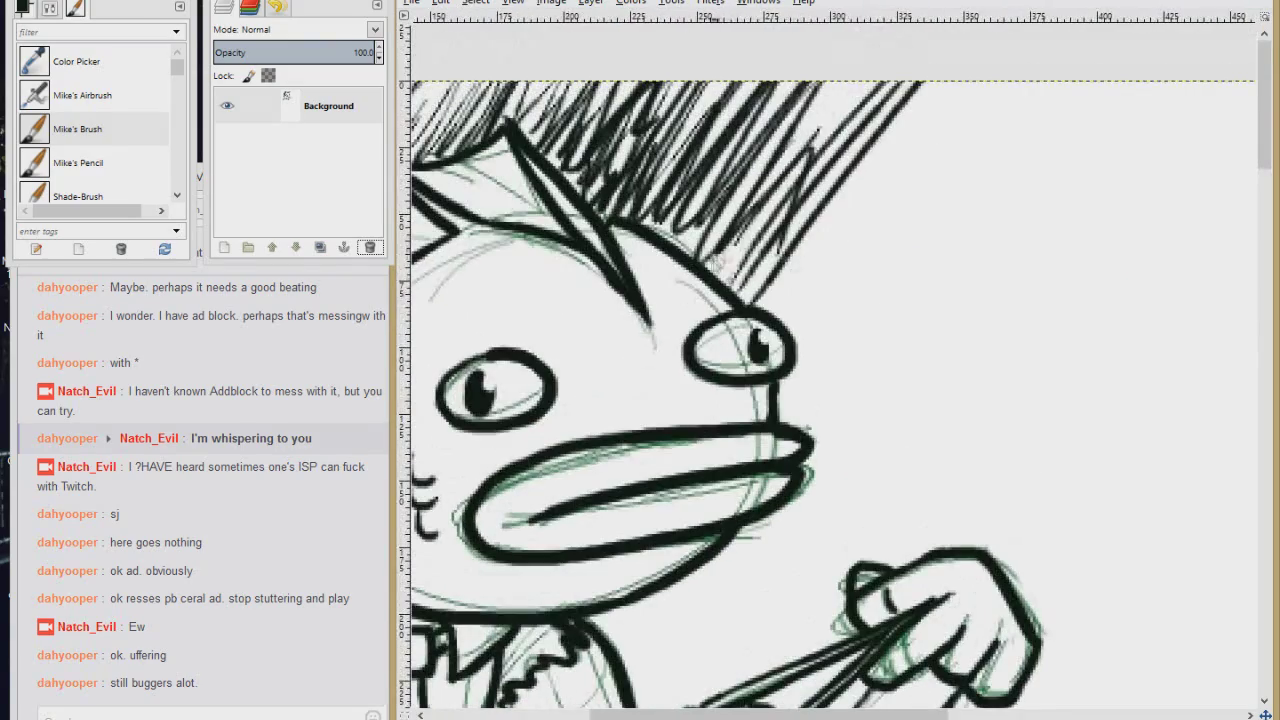
Step: Continue the diagonal hatching across the background in front of the far eye and face
drag(866, 80, 735, 300)
drag(856, 352, 780, 430)
drag(955, 170, 845, 430)
drag(1000, 295, 875, 468)
drag(958, 214, 806, 408)
drag(1004, 294, 864, 478)
drag(984, 122, 832, 288)
drag(956, 88, 822, 268)
drag(1048, 166, 882, 404)
drag(1048, 80, 872, 286)
drag(1036, 264, 874, 500)
Step: Hatch the space inside the bent elbow around the sushi roll and chopsticks
scroll(874, 490, down, 8)
drag(750, 186, 656, 294)
drag(764, 212, 684, 390)
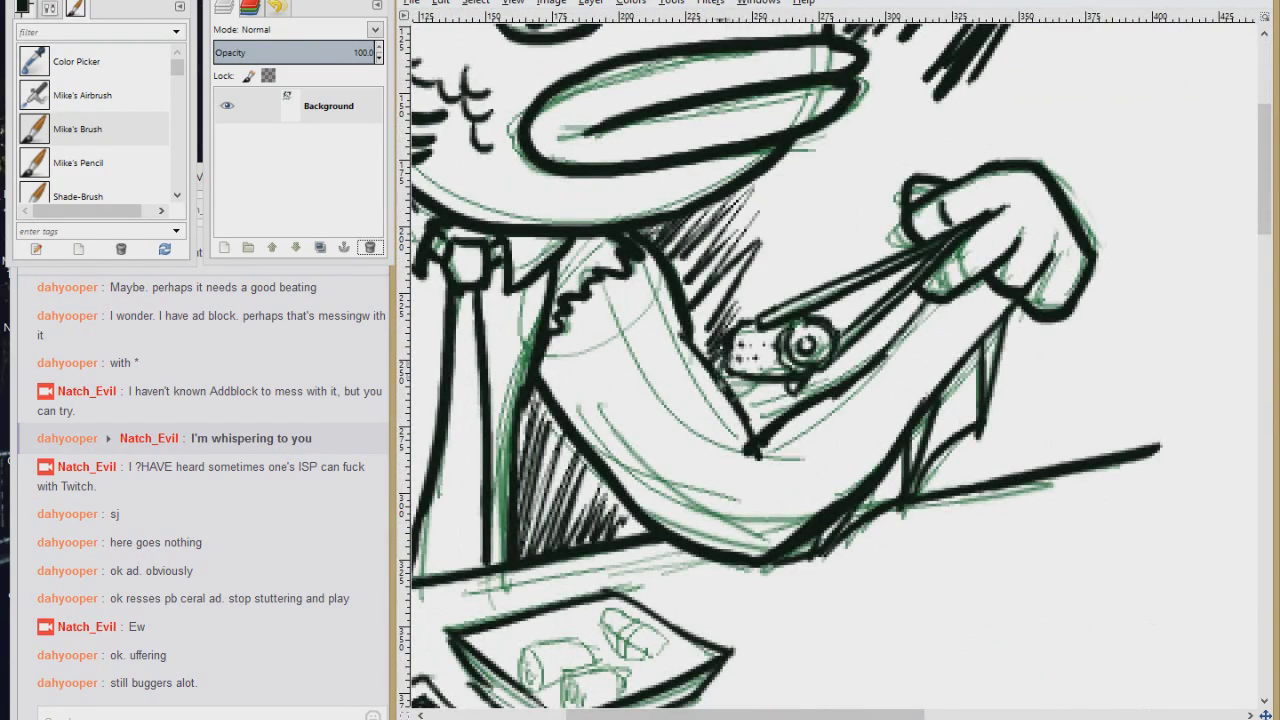
drag(790, 382, 716, 406)
drag(856, 390, 750, 434)
drag(912, 306, 800, 408)
drag(926, 262, 846, 388)
drag(912, 218, 868, 260)
drag(860, 292, 820, 326)
drag(912, 160, 856, 250)
Step: Fill the background between the jaw, shoulder, sushi roll and raised hand with dense dark diagonal hatching
drag(920, 116, 740, 236)
drag(860, 120, 712, 326)
drag(862, 186, 710, 326)
scroll(820, 300, up, 8)
scroll(820, 300, right, 6)
drag(756, 212, 670, 328)
mouse_move(850, 236)
mouse_down()
mouse_move(646, 434)
mouse_move(718, 380)
mouse_up()
drag(916, 90, 740, 292)
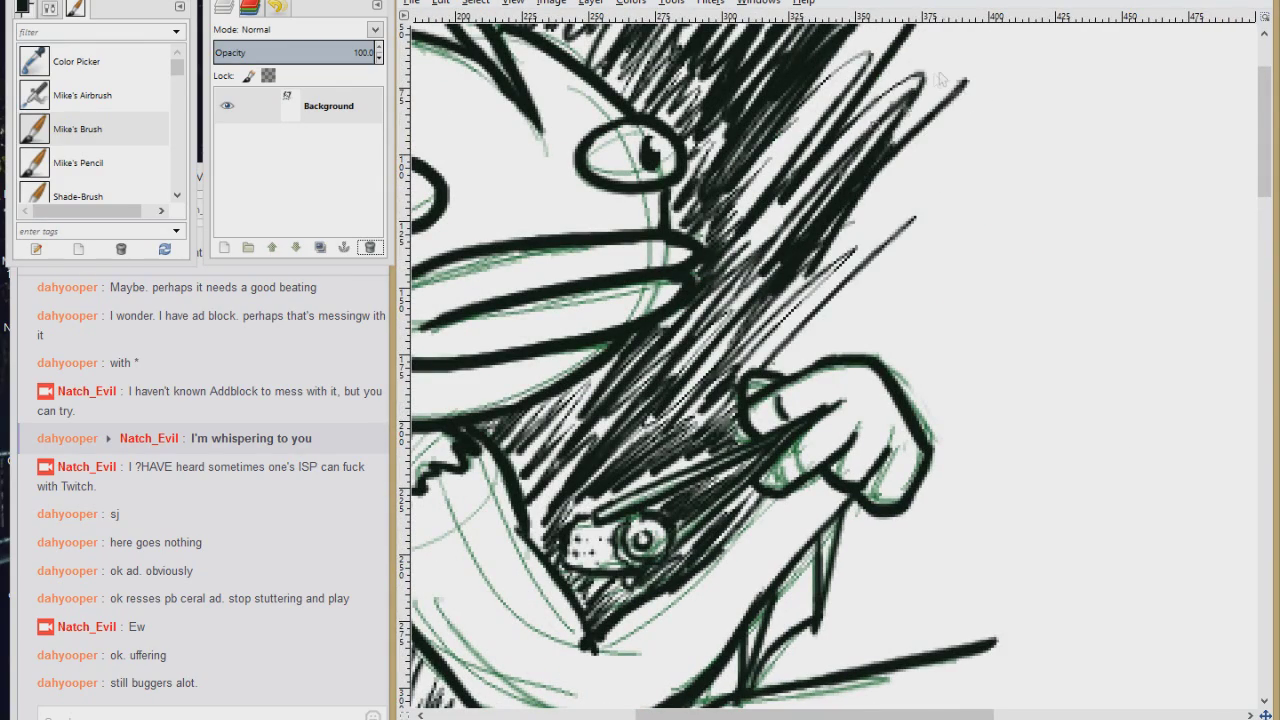
Step: Hatch the background above and beyond the raised hand, down behind the forearm to the table edge
drag(948, 52, 740, 244)
drag(964, 130, 768, 356)
drag(960, 260, 780, 372)
drag(974, 296, 874, 444)
drag(892, 502, 838, 558)
drag(992, 432, 830, 604)
drag(988, 140, 830, 318)
Step: Extend the dark diagonal strokes outward from the lips and far eye, and thicken the hatching near the hand
scroll(960, 330, up, 3)
scroll(960, 330, right, 2)
drag(915, 22, 676, 352)
drag(958, 108, 800, 380)
scroll(950, 300, down, 9)
drag(842, 264, 686, 400)
drag(888, 222, 728, 386)
drag(930, 205, 730, 378)
Step: Carry the diagonal hatching from in front of the face up to the canvas's upper edge
scroll(820, 300, up, 5)
drag(870, 115, 762, 352)
scroll(820, 300, up, 3)
drag(905, 140, 712, 348)
scroll(800, 300, up, 3)
drag(845, 225, 705, 420)
scroll(725, 138, down, 4)
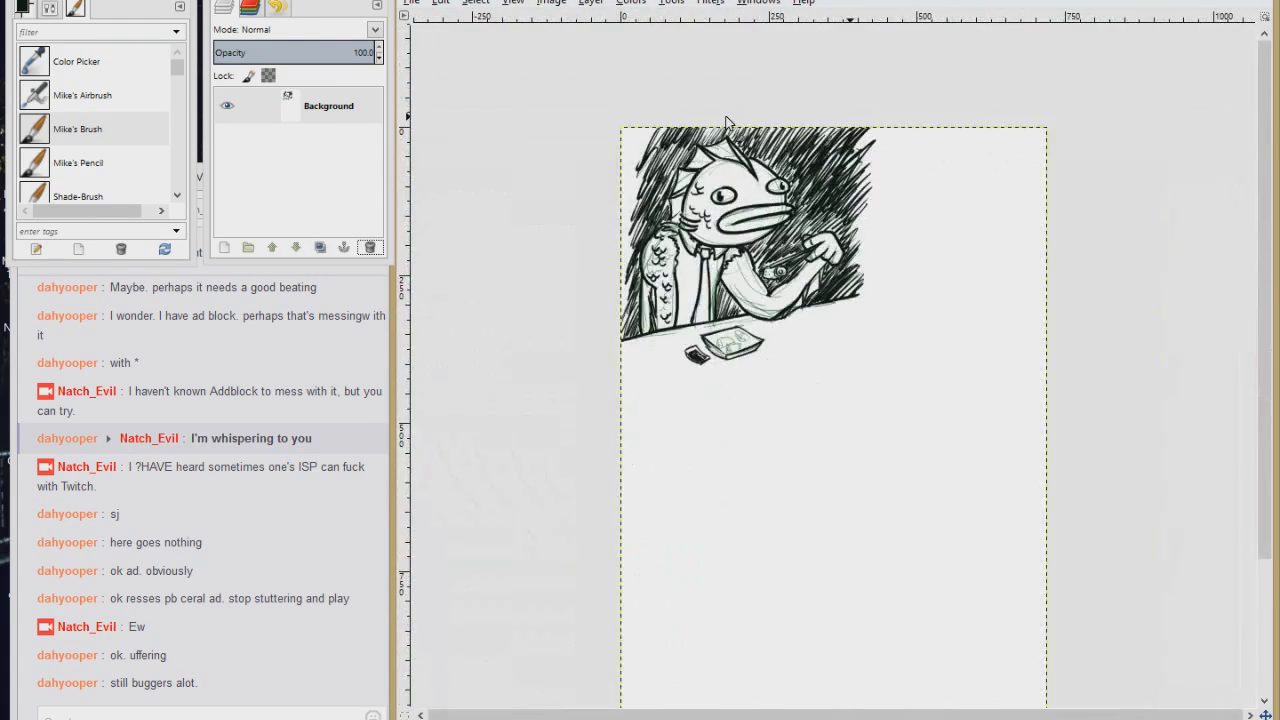
Step: Darken the outer side of the background beyond the face and hand with long diagonal strokes
scroll(700, 200, up, 3)
drag(884, 104, 794, 380)
drag(866, 208, 792, 436)
drag(862, 288, 788, 500)
drag(838, 404, 792, 570)
drag(906, 68, 784, 282)
drag(956, 58, 844, 236)
Step: Fill the white gaps along the canvas's upper edge with a row of short diagonal strokes
scroll(740, 250, up, 2)
scroll(740, 250, right, 4)
drag(762, 152, 690, 205)
drag(812, 152, 732, 202)
drag(828, 146, 790, 208)
drag(884, 160, 808, 236)
drag(928, 152, 850, 250)
drag(968, 162, 868, 246)
drag(1024, 160, 940, 256)
Step: Close remaining white gaps lower in the background hatching with a few short diagonal strokes
scroll(850, 360, down, 3)
scroll(850, 360, right, 1)
drag(808, 268, 764, 350)
mouse_move(724, 402)
mouse_down()
mouse_move(704, 432)
mouse_move(710, 460)
mouse_up()
drag(750, 380, 700, 448)
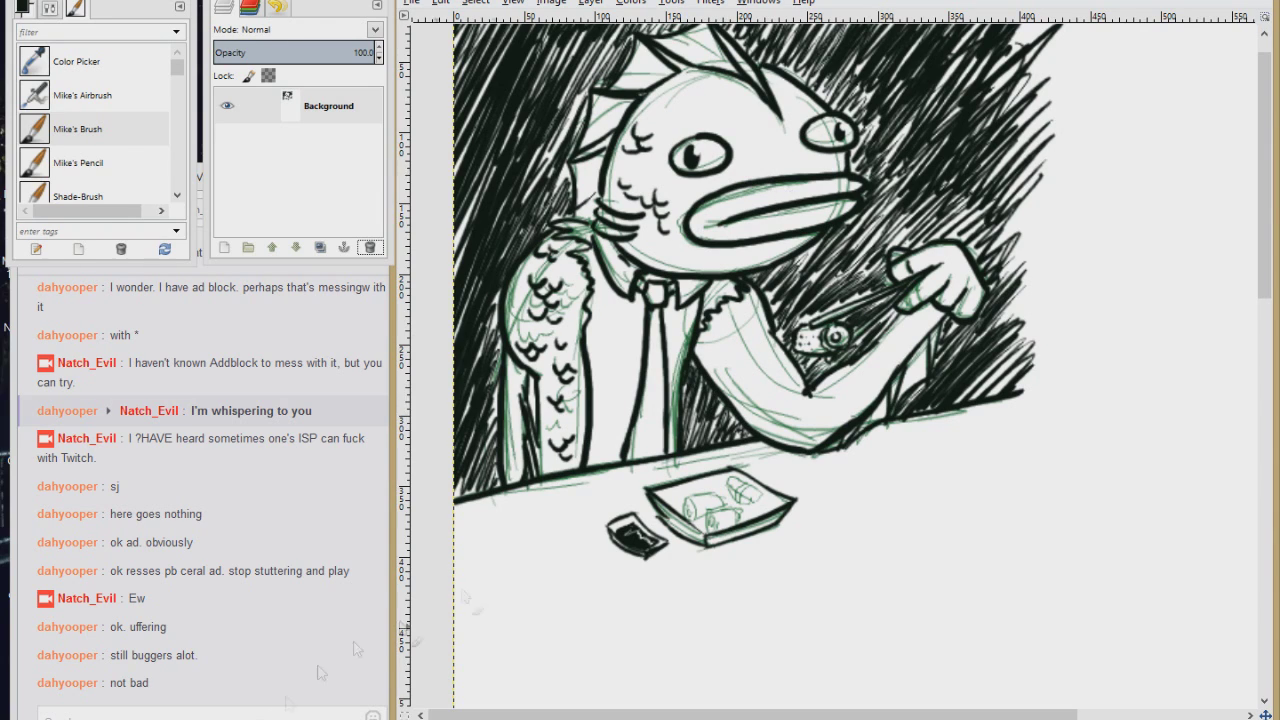
Step: Switch to the Twitch chat and post "Just a regular hooman salary-man trying some afternoon sushi."
key(alt+Tab)
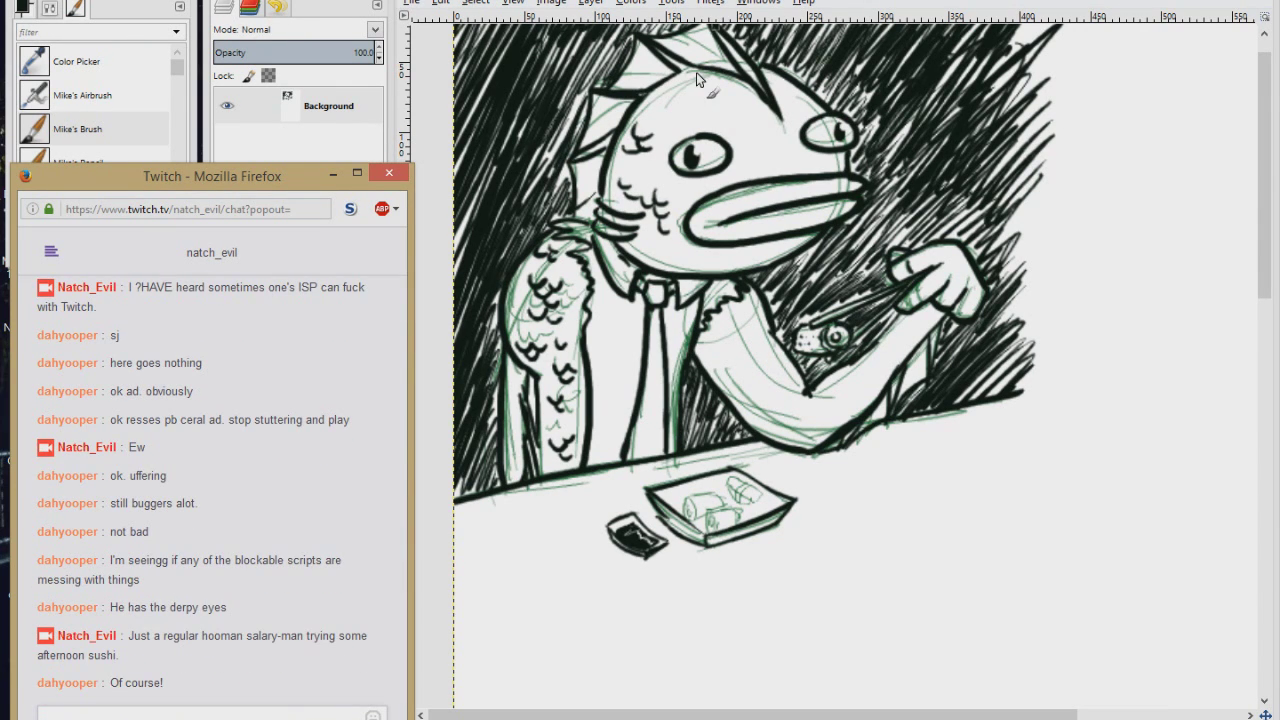
Step: Return to the drawing and crop the canvas to the hatched fish man panel, including the table and sushi tray
key(alt+Tab)
key(minus)
drag(490, 86, 866, 461)
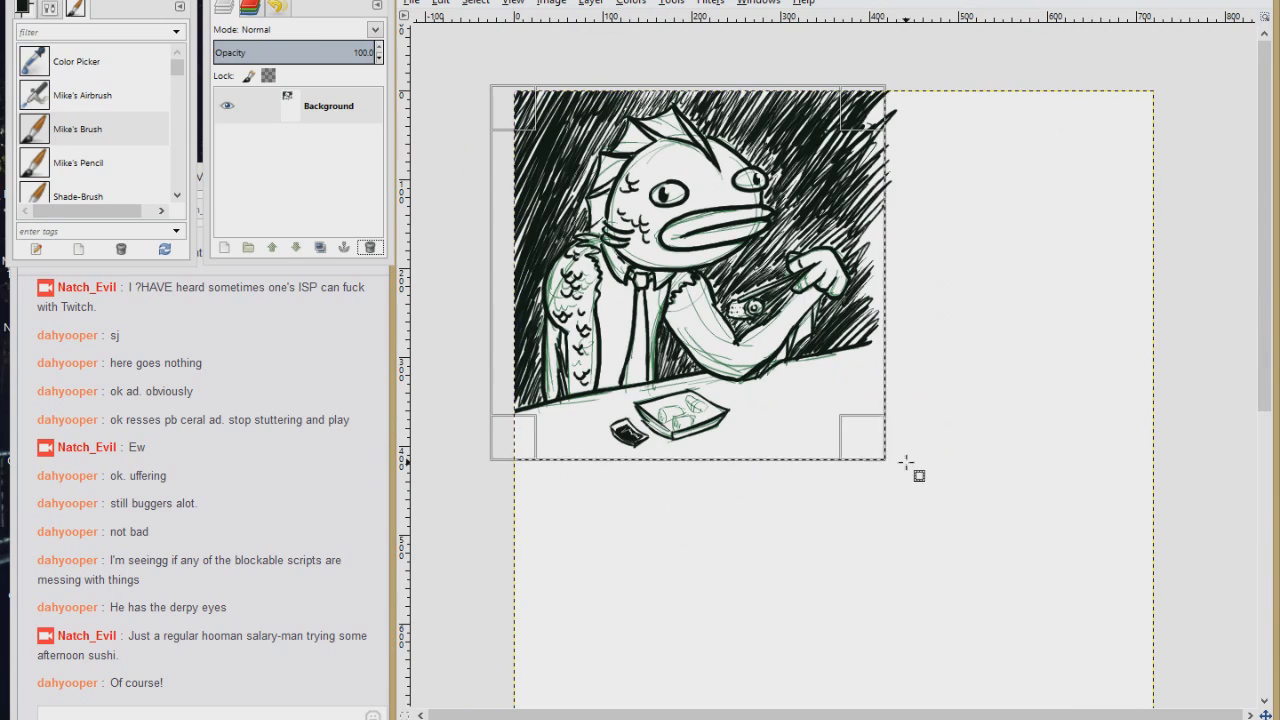
Step: Export the cropped drawing as Sketch270.jpg in the Sketches folder
key(shift+ctrl+e)
click(470, 396)
scroll(800, 400, down, 10)
click(619, 555)
click(620, 66)
key(Left)
key(Left)
key(Left)
key(Left)
key(BackSpace)
key(BackSpace)
text(70)
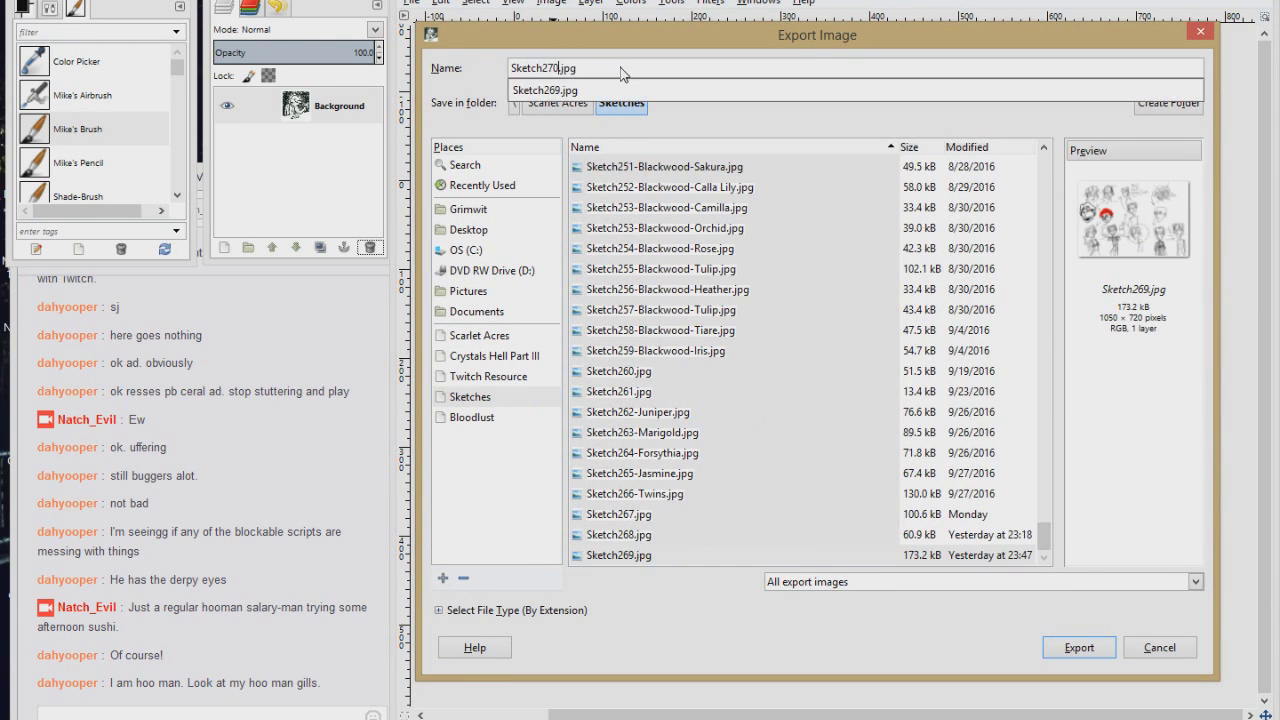
key(Return)
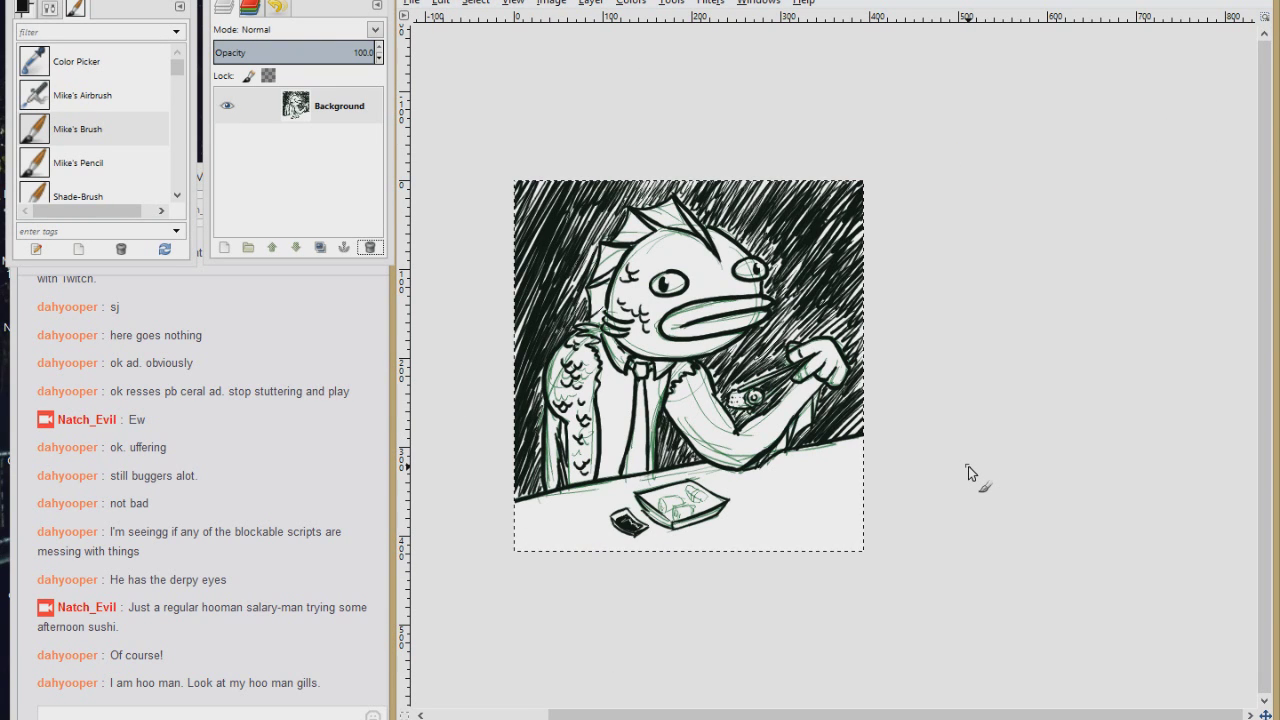
Step: Switch to the Twitch chat and post "Am Hooman. Swear to Dagon."
click(156, 704)
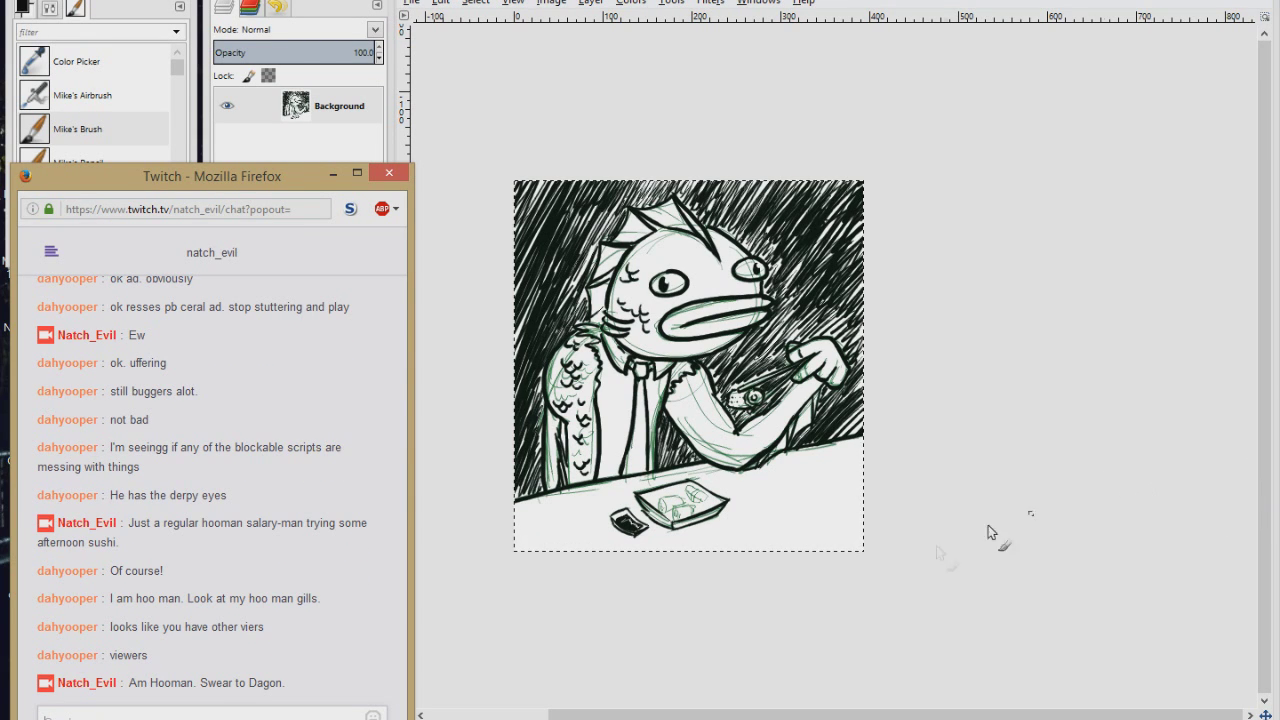
Step: Check the viewer statistics on the Twitch broadcast dashboard, return to the drawing and clear its selection
mouse_move(150, 705)
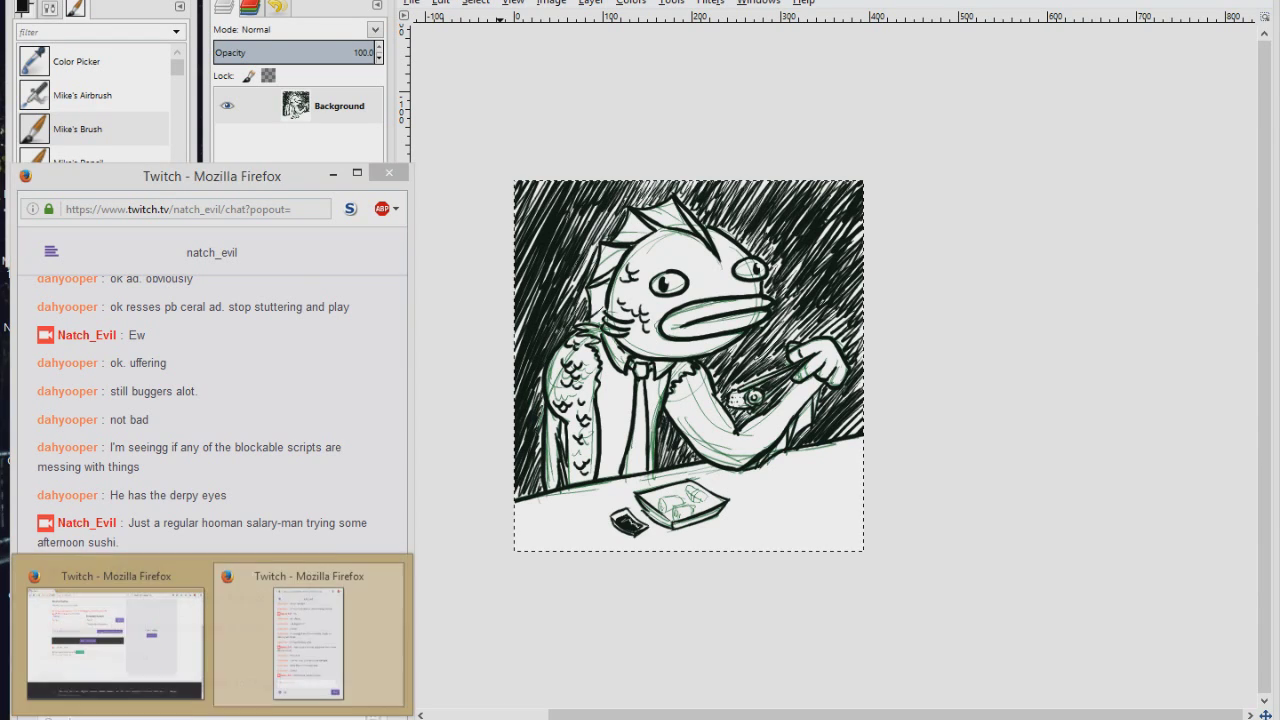
click(146, 672)
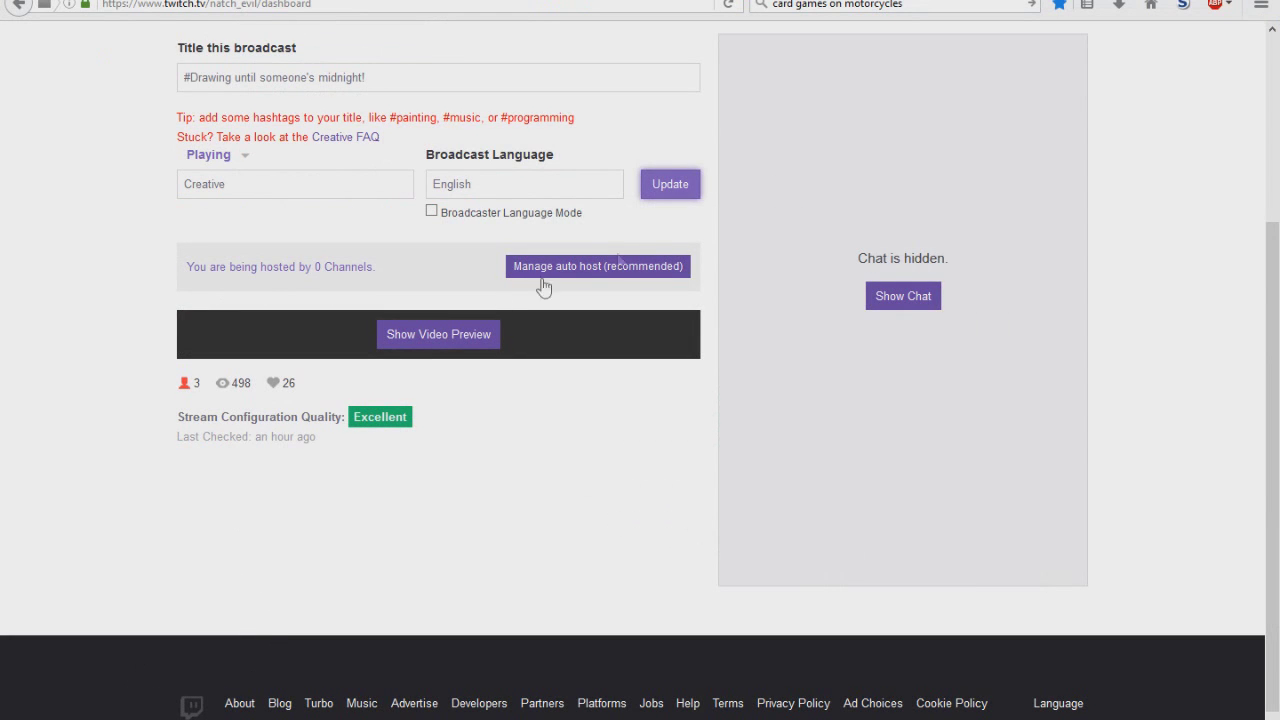
key(alt+Tab)
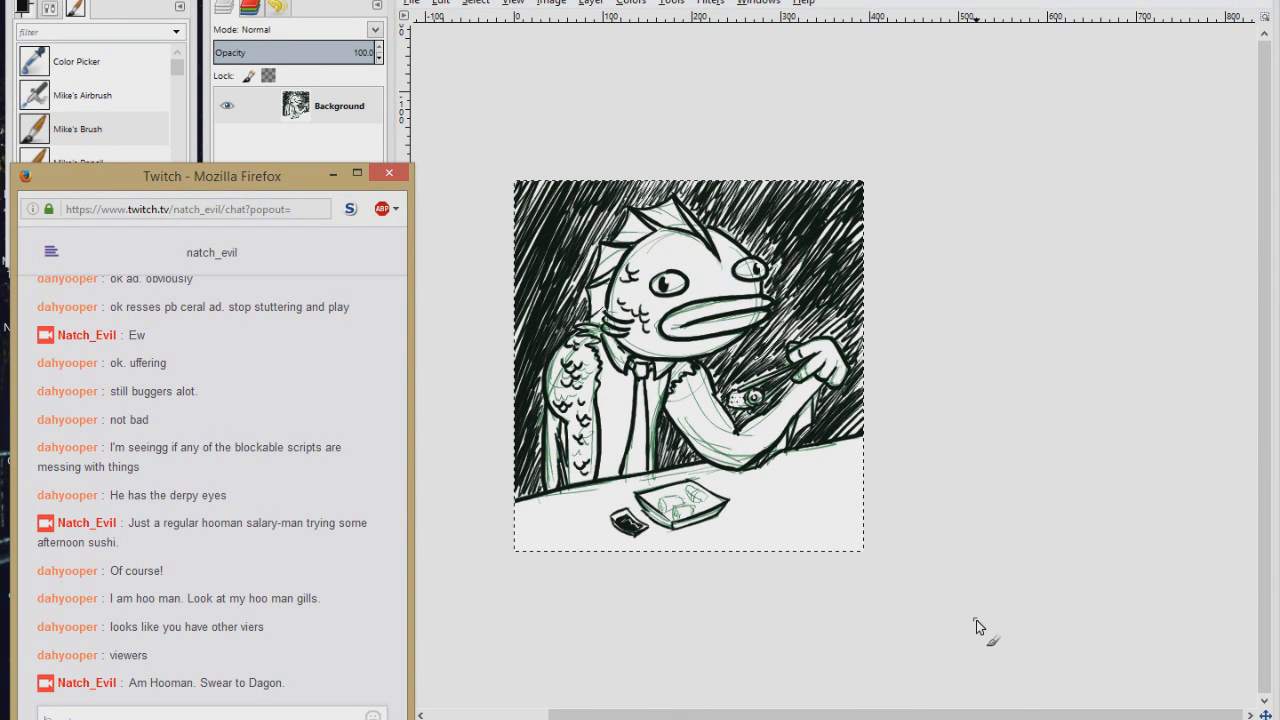
click(960, 545)
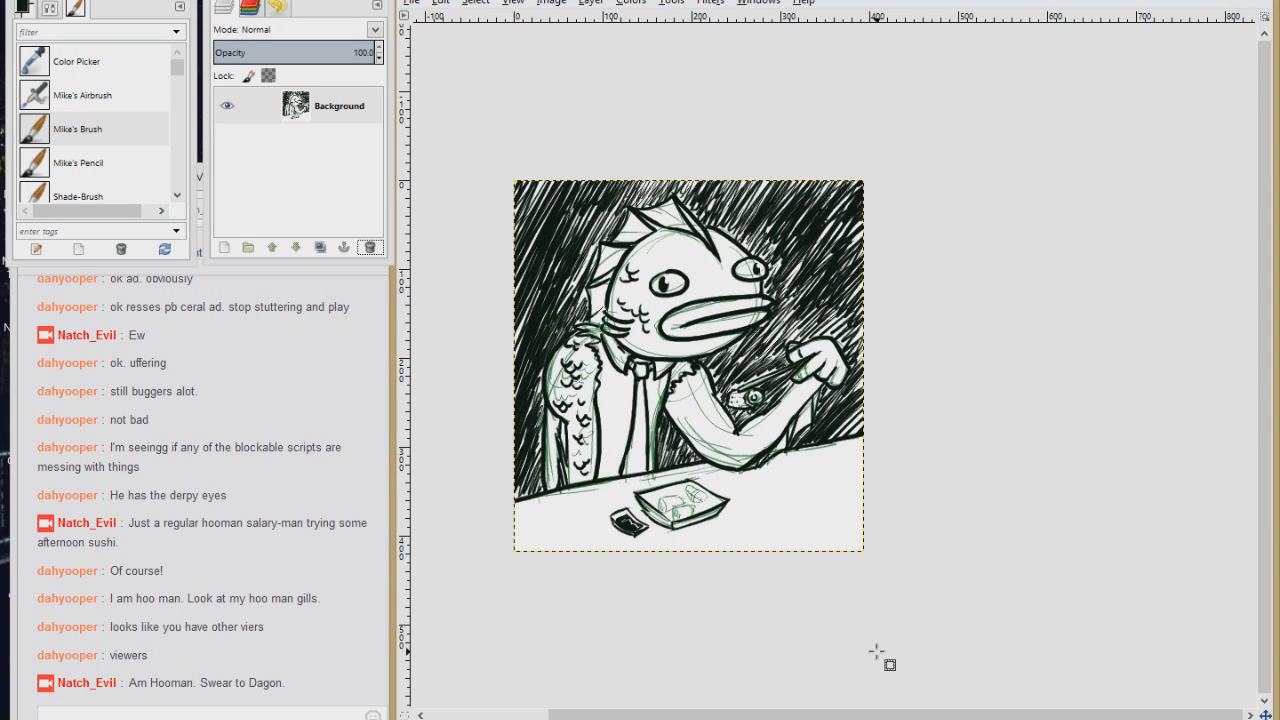
Step: Switch to File Explorer and open the Sketches folder inside Scarlet Acres on the C: drive
key(alt+Tab)
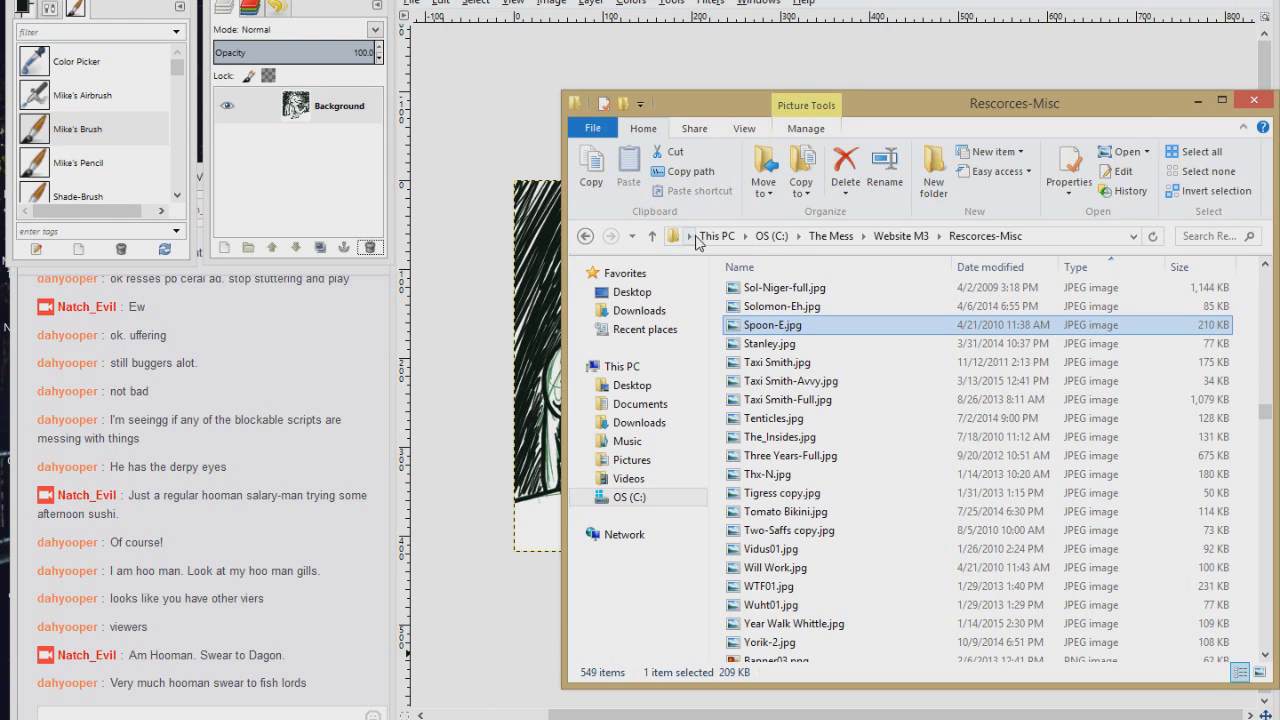
click(714, 238)
double_click(780, 488)
click(779, 481)
key(s)
key(Return)
key(a)
key(v)
key(s)
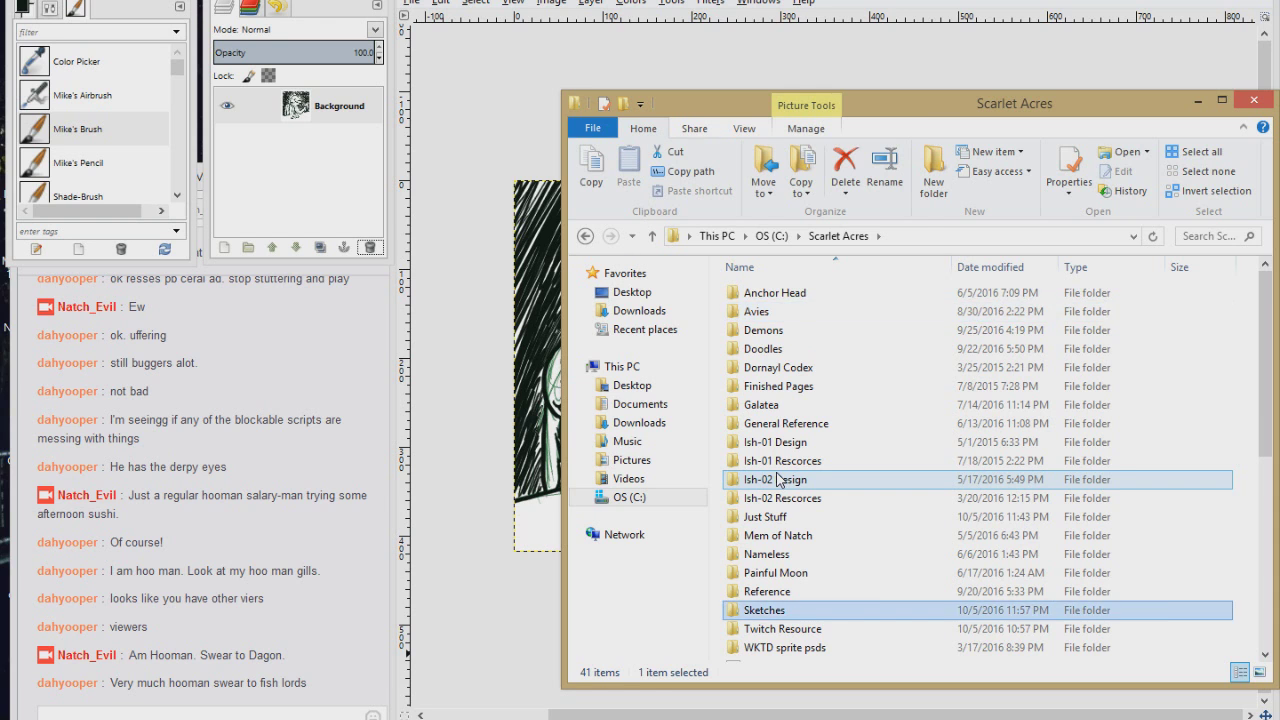
key(Return)
Step: Check the exported Sketch270.jpg at the end of the Sketches folder and close the File Explorer window
click(780, 480)
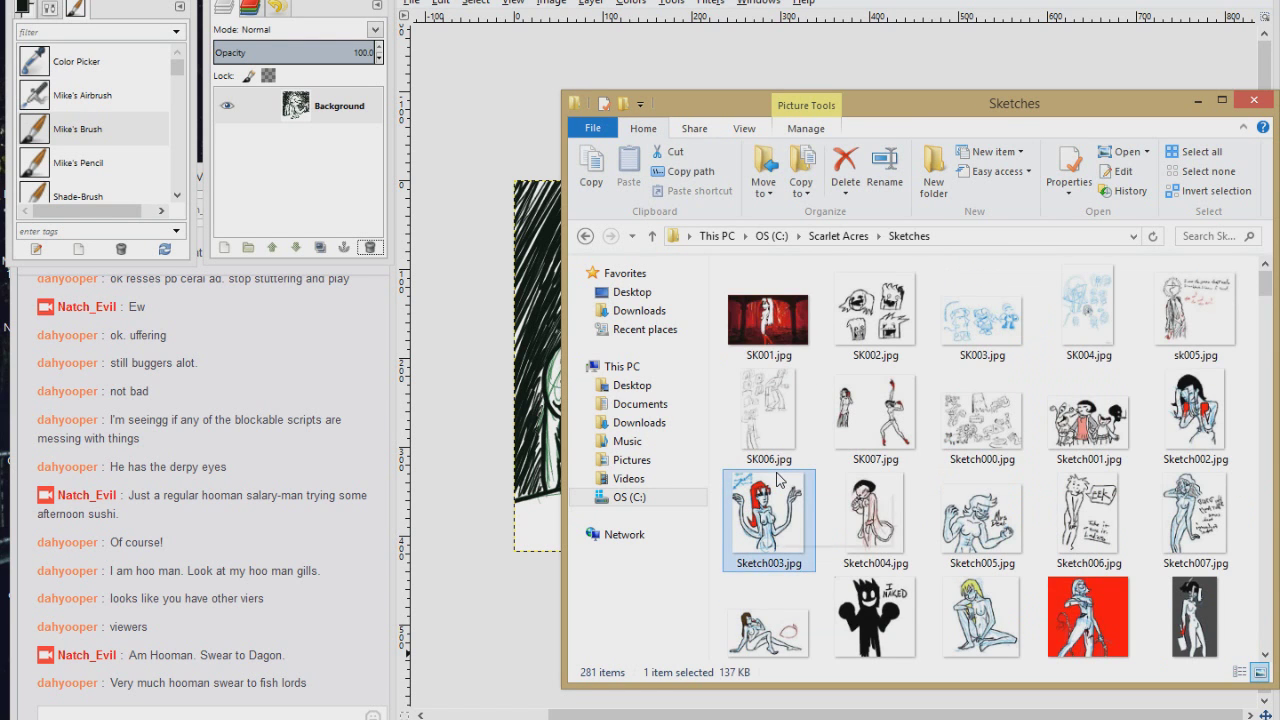
key(End)
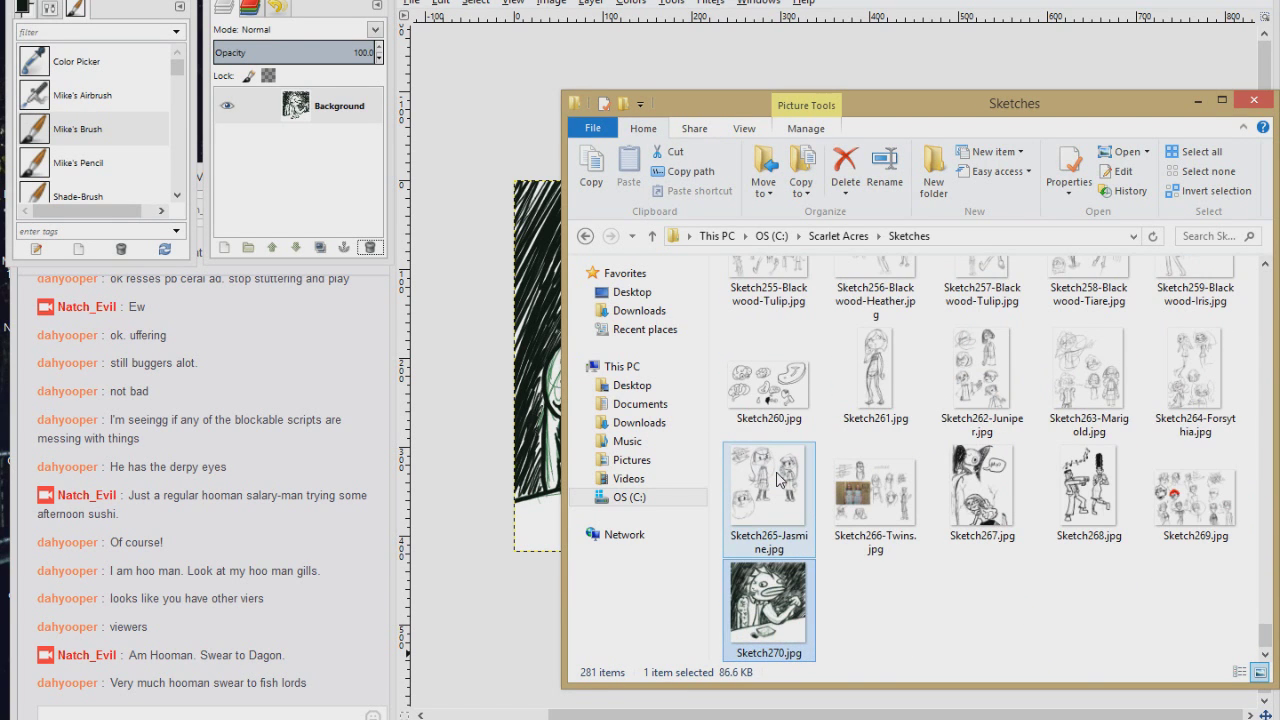
click(779, 480)
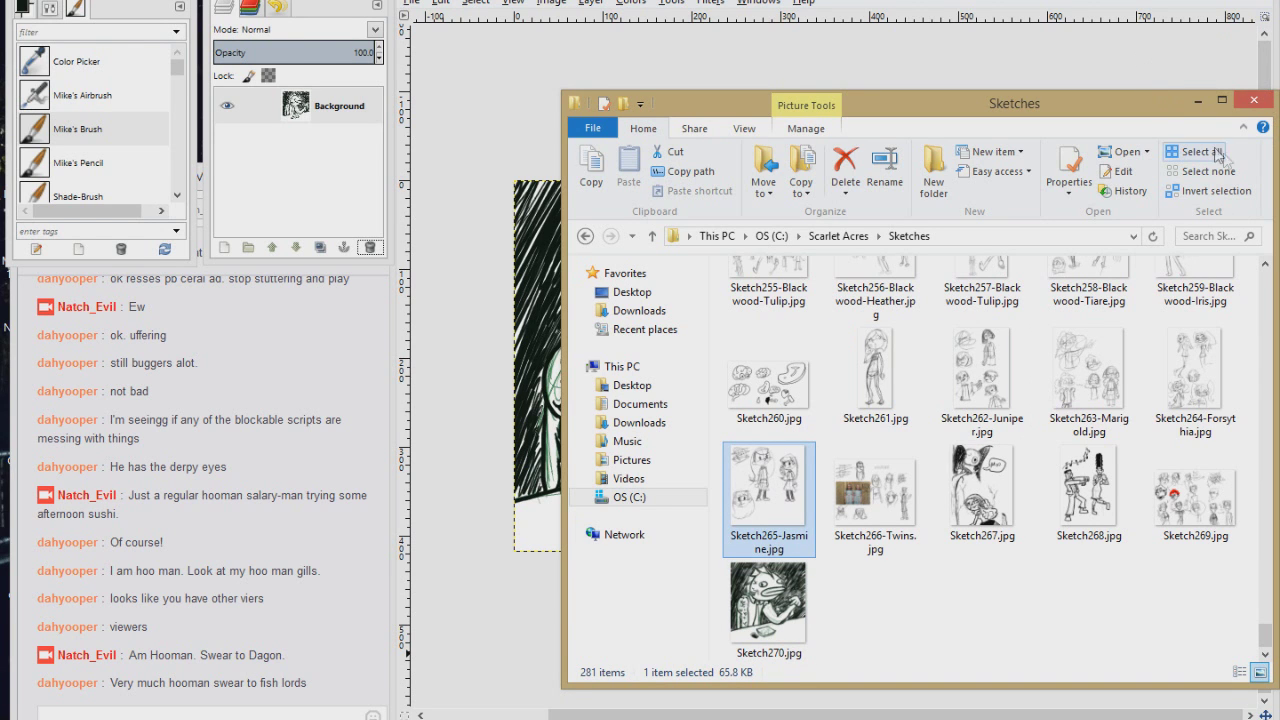
click(1253, 100)
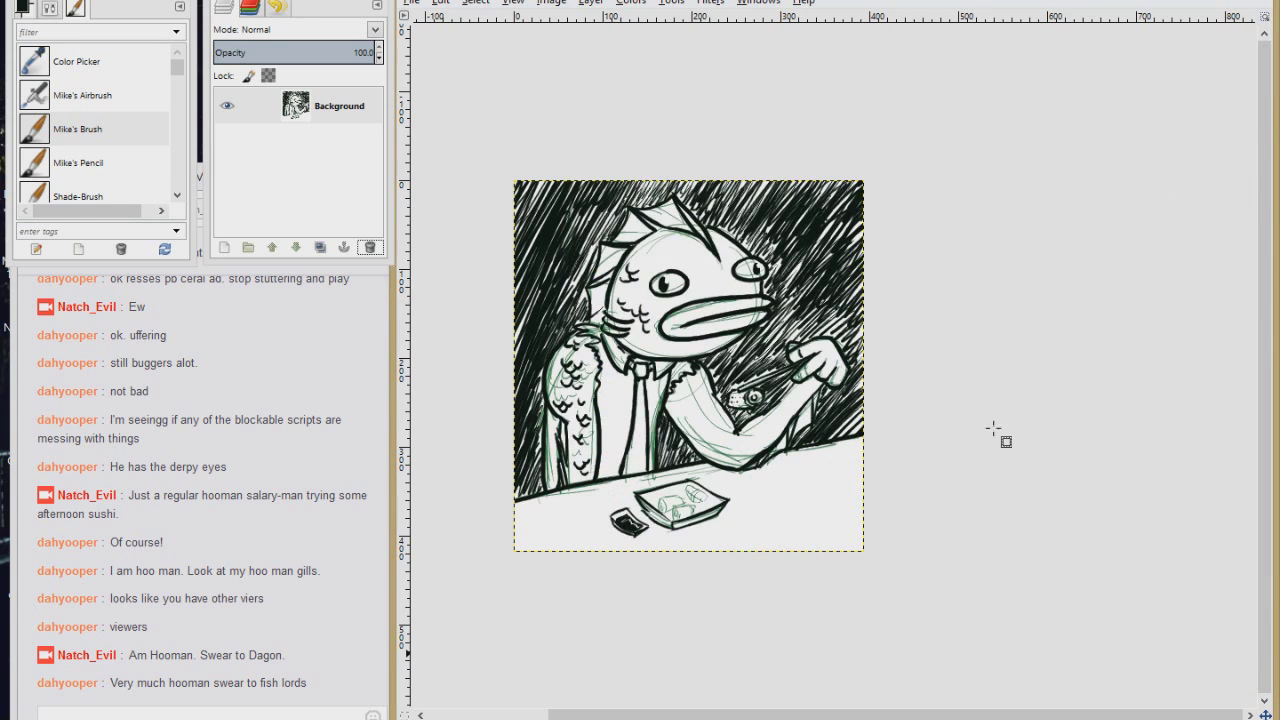
Step: Close the untitled drawing, discarding its unsaved changes, and quit GIMP
key(ctrl+w)
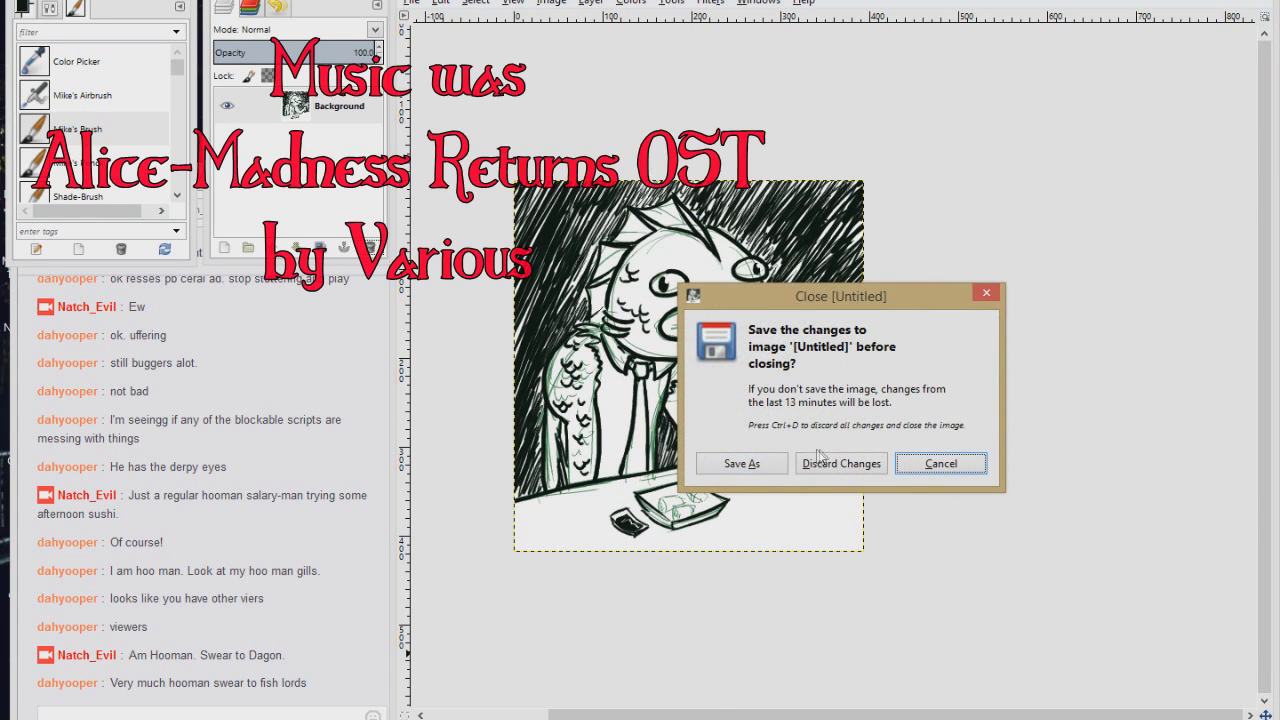
click(832, 467)
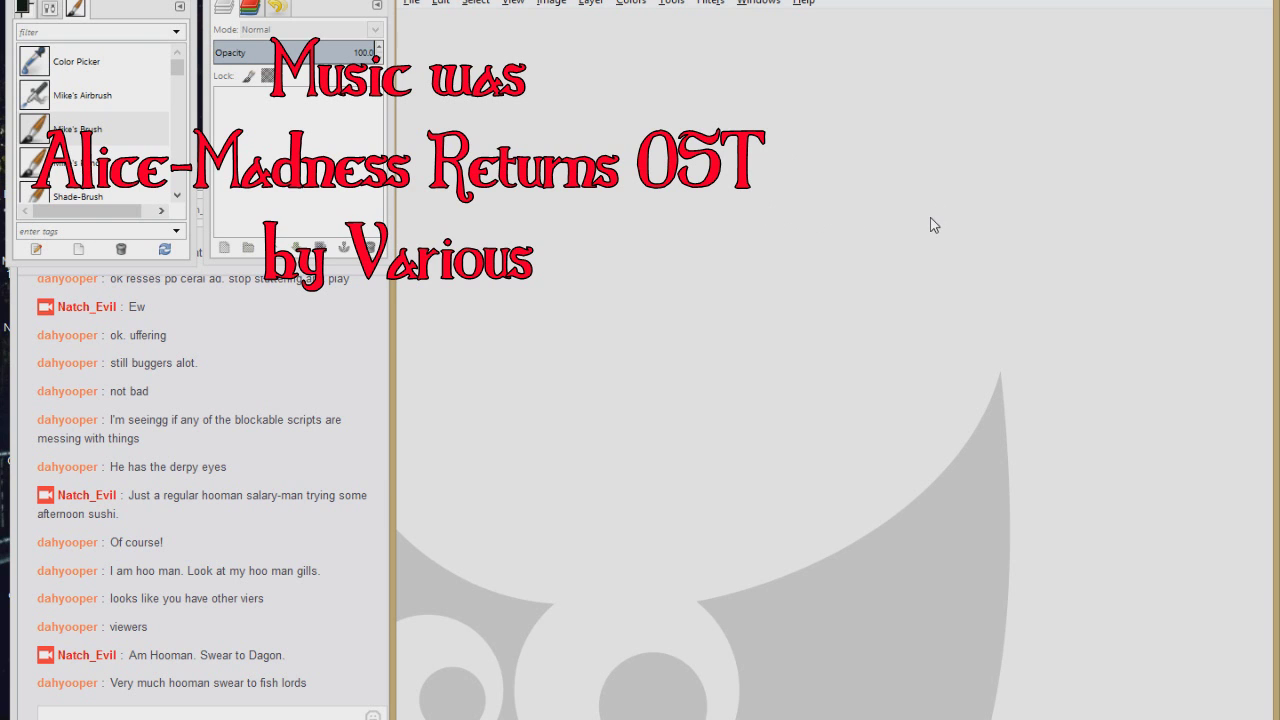
key(ctrl+q)
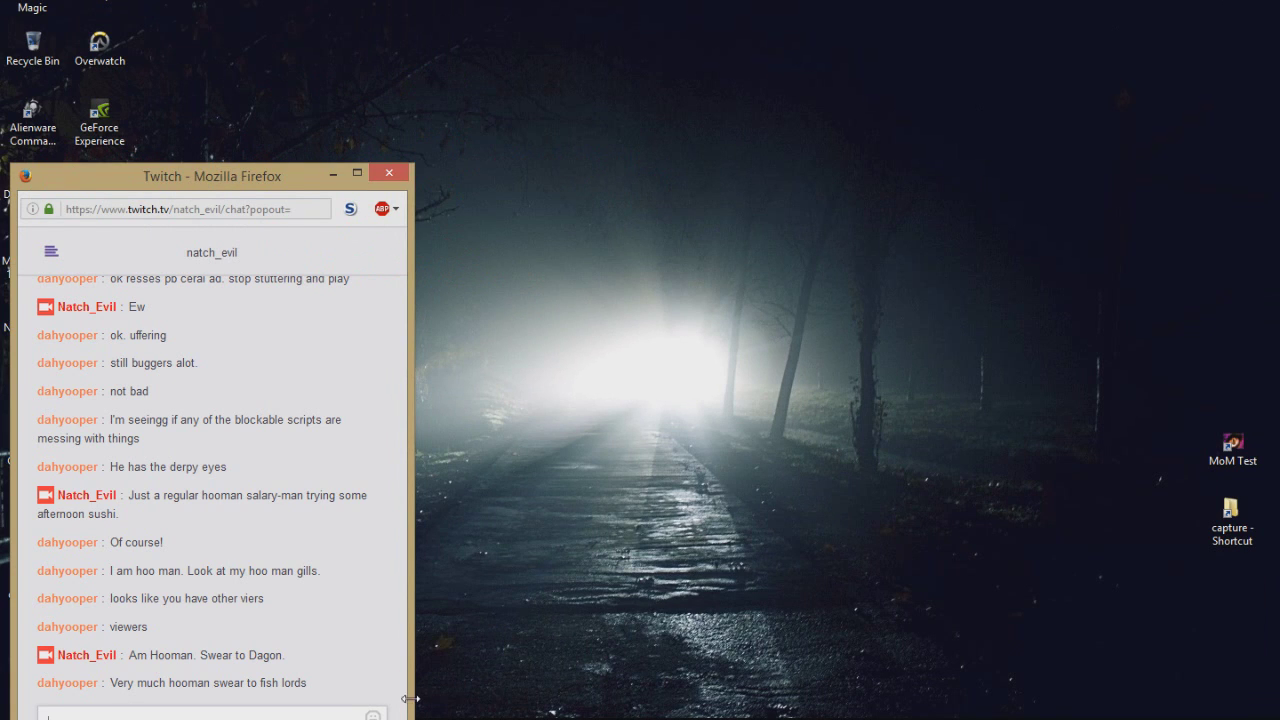
Step: Switch to the OBS streaming software window
mouse_move(636, 715)
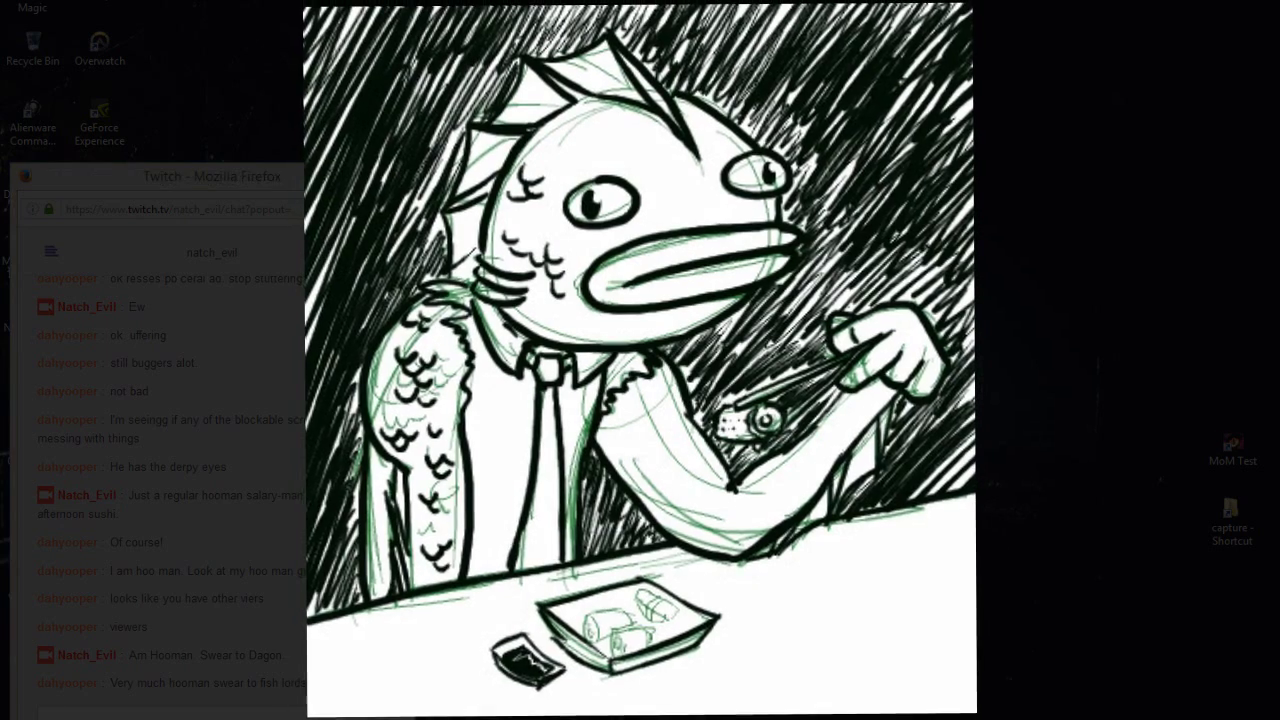
click(636, 640)
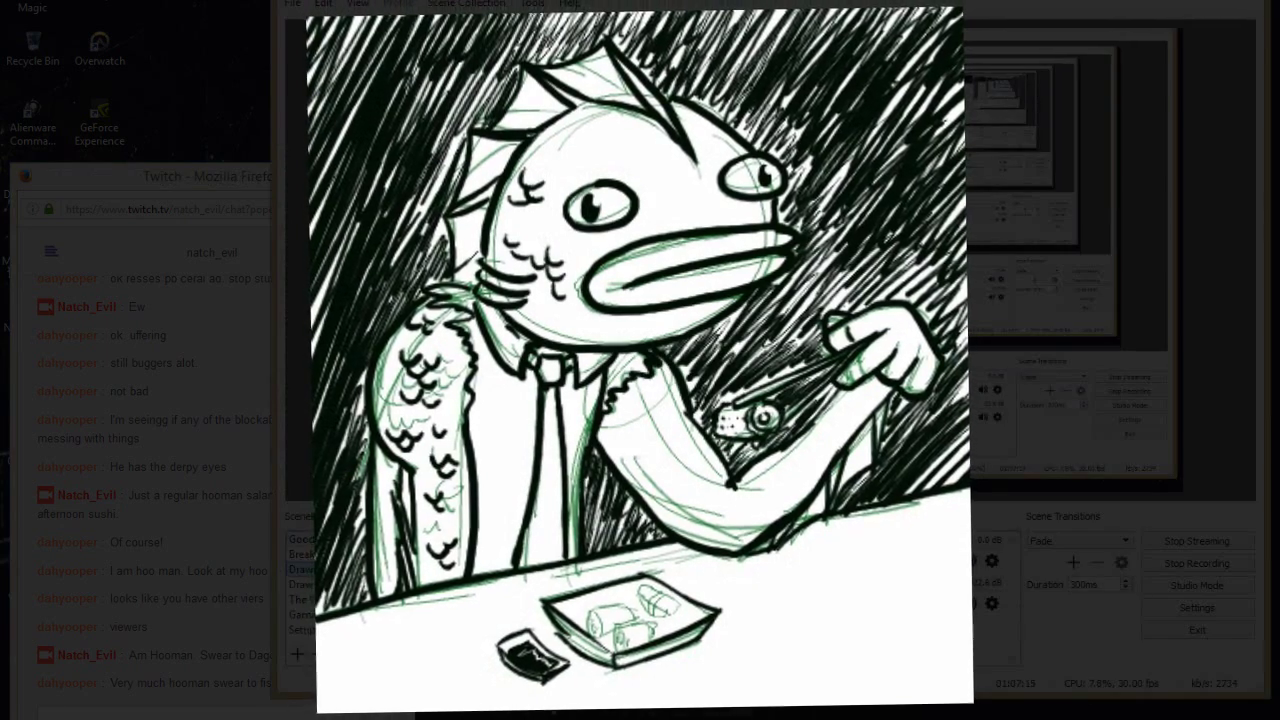